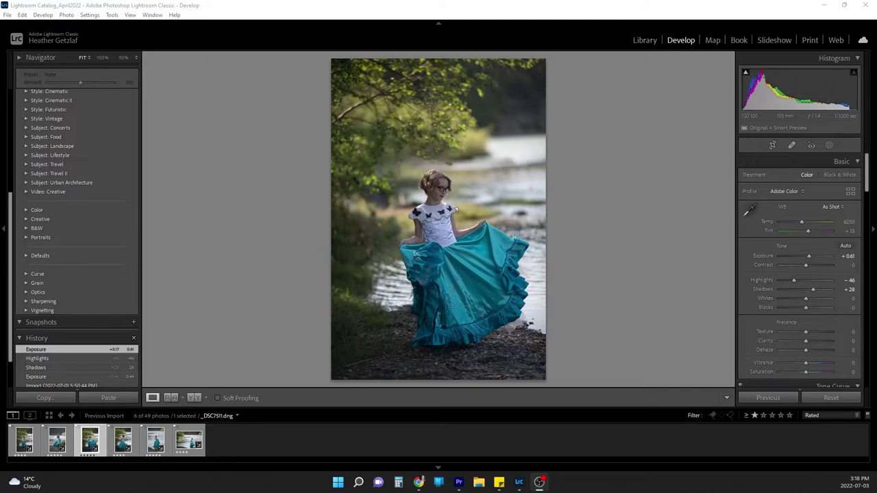
Step through the photo's develop history from the import state to the latest exposure edit, comparing before and after
{"action": "scroll", "coordinate": [64, 367], "scroll_direction": "down", "scroll_amount": 2}
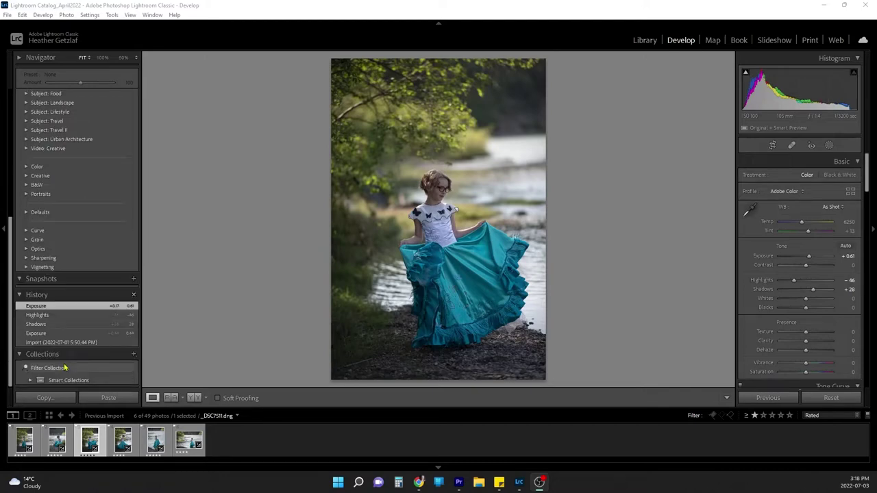
{"action": "left_click", "coordinate": [56, 342]}
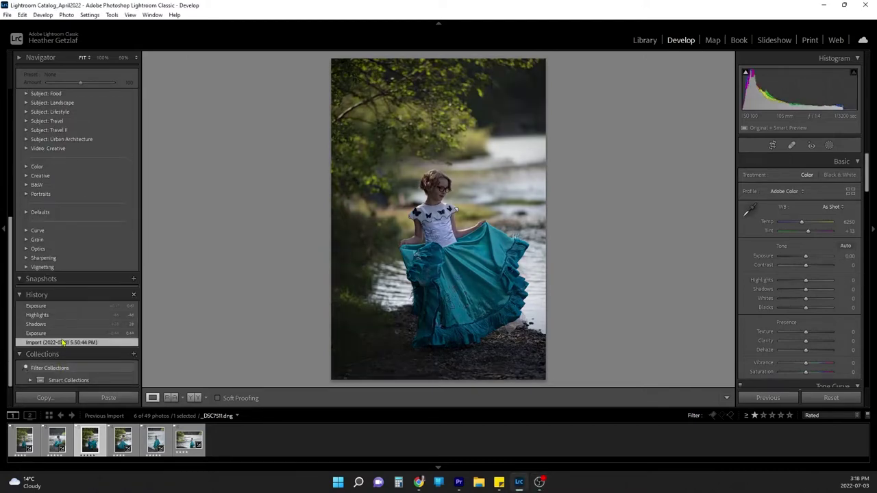
{"action": "left_click", "coordinate": [43, 334]}
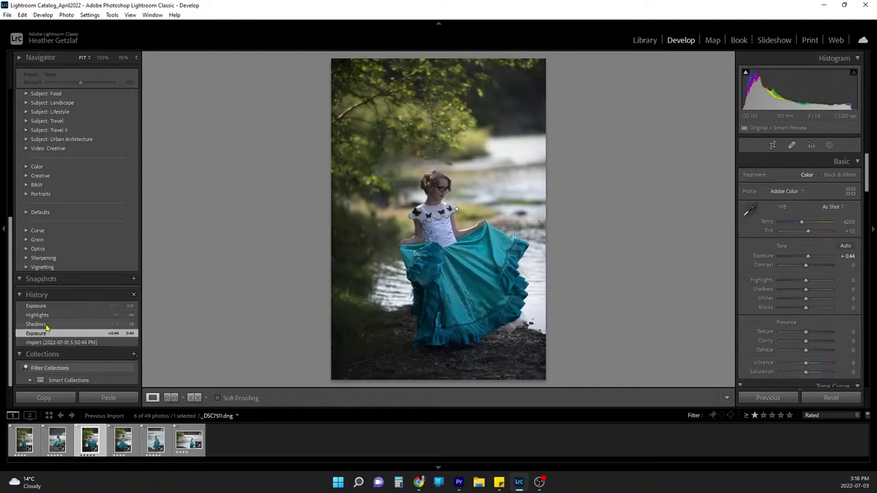
{"action": "left_click", "coordinate": [47, 325]}
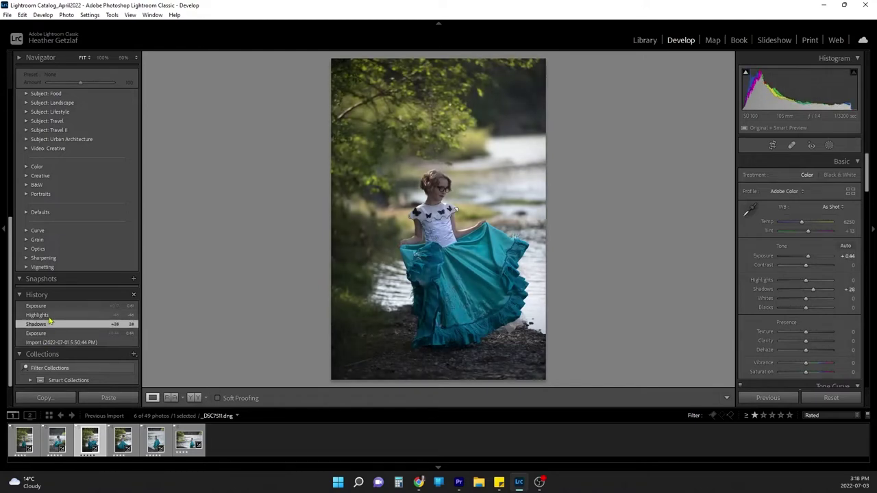
{"action": "left_click", "coordinate": [50, 316]}
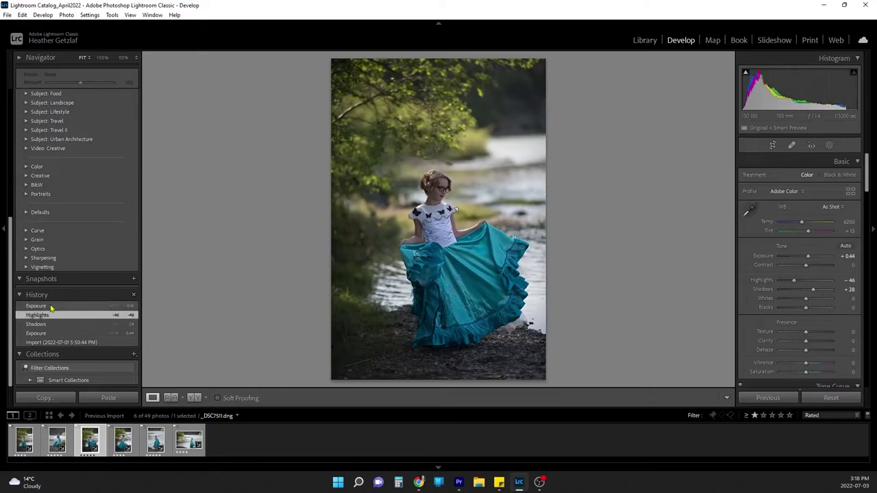
{"action": "left_click", "coordinate": [50, 306]}
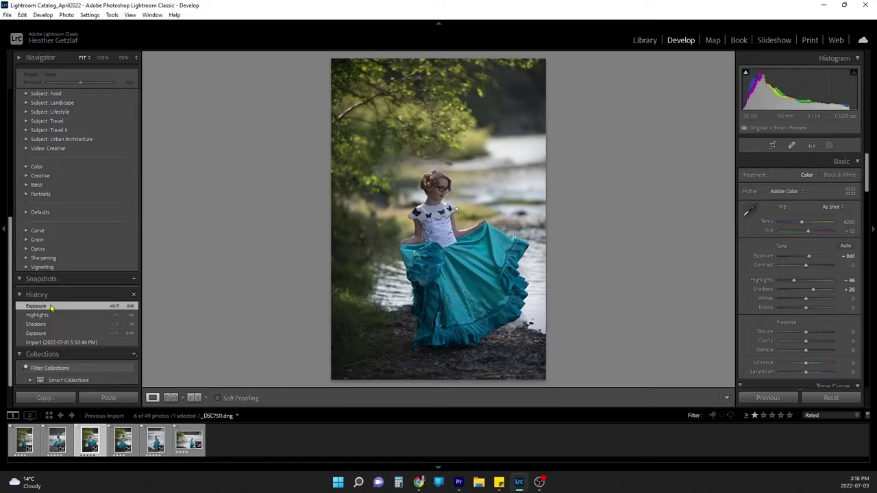
{"action": "left_click", "coordinate": [70, 343]}
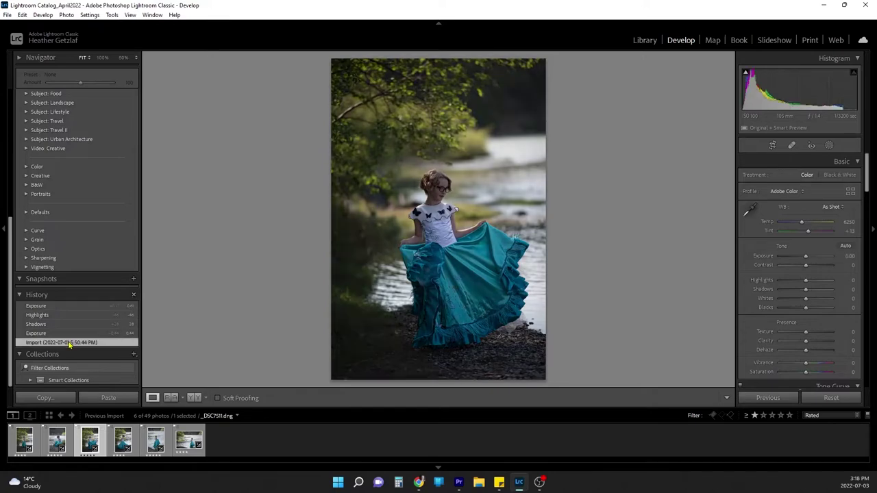
{"action": "left_click", "coordinate": [56, 306]}
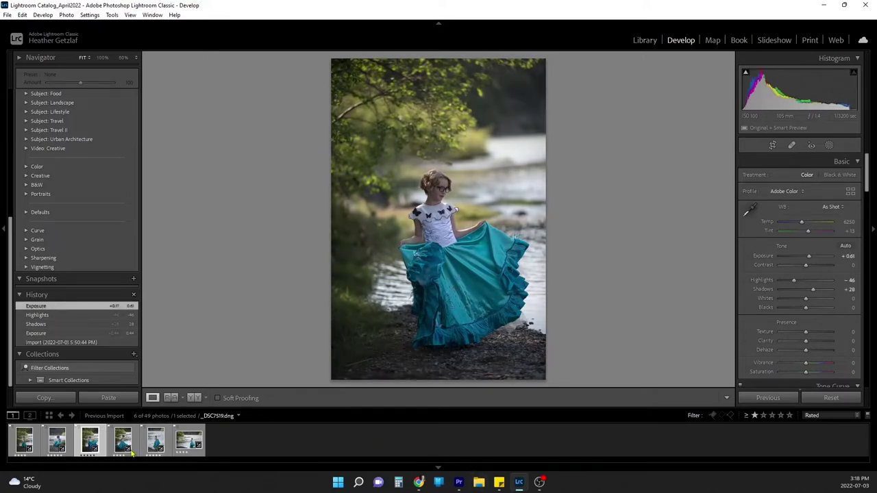
Open the photo _DSC7511.dng from Lightroom in Adobe Photoshop 2022 for editing
{"action": "right_click", "coordinate": [105, 446]}
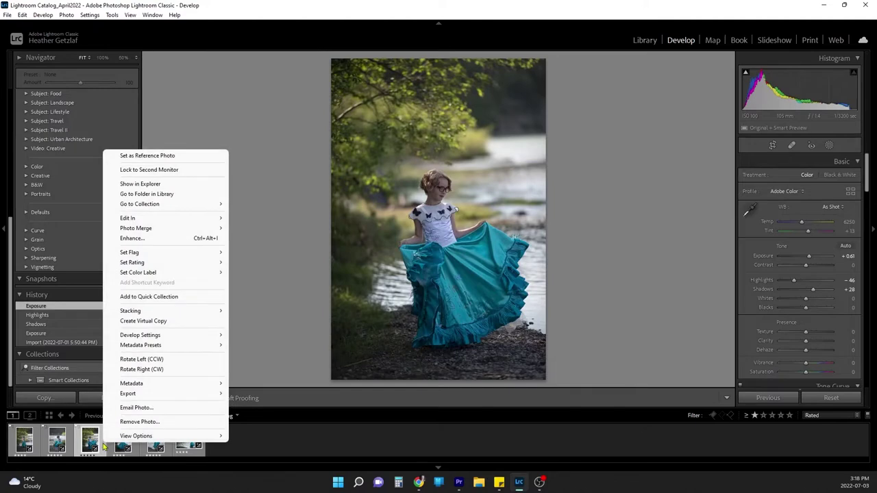
{"action": "left_click", "coordinate": [116, 455]}
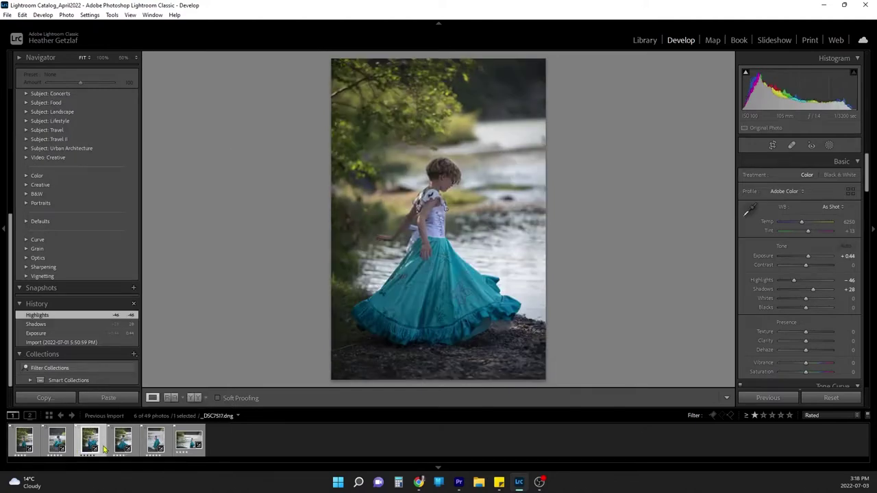
{"action": "right_click", "coordinate": [104, 449]}
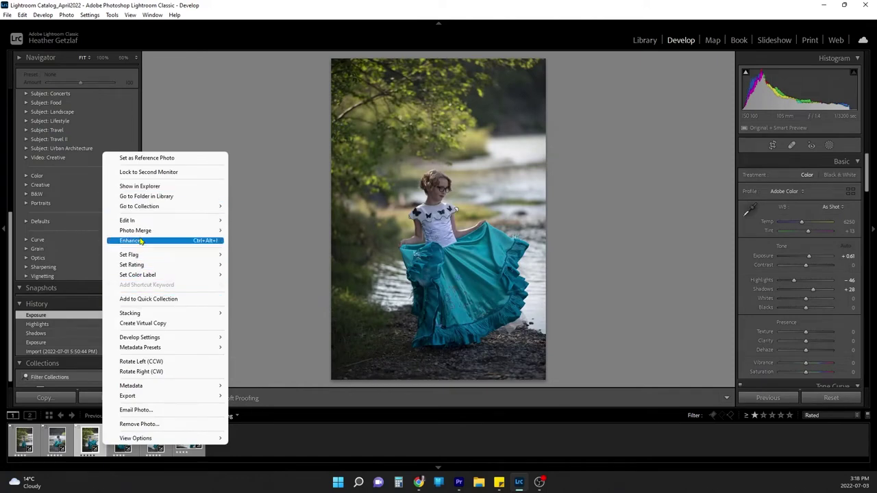
{"action": "mouse_move", "coordinate": [146, 221]}
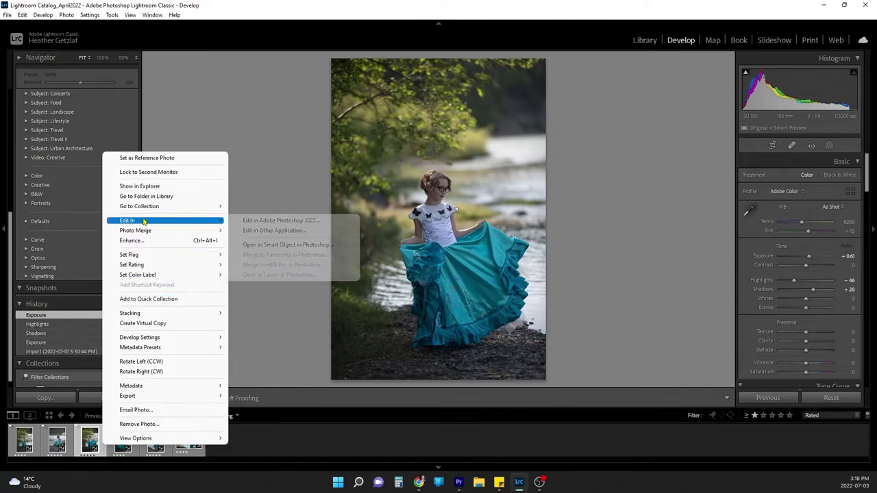
{"action": "left_click", "coordinate": [268, 220]}
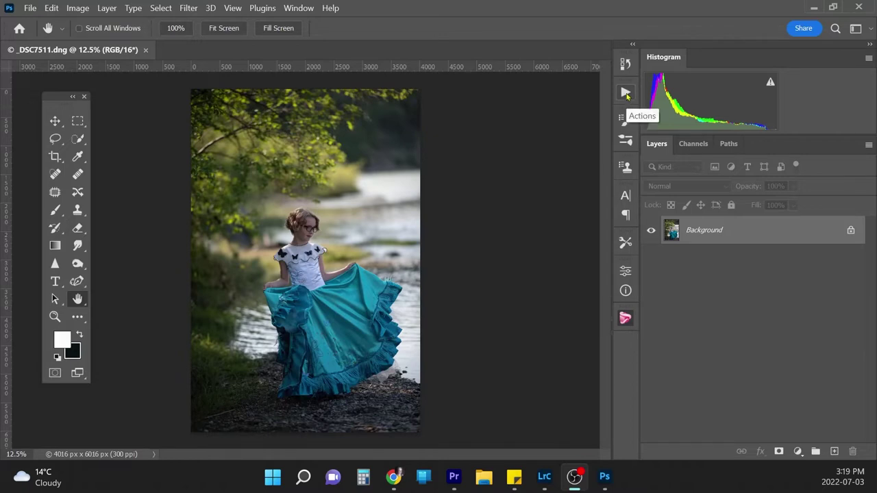
Run the Paint On Light action from the HGP Complete Painterly Collection on the photo
{"action": "left_click", "coordinate": [626, 93]}
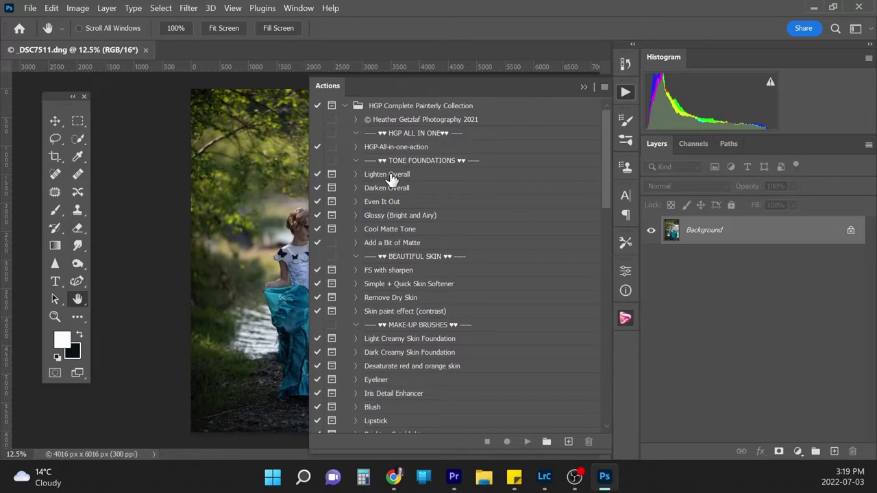
{"action": "left_click", "coordinate": [585, 87]}
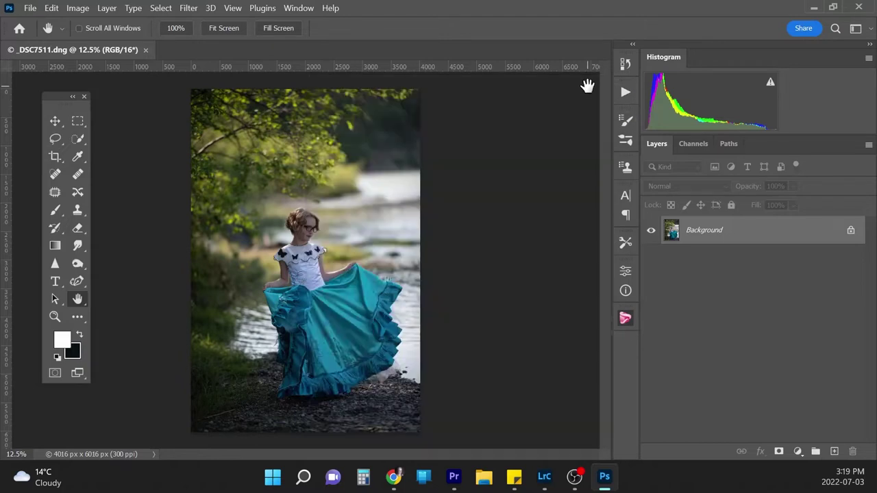
{"action": "left_click", "coordinate": [625, 92]}
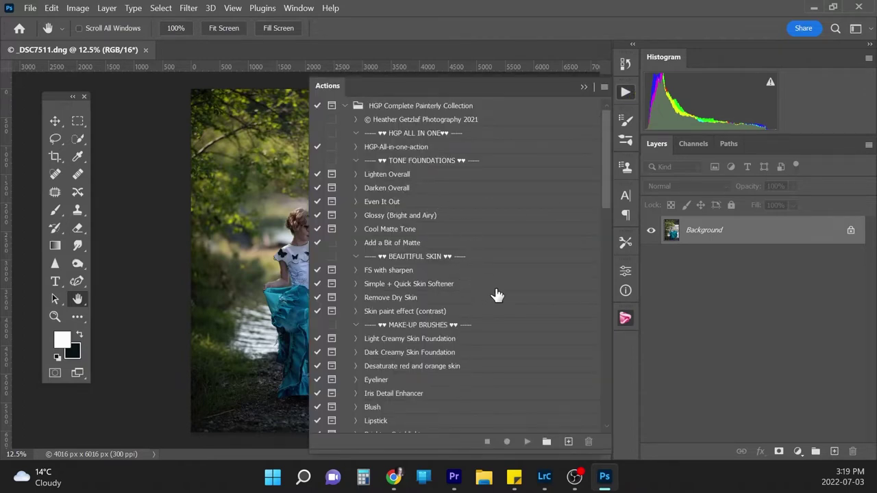
{"action": "left_click_drag", "start_coordinate": [607, 187], "coordinate": [616, 261]}
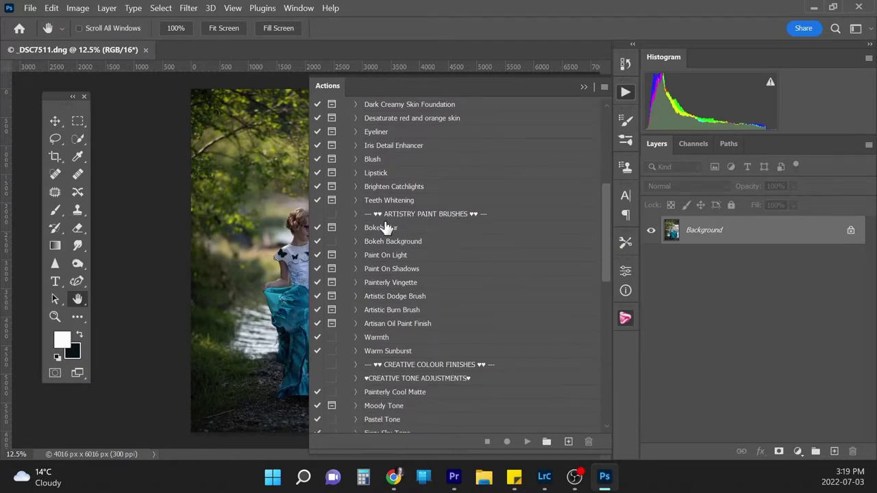
{"action": "left_click", "coordinate": [378, 255]}
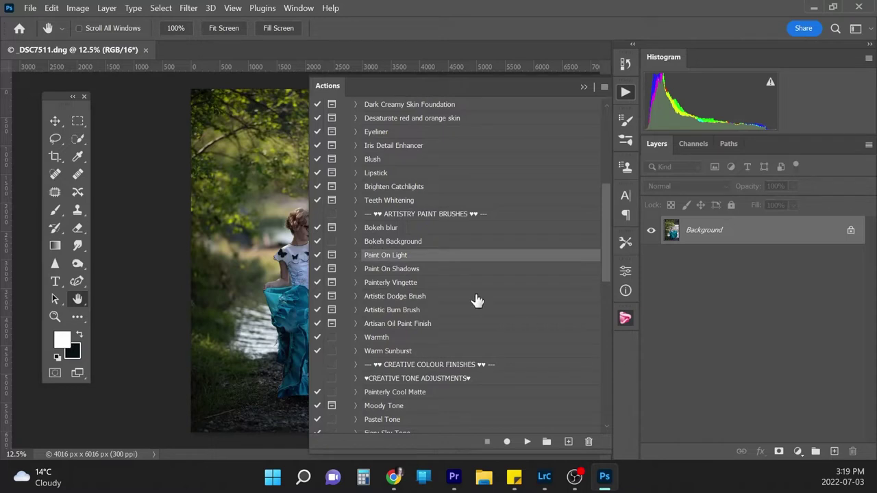
{"action": "left_click", "coordinate": [526, 442]}
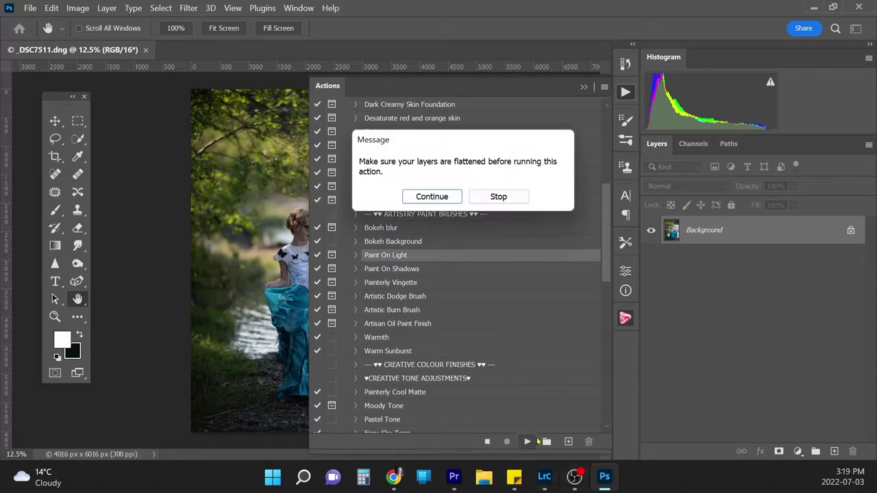
{"action": "key", "text": "Return"}
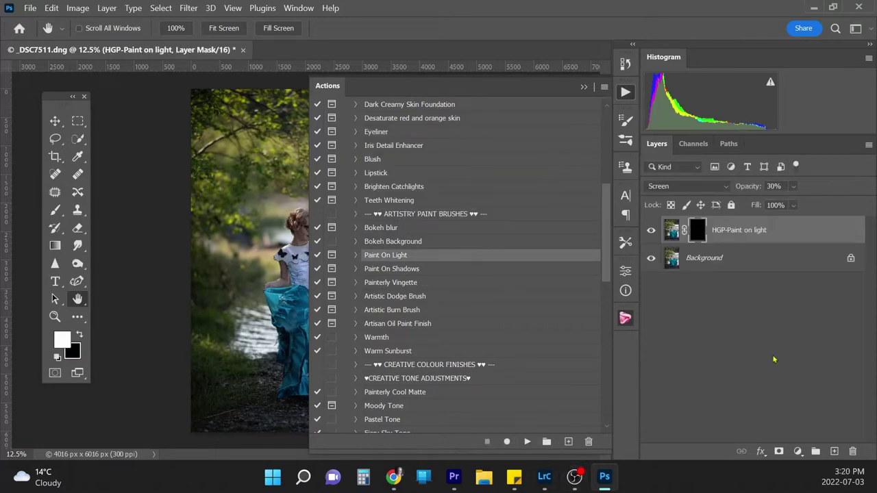
{"action": "left_click", "coordinate": [583, 88]}
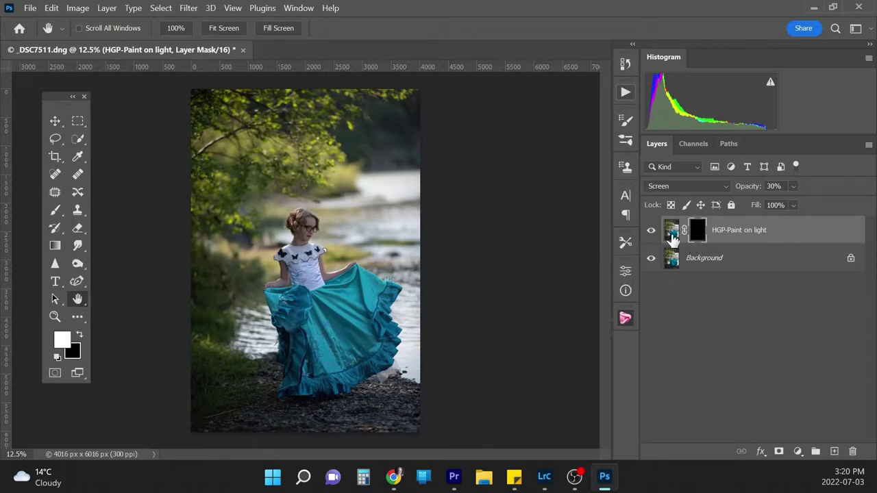
Set up the Brush tool with a soft round tip at size 400 and 100% opacity
{"action": "left_click", "coordinate": [55, 210]}
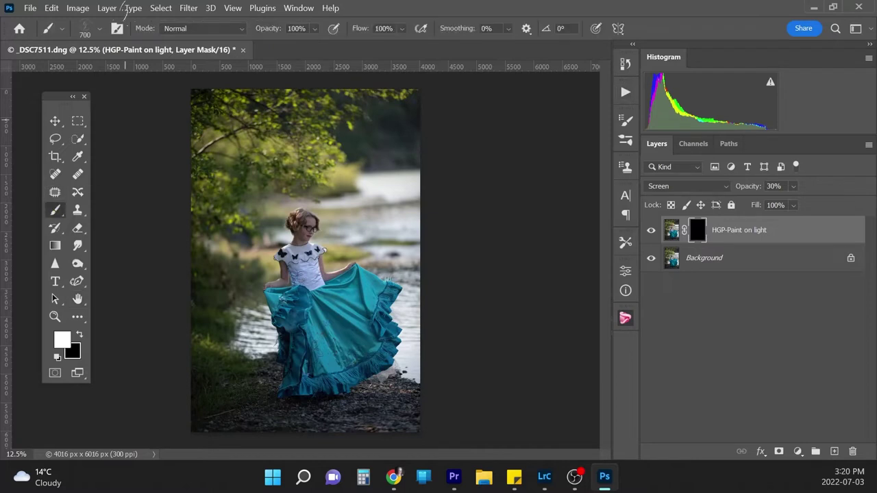
{"action": "left_click", "coordinate": [100, 29]}
{"action": "left_click", "coordinate": [29, 156]}
{"action": "key", "text": "Return"}
{"action": "key", "text": "bracketleft"}
{"action": "key", "text": "bracketleft"}
{"action": "key", "text": "bracketleft"}
{"action": "left_click", "coordinate": [313, 30]}
{"action": "left_click_drag", "start_coordinate": [287, 44], "coordinate": [339, 44]}
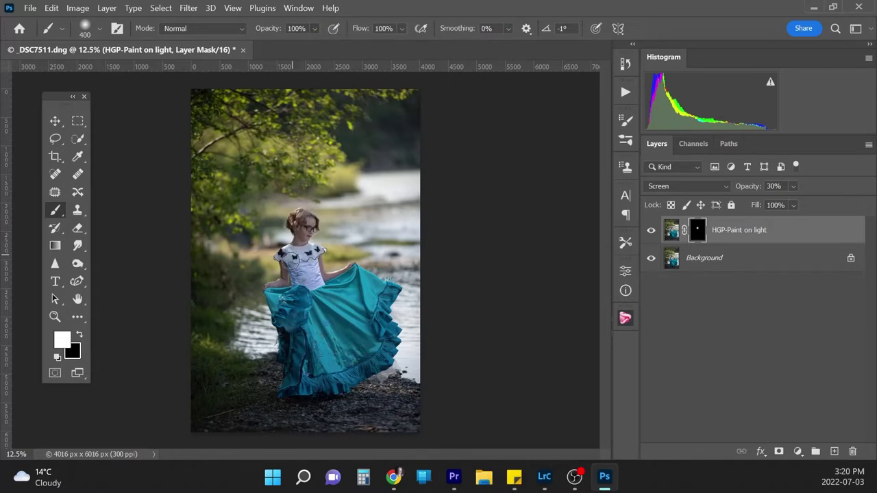
Paint white over the girl and her dress on the HGP-Paint on light mask, then compare the layer hidden and shown
{"action": "mouse_move", "coordinate": [286, 287]}
{"action": "left_mouse_down"}
{"action": "mouse_move", "coordinate": [315, 259]}
{"action": "mouse_move", "coordinate": [309, 288]}
{"action": "mouse_move", "coordinate": [321, 268]}
{"action": "mouse_move", "coordinate": [320, 281]}
{"action": "mouse_move", "coordinate": [290, 311]}
{"action": "mouse_move", "coordinate": [285, 301]}
{"action": "mouse_move", "coordinate": [315, 304]}
{"action": "mouse_move", "coordinate": [299, 355]}
{"action": "mouse_move", "coordinate": [338, 362]}
{"action": "mouse_move", "coordinate": [329, 314]}
{"action": "mouse_move", "coordinate": [358, 290]}
{"action": "mouse_move", "coordinate": [376, 349]}
{"action": "mouse_move", "coordinate": [341, 370]}
{"action": "mouse_move", "coordinate": [372, 295]}
{"action": "mouse_move", "coordinate": [329, 300]}
{"action": "mouse_move", "coordinate": [348, 288]}
{"action": "mouse_move", "coordinate": [366, 329]}
{"action": "mouse_move", "coordinate": [357, 368]}
{"action": "mouse_move", "coordinate": [378, 336]}
{"action": "mouse_move", "coordinate": [307, 326]}
{"action": "mouse_move", "coordinate": [306, 357]}
{"action": "mouse_move", "coordinate": [299, 324]}
{"action": "left_mouse_up"}
{"action": "key", "text": "bracketright"}
{"action": "key", "text": "bracketright"}
{"action": "key", "text": "bracketright"}
{"action": "key", "text": "bracketleft"}
{"action": "key", "text": "bracketleft"}
{"action": "key", "text": "bracketleft"}
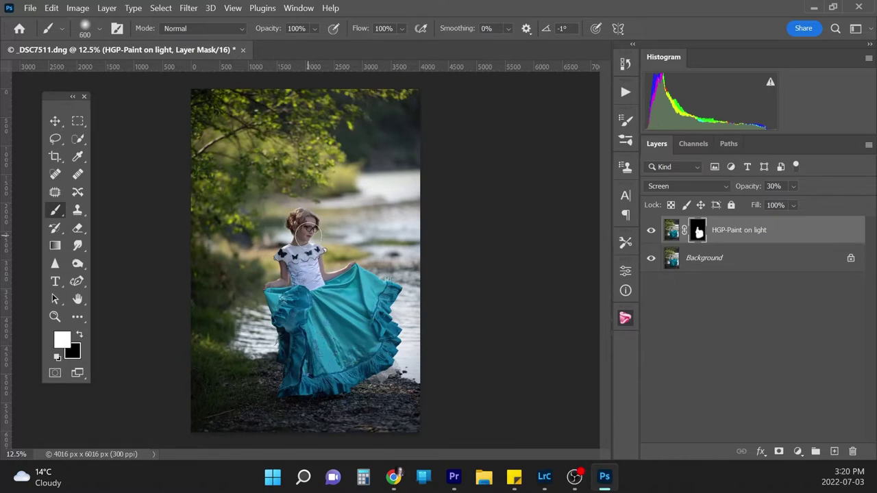
{"action": "key", "text": "bracketleft"}
{"action": "key", "text": "bracketleft"}
{"action": "left_click", "coordinate": [651, 232]}
{"action": "left_click", "coordinate": [651, 231]}
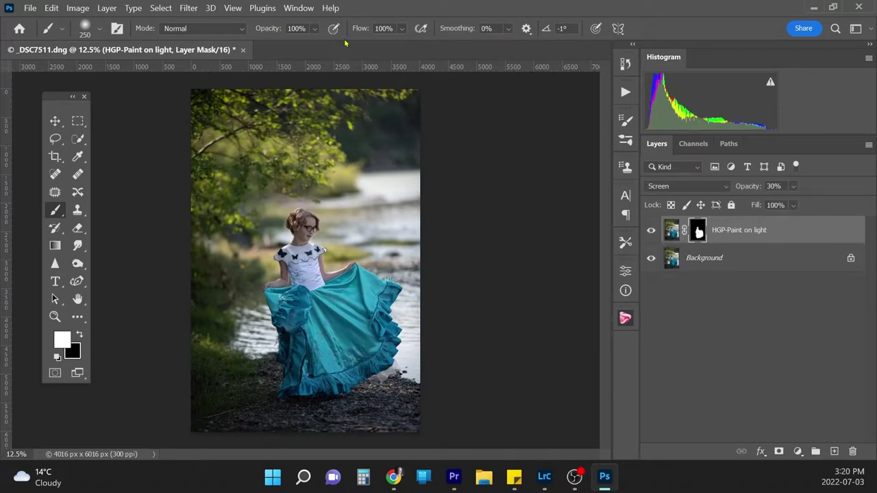
Paint light more softly around the girl on the mask with a size 1300 brush at 41% opacity, and compare before and after
{"action": "mouse_move", "coordinate": [315, 31]}
{"action": "left_mouse_down"}
{"action": "mouse_move", "coordinate": [309, 49]}
{"action": "mouse_move", "coordinate": [301, 45]}
{"action": "left_mouse_up"}
{"action": "key", "text": "bracketright"}
{"action": "key", "text": "bracketright"}
{"action": "key", "text": "bracketright"}
{"action": "key", "text": "bracketright"}
{"action": "key", "text": "bracketright"}
{"action": "key", "text": "bracketright"}
{"action": "key", "text": "bracketright"}
{"action": "key", "text": "bracketright"}
{"action": "key", "text": "bracketright"}
{"action": "key", "text": "bracketright"}
{"action": "key", "text": "bracketright"}
{"action": "left_click", "coordinate": [651, 233]}
{"action": "left_click", "coordinate": [650, 232]}
Flatten the HGP-Paint on light layer and the background into a single layer
{"action": "left_click", "coordinate": [626, 93]}
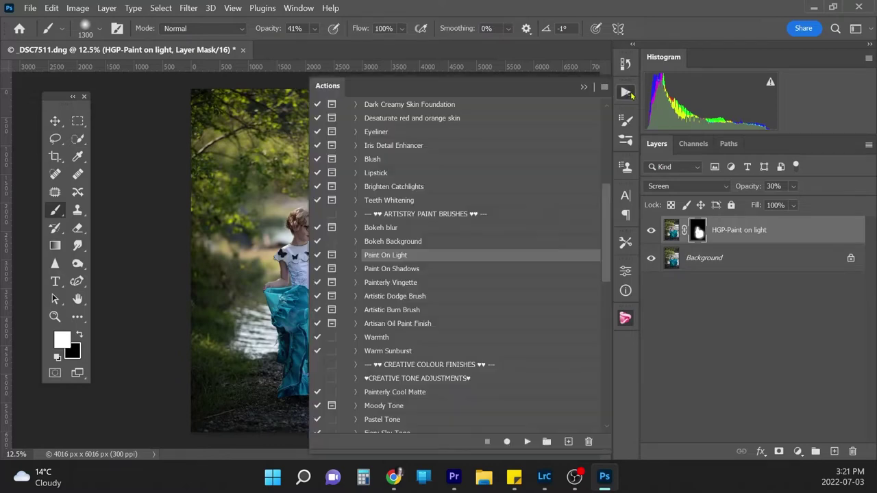
{"action": "left_click", "coordinate": [744, 259]}
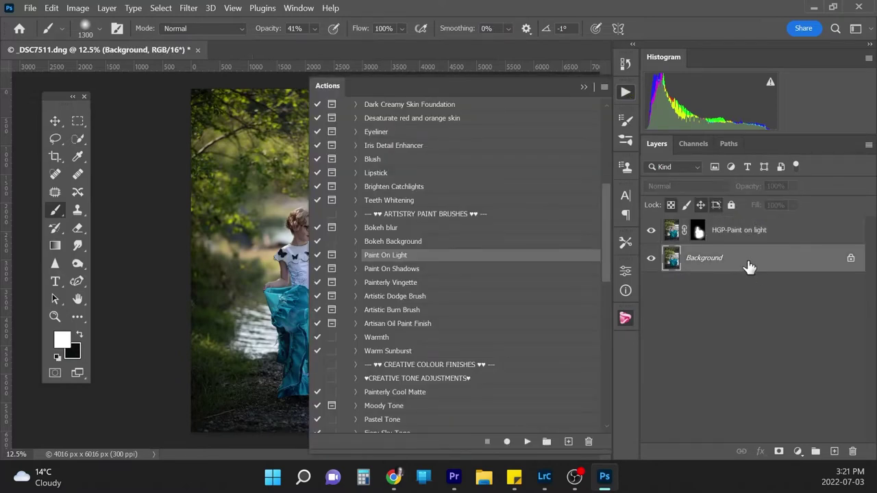
{"action": "right_click", "coordinate": [747, 264]}
{"action": "left_click", "coordinate": [805, 220]}
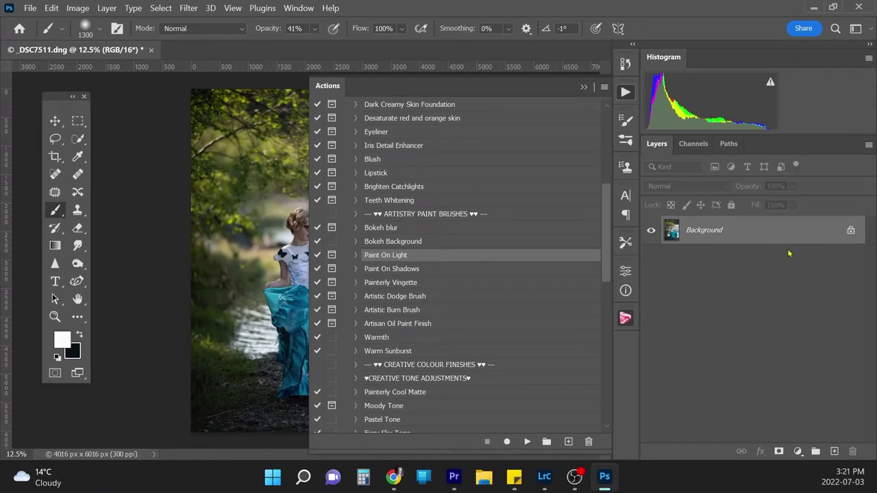
Run the FS with sharpen action from the Beautiful Skin group on the flattened photo
{"action": "mouse_move", "coordinate": [610, 246]}
{"action": "left_mouse_down"}
{"action": "mouse_move", "coordinate": [610, 278]}
{"action": "mouse_move", "coordinate": [622, 179]}
{"action": "left_mouse_up"}
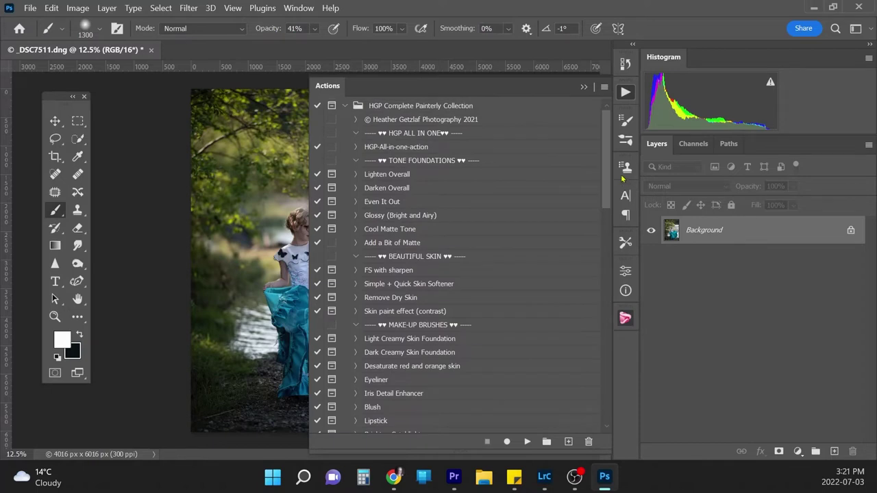
{"action": "left_click", "coordinate": [398, 272]}
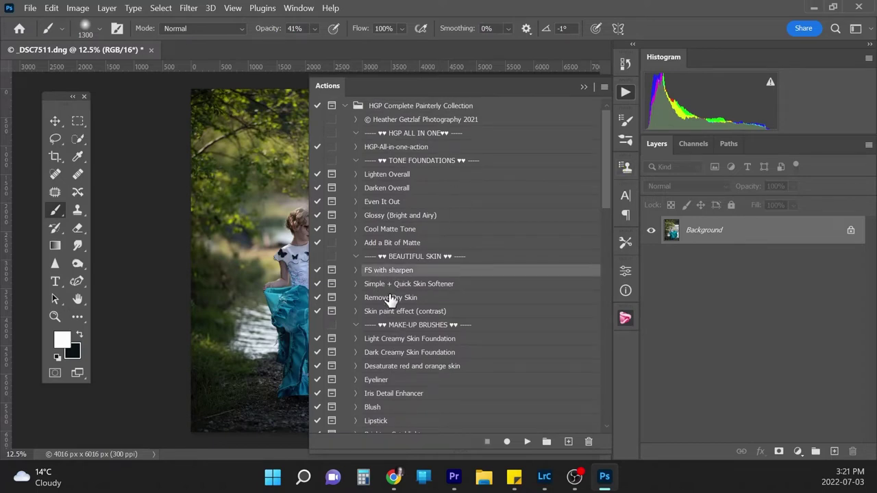
{"action": "left_click", "coordinate": [528, 444]}
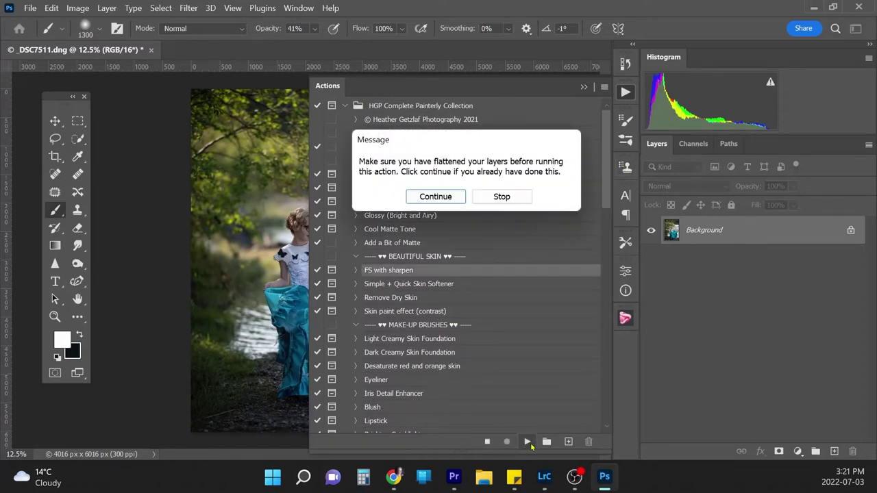
{"action": "left_click", "coordinate": [450, 197]}
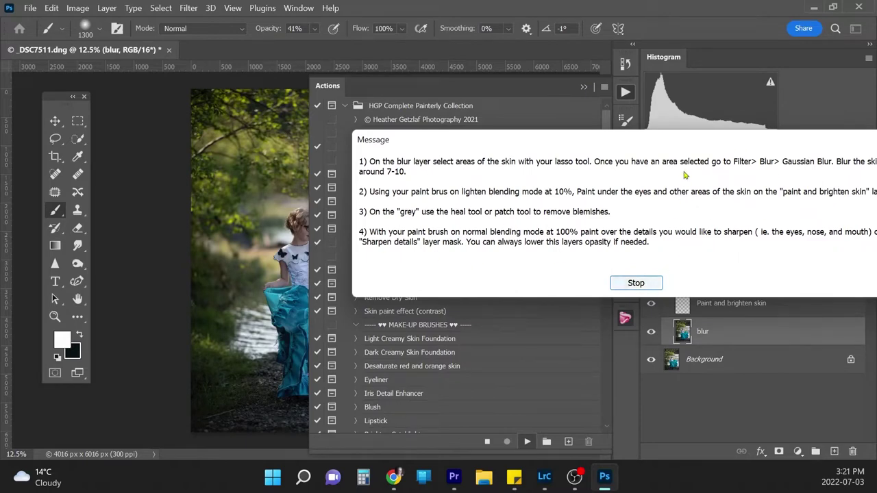
{"action": "left_click", "coordinate": [641, 284]}
{"action": "left_click", "coordinate": [585, 87]}
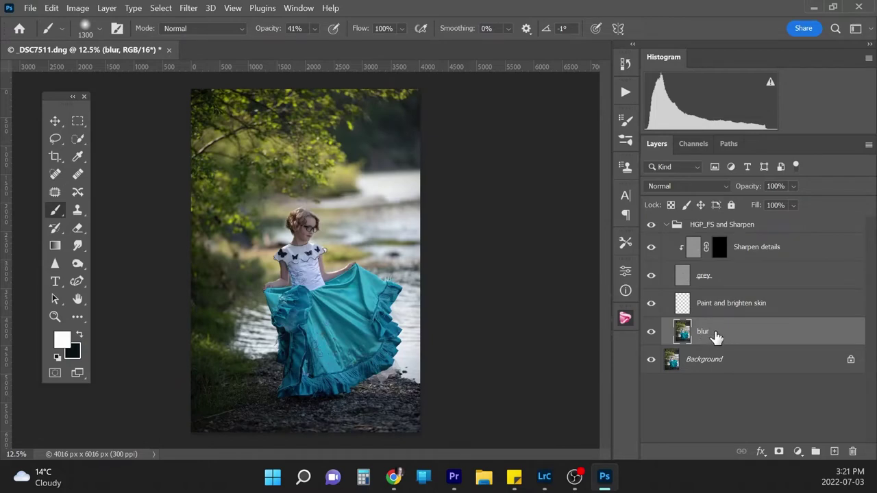
Outline the skin of the girl's forehead above the glasses with the Lasso tool on the blur layer
{"action": "left_click", "coordinate": [54, 138]}
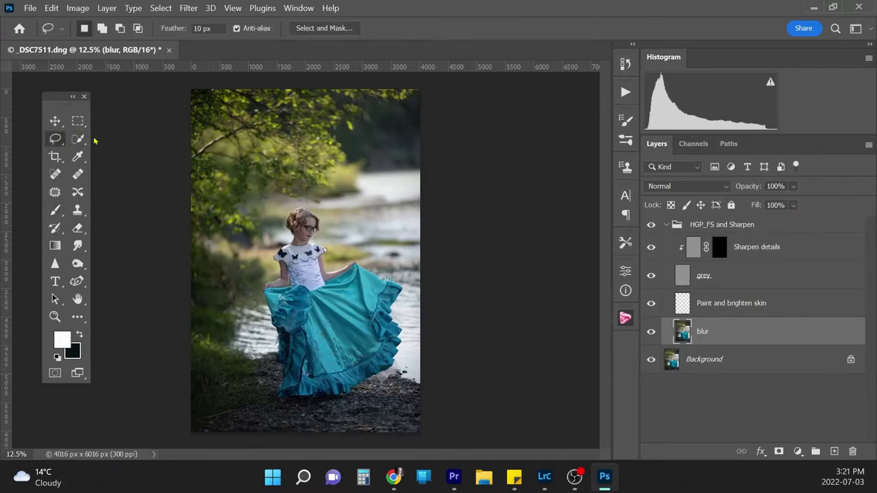
{"action": "key", "text": "ctrl+plus"}
{"action": "key", "text": "ctrl+plus"}
{"action": "key", "text": "ctrl+plus"}
{"action": "key", "text": "ctrl+plus"}
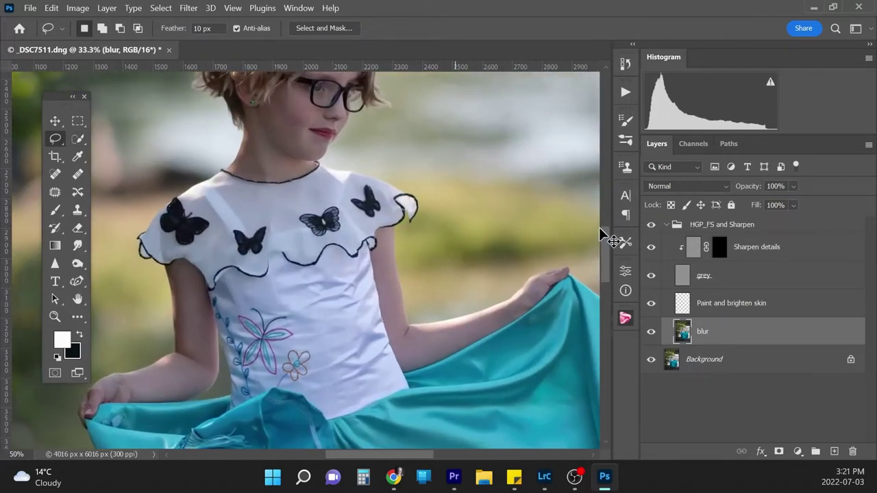
{"action": "key", "text": "ctrl+plus"}
{"action": "scroll", "coordinate": [603, 226], "scroll_direction": "up", "scroll_amount": 3}
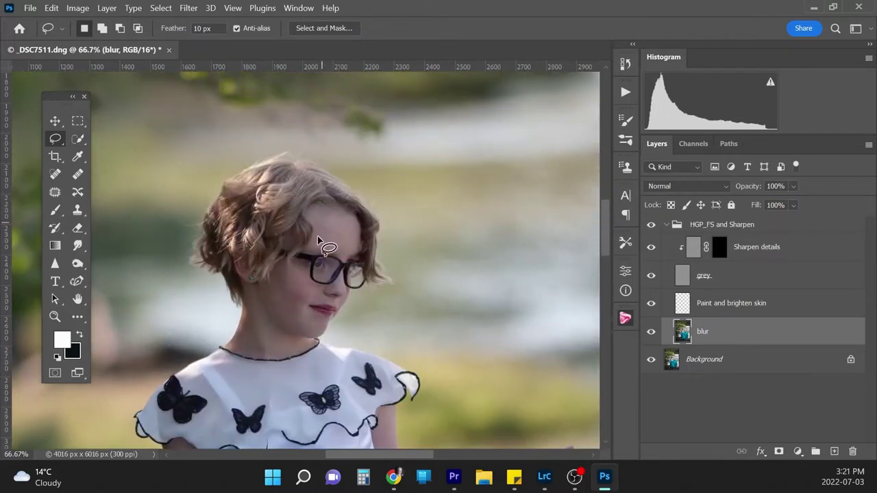
{"action": "mouse_move", "coordinate": [313, 239]}
{"action": "left_mouse_down"}
{"action": "mouse_move", "coordinate": [312, 248]}
{"action": "mouse_move", "coordinate": [313, 231]}
{"action": "mouse_move", "coordinate": [327, 223]}
{"action": "mouse_move", "coordinate": [352, 220]}
{"action": "mouse_move", "coordinate": [359, 243]}
{"action": "mouse_move", "coordinate": [346, 254]}
{"action": "mouse_move", "coordinate": [328, 253]}
{"action": "left_mouse_up"}
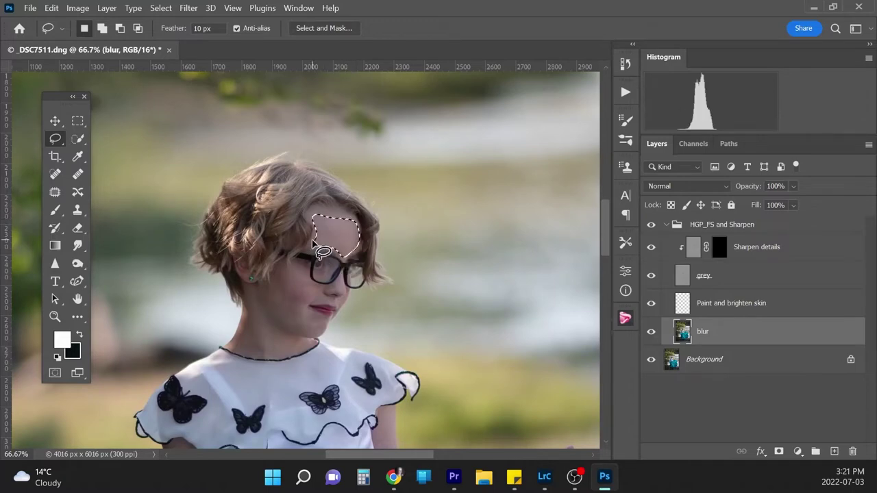
{"action": "left_click", "coordinate": [186, 8]}
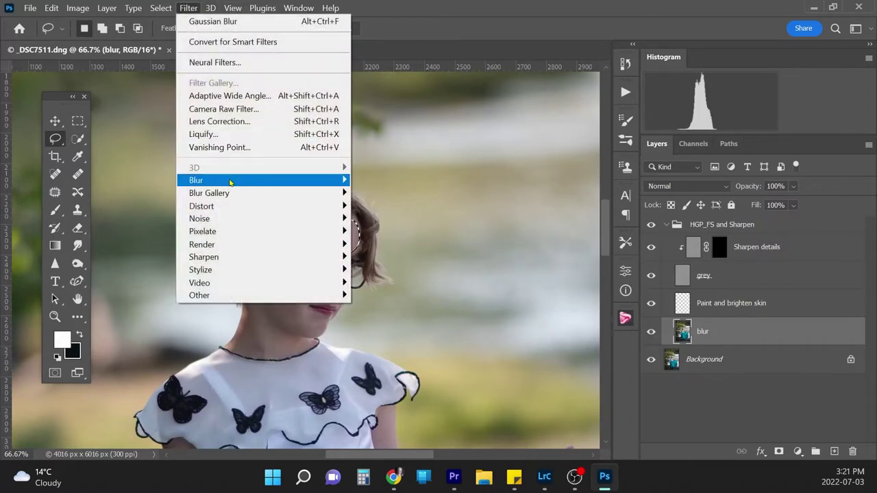
{"action": "mouse_move", "coordinate": [274, 180]}
{"action": "left_click", "coordinate": [380, 219]}
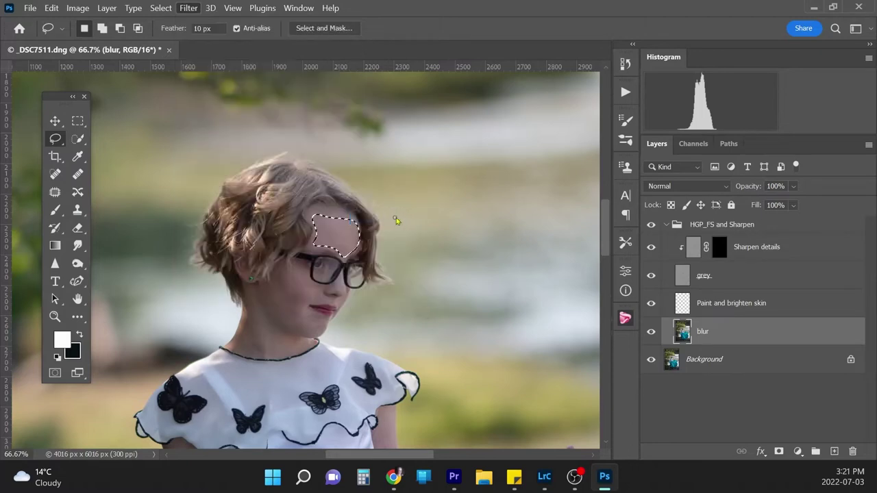
{"action": "left_click", "coordinate": [516, 112]}
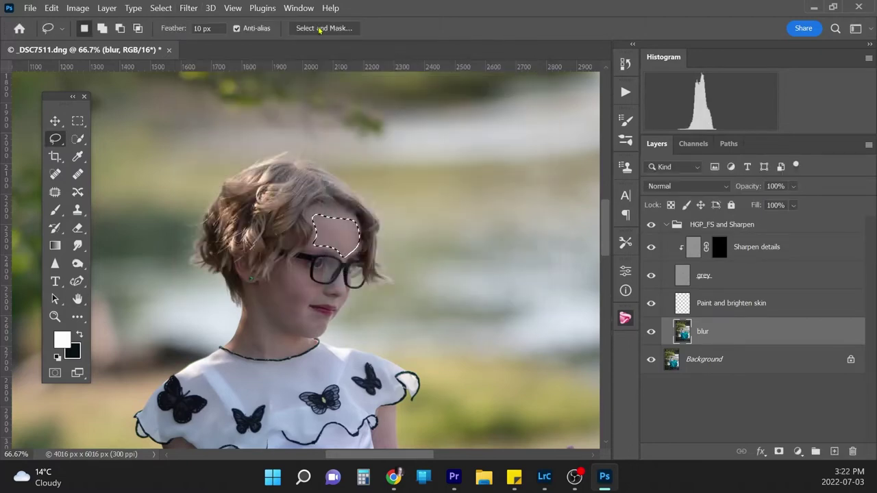
Apply a Gaussian Blur with a radius of 7 pixels to the selected forehead skin
{"action": "left_click", "coordinate": [188, 8]}
{"action": "mouse_move", "coordinate": [239, 185]}
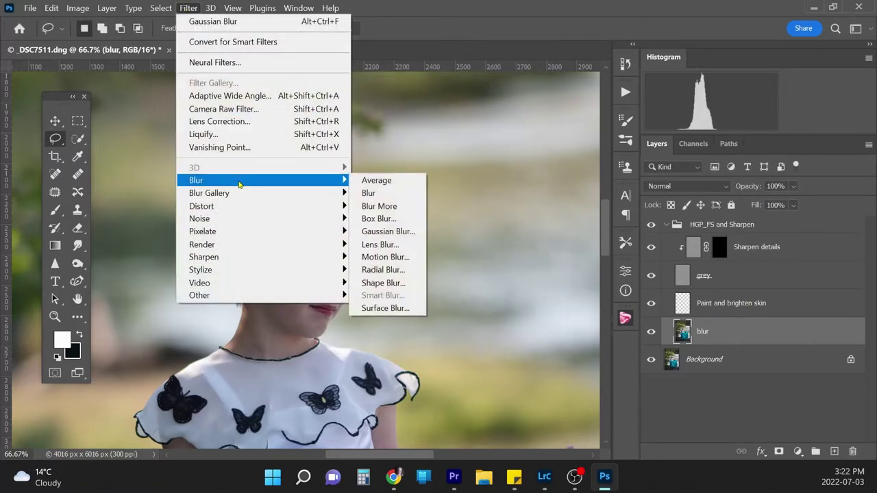
{"action": "left_click", "coordinate": [387, 231]}
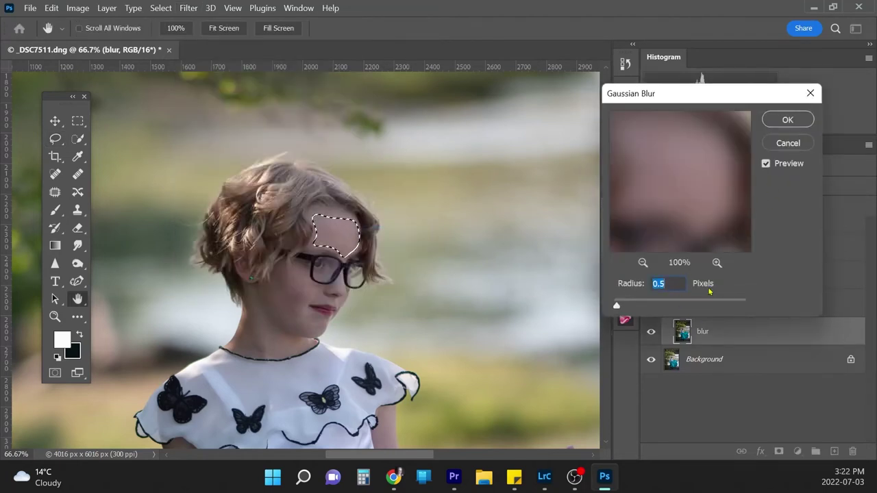
{"action": "type", "text": "7"}
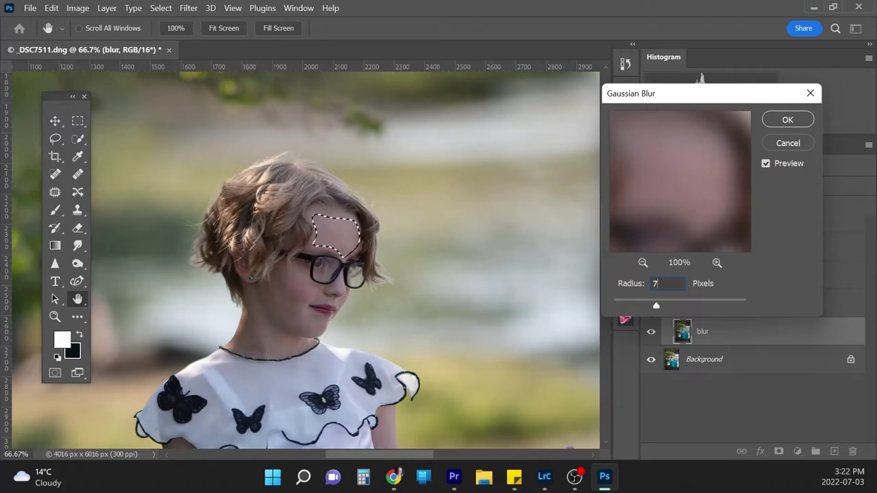
{"action": "left_click", "coordinate": [787, 120]}
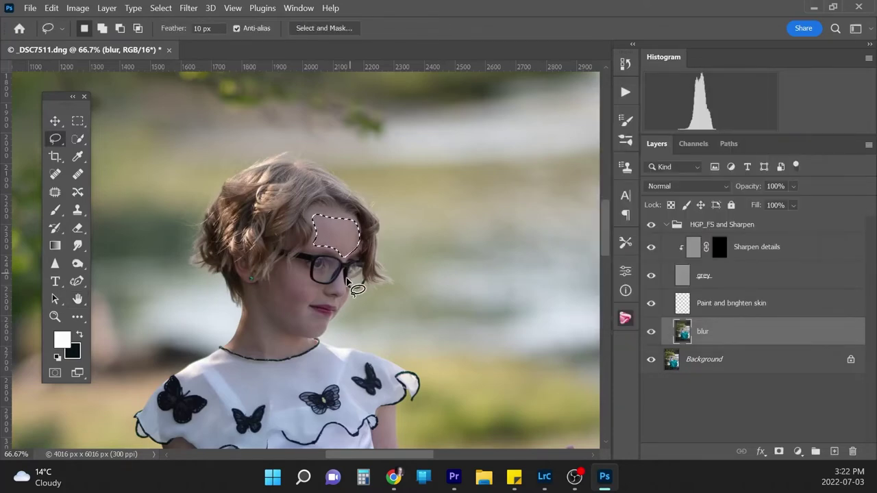
Outline the girl's cheek and chin with the Lasso tool, followed by her neck, for skin smoothing
{"action": "mouse_move", "coordinate": [300, 266]}
{"action": "left_mouse_down"}
{"action": "mouse_move", "coordinate": [254, 296]}
{"action": "mouse_move", "coordinate": [286, 330]}
{"action": "mouse_move", "coordinate": [317, 336]}
{"action": "mouse_move", "coordinate": [328, 321]}
{"action": "mouse_move", "coordinate": [308, 305]}
{"action": "mouse_move", "coordinate": [332, 302]}
{"action": "mouse_move", "coordinate": [323, 296]}
{"action": "mouse_move", "coordinate": [344, 275]}
{"action": "mouse_move", "coordinate": [318, 288]}
{"action": "mouse_move", "coordinate": [303, 268]}
{"action": "left_mouse_up"}
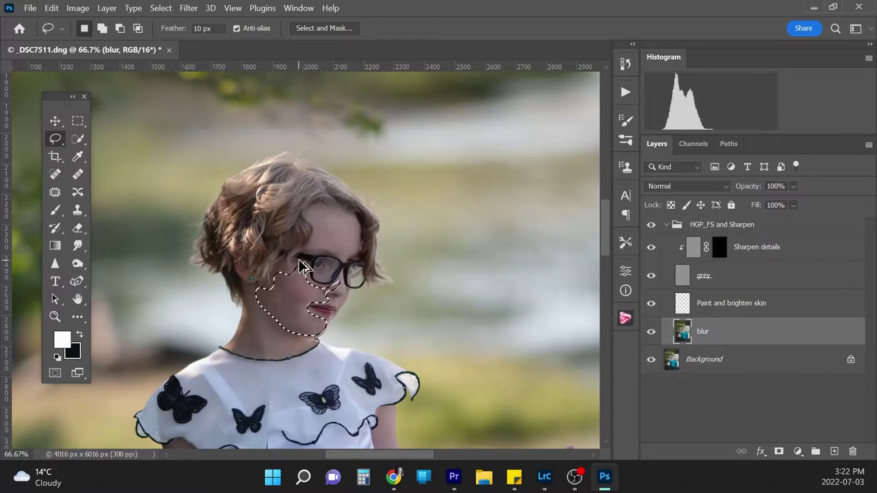
{"action": "left_click", "coordinate": [257, 308]}
{"action": "mouse_move", "coordinate": [248, 291]}
{"action": "left_mouse_down"}
{"action": "mouse_move", "coordinate": [237, 339]}
{"action": "mouse_move", "coordinate": [244, 351]}
{"action": "mouse_move", "coordinate": [278, 356]}
{"action": "mouse_move", "coordinate": [309, 344]}
{"action": "mouse_move", "coordinate": [250, 289]}
{"action": "left_mouse_up"}
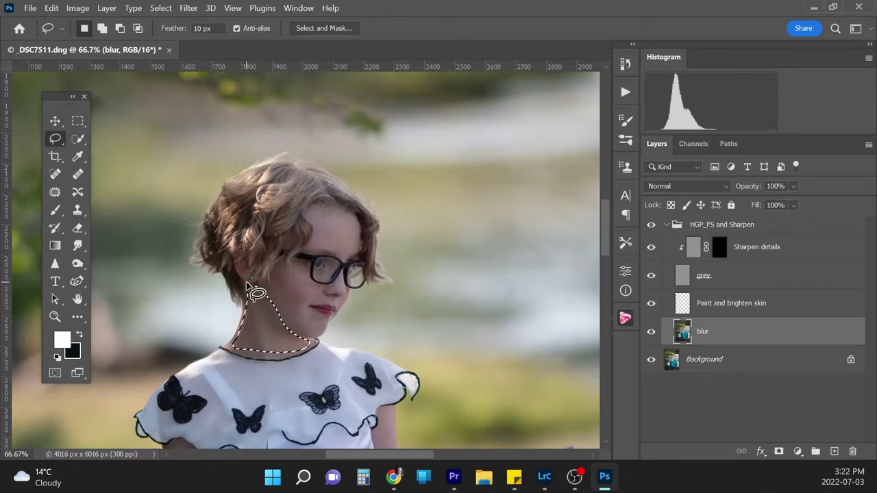
Outline the upper arm and the forearm on the image's right side one after the other with the Lasso for smoothing
{"action": "scroll", "coordinate": [384, 171], "scroll_direction": "down", "scroll_amount": 5}
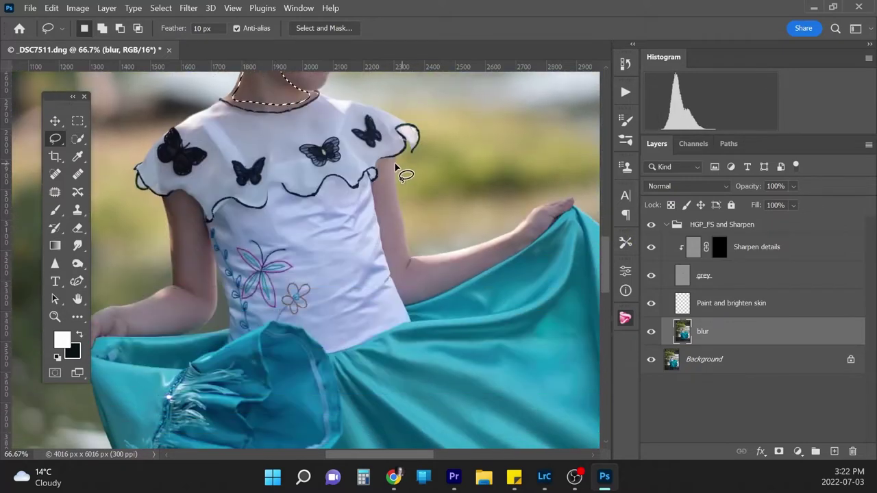
{"action": "mouse_move", "coordinate": [378, 166]}
{"action": "left_mouse_down"}
{"action": "mouse_move", "coordinate": [389, 177]}
{"action": "mouse_move", "coordinate": [417, 298]}
{"action": "mouse_move", "coordinate": [410, 301]}
{"action": "mouse_move", "coordinate": [378, 200]}
{"action": "mouse_move", "coordinate": [382, 166]}
{"action": "left_mouse_up"}
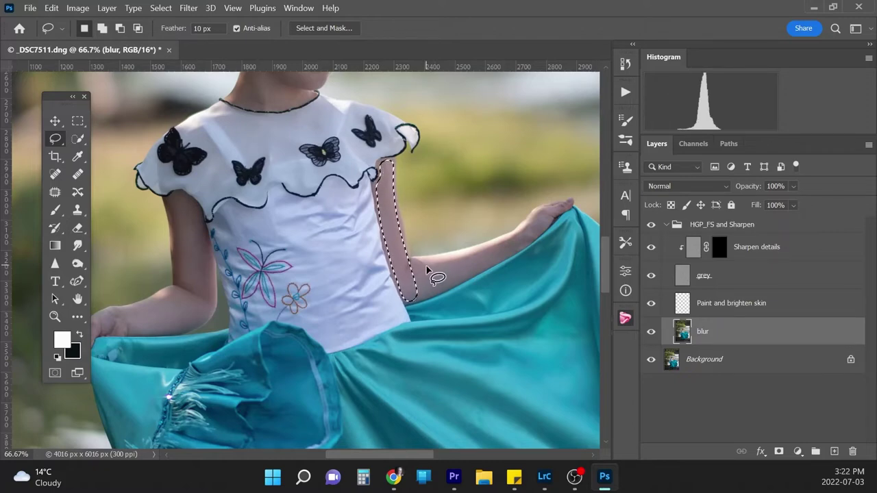
{"action": "key", "text": "ctrl+d"}
{"action": "mouse_move", "coordinate": [416, 259]}
{"action": "left_mouse_down"}
{"action": "mouse_move", "coordinate": [410, 300]}
{"action": "mouse_move", "coordinate": [461, 281]}
{"action": "mouse_move", "coordinate": [520, 248]}
{"action": "mouse_move", "coordinate": [565, 205]}
{"action": "mouse_move", "coordinate": [543, 208]}
{"action": "mouse_move", "coordinate": [494, 244]}
{"action": "mouse_move", "coordinate": [415, 261]}
{"action": "left_mouse_up"}
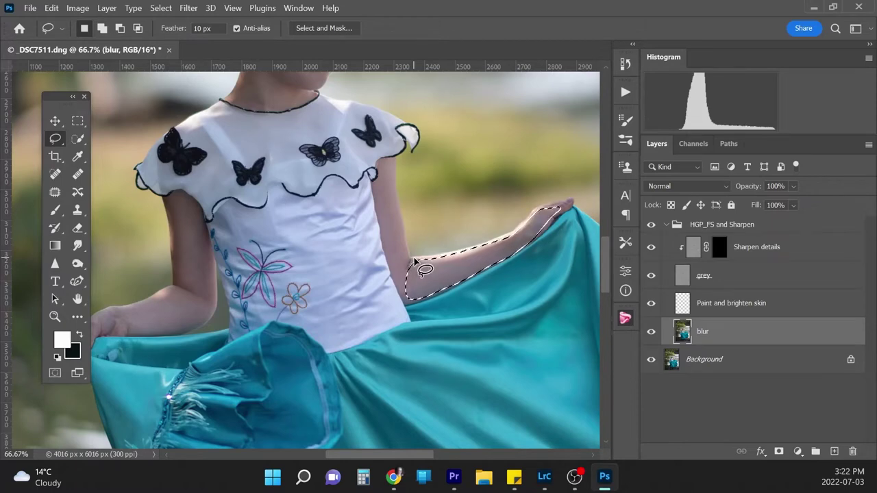
Outline the upper arm and forearm on the image's left side one after the other for smoothing, and clear the selection
{"action": "scroll", "coordinate": [413, 356], "scroll_direction": "down", "scroll_amount": 3}
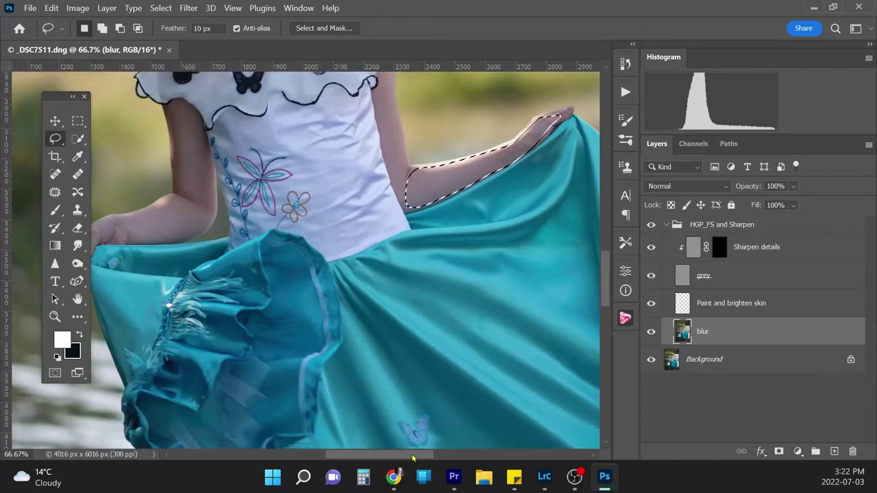
{"action": "left_click_drag", "start_coordinate": [414, 457], "coordinate": [388, 452]}
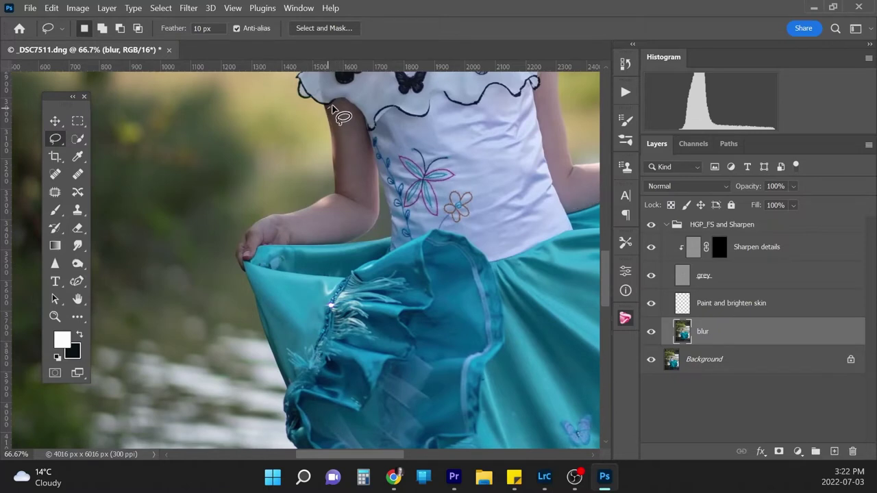
{"action": "mouse_move", "coordinate": [332, 109]}
{"action": "left_mouse_down"}
{"action": "mouse_move", "coordinate": [364, 123]}
{"action": "mouse_move", "coordinate": [375, 218]}
{"action": "mouse_move", "coordinate": [338, 189]}
{"action": "mouse_move", "coordinate": [330, 107]}
{"action": "left_mouse_up"}
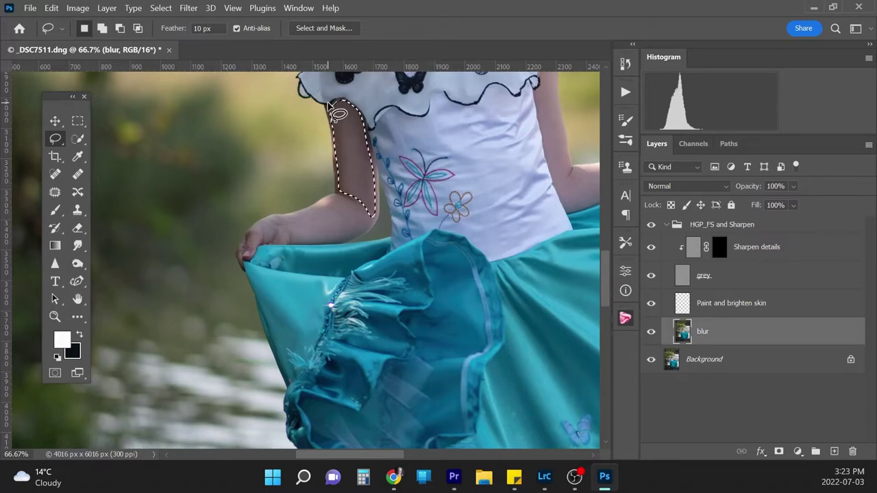
{"action": "mouse_move", "coordinate": [341, 195]}
{"action": "left_mouse_down"}
{"action": "mouse_move", "coordinate": [262, 224]}
{"action": "mouse_move", "coordinate": [253, 244]}
{"action": "mouse_move", "coordinate": [361, 231]}
{"action": "mouse_move", "coordinate": [378, 210]}
{"action": "mouse_move", "coordinate": [352, 190]}
{"action": "left_mouse_up"}
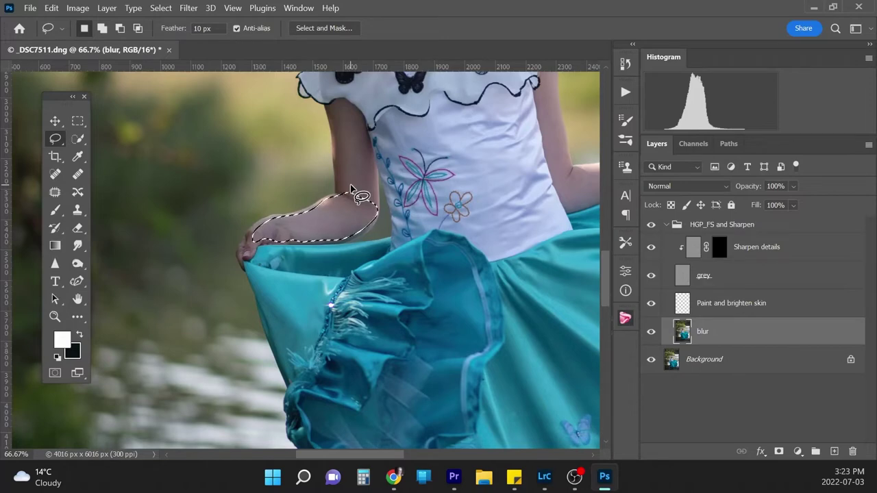
{"action": "key", "text": "ctrl+d"}
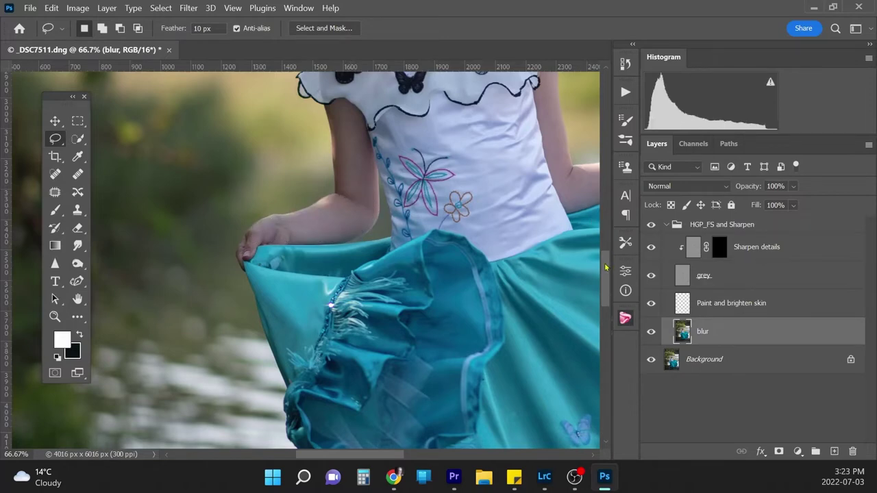
Examine the dress, hem, arms and face up close for areas needing smoothing, and check the whole photo
{"action": "left_click_drag", "start_coordinate": [606, 267], "coordinate": [605, 315]}
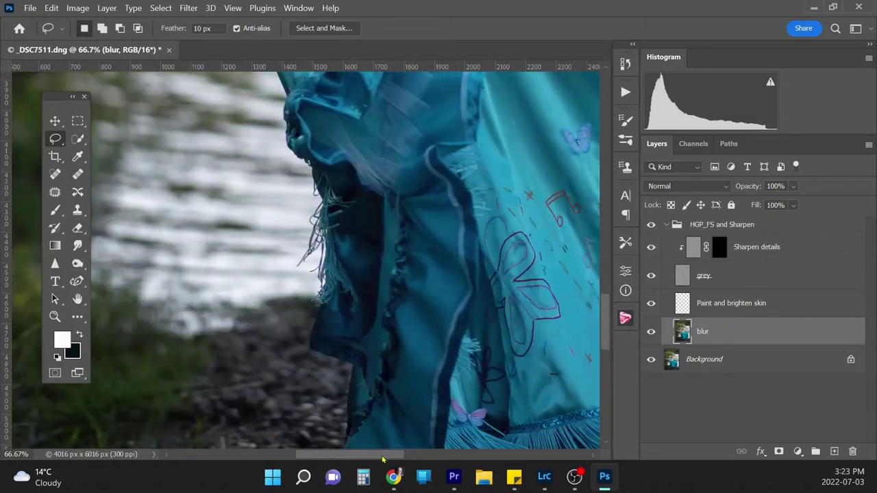
{"action": "left_click_drag", "start_coordinate": [383, 460], "coordinate": [442, 457]}
{"action": "left_click_drag", "start_coordinate": [605, 322], "coordinate": [605, 331]}
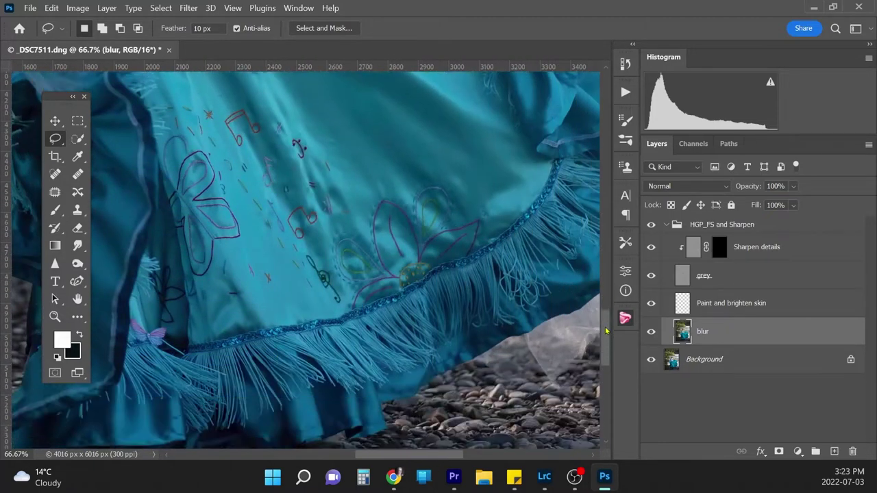
{"action": "left_click_drag", "start_coordinate": [414, 458], "coordinate": [439, 457]}
{"action": "left_click_drag", "start_coordinate": [606, 336], "coordinate": [605, 267]}
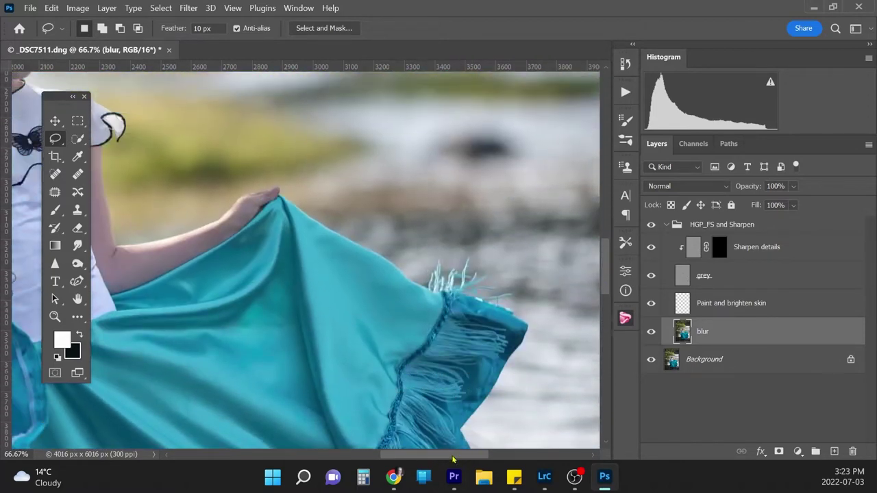
{"action": "left_click_drag", "start_coordinate": [452, 459], "coordinate": [395, 459]}
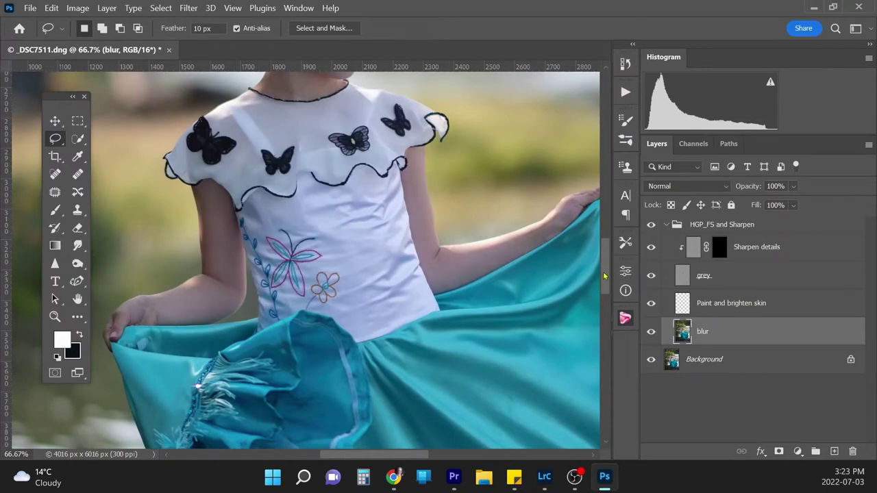
{"action": "left_click_drag", "start_coordinate": [605, 276], "coordinate": [606, 244]}
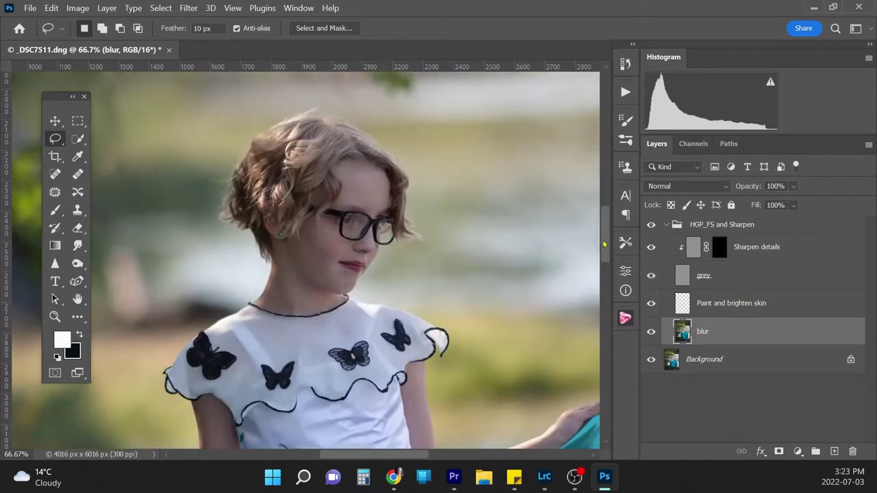
{"action": "key", "text": "ctrl+minus"}
{"action": "key", "text": "ctrl+minus"}
{"action": "key", "text": "ctrl+minus"}
{"action": "key", "text": "ctrl+minus"}
{"action": "key", "text": "ctrl+minus"}
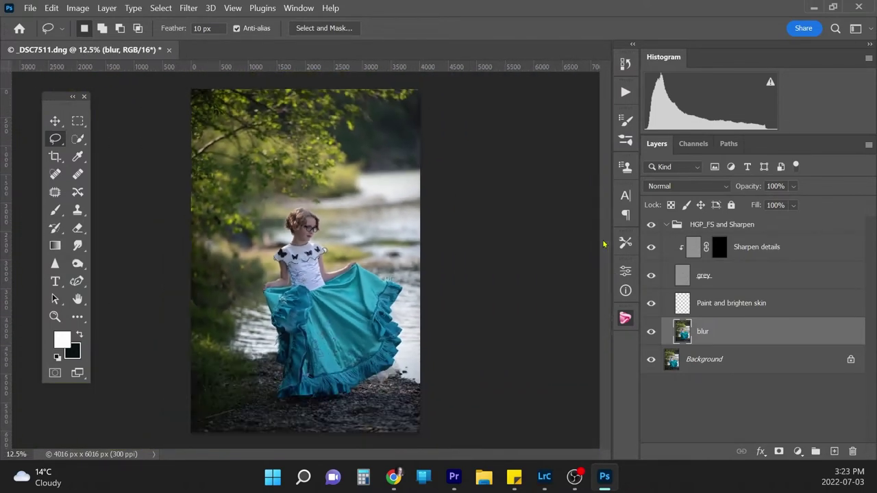
Target the Paint and brighten skin layer and set the Brush tool to Lighten mode with 10% opacity
{"action": "key", "text": "ctrl+plus"}
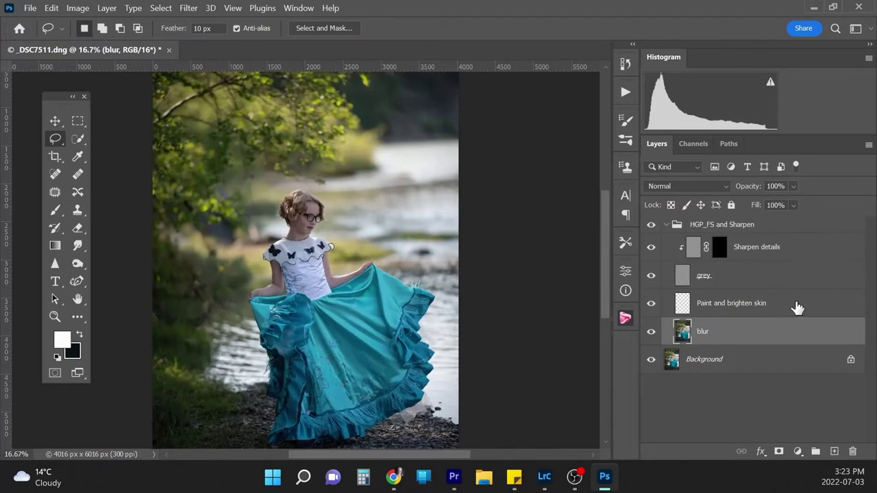
{"action": "left_click", "coordinate": [742, 307]}
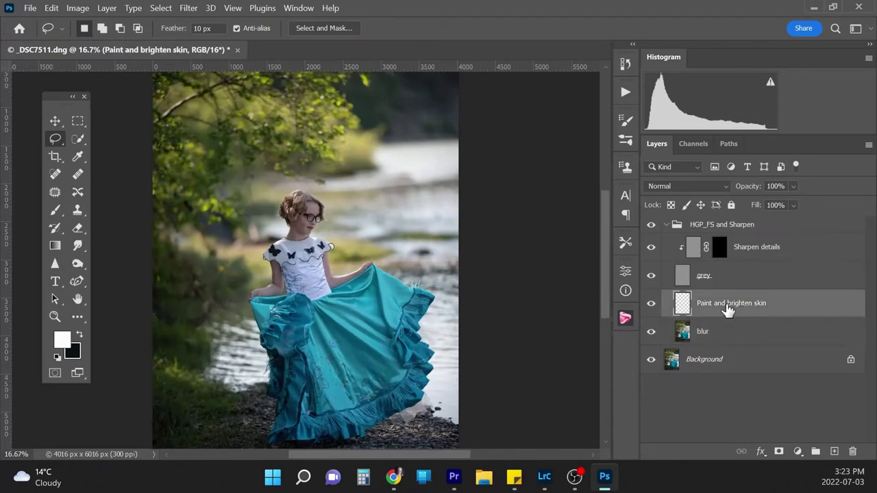
{"action": "left_click", "coordinate": [61, 213]}
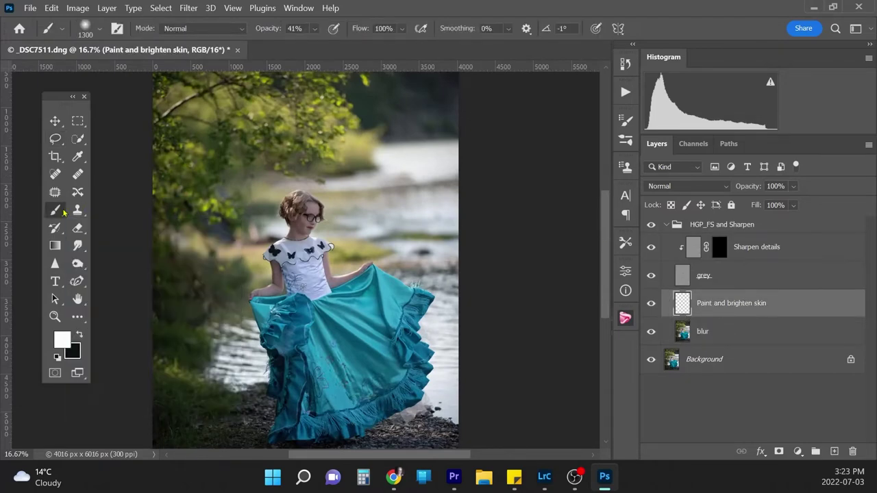
{"action": "key", "text": "ctrl+plus"}
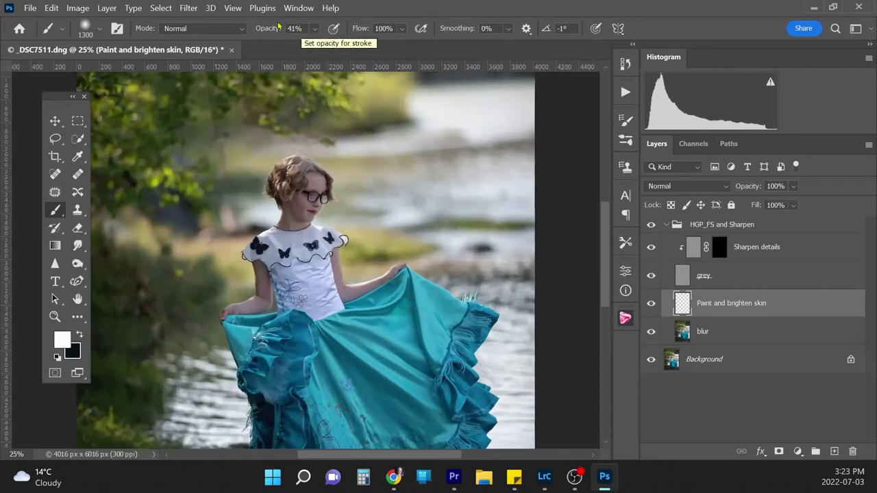
{"action": "left_click", "coordinate": [184, 28]}
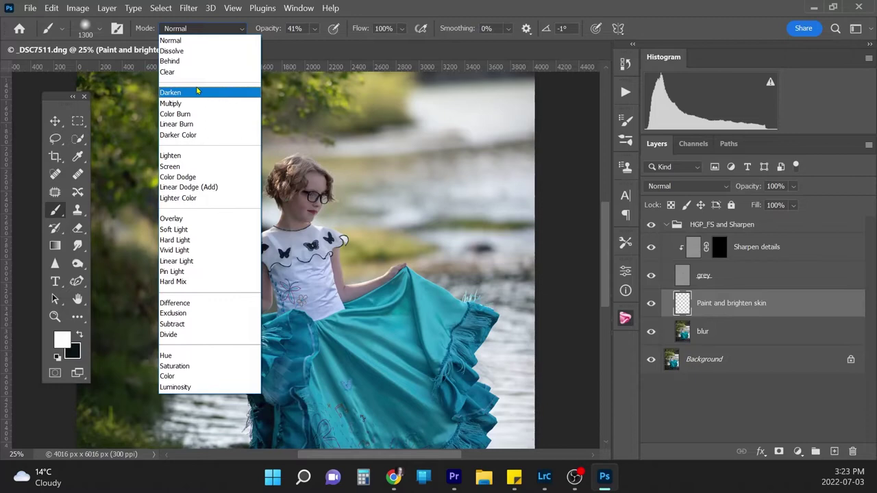
{"action": "left_click", "coordinate": [182, 156]}
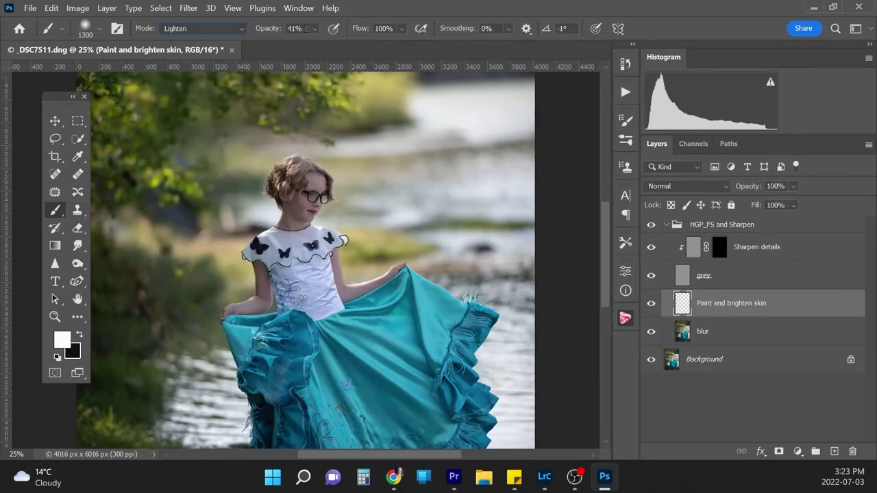
{"action": "left_click", "coordinate": [268, 30]}
{"action": "type", "text": "10"}
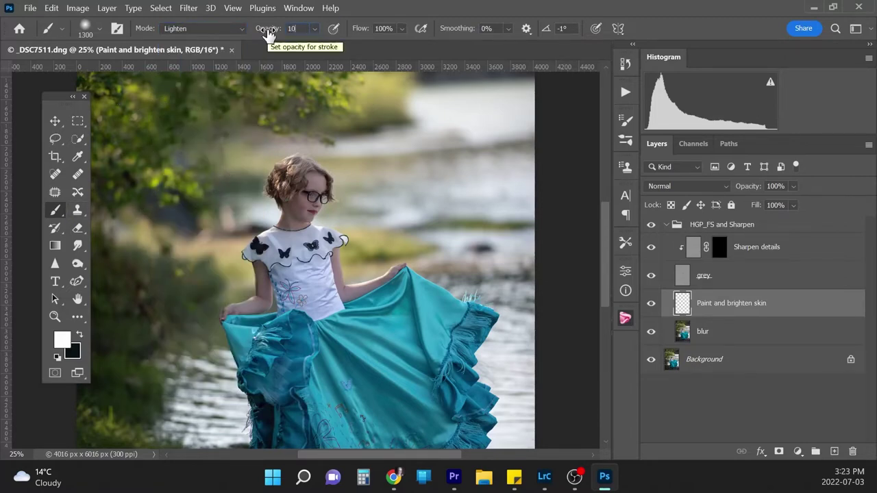
{"action": "key", "text": "Return"}
Sample the skin tone just below the glasses and brighten the darker parts of the face, reducing the brush to 8 px
{"action": "key", "text": "bracketleft"}
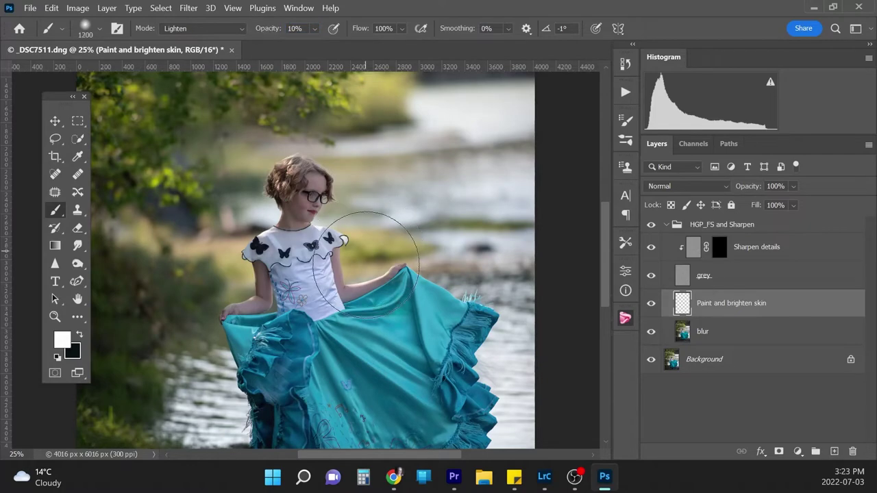
{"action": "key", "text": "bracketleft"}
{"action": "key", "text": "bracketleft"}
{"action": "key", "text": "bracketleft"}
{"action": "key", "text": "bracketleft"}
{"action": "key", "text": "bracketleft"}
{"action": "key", "text": "bracketleft"}
{"action": "key", "text": "bracketleft"}
{"action": "key", "text": "bracketleft"}
{"action": "key", "text": "bracketleft"}
{"action": "key", "text": "bracketleft"}
{"action": "key", "text": "bracketleft"}
{"action": "key", "text": "bracketleft"}
{"action": "key", "text": "bracketleft"}
{"action": "key", "text": "bracketleft"}
{"action": "key", "text": "ctrl+plus"}
{"action": "key", "text": "ctrl+plus"}
{"action": "key", "text": "ctrl+plus"}
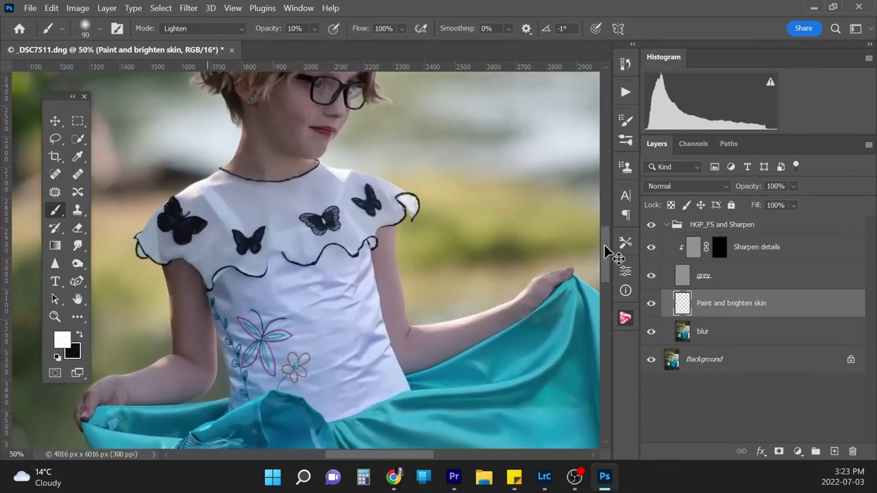
{"action": "left_click_drag", "start_coordinate": [605, 261], "coordinate": [604, 240]}
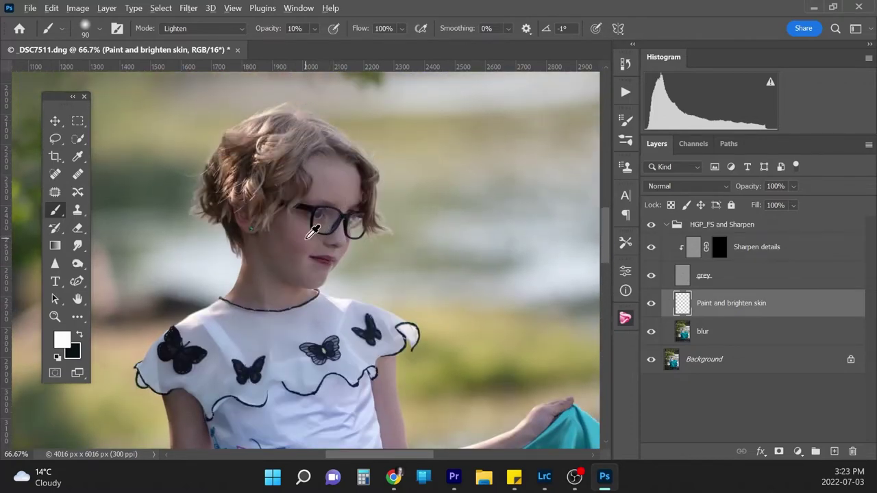
{"action": "left_click", "coordinate": [306, 236], "text": "alt"}
{"action": "key", "text": "bracketleft"}
{"action": "key", "text": "bracketleft"}
{"action": "key", "text": "bracketleft"}
{"action": "key", "text": "bracketleft"}
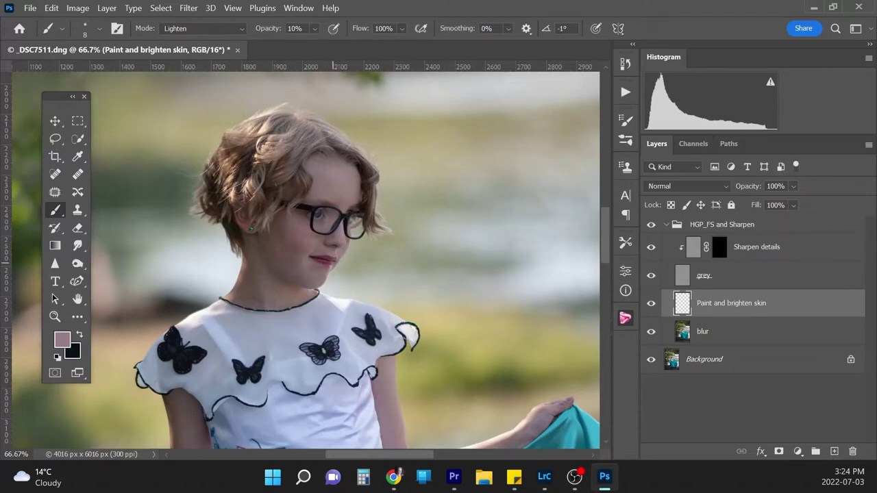
Sample the forehead's skin tone, brighten the skin with a 50 px brush, and check the arms and overall photo
{"action": "key", "text": "bracketright"}
{"action": "key", "text": "bracketright"}
{"action": "key", "text": "bracketright"}
{"action": "key", "text": "bracketright"}
{"action": "key", "text": "bracketright"}
{"action": "left_click", "coordinate": [337, 191], "text": "alt"}
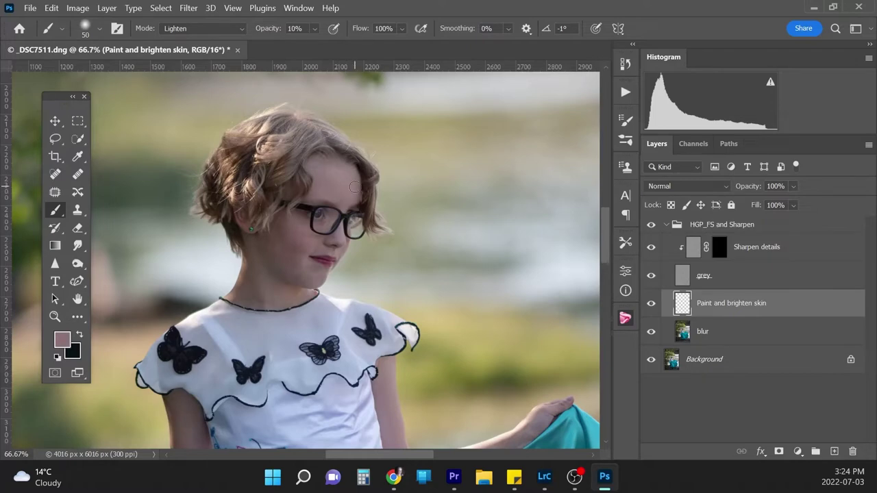
{"action": "left_click_drag", "start_coordinate": [607, 244], "coordinate": [606, 281]}
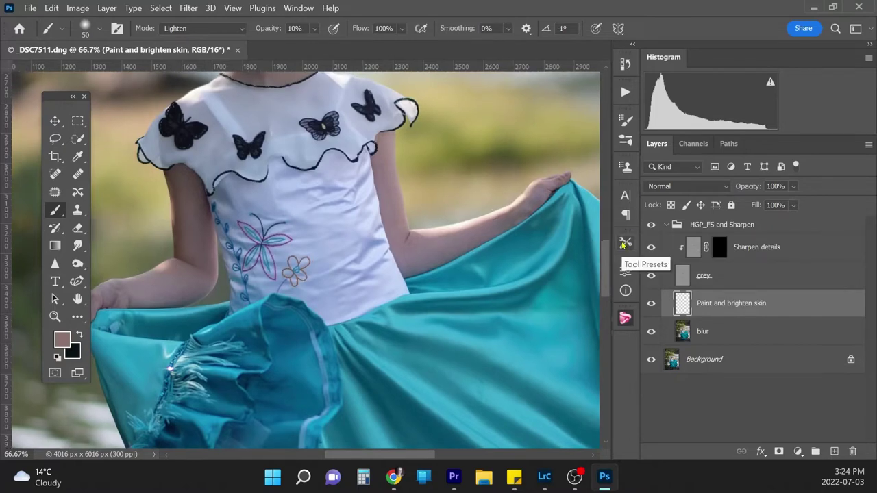
{"action": "key", "text": "ctrl+minus"}
{"action": "key", "text": "ctrl+minus"}
{"action": "key", "text": "ctrl+minus"}
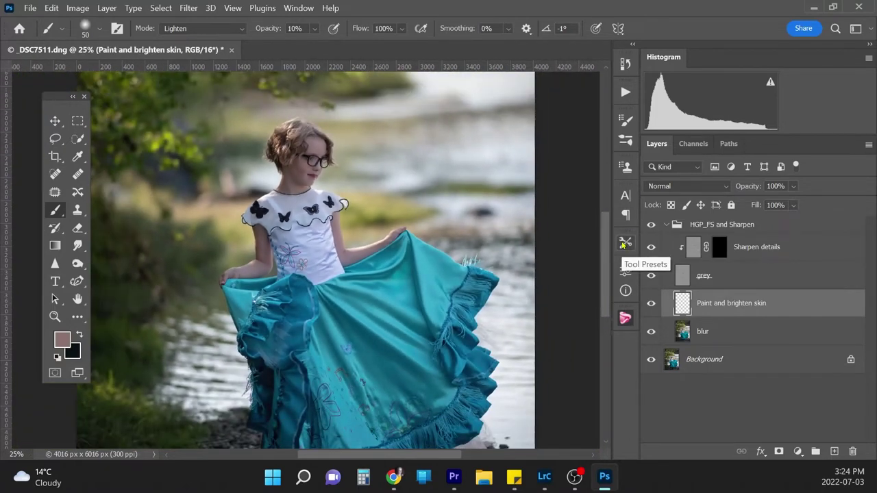
{"action": "key", "text": "ctrl+minus"}
{"action": "key", "text": "ctrl+plus"}
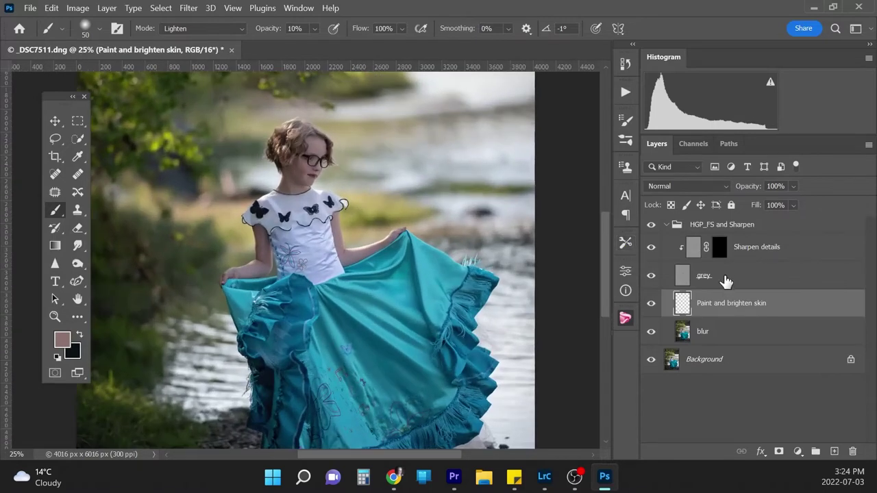
Clean up blemishes on the face, neck and arms with the Spot Healing Brush on the grey layer
{"action": "left_click", "coordinate": [709, 278]}
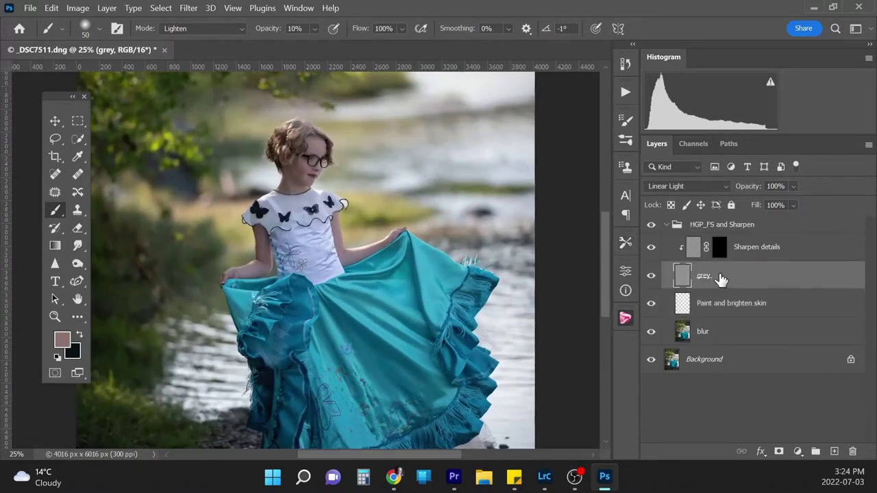
{"action": "left_click", "coordinate": [57, 176]}
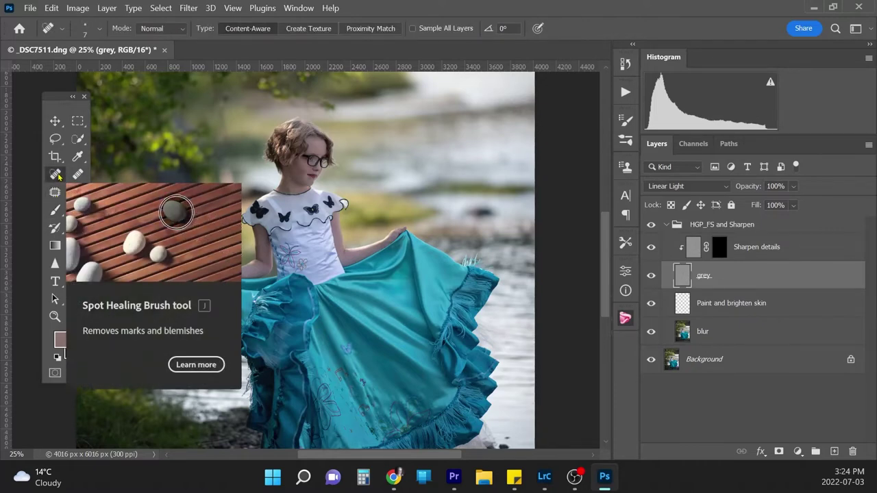
{"action": "key", "text": "ctrl+plus"}
{"action": "key", "text": "ctrl+plus"}
{"action": "key", "text": "ctrl+plus"}
{"action": "key", "text": "ctrl+plus"}
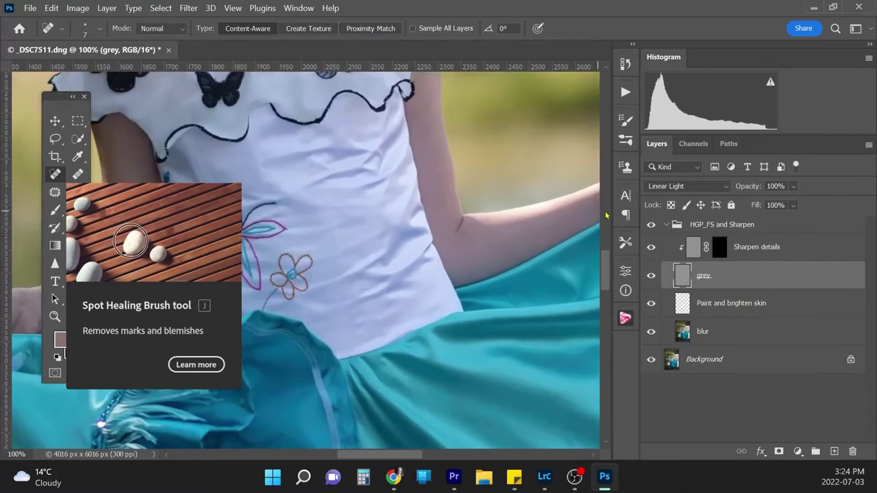
{"action": "left_click_drag", "start_coordinate": [606, 264], "coordinate": [607, 228]}
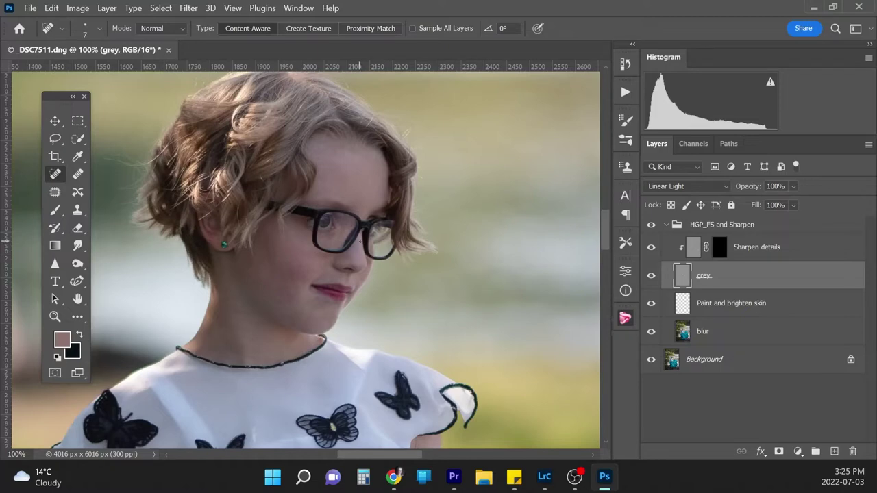
{"action": "scroll", "coordinate": [607, 238], "scroll_direction": "down", "scroll_amount": 4}
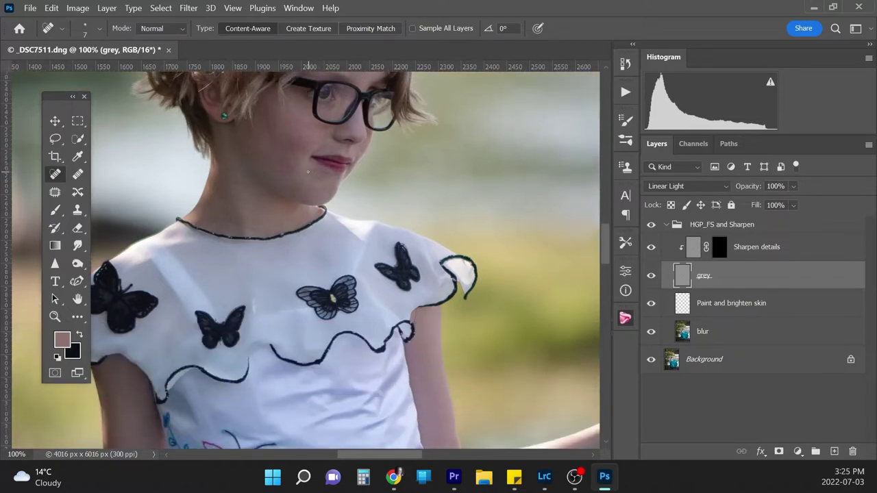
{"action": "left_click_drag", "start_coordinate": [607, 239], "coordinate": [606, 259]}
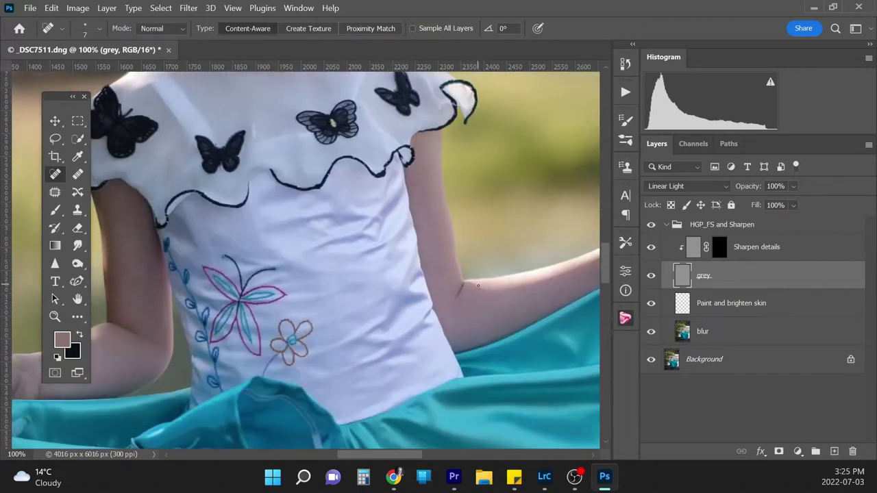
{"action": "mouse_move", "coordinate": [392, 458]}
{"action": "left_mouse_down"}
{"action": "mouse_move", "coordinate": [368, 460]}
{"action": "mouse_move", "coordinate": [384, 457]}
{"action": "left_mouse_up"}
{"action": "key", "text": "ctrl+minus"}
{"action": "key", "text": "ctrl+minus"}
{"action": "key", "text": "ctrl+minus"}
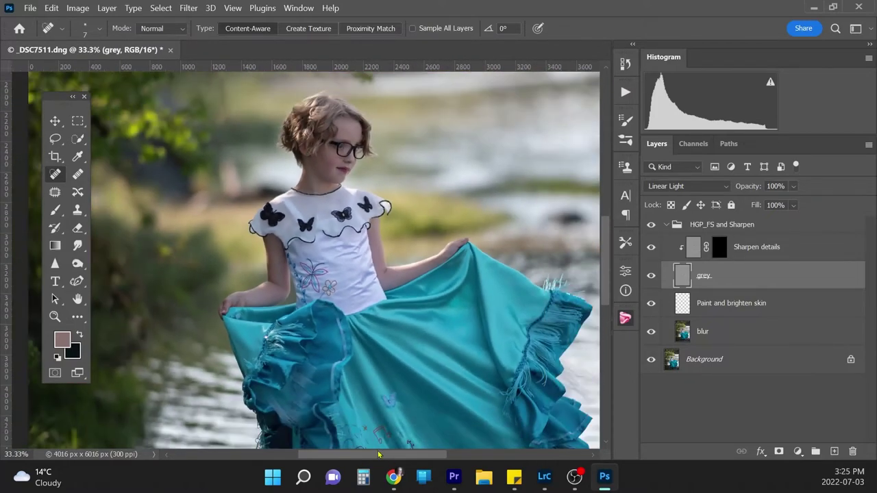
Target the Sharpen details layer's mask and set the Brush tool to Normal mode with 100% opacity
{"action": "left_click", "coordinate": [722, 252]}
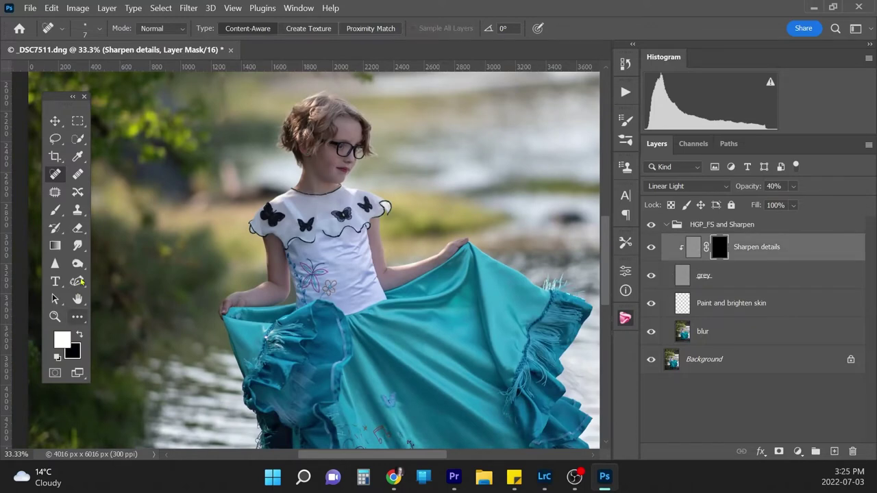
{"action": "left_click", "coordinate": [56, 211]}
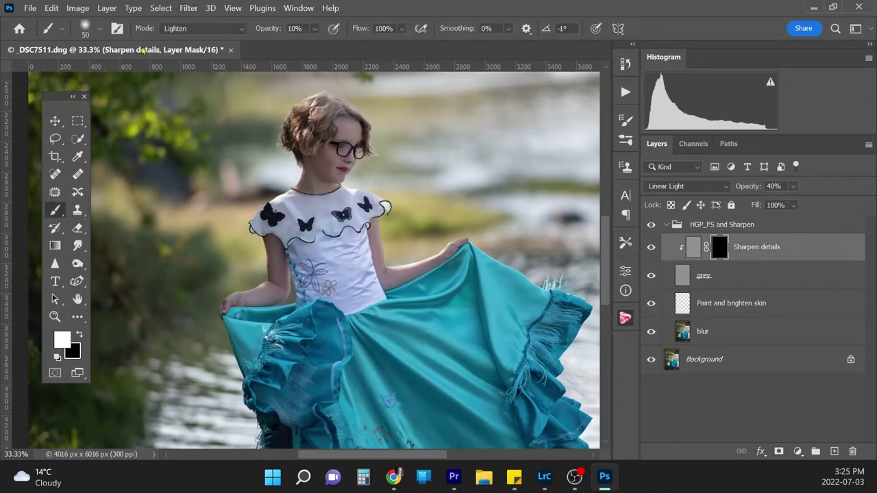
{"action": "left_click", "coordinate": [203, 28]}
{"action": "left_click", "coordinate": [193, 41]}
{"action": "left_click", "coordinate": [315, 28]}
{"action": "left_click_drag", "start_coordinate": [320, 45], "coordinate": [363, 35]}
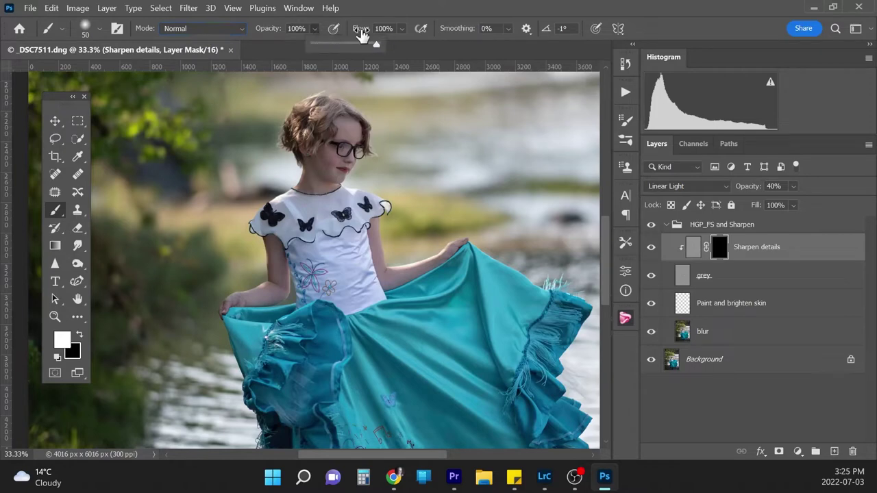
{"action": "left_click", "coordinate": [316, 30]}
Paint white on the Sharpen details mask over the eyes, glasses and lips, using 50 px and 25 px brushes
{"action": "key", "text": "ctrl+1"}
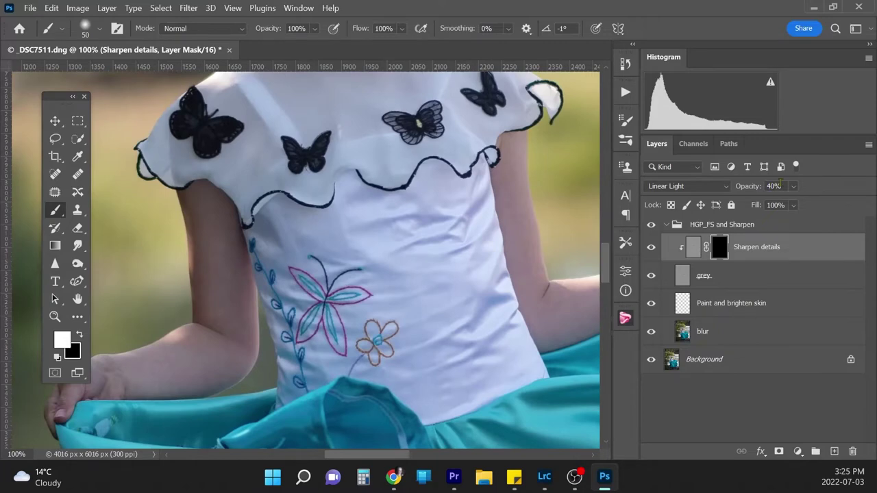
{"action": "left_click_drag", "start_coordinate": [608, 271], "coordinate": [609, 235]}
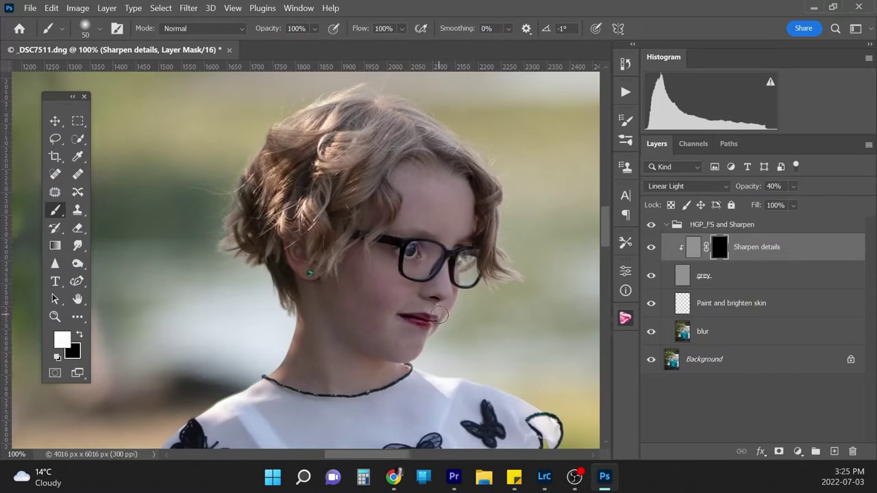
{"action": "key", "text": "bracketleft"}
{"action": "mouse_move", "coordinate": [608, 223]}
{"action": "left_mouse_down"}
{"action": "mouse_move", "coordinate": [606, 258]}
{"action": "mouse_move", "coordinate": [605, 238]}
{"action": "left_mouse_up"}
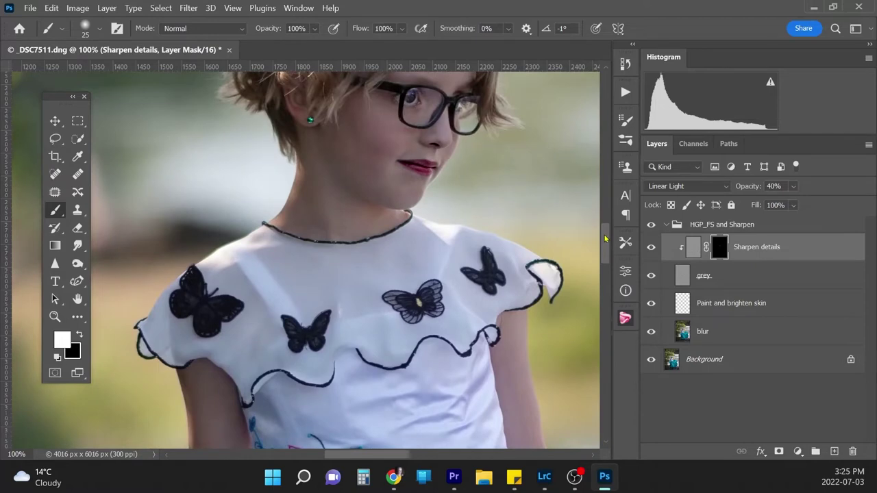
Compare the portrait with and without the Sharpen details layer, and set that layer's opacity to 30%
{"action": "left_click", "coordinate": [651, 247]}
{"action": "left_click", "coordinate": [651, 248]}
{"action": "left_click", "coordinate": [650, 251]}
{"action": "left_click", "coordinate": [651, 251]}
{"action": "type", "text": "30"}
{"action": "key", "text": "Return"}
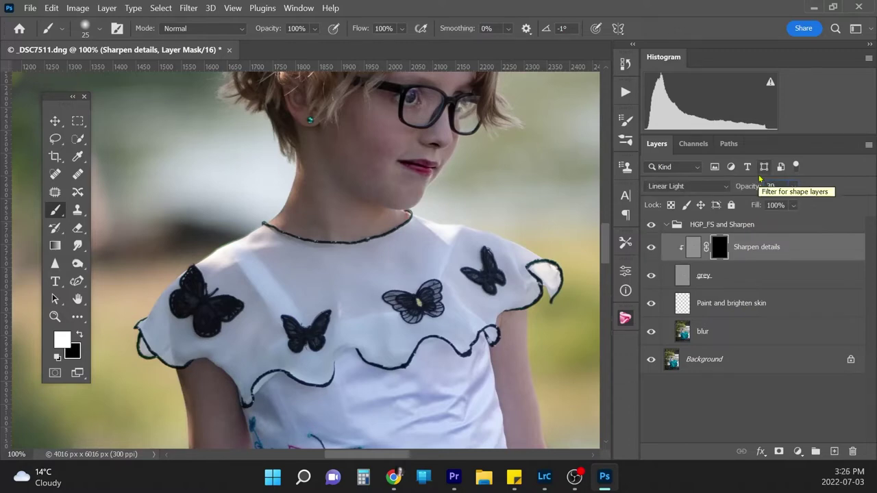
Collapse the HGP_FS and Sharpen group and compare the whole photo with the group hidden and shown
{"action": "key", "text": "ctrl+minus"}
{"action": "key", "text": "ctrl+minus"}
{"action": "key", "text": "ctrl+minus"}
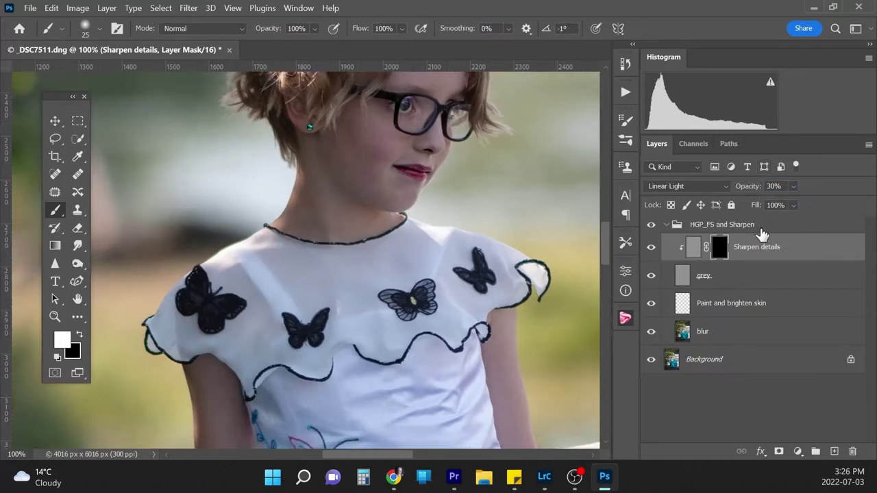
{"action": "key", "text": "ctrl+minus"}
{"action": "key", "text": "ctrl+minus"}
{"action": "key", "text": "ctrl+minus"}
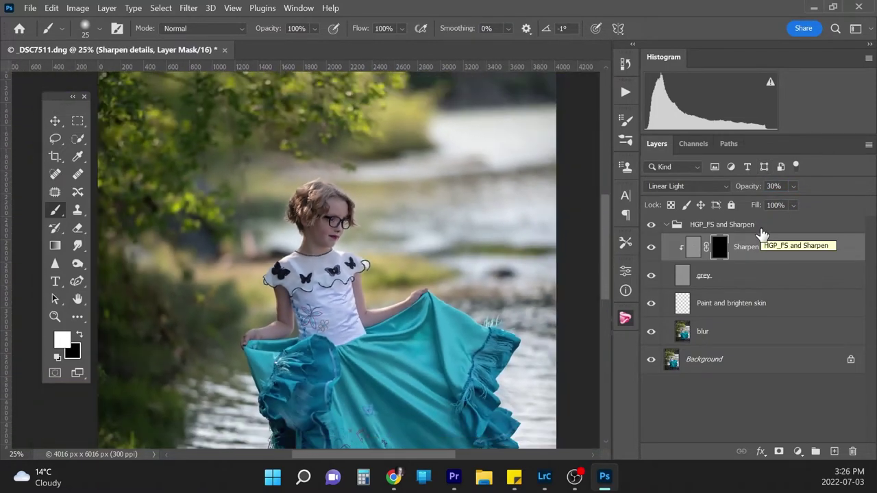
{"action": "key", "text": "ctrl+plus"}
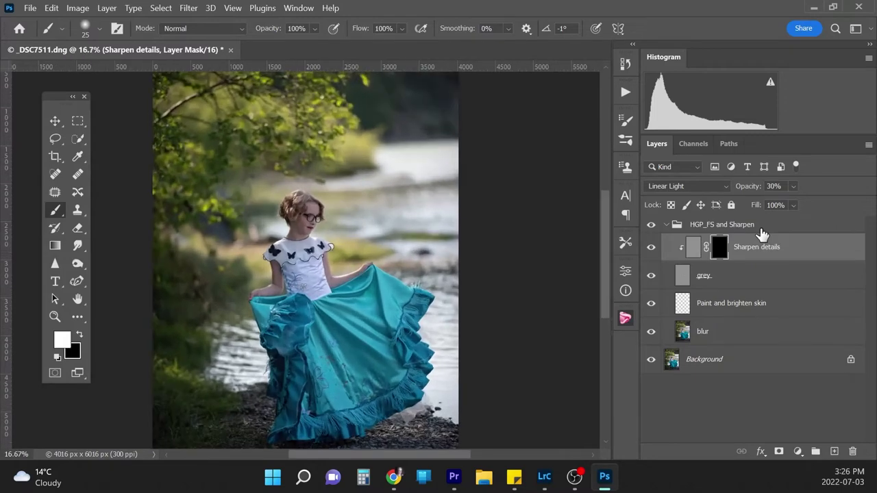
{"action": "left_click", "coordinate": [666, 224]}
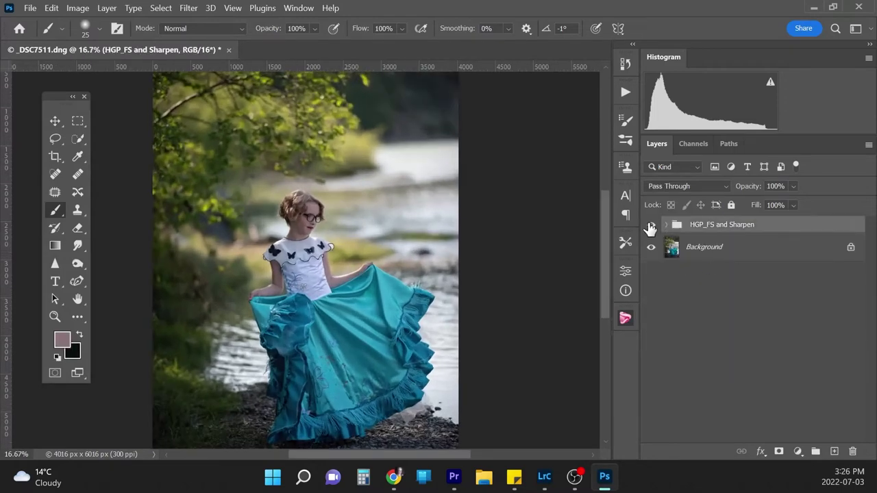
{"action": "left_click", "coordinate": [650, 226]}
{"action": "left_click", "coordinate": [650, 227]}
Compare the girl's face at 100% zoom with the HGP_FS and Sharpen group hidden and shown
{"action": "key", "text": "ctrl+minus"}
{"action": "key", "text": "ctrl+plus"}
{"action": "key", "text": "ctrl+plus"}
{"action": "key", "text": "ctrl+plus"}
{"action": "key", "text": "ctrl+plus"}
{"action": "key", "text": "ctrl+plus"}
{"action": "key", "text": "ctrl+plus"}
{"action": "key", "text": "ctrl+plus"}
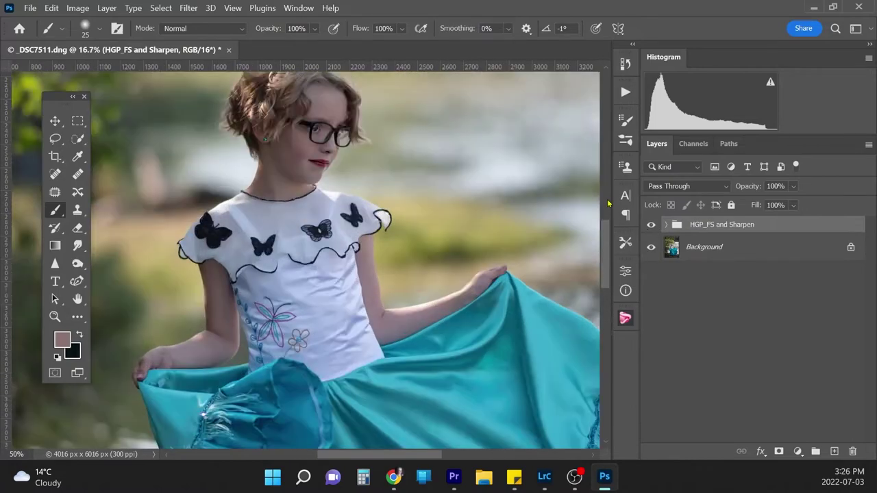
{"action": "key", "text": "ctrl+plus"}
{"action": "key", "text": "ctrl+minus"}
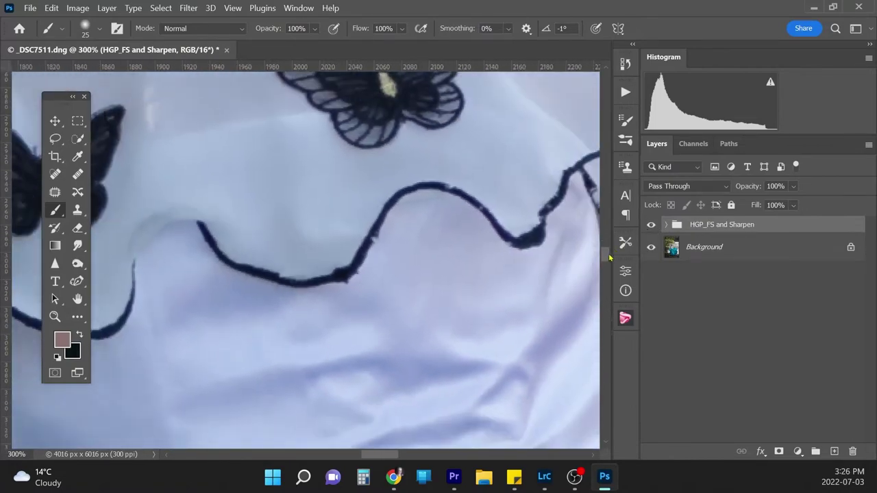
{"action": "key", "text": "ctrl+minus"}
{"action": "left_click_drag", "start_coordinate": [606, 261], "coordinate": [609, 240]}
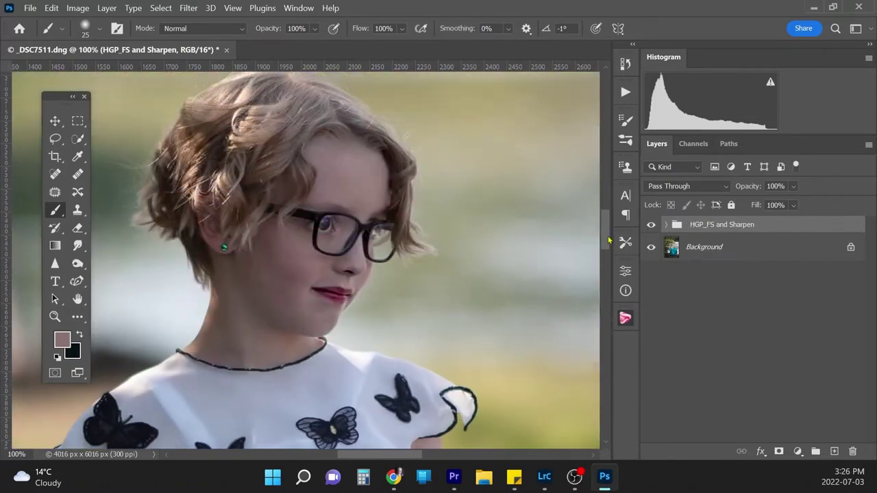
{"action": "left_click", "coordinate": [652, 227]}
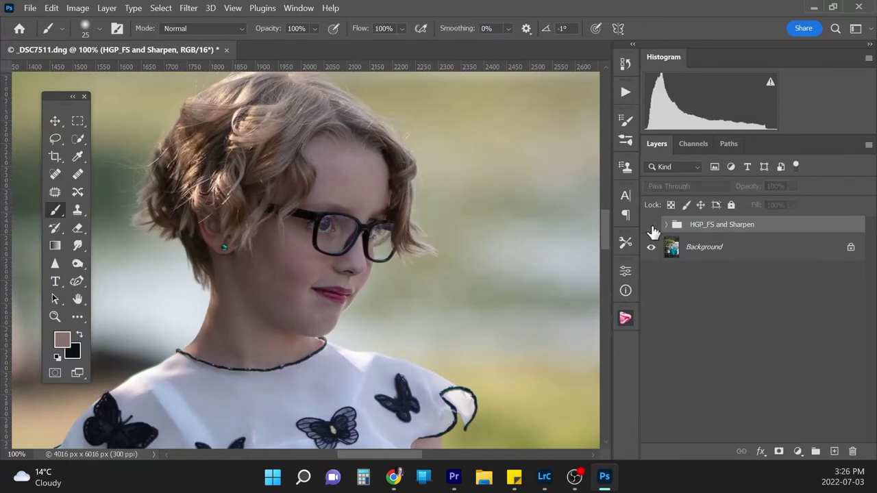
{"action": "left_click", "coordinate": [651, 228]}
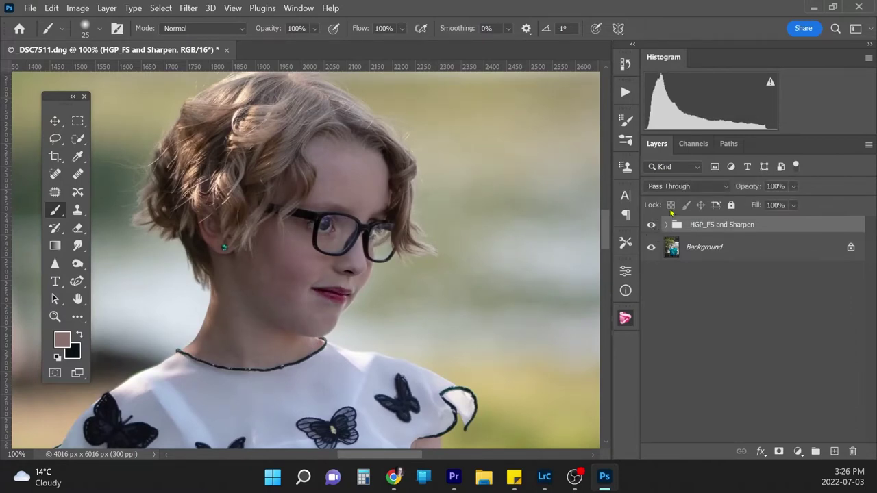
Flatten the HGP_FS and Sharpen group into the Background layer
{"action": "left_click", "coordinate": [716, 251]}
{"action": "right_click", "coordinate": [723, 250]}
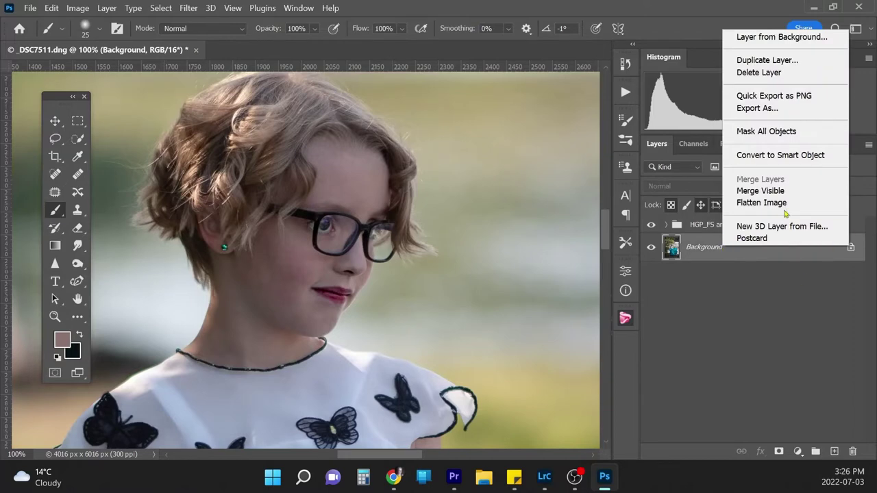
{"action": "left_click", "coordinate": [761, 202]}
Duplicate the flattened Background layer and open the copy in the Liquify filter
{"action": "key", "text": "ctrl+minus"}
{"action": "key", "text": "ctrl+minus"}
{"action": "key", "text": "ctrl+minus"}
{"action": "key", "text": "ctrl+minus"}
{"action": "key", "text": "ctrl+minus"}
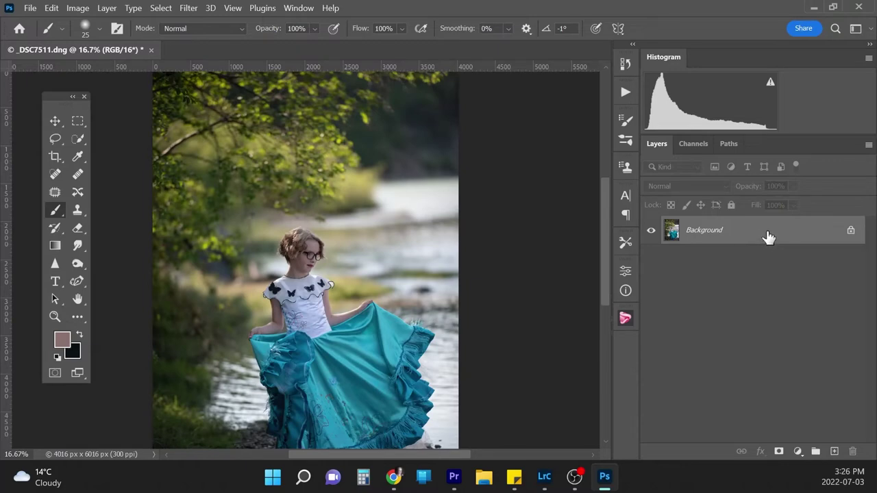
{"action": "left_click_drag", "start_coordinate": [768, 236], "coordinate": [835, 450]}
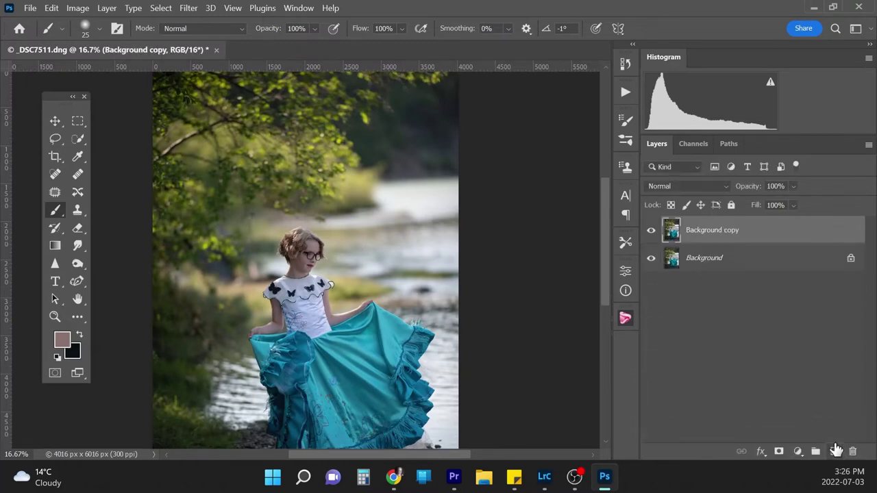
{"action": "left_click", "coordinate": [194, 9]}
{"action": "left_click", "coordinate": [223, 136]}
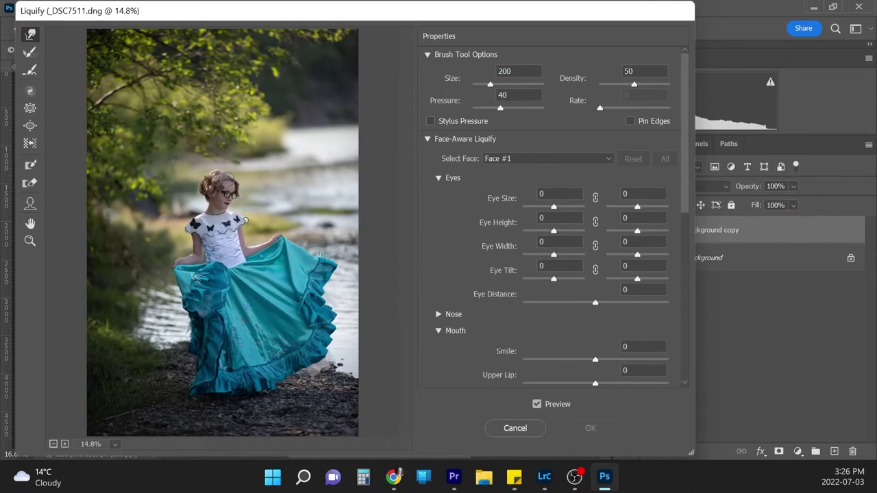
Push the top of the girl's hair upward with the Forward Warp tool at brush size 500
{"action": "scroll", "coordinate": [212, 157], "scroll_direction": "up", "scroll_amount": 2}
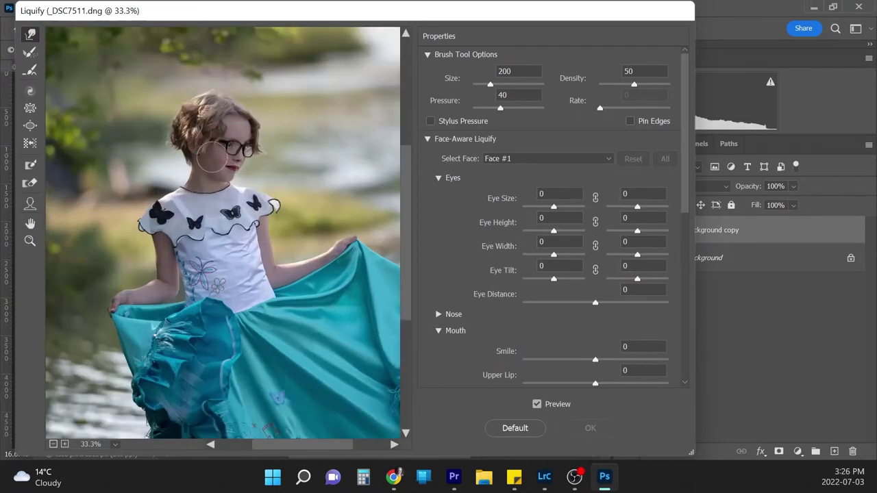
{"action": "key", "text": "bracketright"}
{"action": "key", "text": "bracketright"}
{"action": "key", "text": "bracketright"}
{"action": "key", "text": "bracketright"}
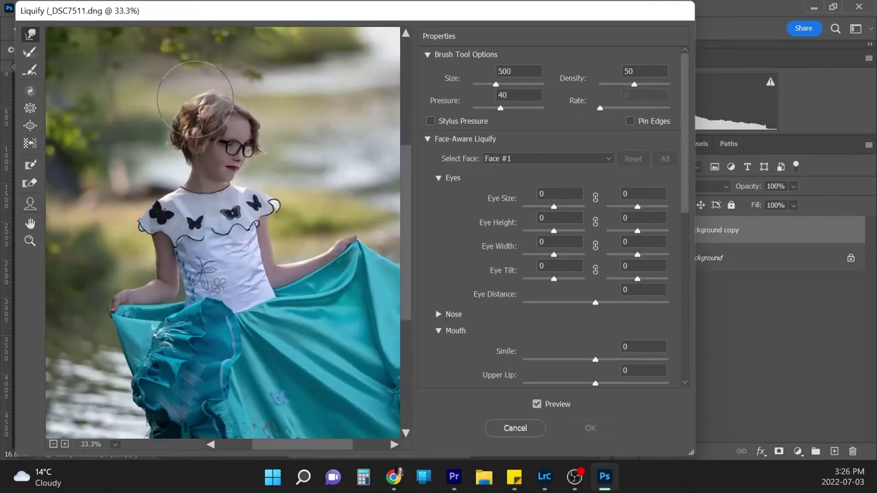
{"action": "left_click_drag", "start_coordinate": [192, 100], "coordinate": [192, 82]}
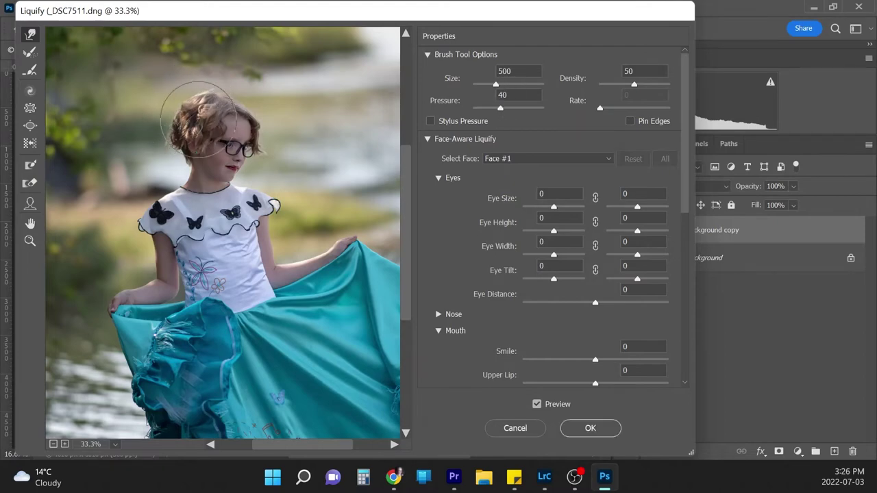
Refine the outline of the girl's hair with warp brush sizes between 300 and 125, and compare the result with the original
{"action": "key", "text": "bracketleft"}
{"action": "key", "text": "bracketleft"}
{"action": "left_click_drag", "start_coordinate": [175, 112], "coordinate": [173, 128]}
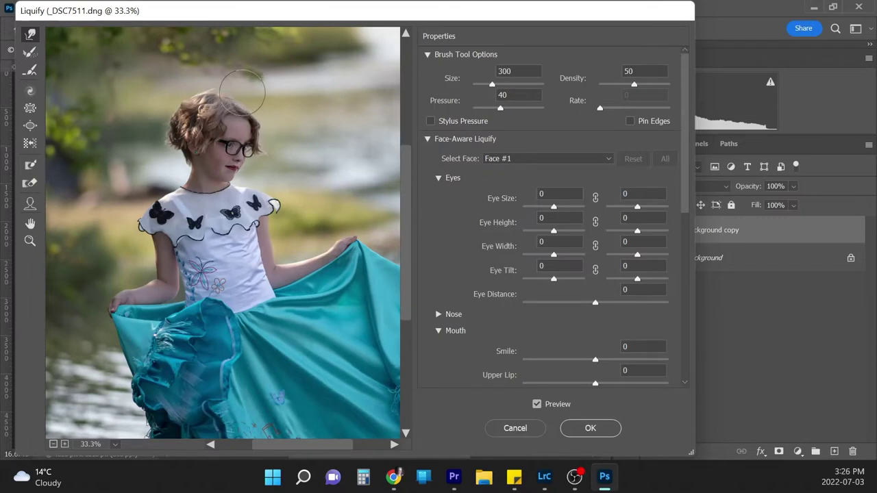
{"action": "key", "text": "bracketleft"}
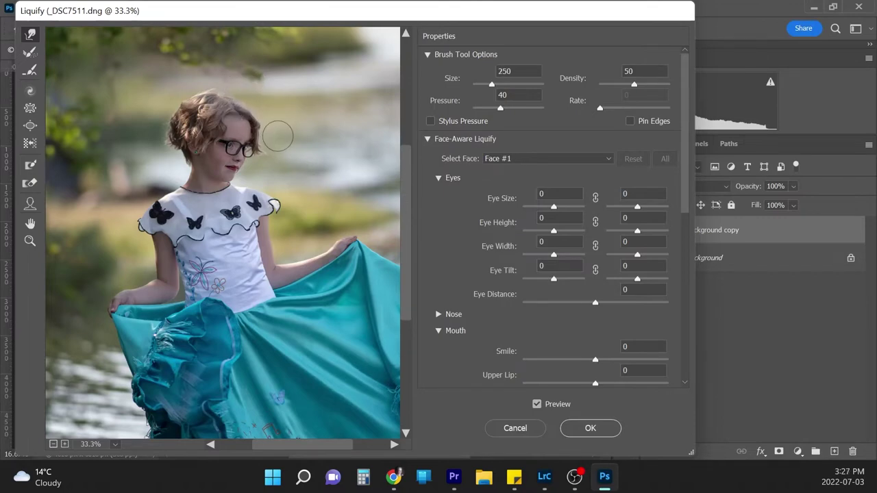
{"action": "key", "text": "bracketleft"}
{"action": "key", "text": "bracketleft"}
{"action": "key", "text": "bracketleft"}
{"action": "key", "text": "bracketleft"}
{"action": "key", "text": "bracketright"}
{"action": "key", "text": "bracketright"}
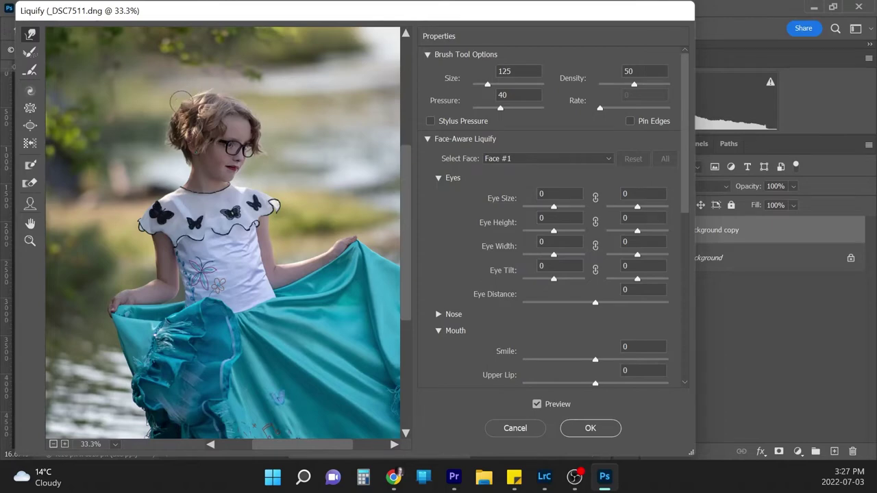
{"action": "key", "text": "bracketright"}
{"action": "key", "text": "bracketright"}
{"action": "key", "text": "bracketright"}
{"action": "key", "text": "bracketright"}
{"action": "key", "text": "bracketright"}
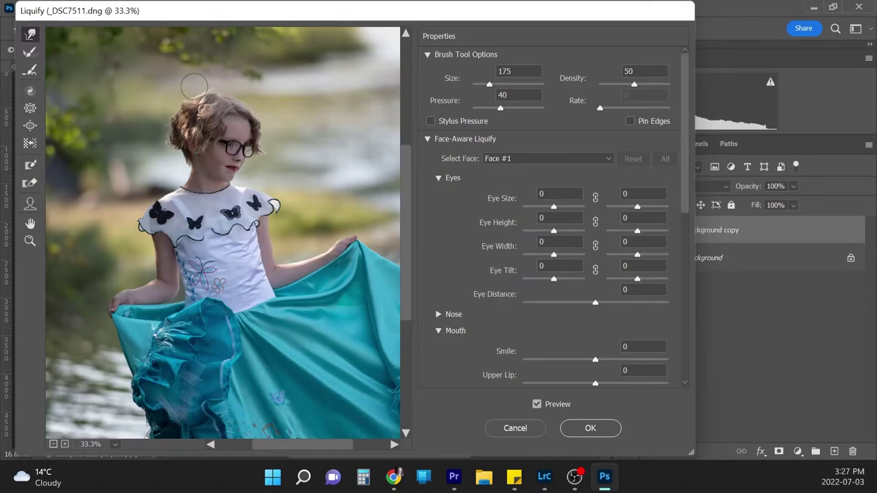
{"action": "left_click", "coordinate": [538, 405]}
{"action": "left_click", "coordinate": [537, 405]}
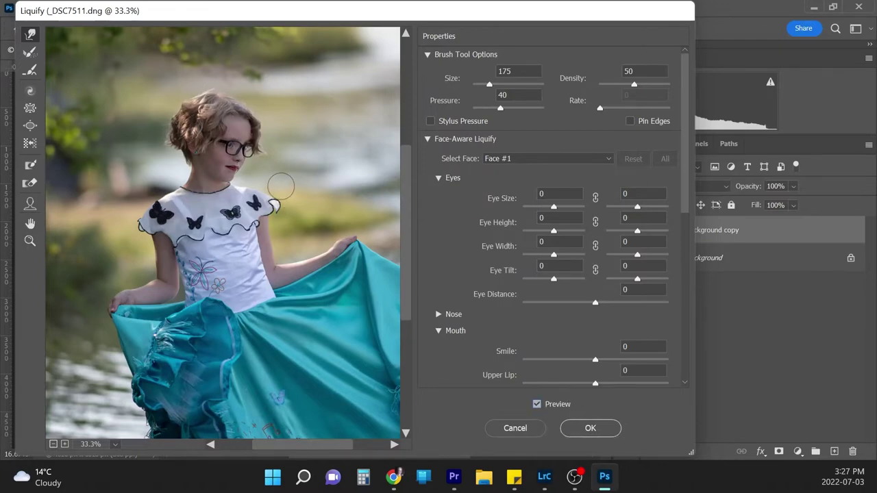
Reshape both sides of the turquoise skirt with the Forward Warp tool at brush size 1000
{"action": "key", "text": "bracketright"}
{"action": "key", "text": "bracketright"}
{"action": "key", "text": "bracketright"}
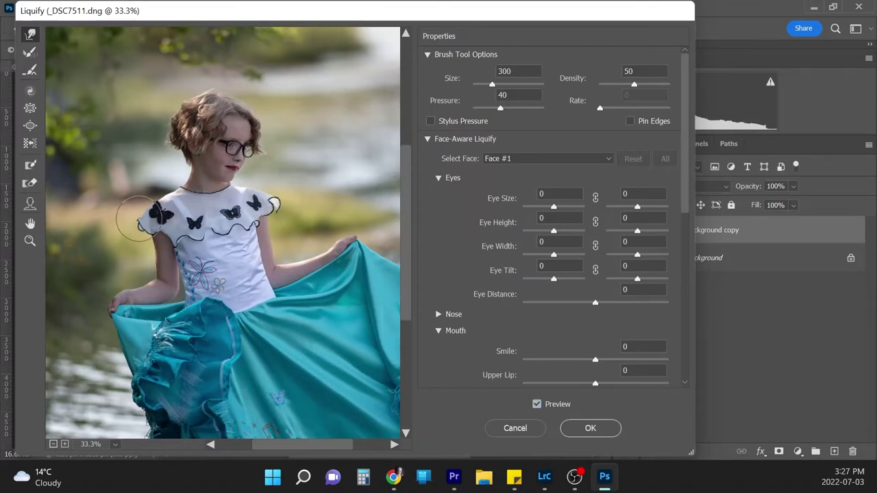
{"action": "scroll", "coordinate": [403, 196], "scroll_direction": "down", "scroll_amount": 2, "text": "alt"}
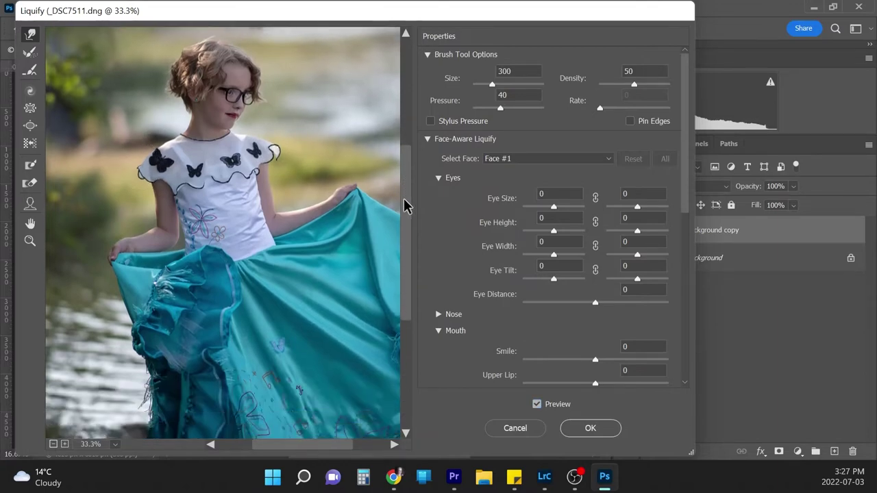
{"action": "scroll", "coordinate": [402, 196], "scroll_direction": "down", "scroll_amount": 1, "text": "alt"}
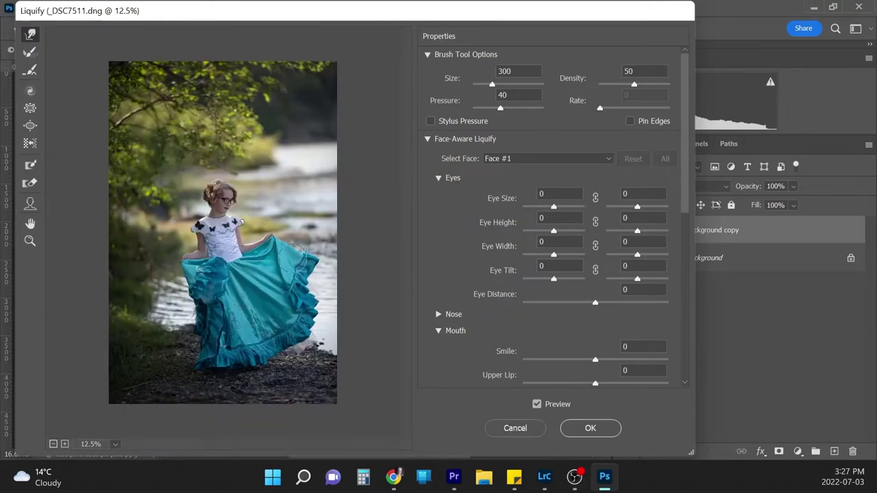
{"action": "key", "text": "bracketright"}
{"action": "key", "text": "bracketright"}
{"action": "key", "text": "bracketright"}
{"action": "key", "text": "bracketright"}
{"action": "key", "text": "bracketright"}
{"action": "key", "text": "bracketright"}
{"action": "key", "text": "bracketright"}
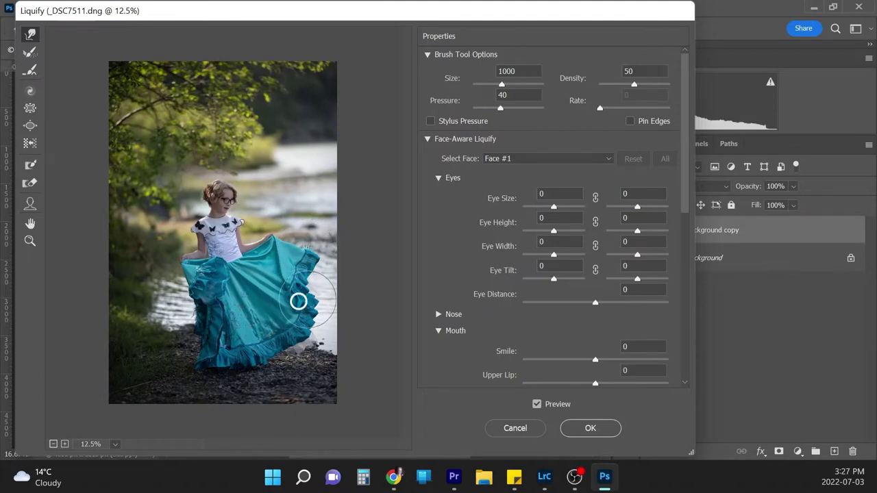
{"action": "mouse_move", "coordinate": [299, 301]}
{"action": "left_mouse_down"}
{"action": "mouse_move", "coordinate": [300, 348]}
{"action": "mouse_move", "coordinate": [275, 341]}
{"action": "mouse_move", "coordinate": [278, 351]}
{"action": "left_mouse_up"}
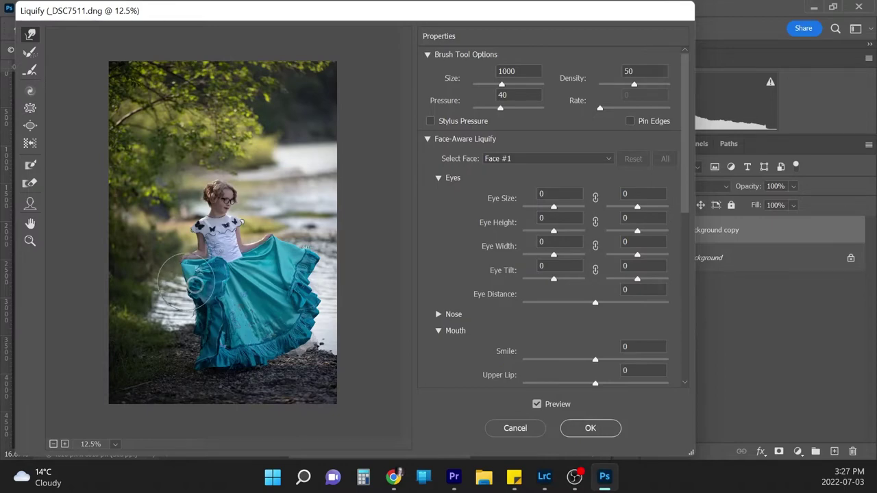
{"action": "left_click_drag", "start_coordinate": [195, 283], "coordinate": [201, 333]}
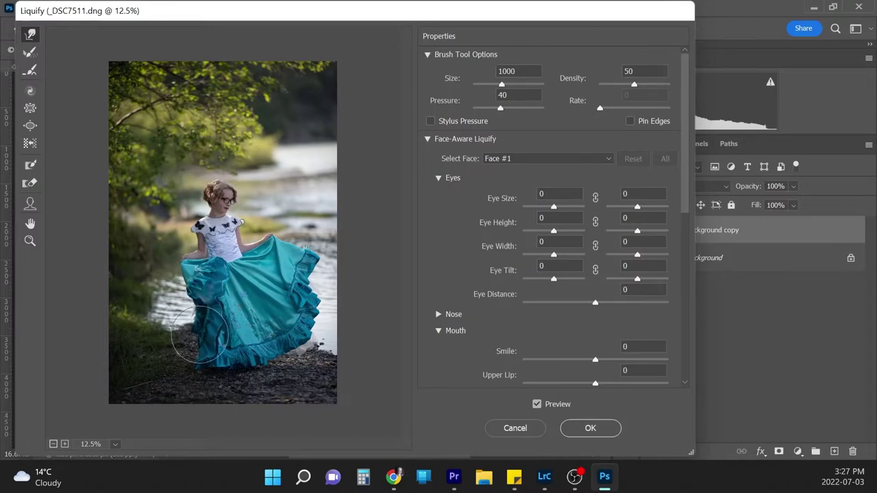
Refine the skirt with a size 700 warp brush, compare it with the original and apply the Liquify changes
{"action": "key", "text": "bracketleft"}
{"action": "key", "text": "bracketleft"}
{"action": "key", "text": "bracketleft"}
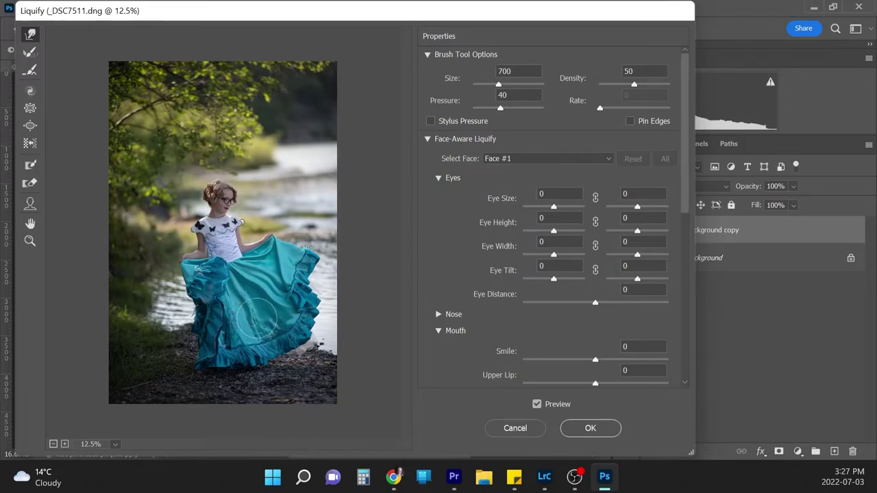
{"action": "left_click", "coordinate": [537, 405]}
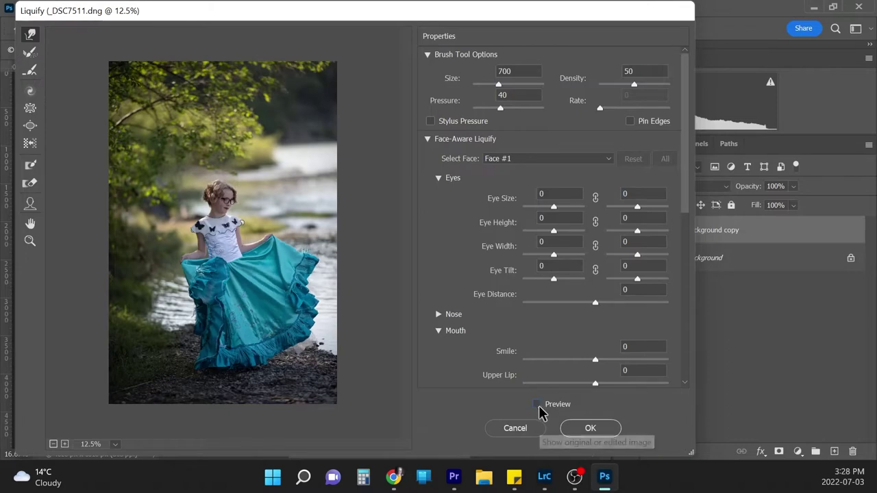
{"action": "left_click", "coordinate": [537, 405]}
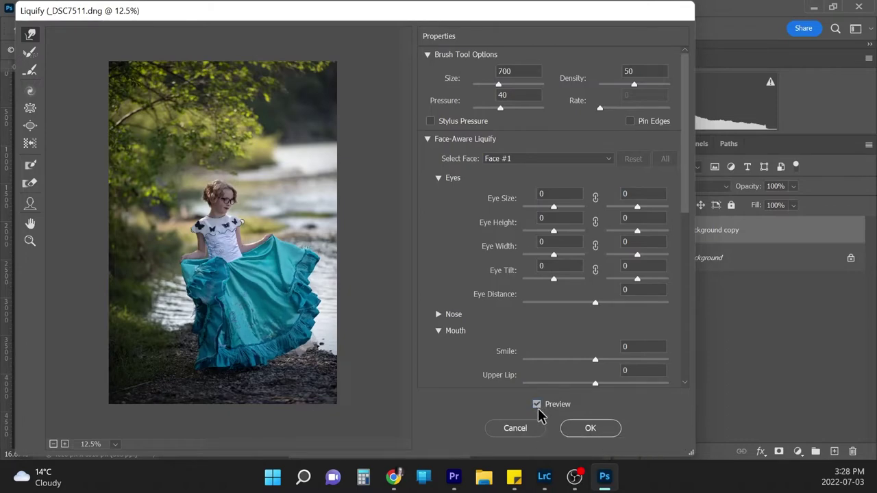
{"action": "left_click", "coordinate": [538, 409]}
{"action": "left_click", "coordinate": [538, 409]}
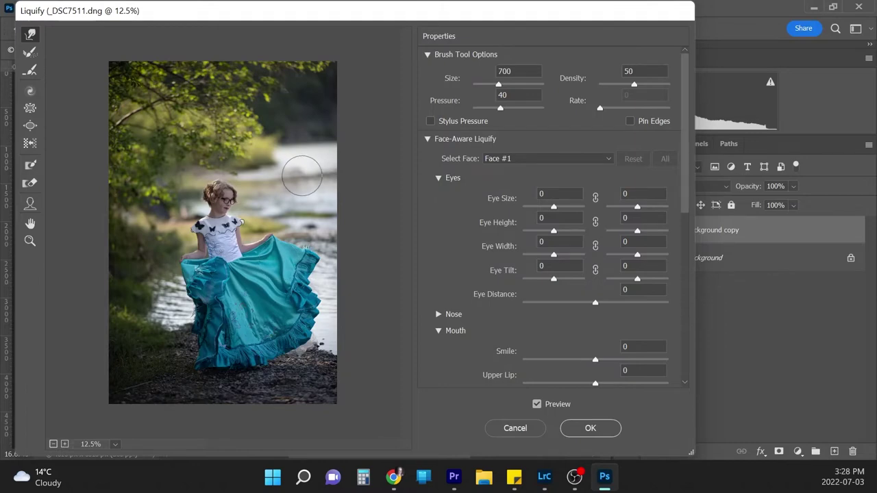
{"action": "left_click", "coordinate": [597, 424]}
{"action": "left_click", "coordinate": [591, 429]}
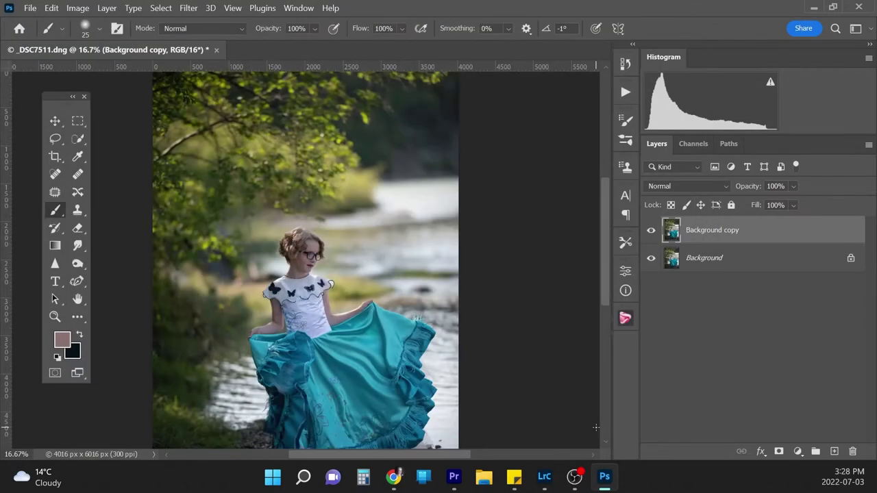
Compare the whole photo with the liquified Background copy layer hidden and shown
{"action": "key", "text": "ctrl+minus"}
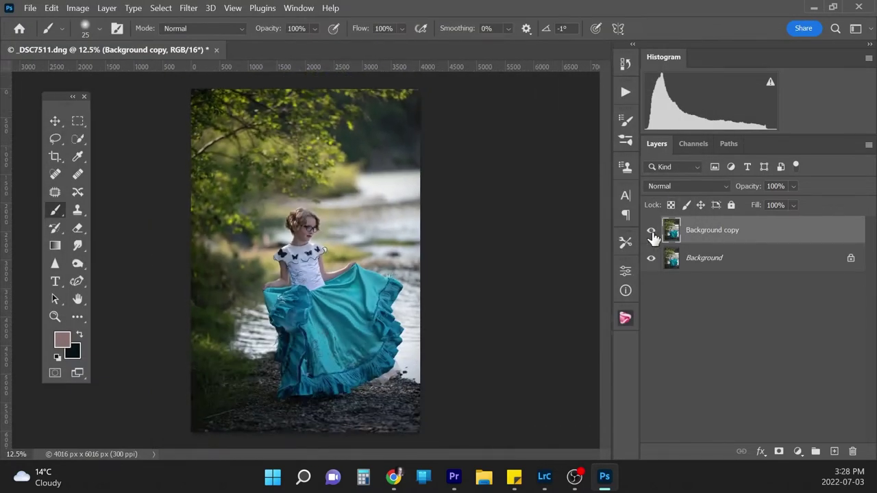
{"action": "left_click", "coordinate": [651, 233]}
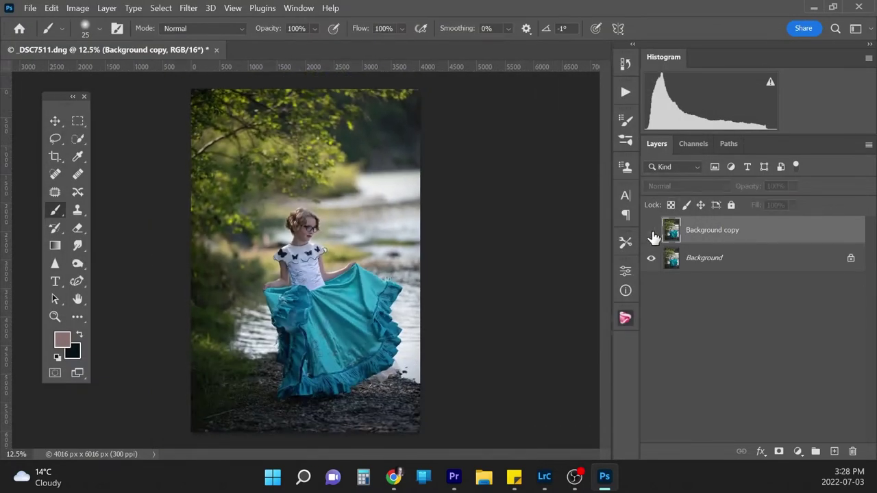
{"action": "left_click", "coordinate": [651, 232]}
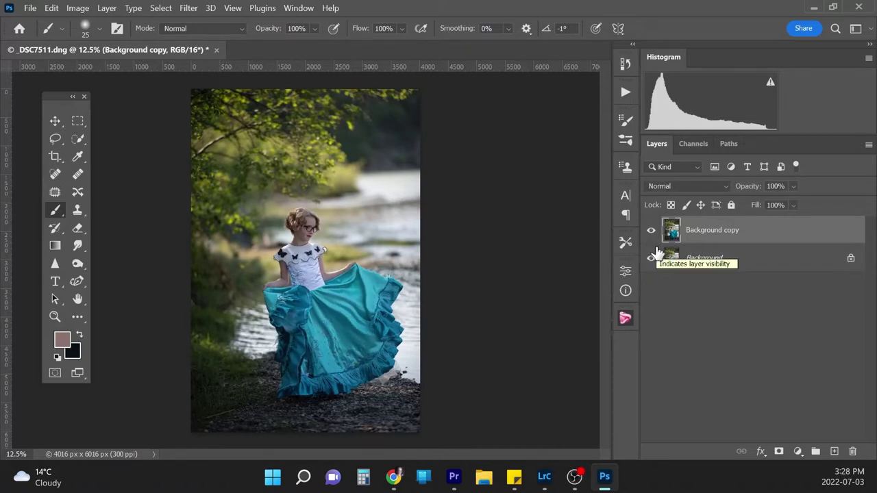
Flatten the liquified Background copy and the Background into a single layer
{"action": "left_click", "coordinate": [757, 264]}
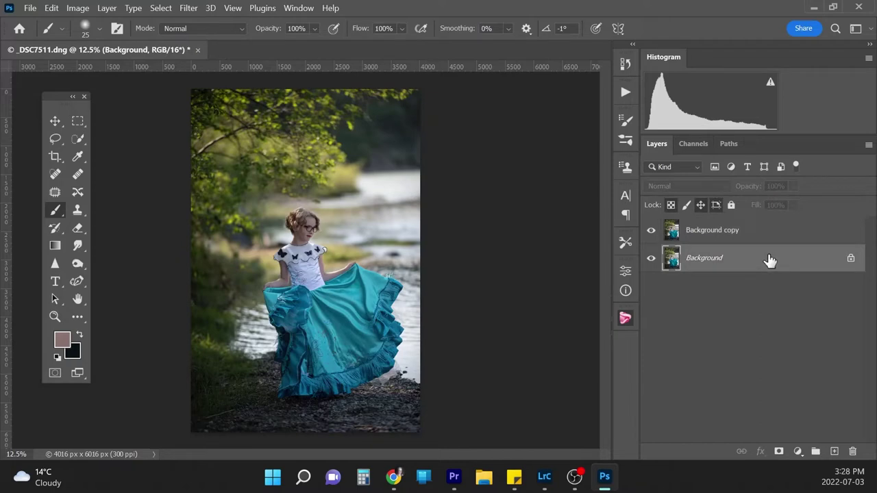
{"action": "right_click", "coordinate": [770, 261]}
{"action": "left_click", "coordinate": [808, 213]}
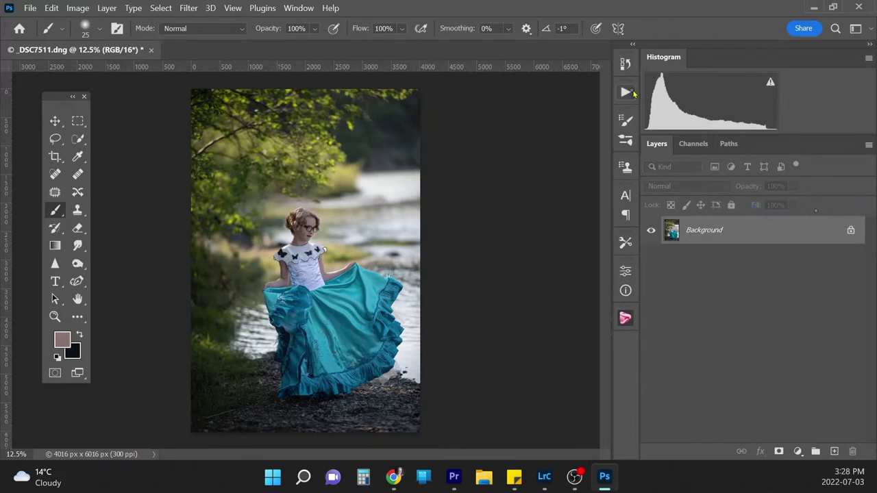
Run the Glossy (Bright and Airy) tone foundation action from the HGP Complete Painterly Collection
{"action": "left_click", "coordinate": [626, 91]}
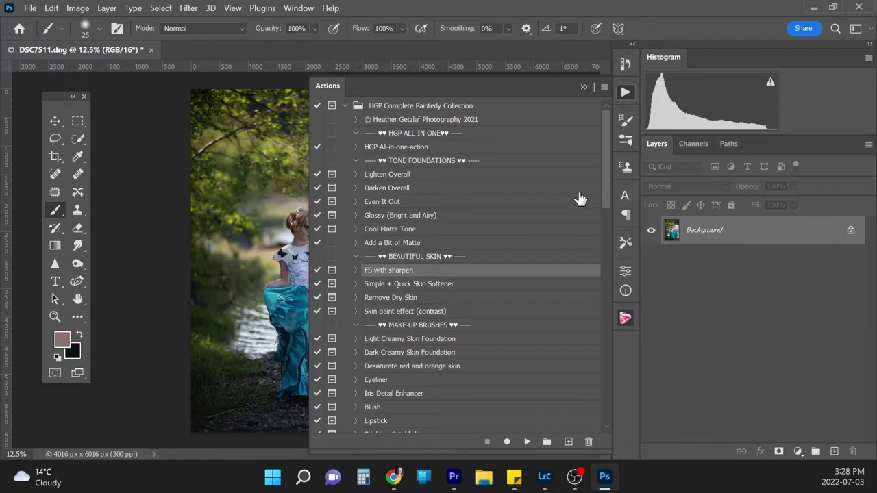
{"action": "left_click", "coordinate": [420, 218]}
{"action": "left_click", "coordinate": [527, 442]}
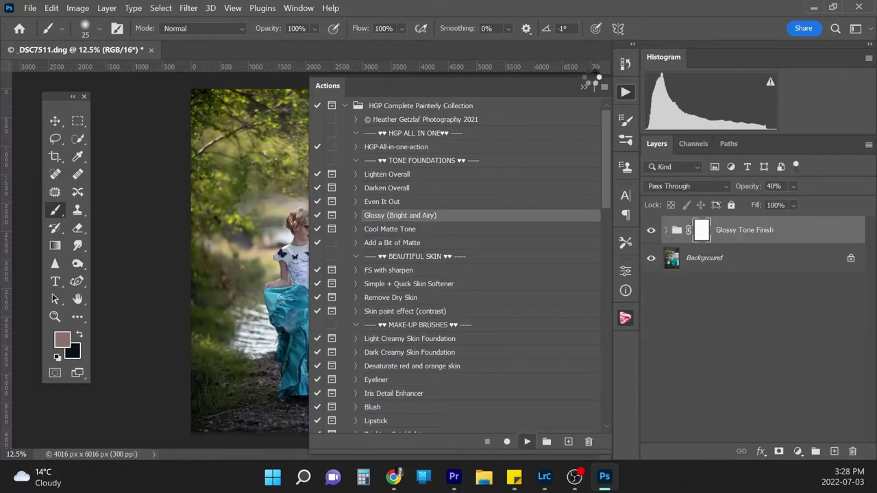
Finish the Glossy action, check the photo with its group hidden and shown, and set the Glossy Tone Finish opacity to 10%
{"action": "left_click", "coordinate": [398, 196]}
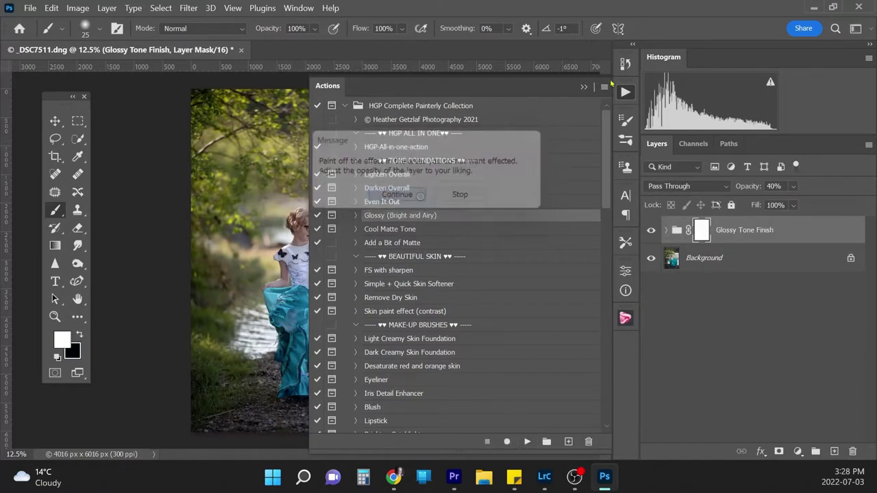
{"action": "left_click", "coordinate": [584, 86]}
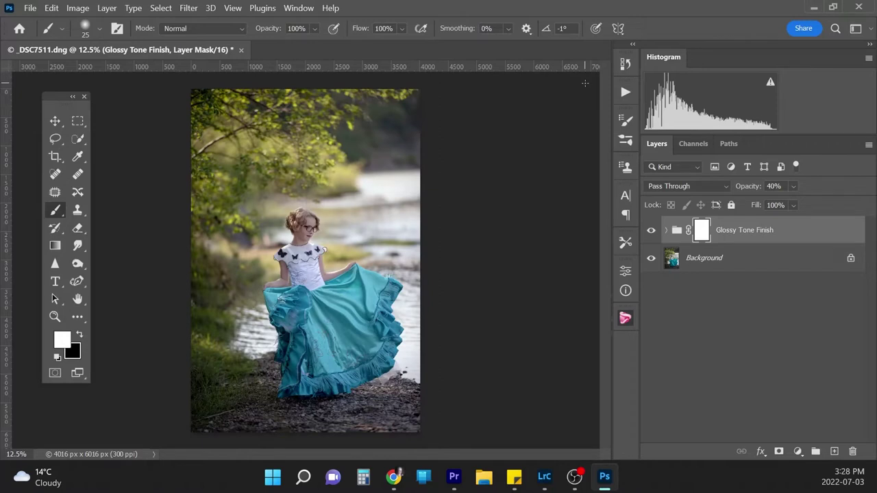
{"action": "left_click", "coordinate": [651, 231]}
{"action": "left_click", "coordinate": [650, 231]}
{"action": "left_click", "coordinate": [747, 183]}
{"action": "type", "text": "10"}
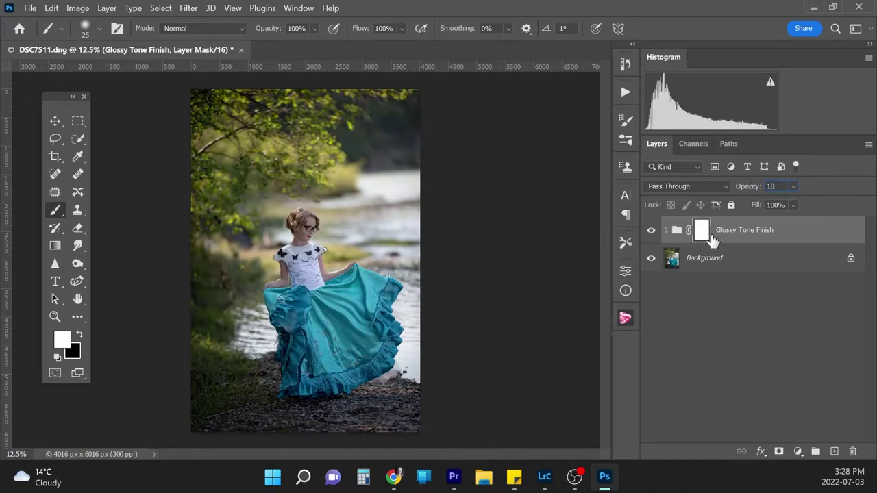
Compare the photo with and without the Glossy Tone Finish group and flatten the image
{"action": "left_click", "coordinate": [651, 233]}
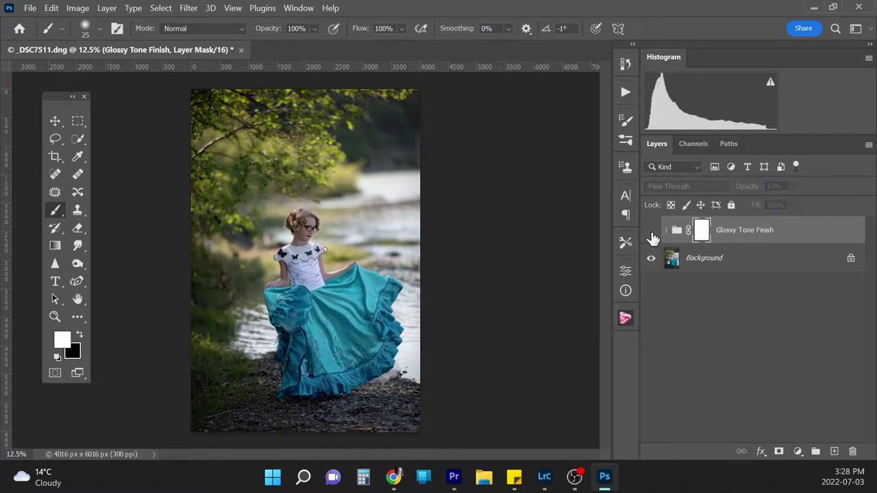
{"action": "left_click", "coordinate": [651, 233]}
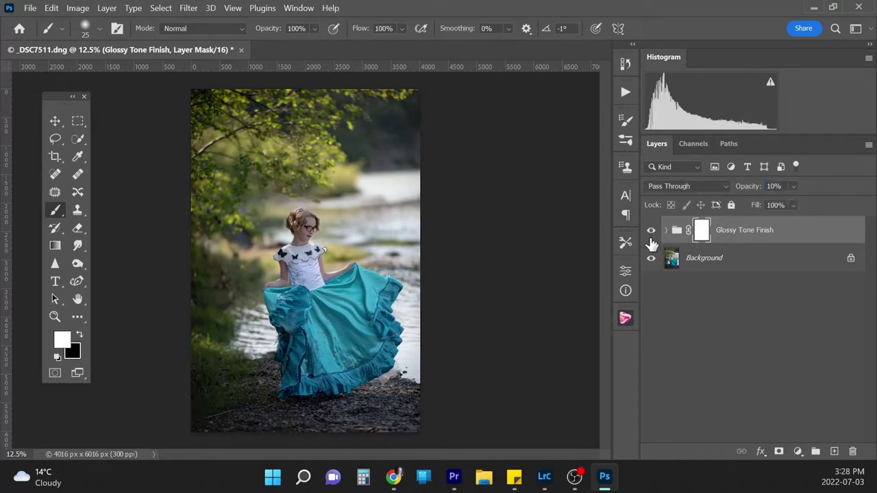
{"action": "left_click", "coordinate": [651, 235]}
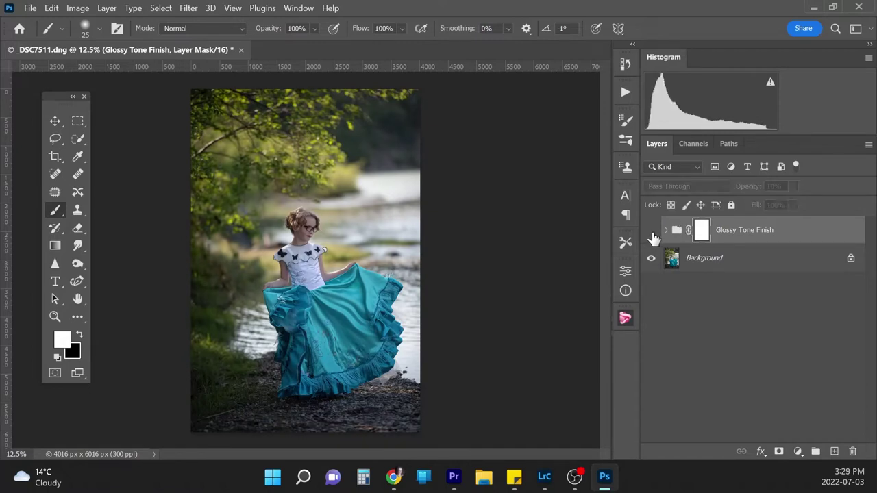
{"action": "left_click", "coordinate": [651, 235]}
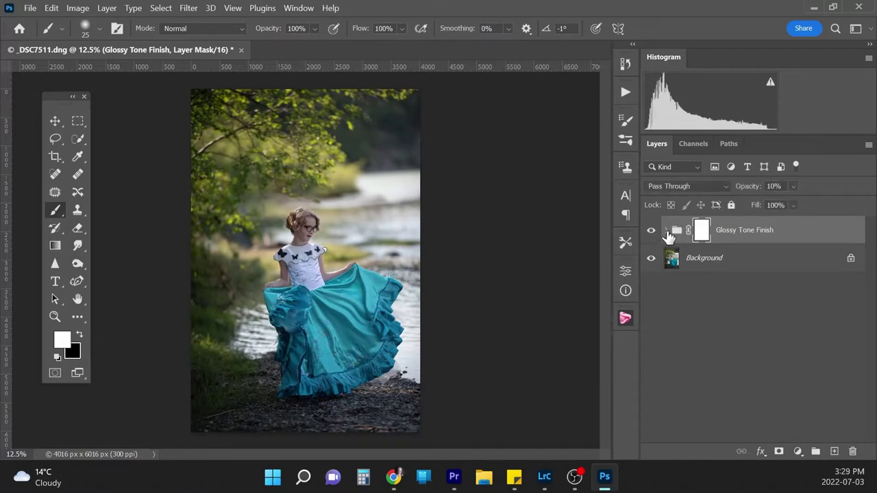
{"action": "left_click", "coordinate": [753, 266]}
{"action": "right_click", "coordinate": [752, 266]}
{"action": "left_click", "coordinate": [768, 213]}
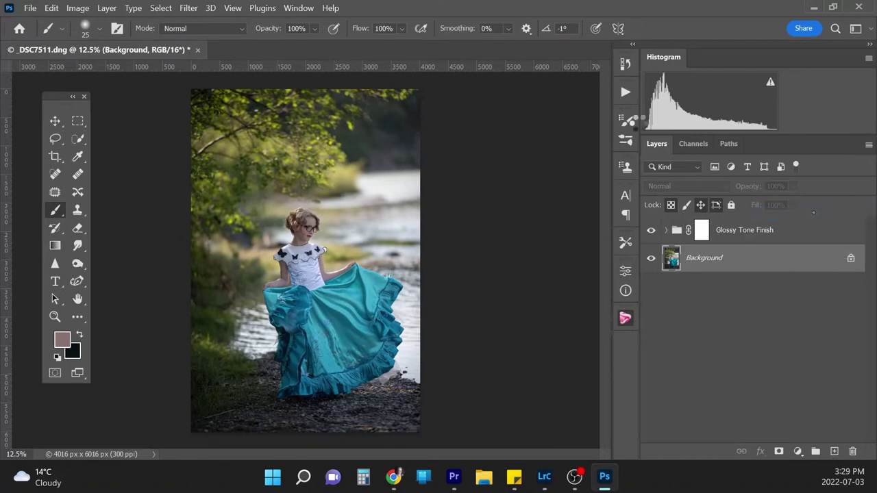
Run the Light Creamy Skin Foundation action from the make-up brushes of the HGP Complete Painterly Collection
{"action": "left_click", "coordinate": [625, 92]}
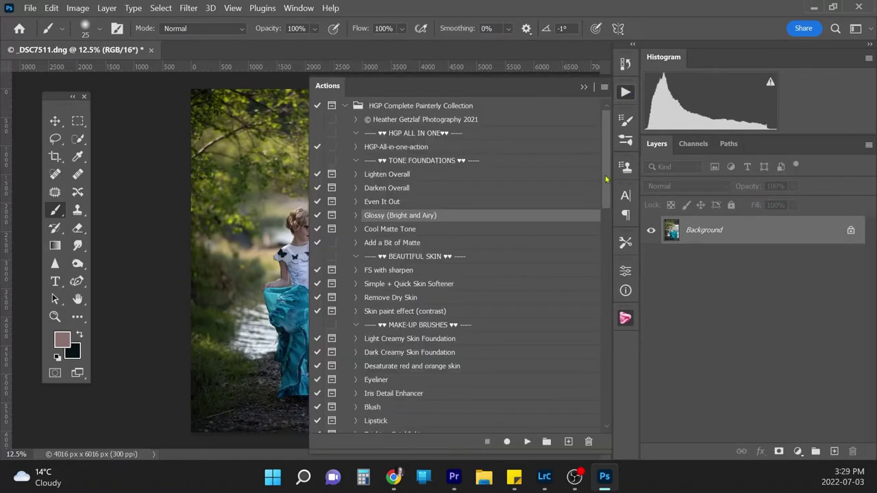
{"action": "scroll", "coordinate": [608, 180], "scroll_direction": "down", "scroll_amount": 5}
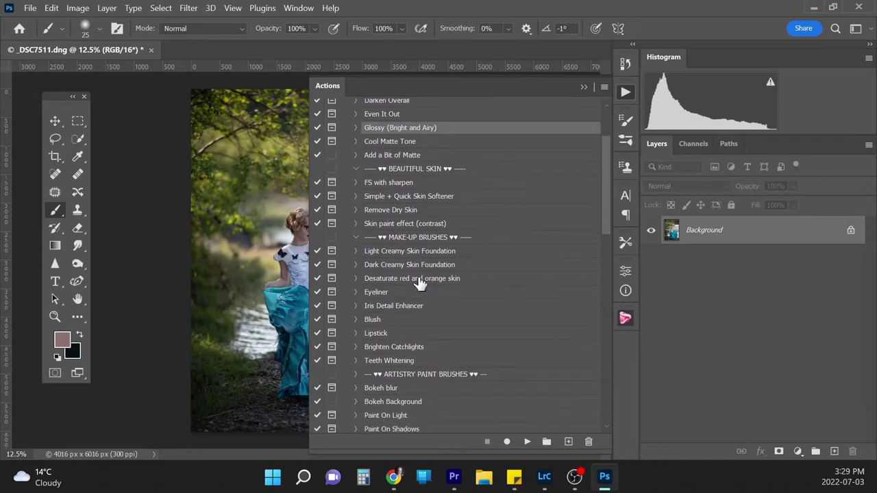
{"action": "left_click", "coordinate": [410, 253]}
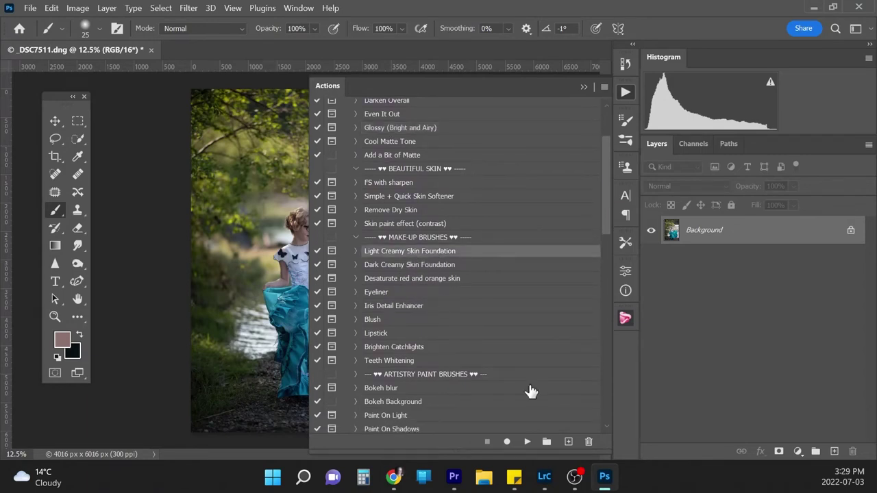
{"action": "left_click", "coordinate": [527, 441]}
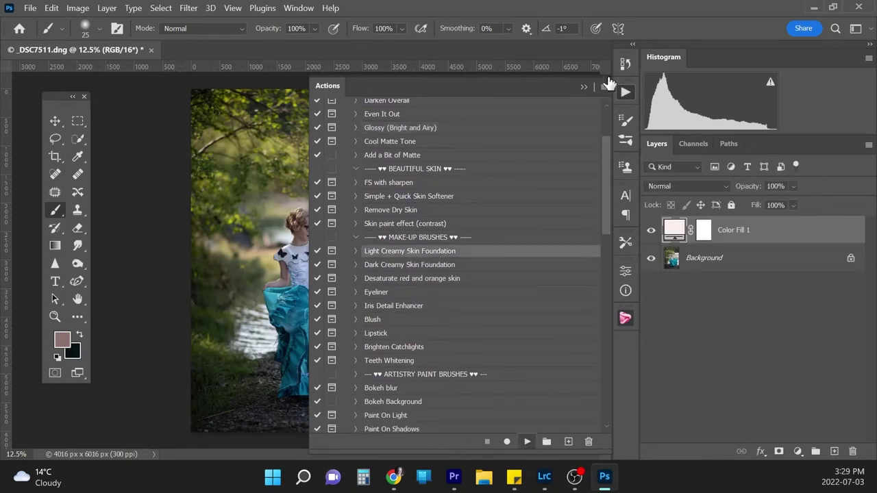
{"action": "left_click", "coordinate": [431, 197]}
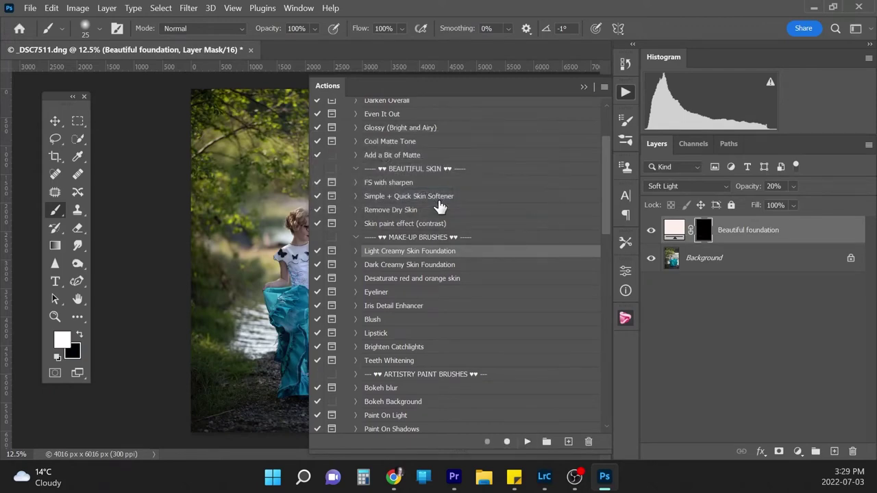
{"action": "left_click", "coordinate": [584, 87]}
Paint the Beautiful foundation mask white over the girl's face, neck, arms and hands, adjusting the brush to size 80 for the arms
{"action": "key", "text": "ctrl+plus"}
{"action": "key", "text": "ctrl+plus"}
{"action": "key", "text": "ctrl+plus"}
{"action": "key", "text": "ctrl+plus"}
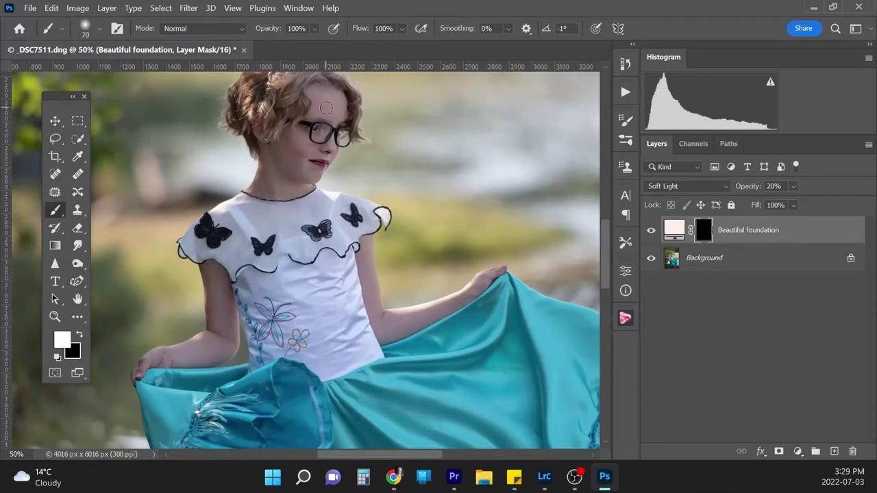
{"action": "key", "text": "bracketright"}
{"action": "key", "text": "bracketright"}
{"action": "key", "text": "bracketright"}
{"action": "key", "text": "bracketright"}
{"action": "key", "text": "bracketright"}
{"action": "key", "text": "bracketright"}
{"action": "key", "text": "bracketright"}
{"action": "key", "text": "bracketleft"}
{"action": "key", "text": "bracketleft"}
{"action": "key", "text": "bracketleft"}
{"action": "key", "text": "bracketleft"}
{"action": "key", "text": "bracketleft"}
{"action": "key", "text": "bracketleft"}
{"action": "key", "text": "bracketleft"}
{"action": "key", "text": "bracketleft"}
{"action": "key", "text": "bracketleft"}
{"action": "key", "text": "bracketleft"}
{"action": "key", "text": "bracketleft"}
{"action": "key", "text": "bracketleft"}
{"action": "key", "text": "bracketleft"}
{"action": "key", "text": "bracketright"}
{"action": "key", "text": "bracketright"}
{"action": "key", "text": "bracketright"}
{"action": "key", "text": "bracketright"}
{"action": "key", "text": "bracketright"}
{"action": "key", "text": "bracketright"}
{"action": "key", "text": "bracketright"}
{"action": "key", "text": "bracketright"}
{"action": "key", "text": "bracketleft"}
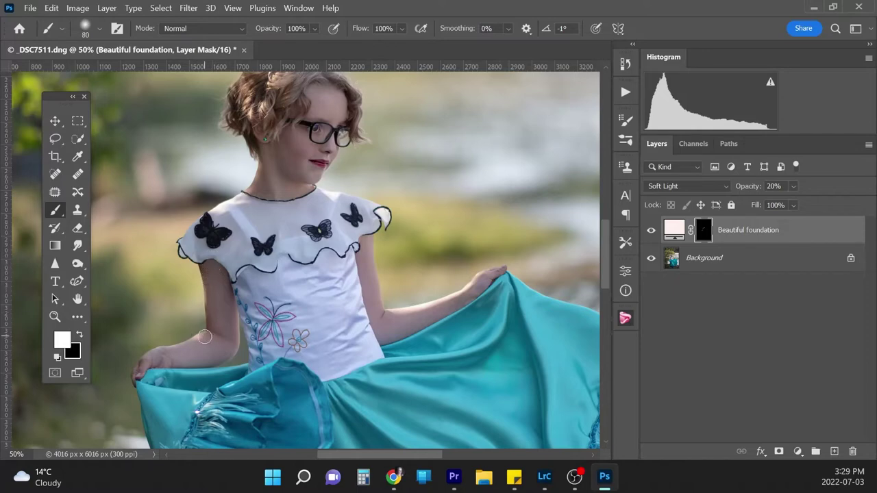
{"action": "key", "text": "bracketright"}
{"action": "mouse_move", "coordinate": [368, 239]}
{"action": "left_mouse_down"}
{"action": "mouse_move", "coordinate": [389, 326]}
{"action": "mouse_move", "coordinate": [482, 281]}
{"action": "left_mouse_up"}
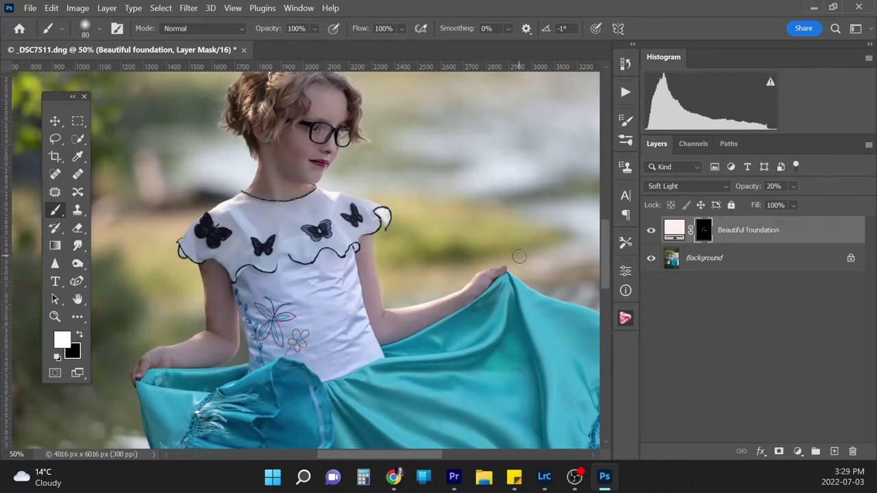
Compare the skin with the Beautiful foundation layer hidden and shown, and flatten the image
{"action": "left_click", "coordinate": [651, 231]}
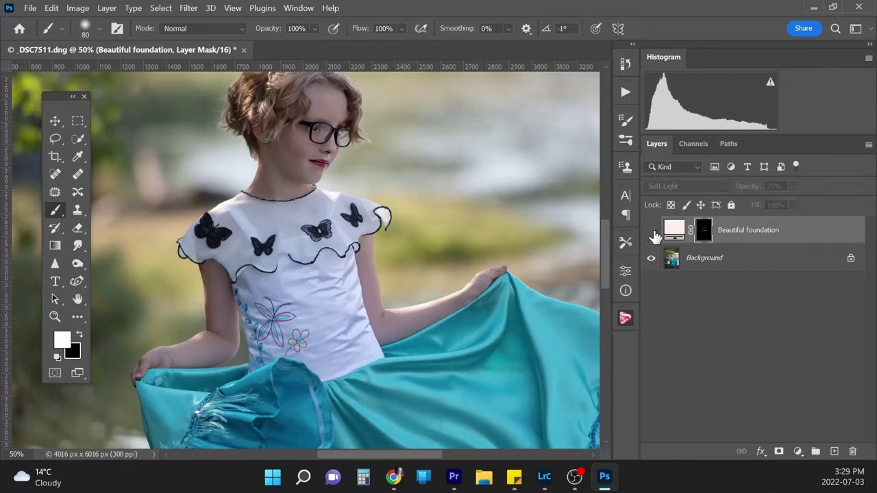
{"action": "left_click", "coordinate": [652, 234]}
{"action": "key", "text": "ctrl+minus"}
{"action": "key", "text": "ctrl+minus"}
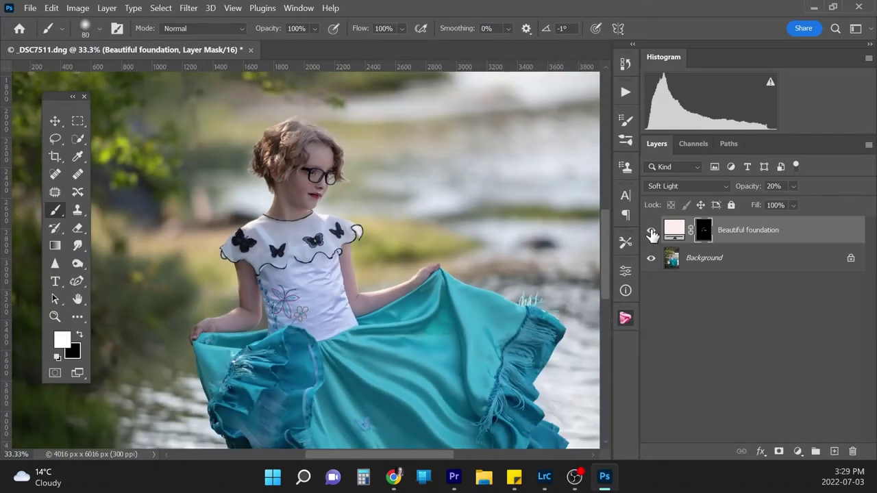
{"action": "left_click", "coordinate": [744, 264]}
{"action": "right_click", "coordinate": [744, 263]}
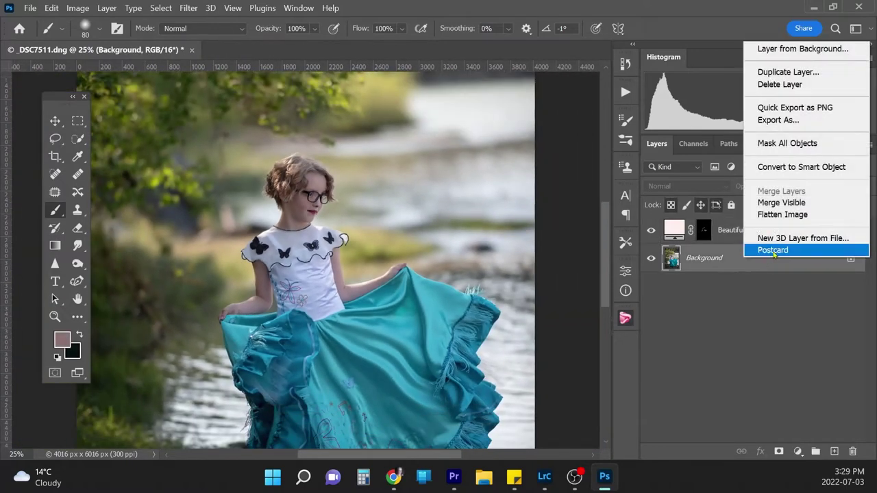
{"action": "left_click", "coordinate": [794, 219]}
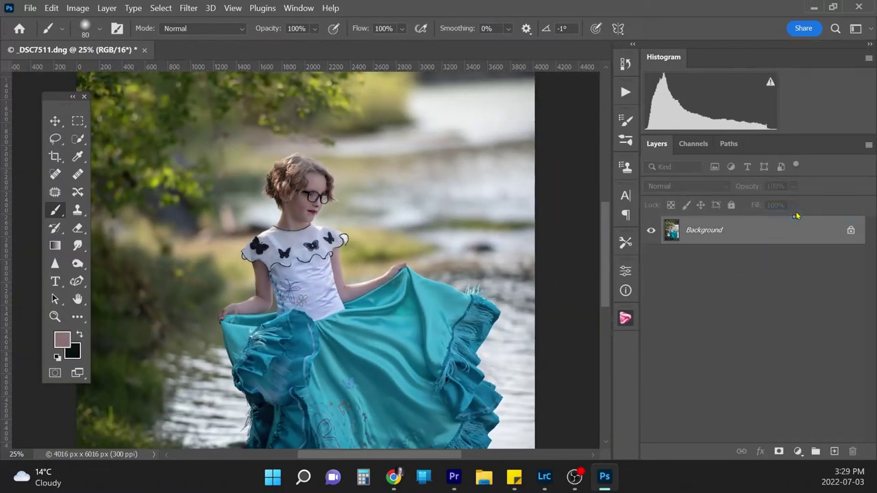
Run the Eyeliner action from the make-up brushes and continue through its messages
{"action": "left_click", "coordinate": [625, 94]}
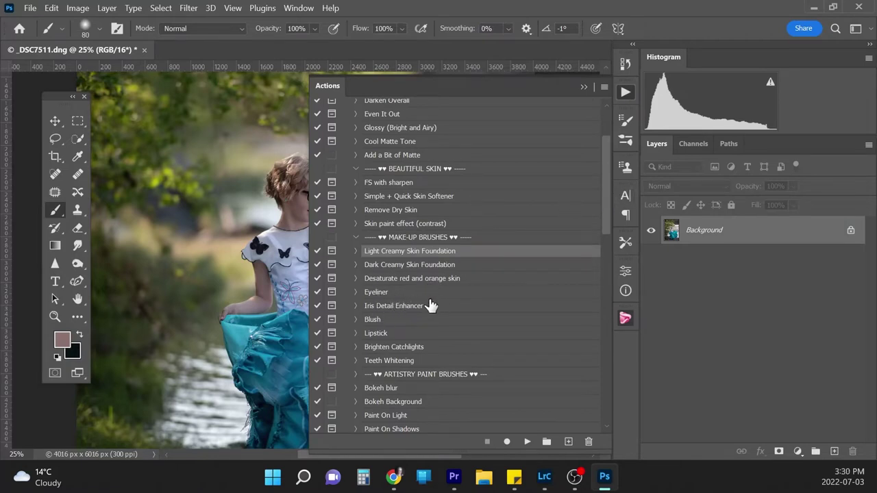
{"action": "left_click", "coordinate": [385, 294]}
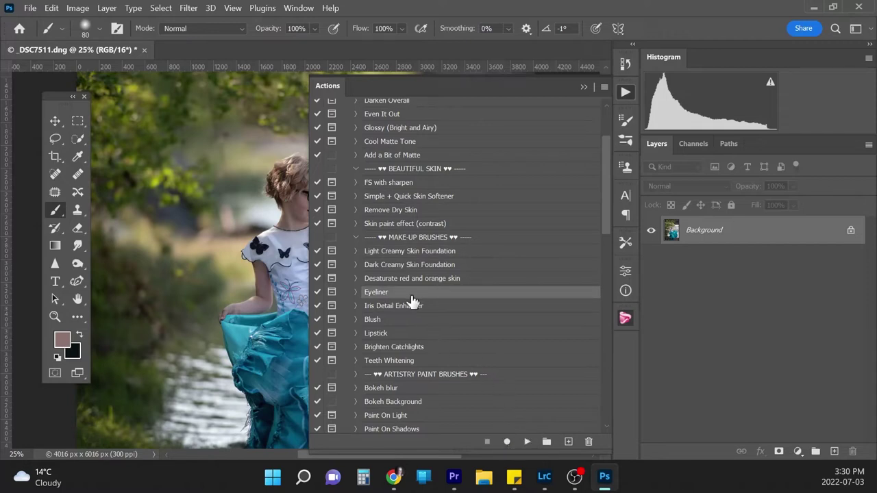
{"action": "left_click", "coordinate": [528, 442]}
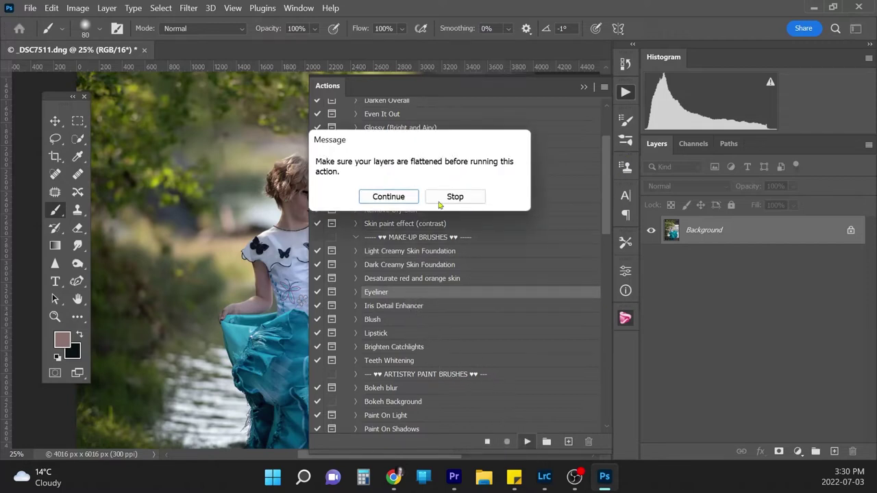
{"action": "left_click", "coordinate": [402, 199]}
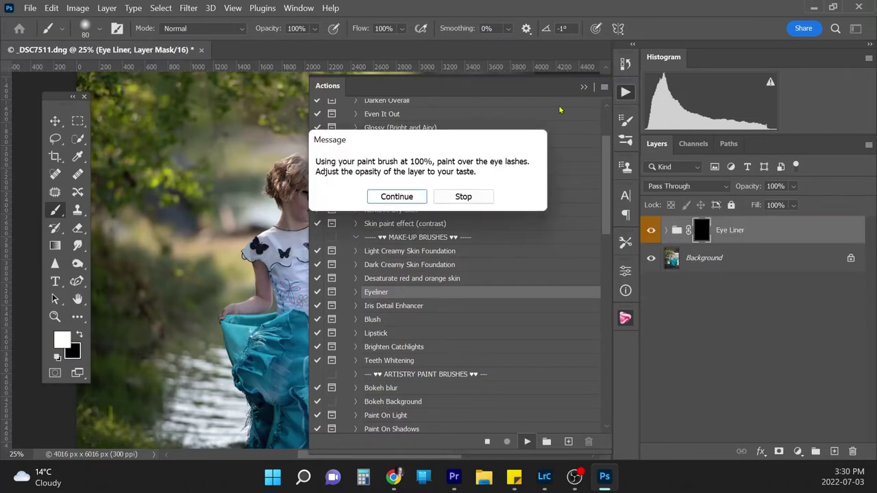
{"action": "left_click", "coordinate": [397, 197]}
{"action": "left_click", "coordinate": [583, 87]}
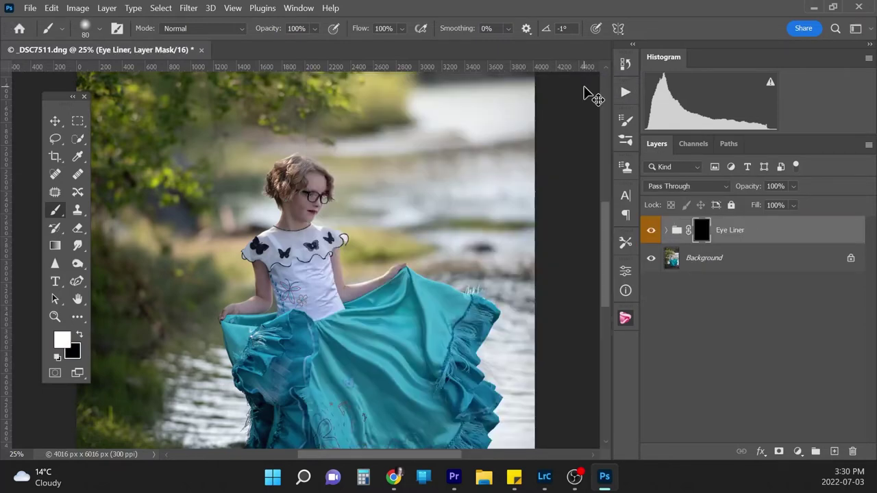
Paint the Eye Liner mask white along the girl's eyelashes behind the glasses with a size 4 brush
{"action": "key", "text": "ctrl+plus"}
{"action": "key", "text": "ctrl+plus"}
{"action": "key", "text": "ctrl+plus"}
{"action": "key", "text": "ctrl+plus"}
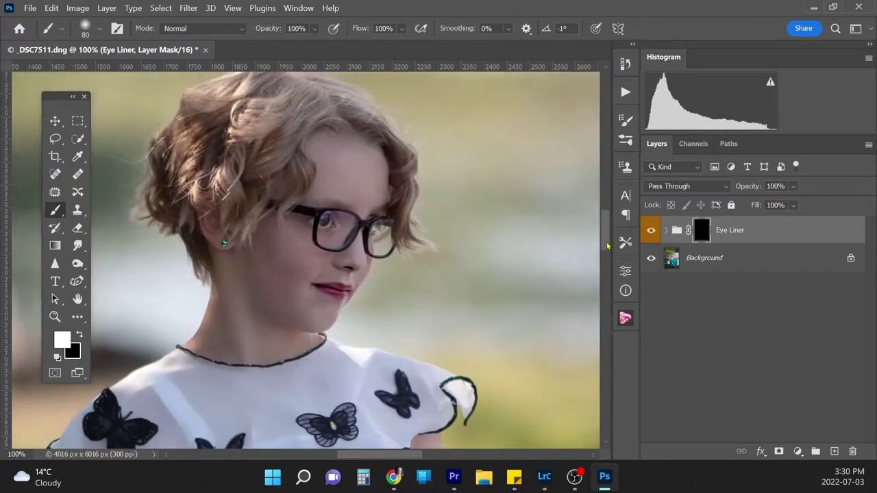
{"action": "scroll", "coordinate": [353, 198], "scroll_direction": "up", "scroll_amount": 5}
{"action": "key", "text": "bracketleft"}
{"action": "key", "text": "bracketleft"}
{"action": "key", "text": "bracketleft"}
{"action": "key", "text": "bracketleft"}
{"action": "key", "text": "bracketleft"}
{"action": "key", "text": "bracketleft"}
{"action": "key", "text": "bracketleft"}
{"action": "key", "text": "bracketleft"}
{"action": "key", "text": "bracketleft"}
{"action": "key", "text": "bracketleft"}
Lower the Eye Liner group's opacity to 52%, check its effect and flatten the image
{"action": "left_click", "coordinate": [794, 187]}
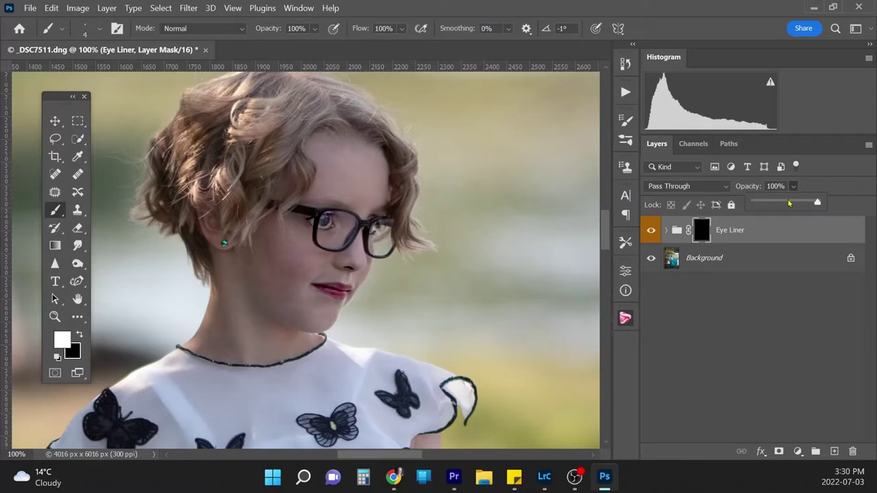
{"action": "left_click_drag", "start_coordinate": [788, 202], "coordinate": [787, 202]}
{"action": "left_click", "coordinate": [651, 232]}
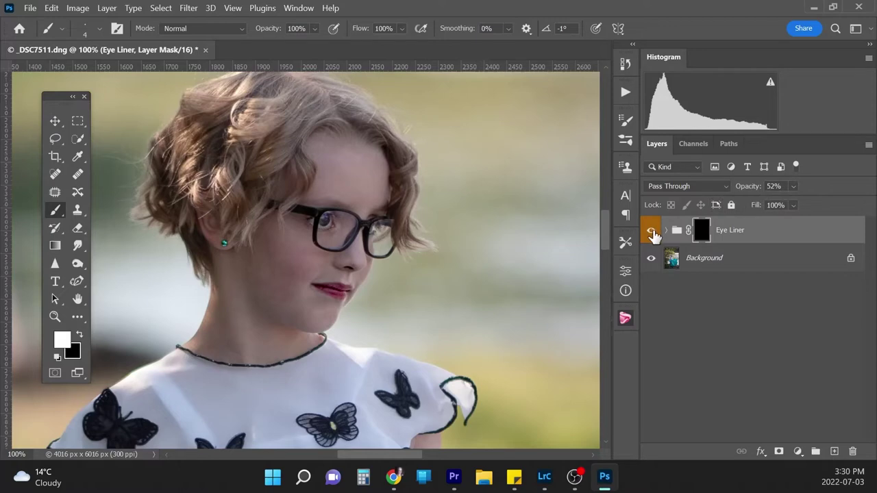
{"action": "right_click", "coordinate": [738, 259]}
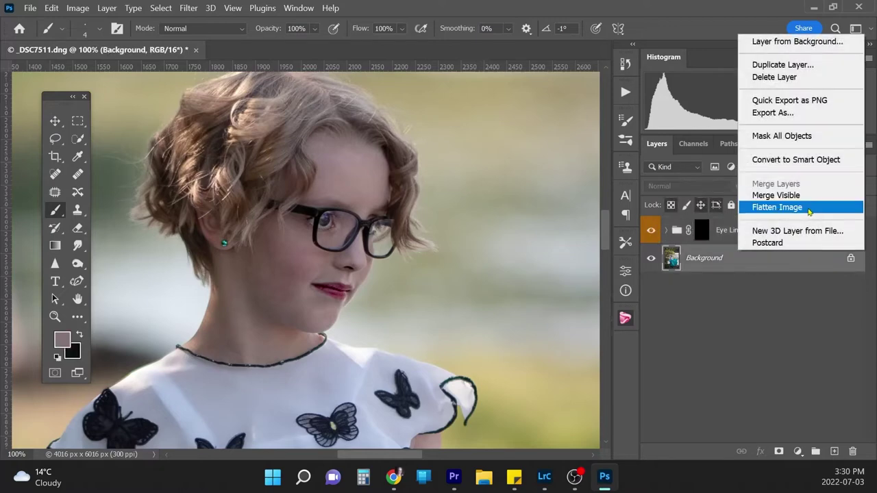
{"action": "left_click", "coordinate": [809, 209]}
Run the Blush action from the make-up brushes and continue through its messages
{"action": "left_click", "coordinate": [624, 91]}
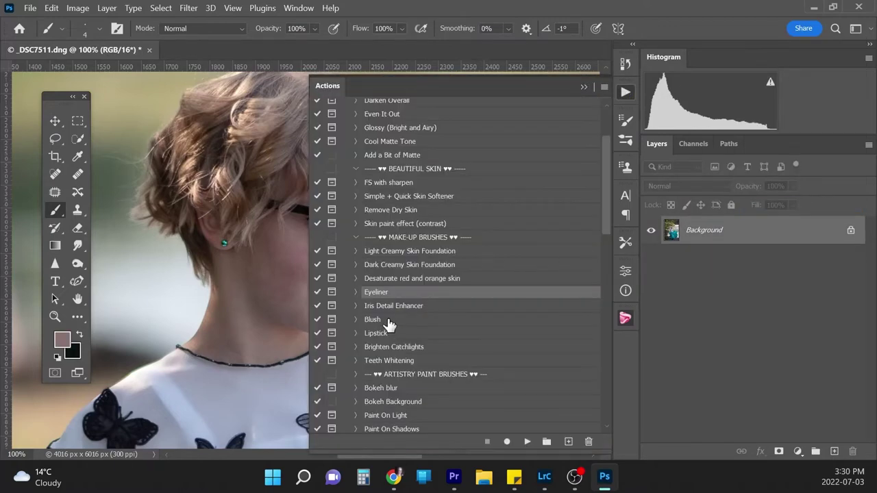
{"action": "left_click", "coordinate": [387, 321]}
{"action": "left_click", "coordinate": [527, 442]}
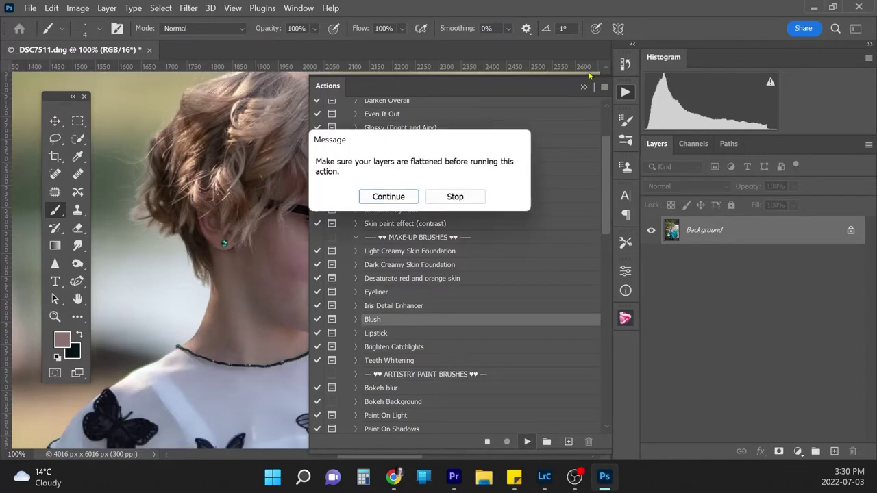
{"action": "left_click", "coordinate": [388, 197]}
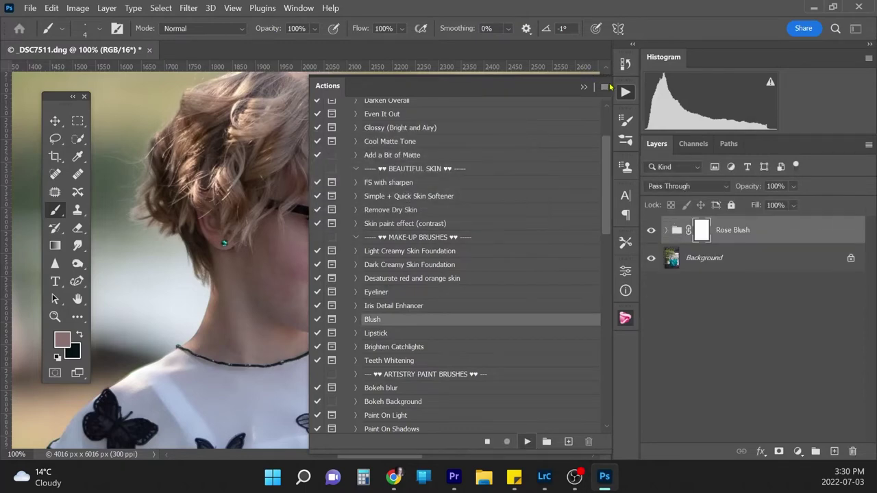
{"action": "left_click", "coordinate": [391, 197]}
{"action": "left_click", "coordinate": [584, 87]}
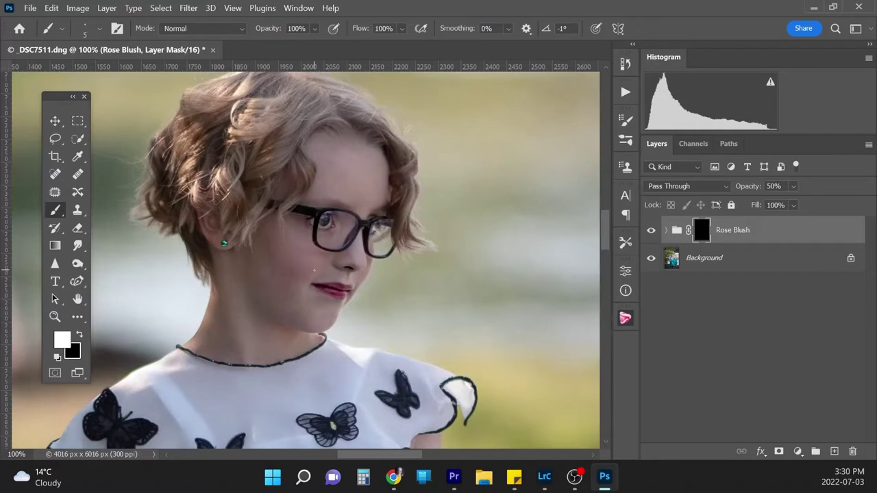
Paint the Rose Blush mask white over the girl's cheeks with a large soft brush, finishing with a size 20 brush
{"action": "key", "text": "bracketright"}
{"action": "key", "text": "bracketright"}
{"action": "key", "text": "bracketright"}
{"action": "key", "text": "bracketright"}
{"action": "key", "text": "bracketright"}
{"action": "key", "text": "bracketright"}
{"action": "key", "text": "bracketright"}
{"action": "key", "text": "bracketright"}
{"action": "key", "text": "bracketright"}
{"action": "key", "text": "bracketright"}
{"action": "key", "text": "bracketright"}
{"action": "key", "text": "bracketright"}
{"action": "key", "text": "bracketright"}
{"action": "key", "text": "bracketright"}
{"action": "key", "text": "bracketright"}
{"action": "key", "text": "bracketright"}
{"action": "mouse_move", "coordinate": [300, 261]}
{"action": "left_mouse_down"}
{"action": "mouse_move", "coordinate": [303, 251]}
{"action": "mouse_move", "coordinate": [281, 254]}
{"action": "mouse_move", "coordinate": [280, 230]}
{"action": "left_mouse_up"}
{"action": "key", "text": "bracketleft"}
{"action": "key", "text": "bracketleft"}
{"action": "key", "text": "bracketleft"}
{"action": "key", "text": "bracketleft"}
{"action": "key", "text": "bracketleft"}
{"action": "key", "text": "bracketleft"}
{"action": "key", "text": "bracketleft"}
{"action": "key", "text": "bracketleft"}
{"action": "key", "text": "bracketleft"}
{"action": "key", "text": "bracketleft"}
{"action": "key", "text": "bracketleft"}
Lower the Rose Blush group's opacity to 20% and hide the group to check the cheeks without it
{"action": "left_click", "coordinate": [794, 187]}
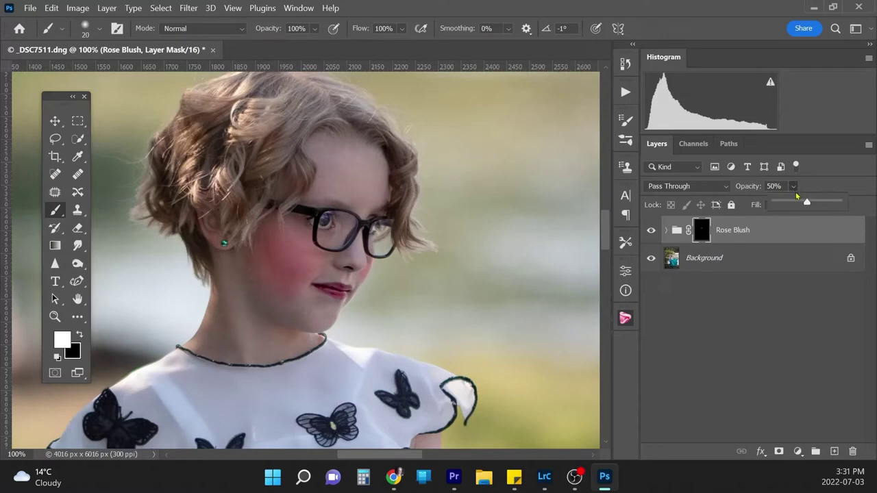
{"action": "left_click", "coordinate": [788, 204]}
{"action": "left_click", "coordinate": [791, 203]}
{"action": "left_click", "coordinate": [651, 231]}
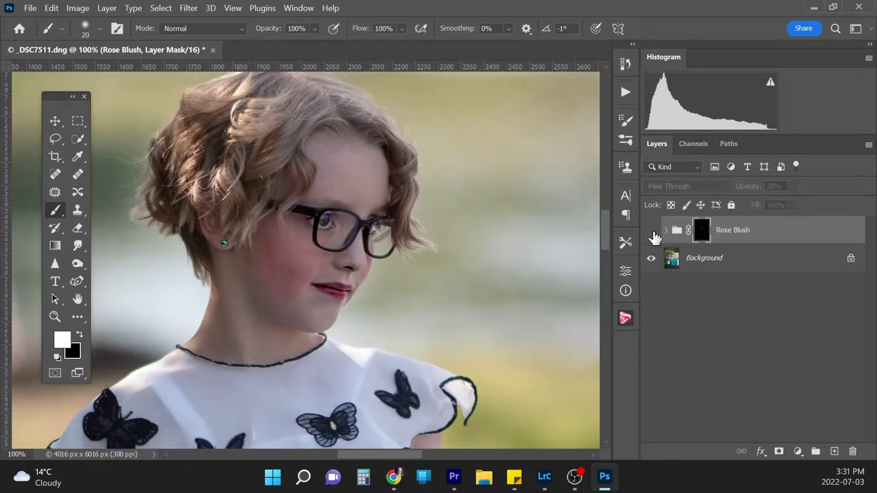
Show the Rose Blush group again and flatten the image
{"action": "left_click", "coordinate": [652, 231]}
{"action": "left_click", "coordinate": [744, 257]}
{"action": "right_click", "coordinate": [745, 258]}
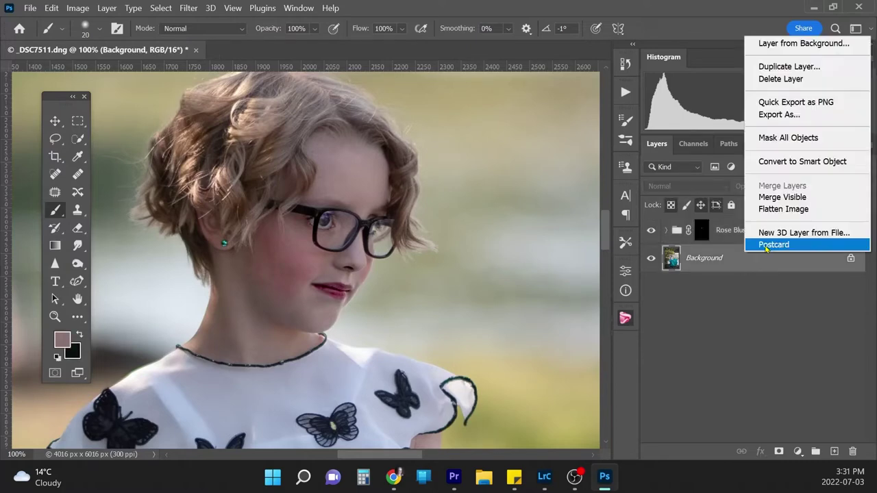
{"action": "left_click", "coordinate": [816, 209]}
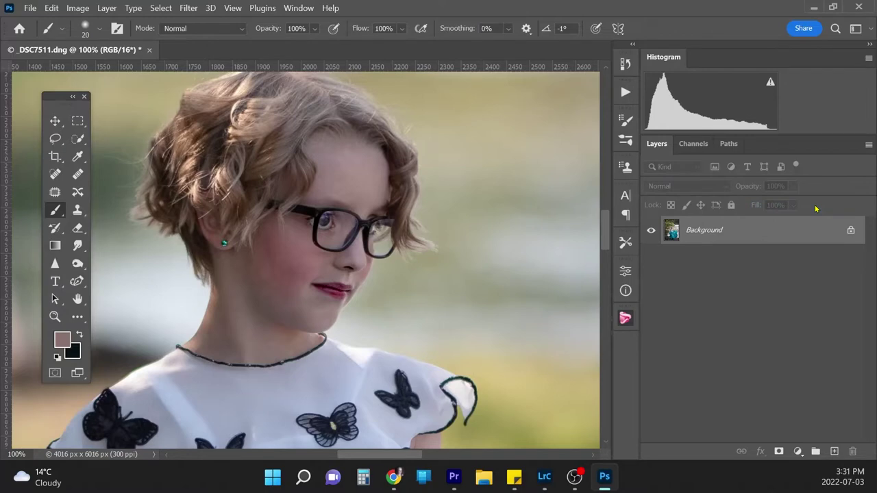
Run the Lipstick action from the make-up brushes and paint its mask white over the girl's lips with a size 9 brush
{"action": "left_click", "coordinate": [626, 91]}
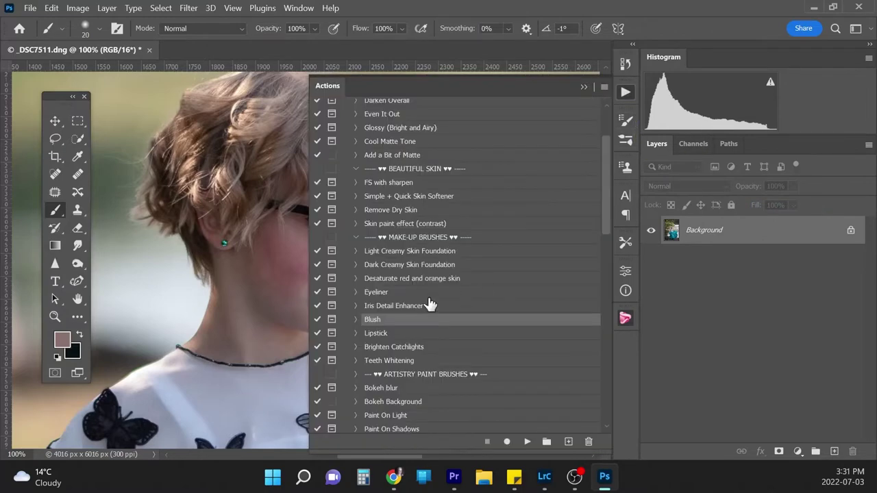
{"action": "left_click", "coordinate": [392, 334]}
{"action": "left_click", "coordinate": [528, 442]}
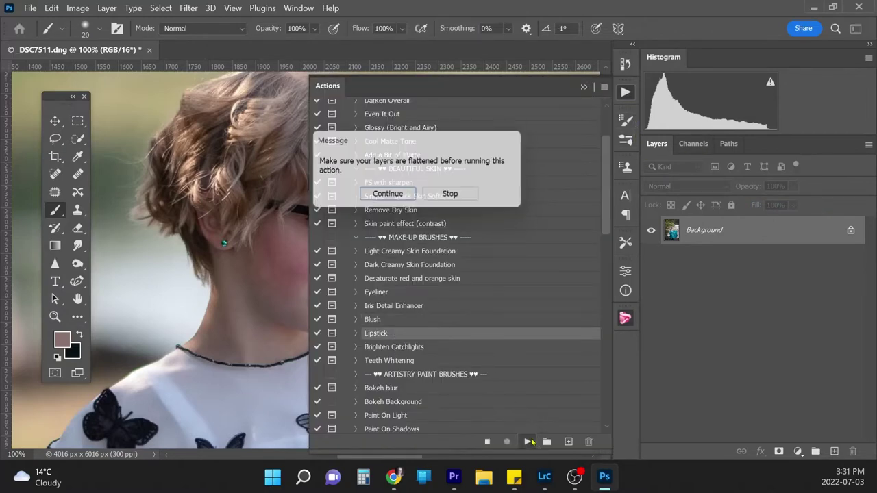
{"action": "left_click", "coordinate": [409, 195]}
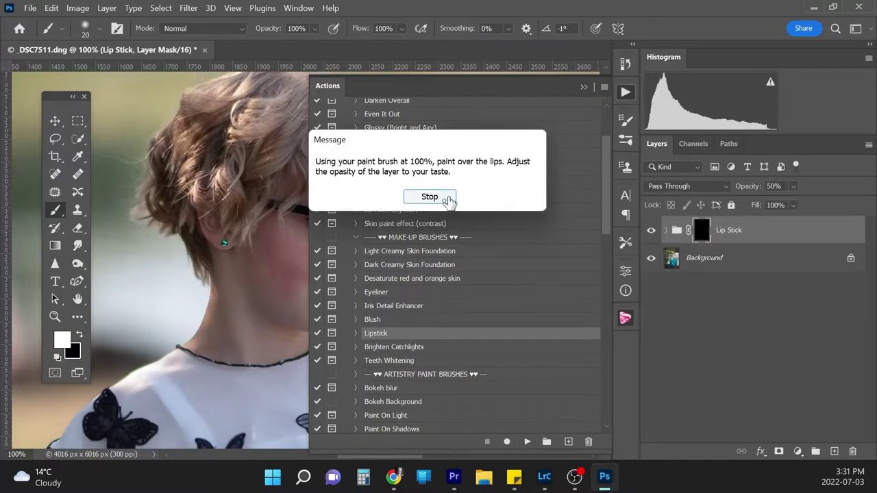
{"action": "left_click", "coordinate": [430, 196]}
{"action": "left_click", "coordinate": [584, 87]}
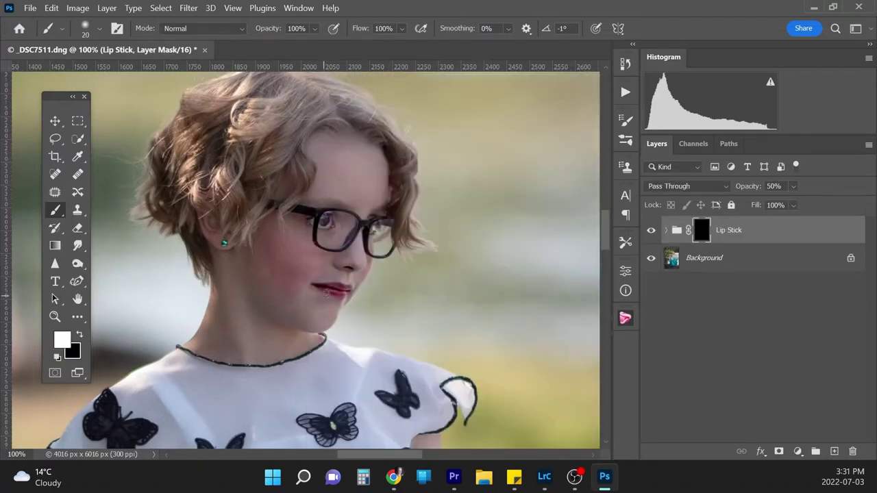
{"action": "key", "text": "bracketleft"}
Try a magenta hue on the Red rose lips fill layer, cancel the colour change and reselect the Lip Stick group's mask
{"action": "left_click", "coordinate": [666, 230]}
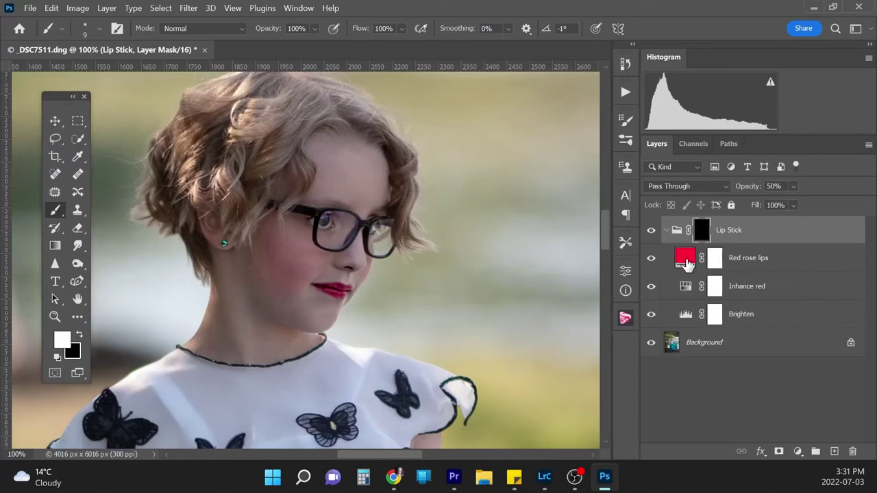
{"action": "left_click", "coordinate": [688, 259]}
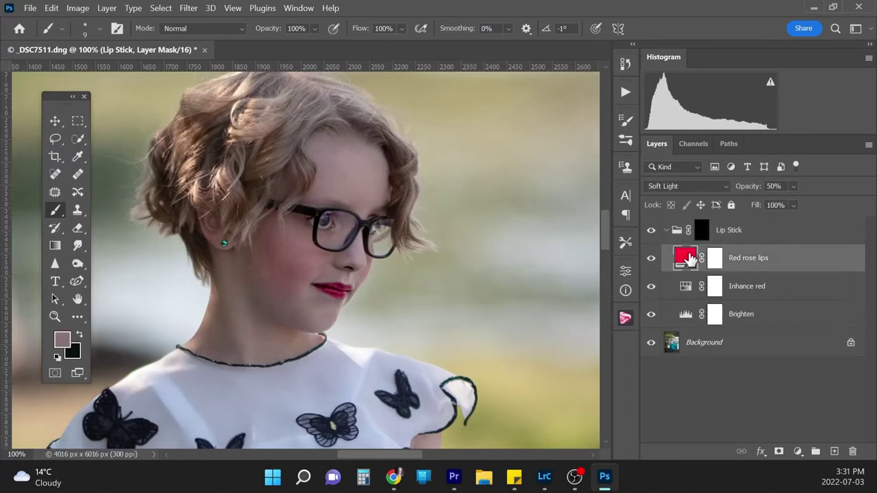
{"action": "double_click", "coordinate": [687, 259]}
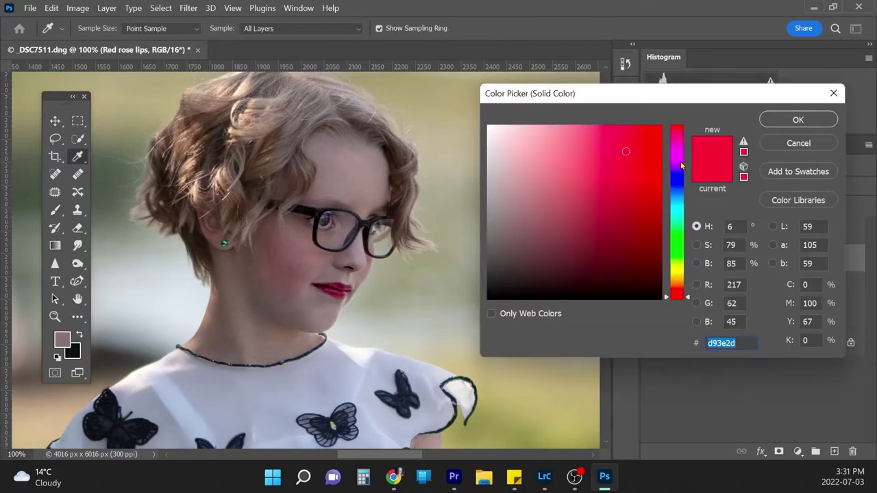
{"action": "left_click_drag", "start_coordinate": [688, 298], "coordinate": [688, 156]}
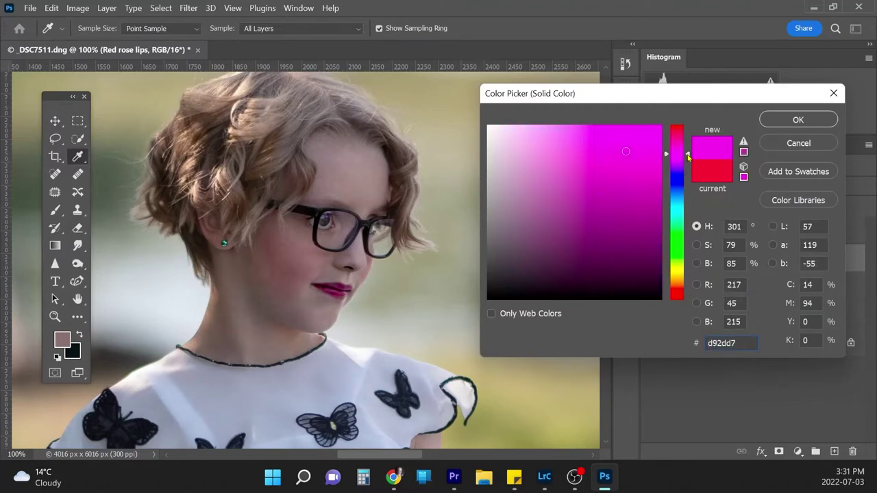
{"action": "left_click", "coordinate": [797, 143]}
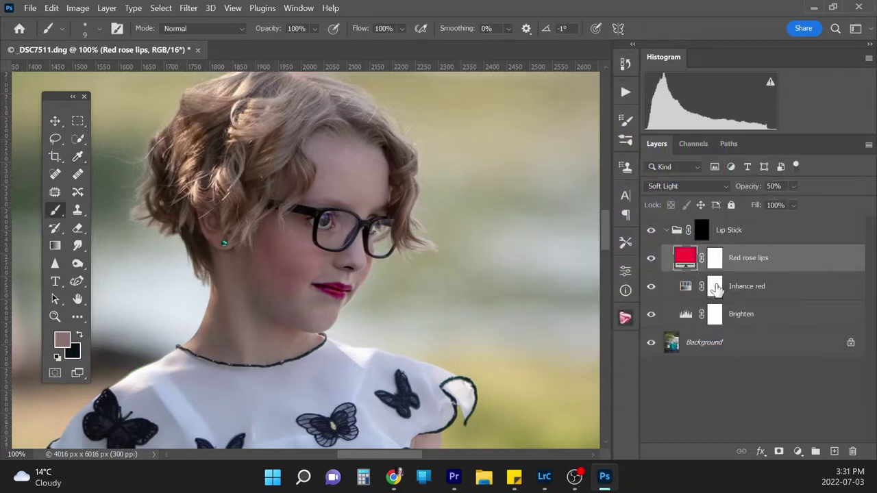
{"action": "left_click", "coordinate": [669, 233]}
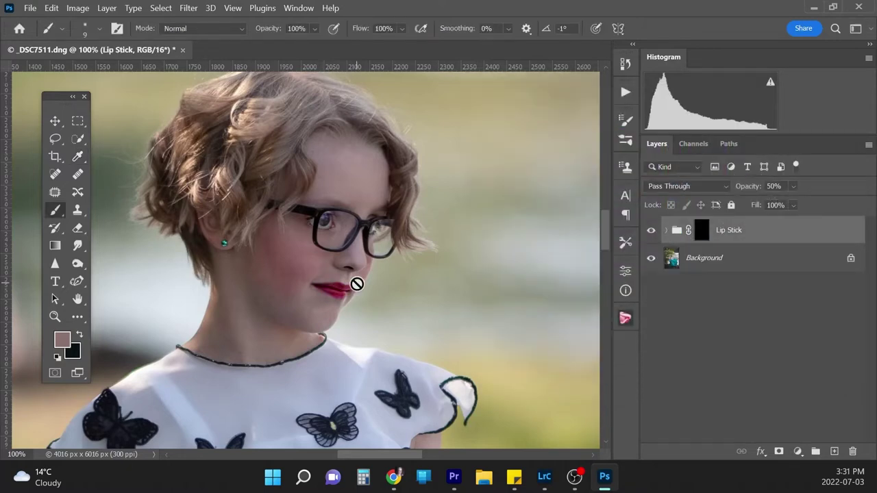
{"action": "left_click", "coordinate": [705, 231]}
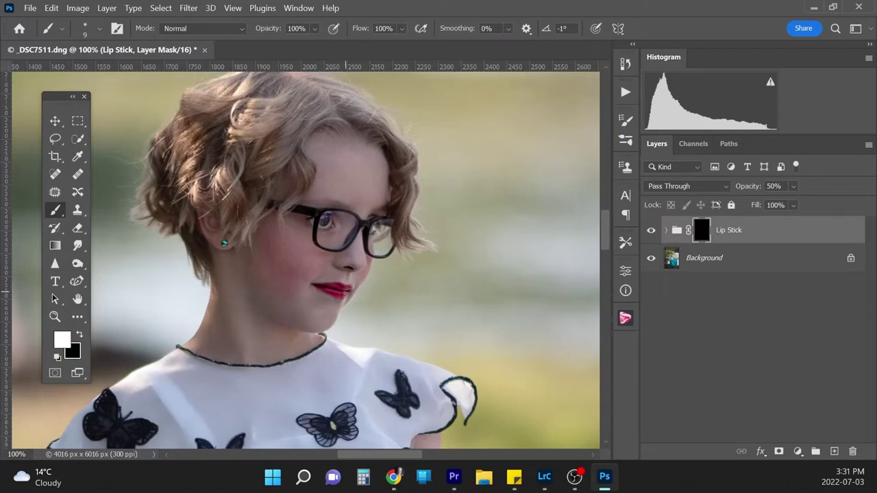
Lower the Lip Stick group's opacity to 29%, check its effect and flatten the image
{"action": "left_click", "coordinate": [792, 187]}
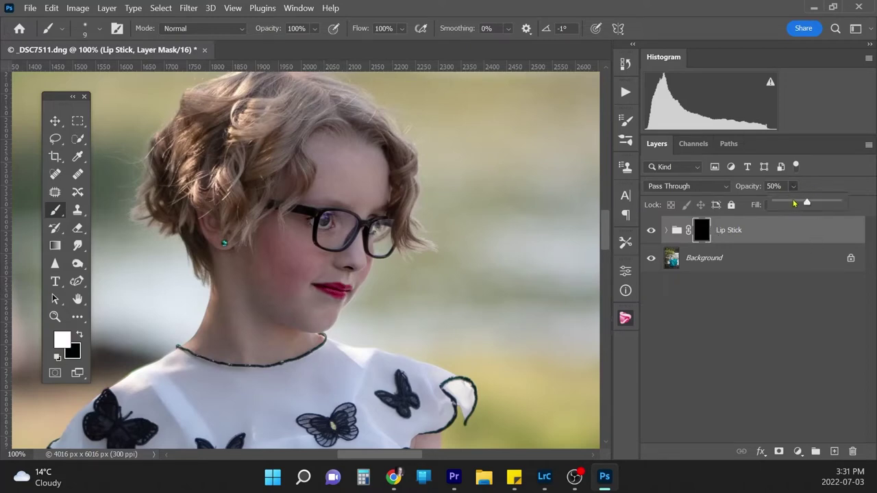
{"action": "left_click", "coordinate": [793, 202]}
{"action": "left_click", "coordinate": [652, 233]}
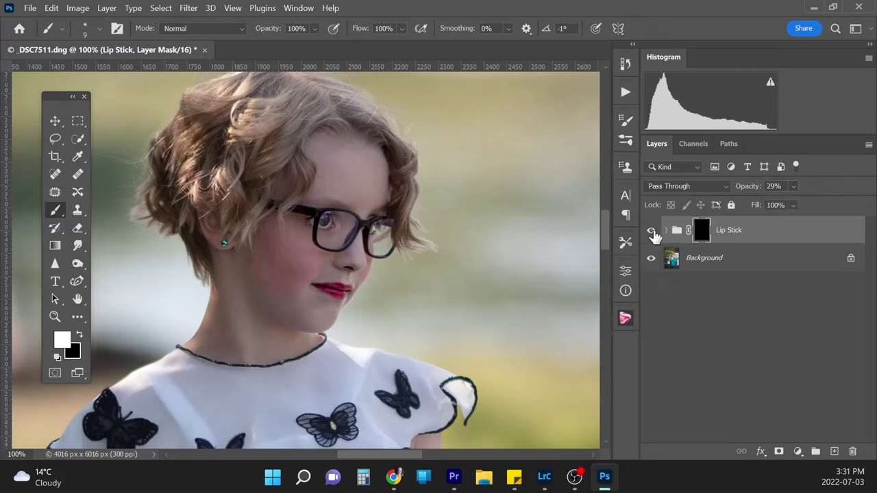
{"action": "left_click", "coordinate": [764, 265]}
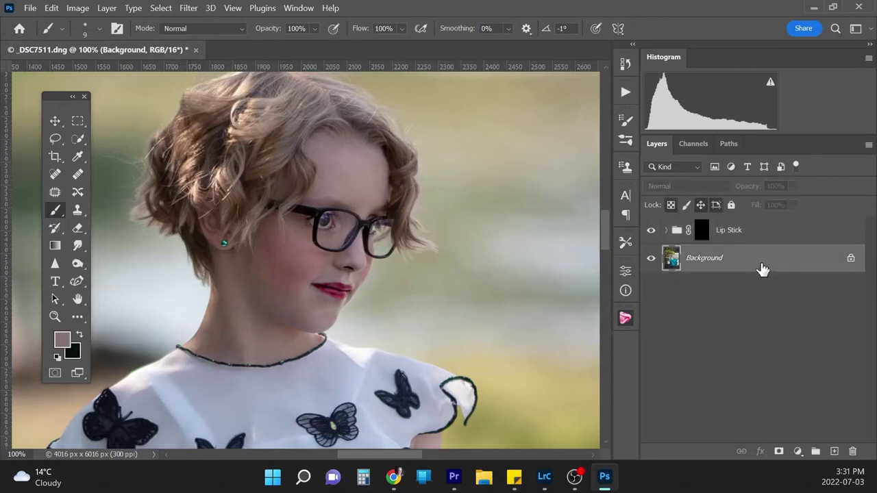
{"action": "right_click", "coordinate": [762, 269]}
{"action": "left_click", "coordinate": [819, 220]}
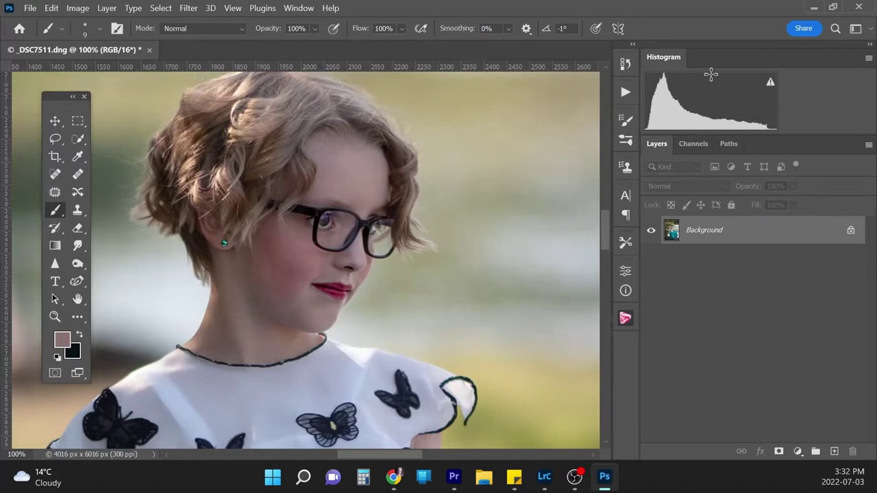
Run the Brighten Catchlights action and paint its mask white over the catchlights in the eyes with a size 7 brush
{"action": "left_click", "coordinate": [626, 91]}
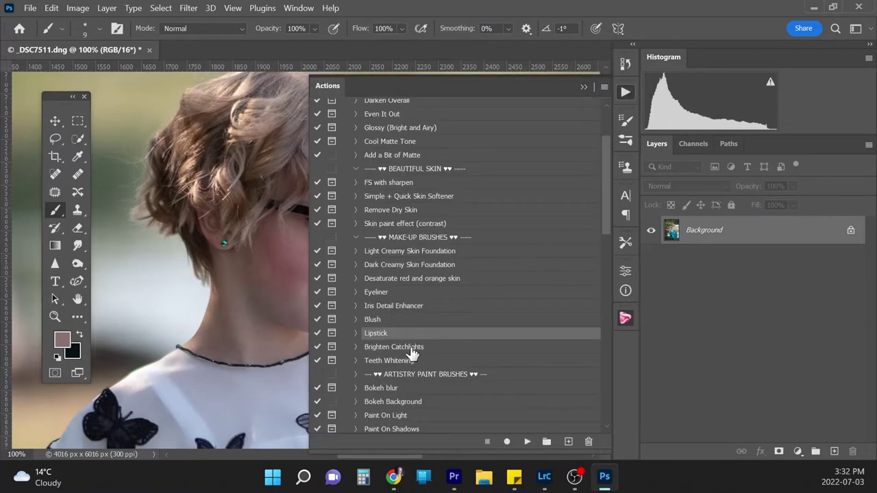
{"action": "left_click", "coordinate": [413, 353]}
{"action": "left_click", "coordinate": [526, 441]}
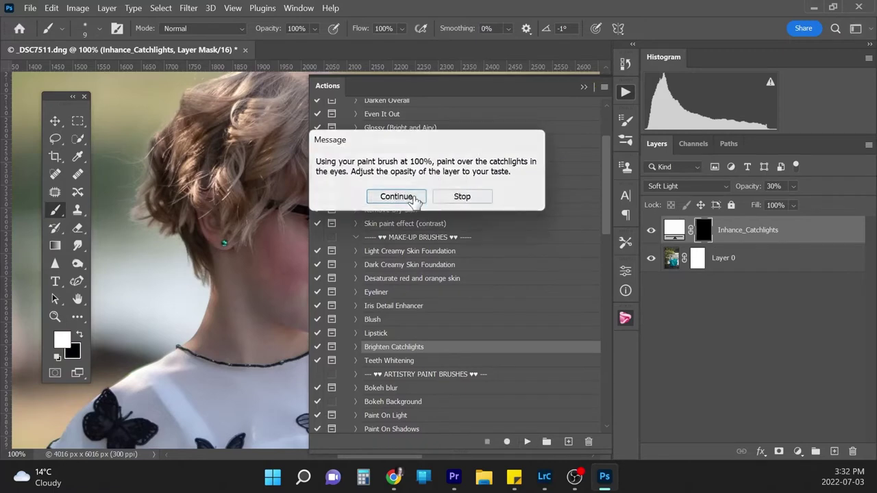
{"action": "left_click", "coordinate": [397, 196]}
{"action": "left_click", "coordinate": [584, 87]}
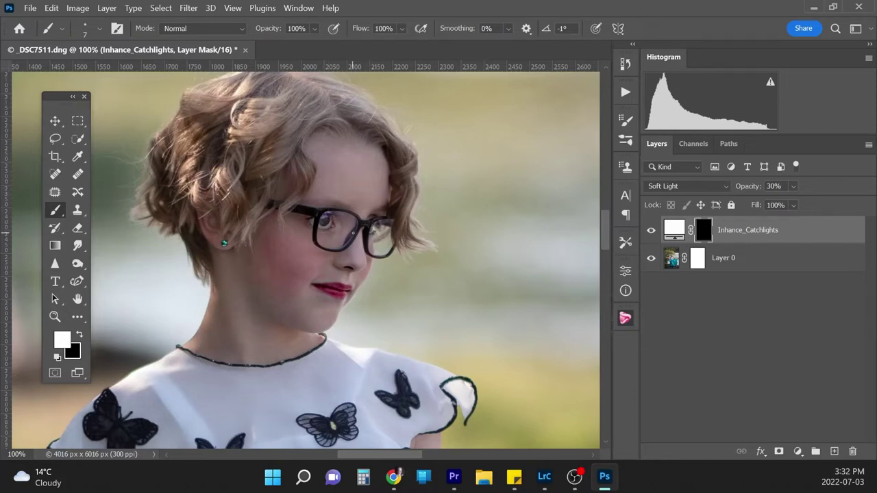
Flatten the Inhance_Catchlights layer and Layer 0 into a single background
{"action": "left_click", "coordinate": [765, 263]}
{"action": "right_click", "coordinate": [773, 264]}
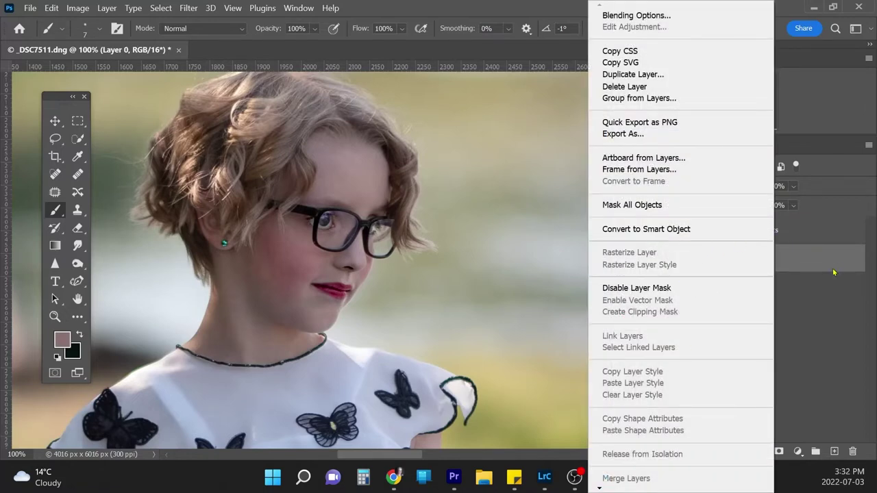
{"action": "left_click", "coordinate": [834, 272]}
{"action": "right_click", "coordinate": [766, 264]}
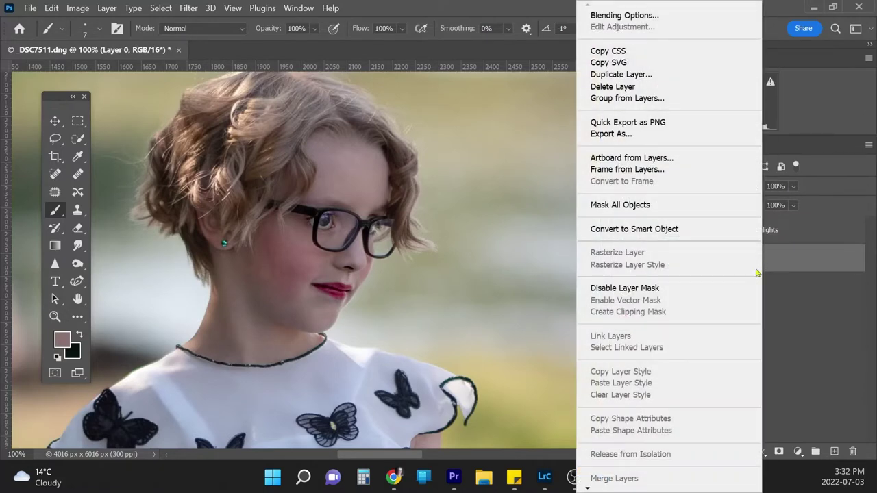
{"action": "mouse_move", "coordinate": [591, 487]}
{"action": "left_click", "coordinate": [615, 471]}
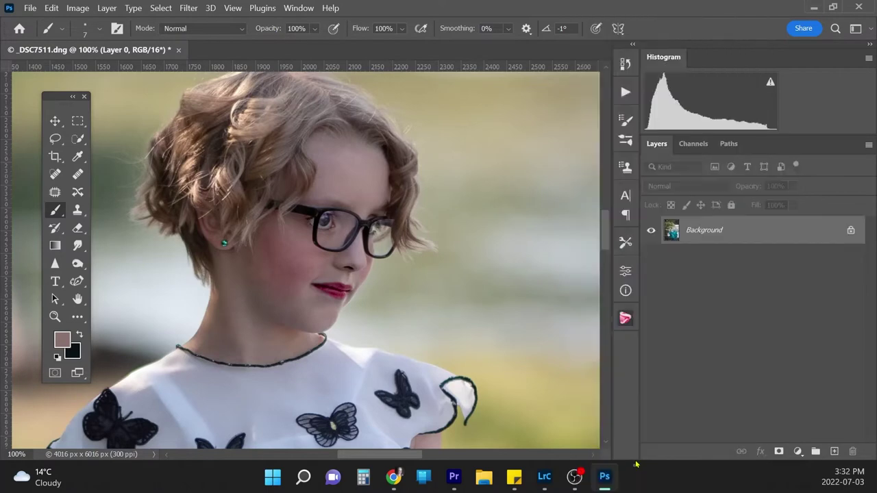
Run the Pastel Tone action from the creative tone adjustments on the whole portrait
{"action": "key", "text": "ctrl+0"}
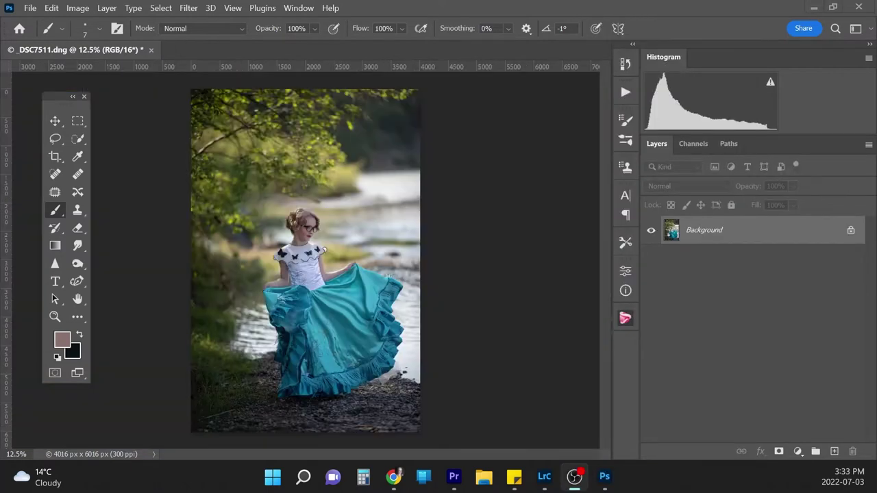
{"action": "left_click", "coordinate": [625, 92]}
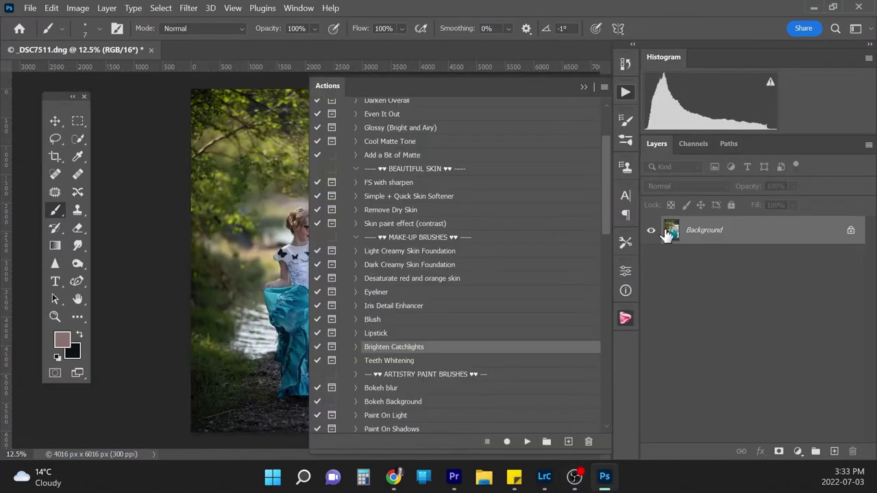
{"action": "scroll", "coordinate": [604, 237], "scroll_direction": "down", "scroll_amount": 5}
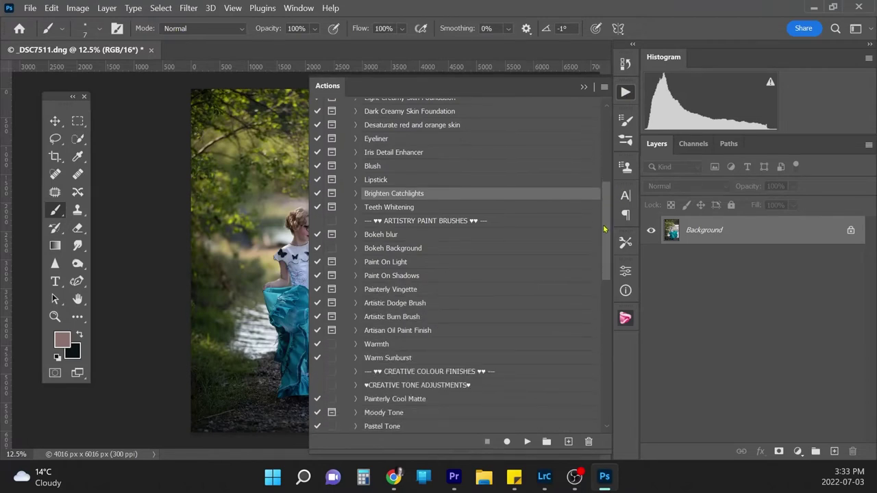
{"action": "scroll", "coordinate": [604, 237], "scroll_direction": "down", "scroll_amount": 3}
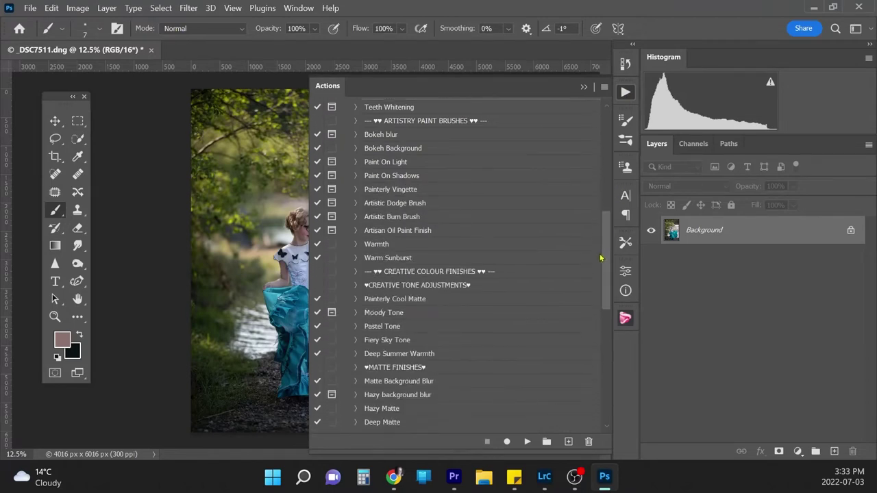
{"action": "scroll", "coordinate": [597, 271], "scroll_direction": "down", "scroll_amount": 2}
{"action": "scroll", "coordinate": [598, 274], "scroll_direction": "up", "scroll_amount": 2}
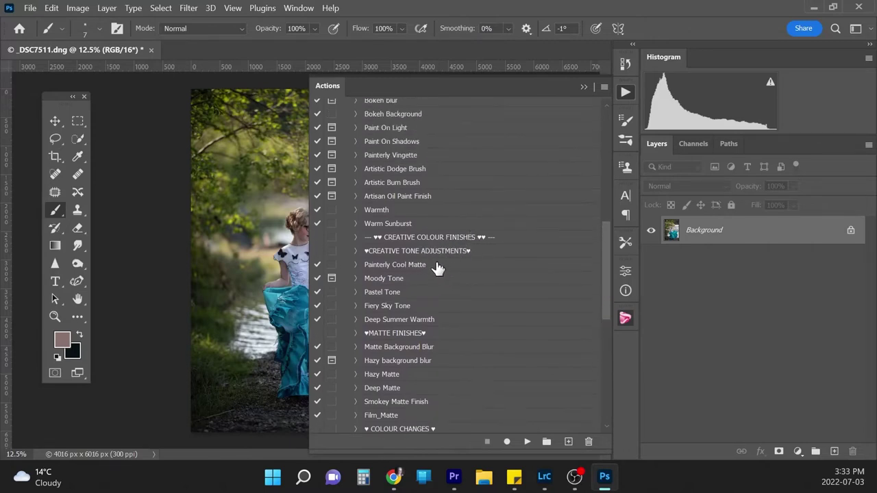
{"action": "left_click", "coordinate": [397, 293]}
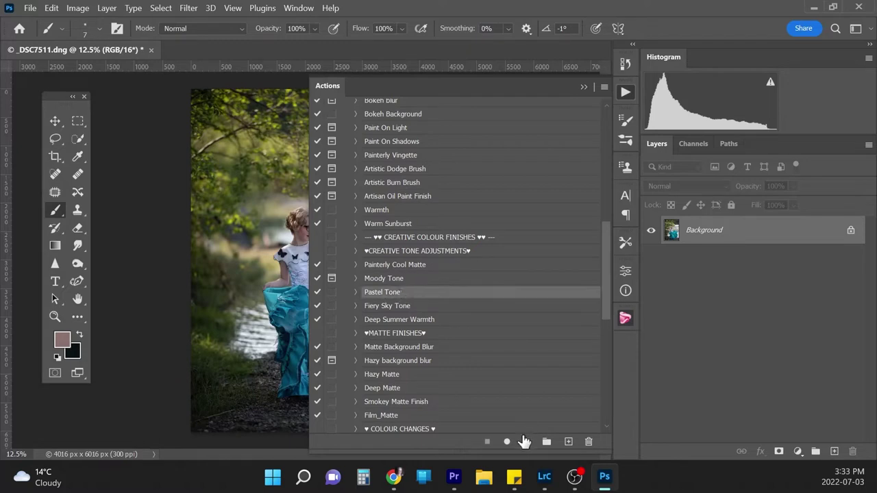
{"action": "left_click", "coordinate": [525, 442]}
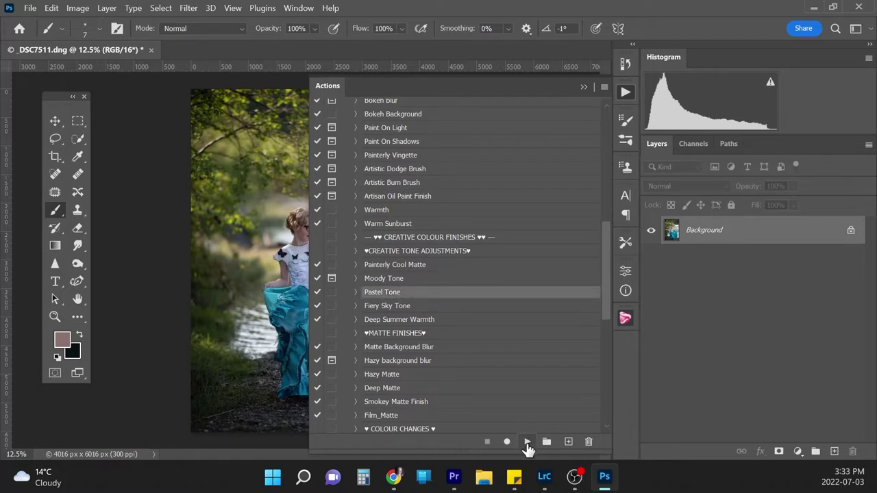
{"action": "left_click", "coordinate": [584, 89]}
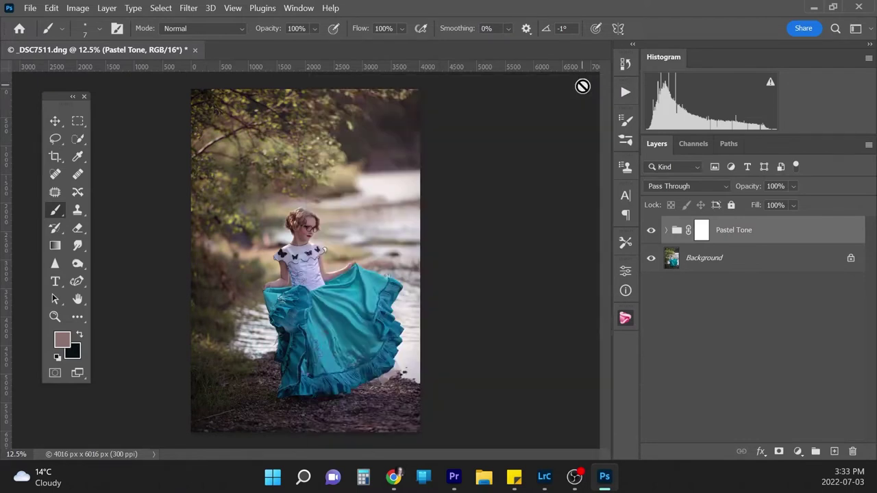
Compare the portrait with and without the Pastel Tone group and lower the group's opacity to 64%
{"action": "left_click", "coordinate": [651, 232]}
{"action": "left_click", "coordinate": [651, 231]}
{"action": "left_click", "coordinate": [794, 187]}
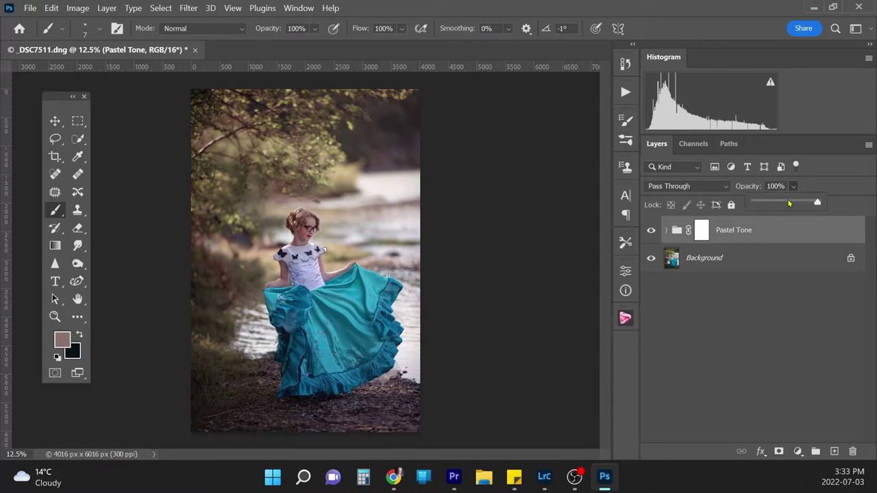
{"action": "left_click_drag", "start_coordinate": [788, 203], "coordinate": [794, 203]}
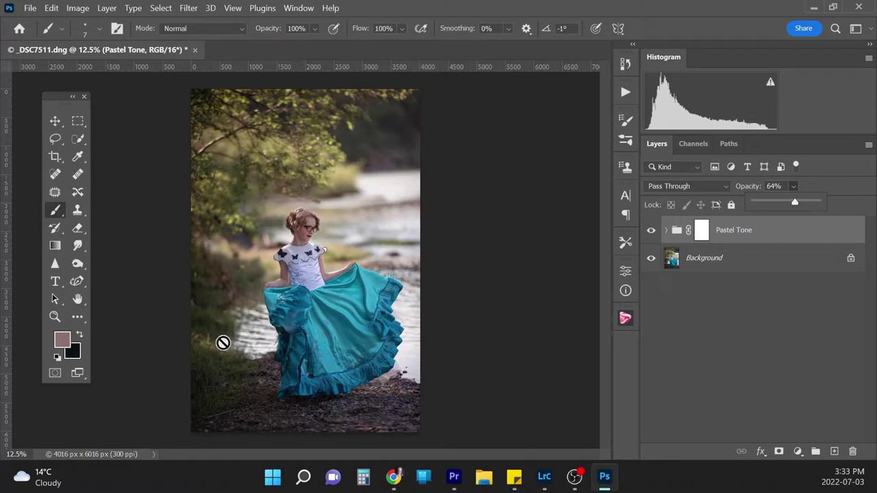
Toggle the Pastel Tone group's visibility repeatedly to compare the softened tone with the untoned image, ending with the group hidden
{"action": "left_click", "coordinate": [656, 235]}
{"action": "left_click", "coordinate": [655, 234]}
{"action": "left_click", "coordinate": [655, 233]}
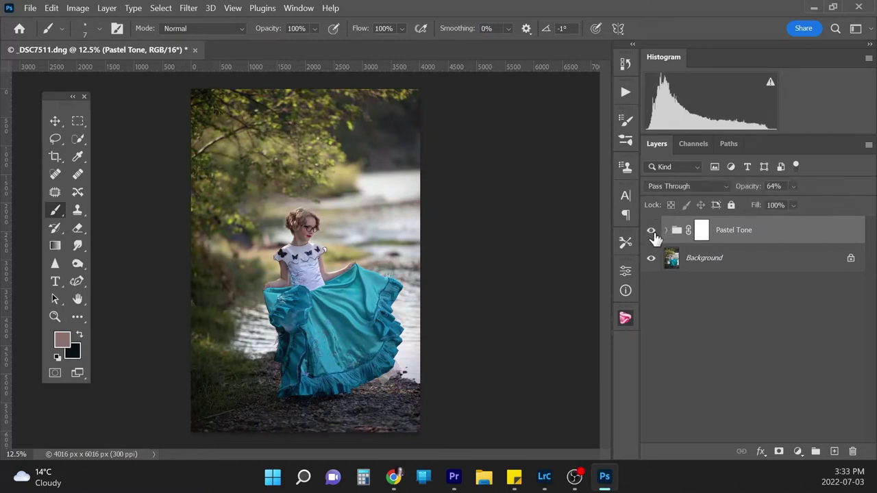
{"action": "left_click", "coordinate": [655, 234]}
{"action": "left_click", "coordinate": [655, 234]}
{"action": "left_click", "coordinate": [649, 233]}
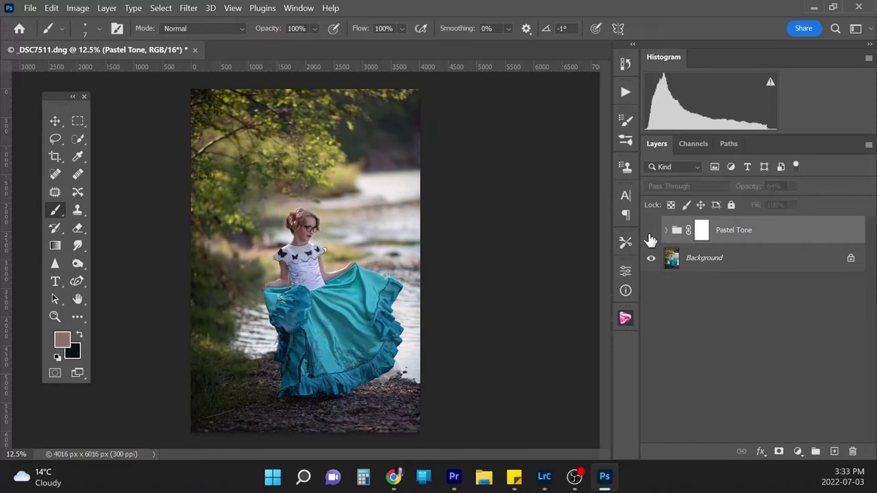
Show the Pastel Tone group again at 40% opacity and compare the portrait with and without it
{"action": "left_click", "coordinate": [649, 233]}
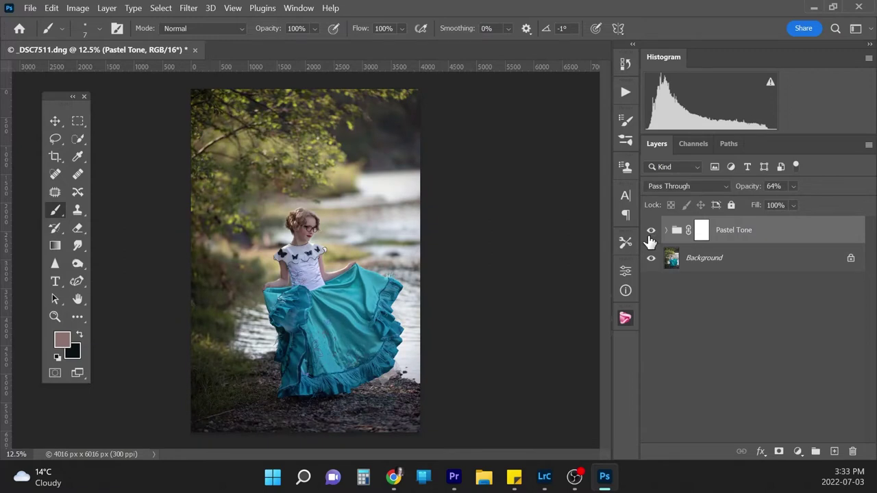
{"action": "left_click", "coordinate": [774, 186]}
{"action": "type", "text": "40"}
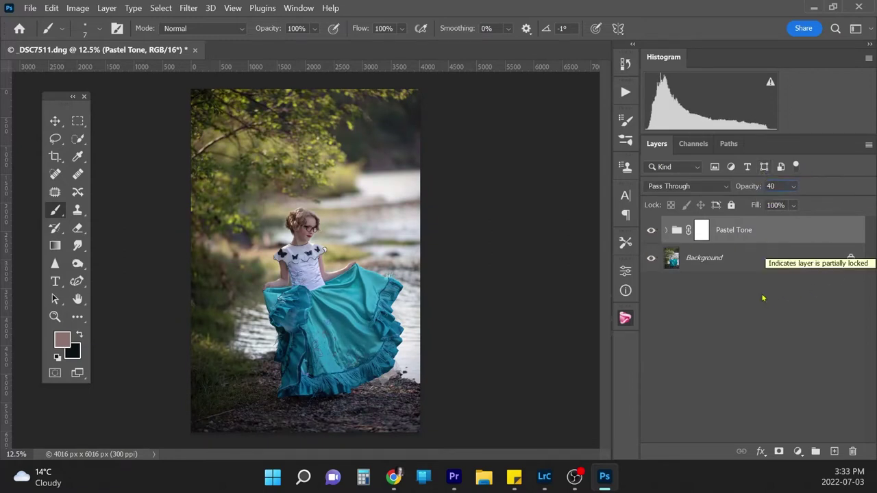
{"action": "key", "text": "Return"}
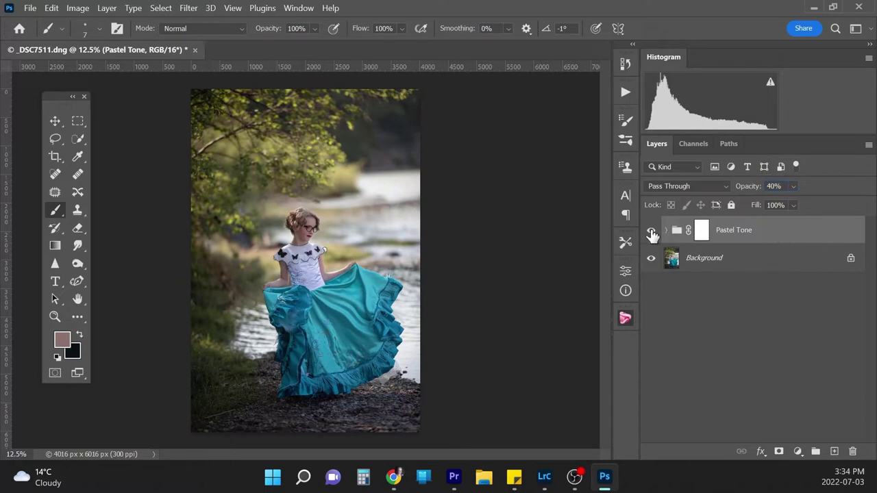
{"action": "left_click", "coordinate": [651, 231]}
{"action": "left_click", "coordinate": [651, 231]}
{"action": "left_click", "coordinate": [652, 233]}
{"action": "left_click", "coordinate": [652, 233]}
Flatten the Pastel Tone group into the Background layer
{"action": "left_click", "coordinate": [745, 270]}
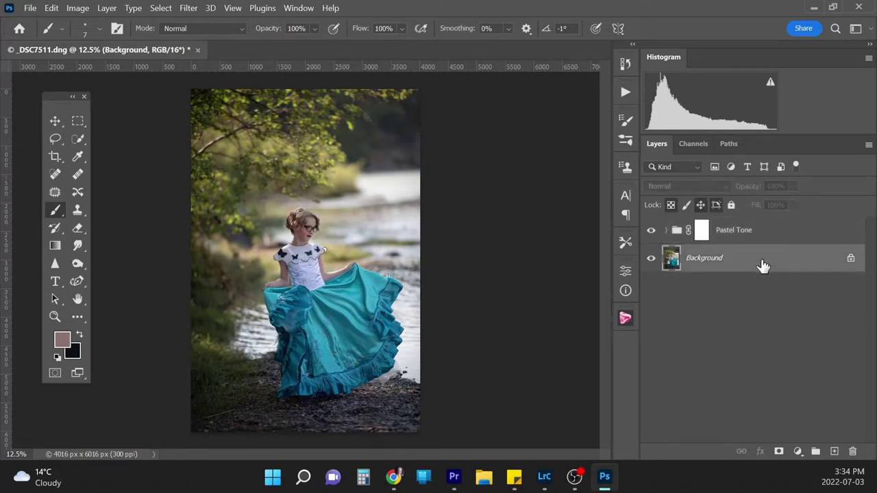
{"action": "right_click", "coordinate": [763, 265]}
{"action": "left_click", "coordinate": [793, 215]}
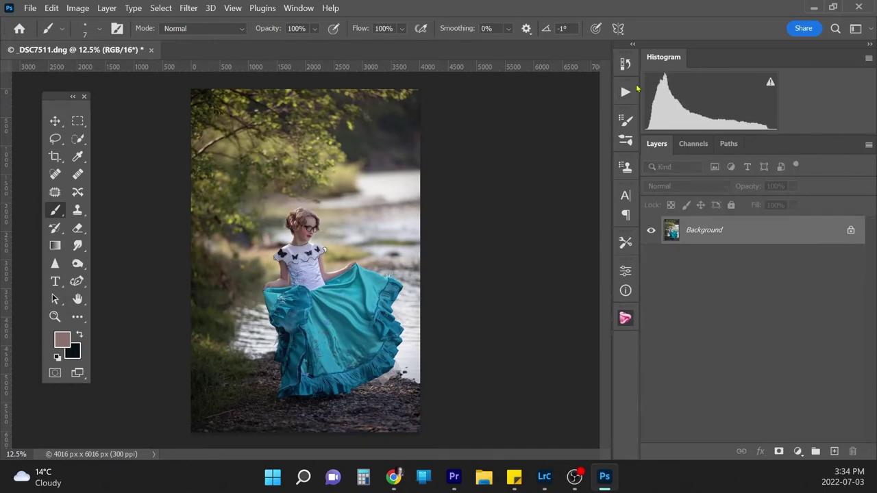
Run the Pop the greens action from the colour changes set on the flattened portrait
{"action": "left_click", "coordinate": [625, 91]}
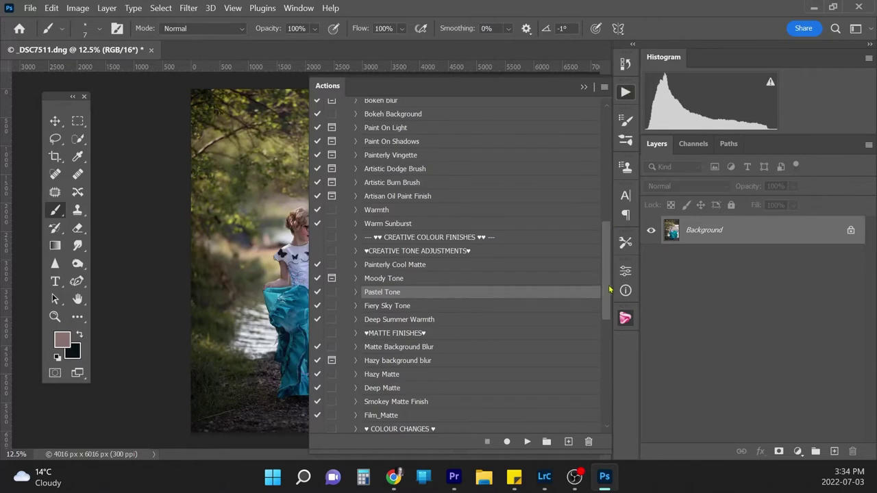
{"action": "left_click_drag", "start_coordinate": [609, 278], "coordinate": [607, 318]}
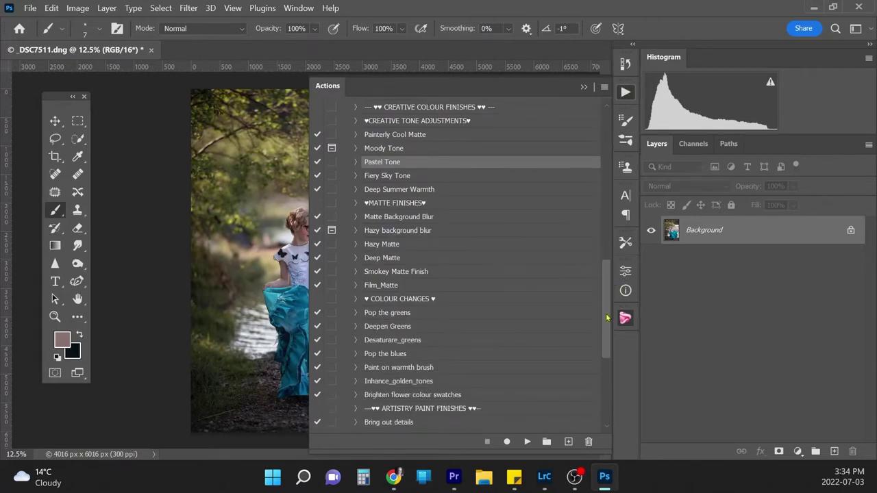
{"action": "left_click", "coordinate": [411, 316]}
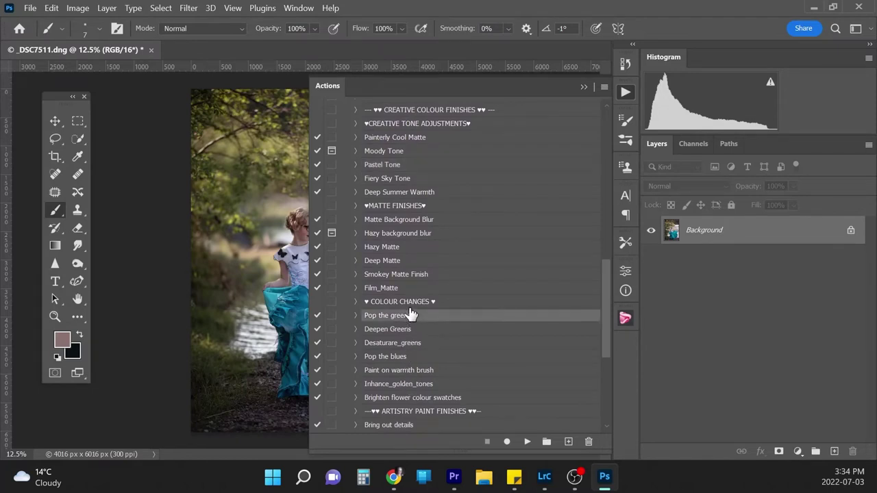
{"action": "left_click", "coordinate": [528, 442]}
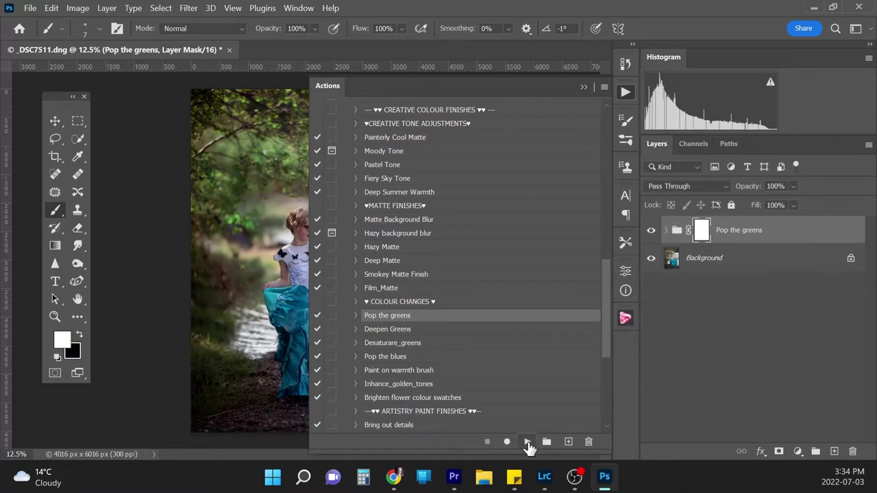
{"action": "left_click", "coordinate": [584, 87]}
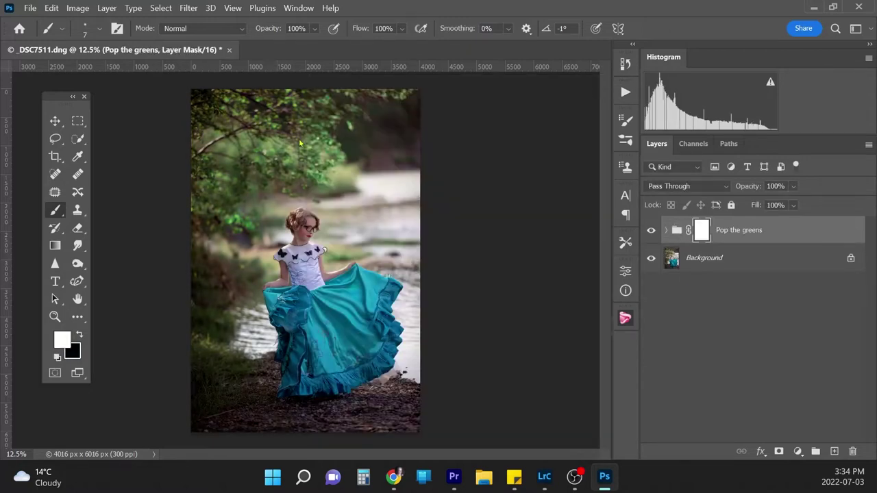
Lower the Pop the greens group's opacity to 50% and compare the portrait with and without it
{"action": "left_click", "coordinate": [793, 186]}
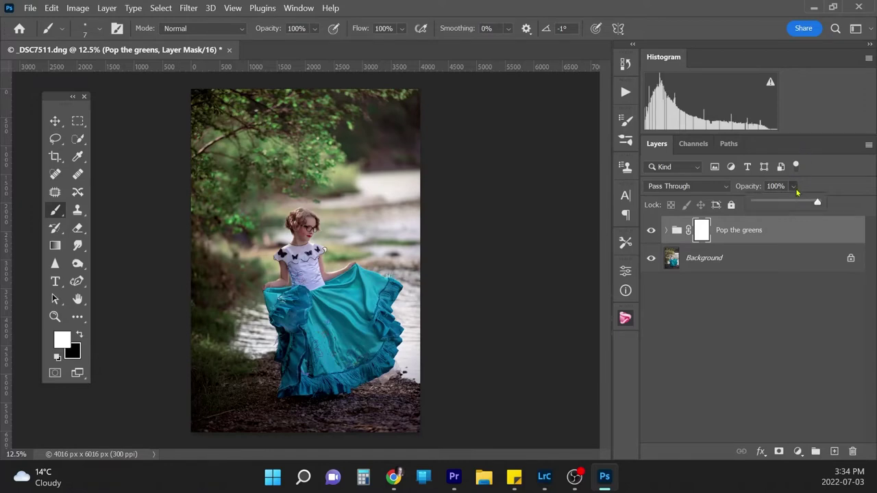
{"action": "left_click", "coordinate": [787, 203]}
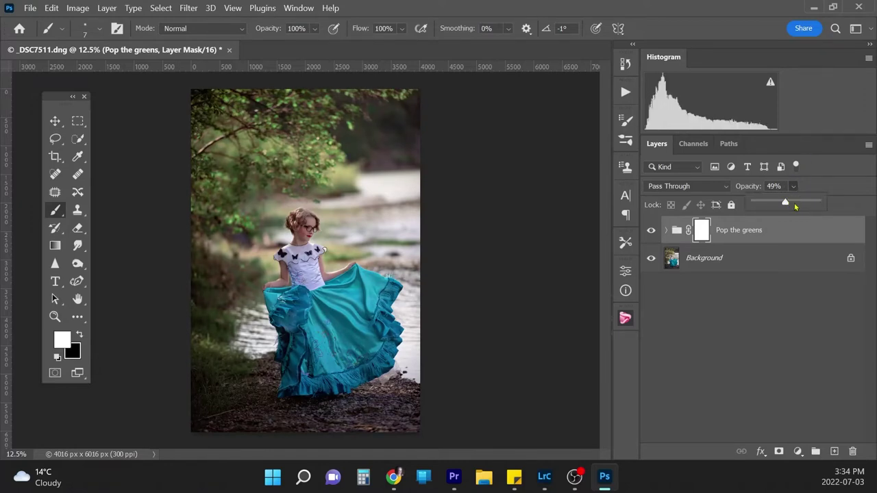
{"action": "left_click_drag", "start_coordinate": [796, 204], "coordinate": [795, 203]}
{"action": "left_click", "coordinate": [759, 178]}
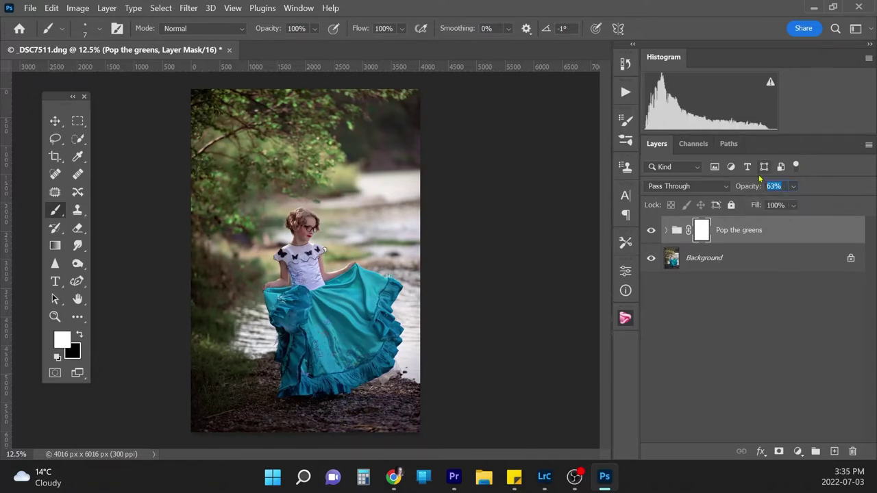
{"action": "type", "text": "60"}
{"action": "type", "text": "50"}
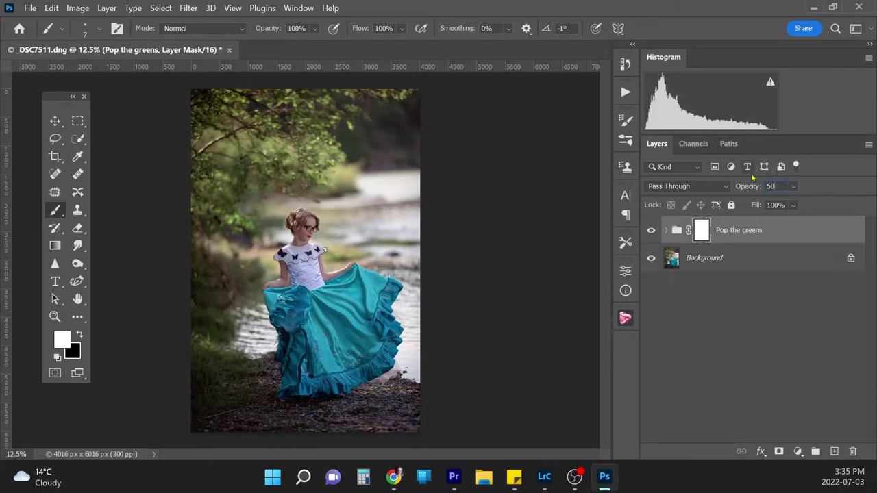
{"action": "left_click", "coordinate": [652, 233]}
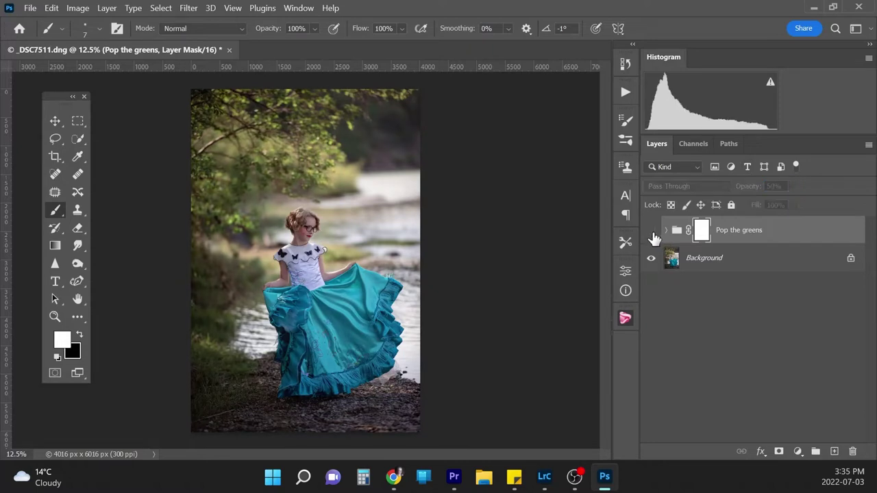
{"action": "left_click", "coordinate": [651, 233]}
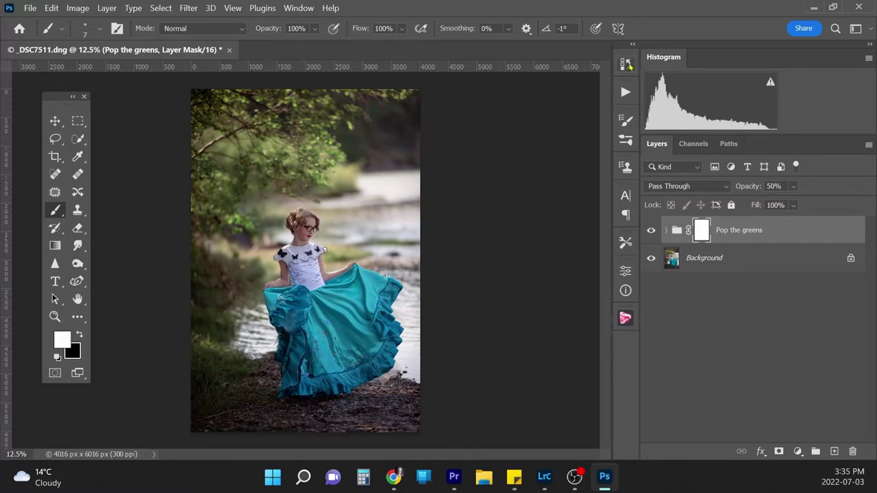
Compare the original _DSC7511.dng history state with Snapshot 1, and check the portrait with and without the Pop the greens group
{"action": "left_click", "coordinate": [625, 64]}
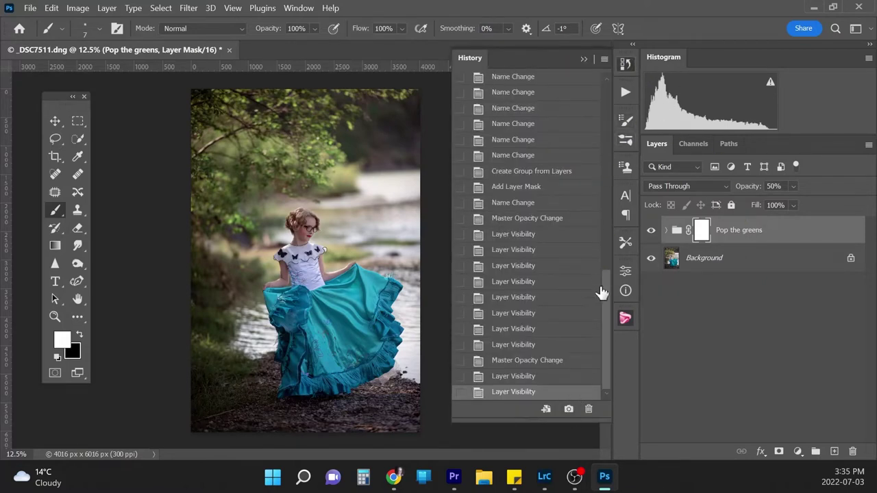
{"action": "left_click_drag", "start_coordinate": [601, 292], "coordinate": [617, 89]}
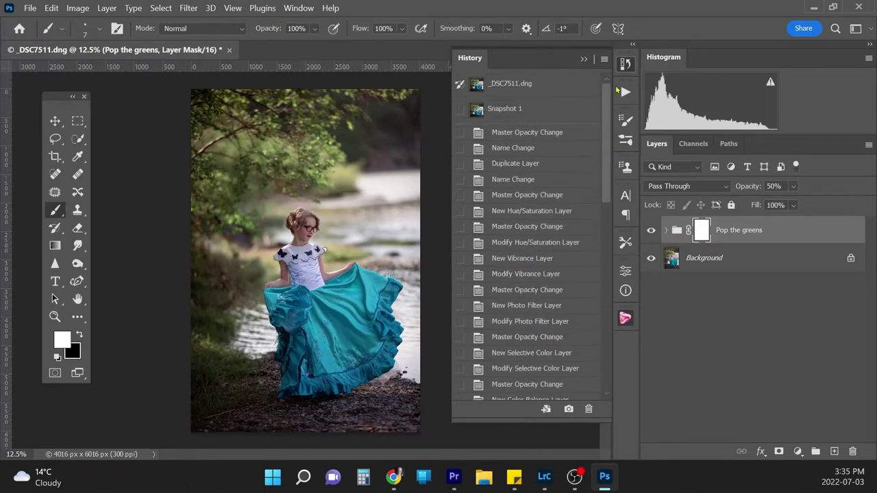
{"action": "left_click", "coordinate": [538, 85]}
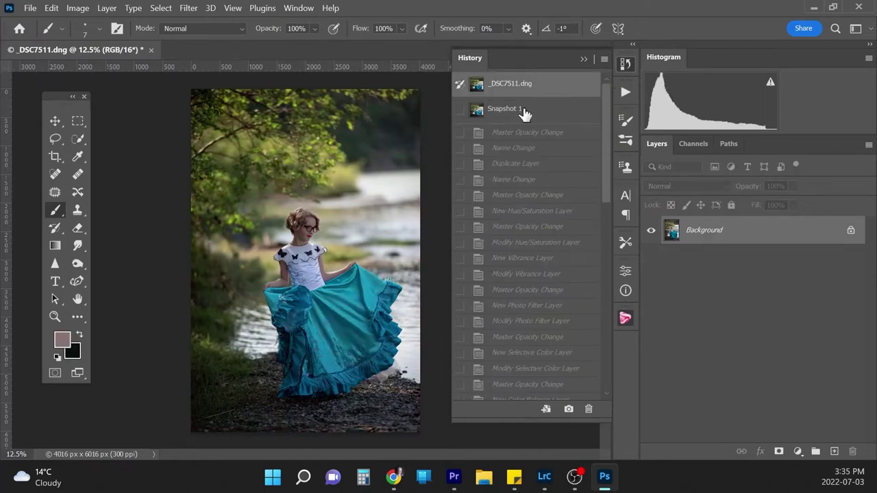
{"action": "left_click", "coordinate": [525, 111]}
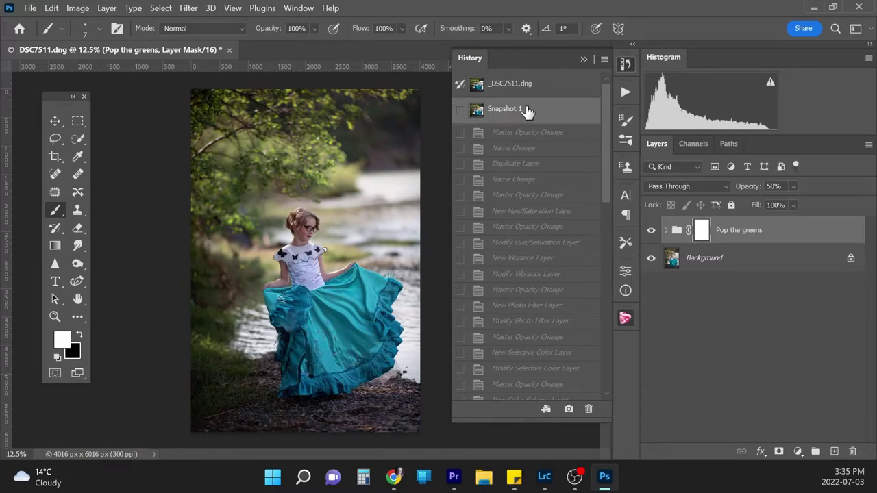
{"action": "left_click", "coordinate": [584, 59]}
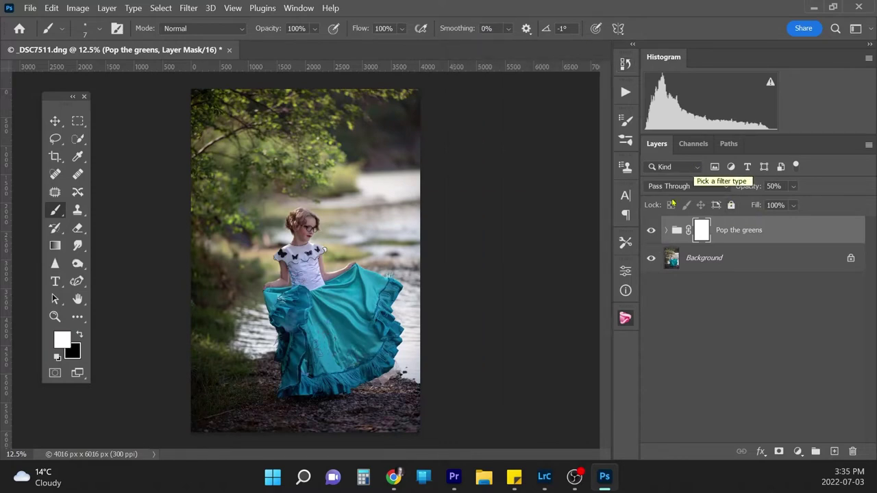
{"action": "left_click", "coordinate": [651, 232]}
{"action": "left_click", "coordinate": [651, 233]}
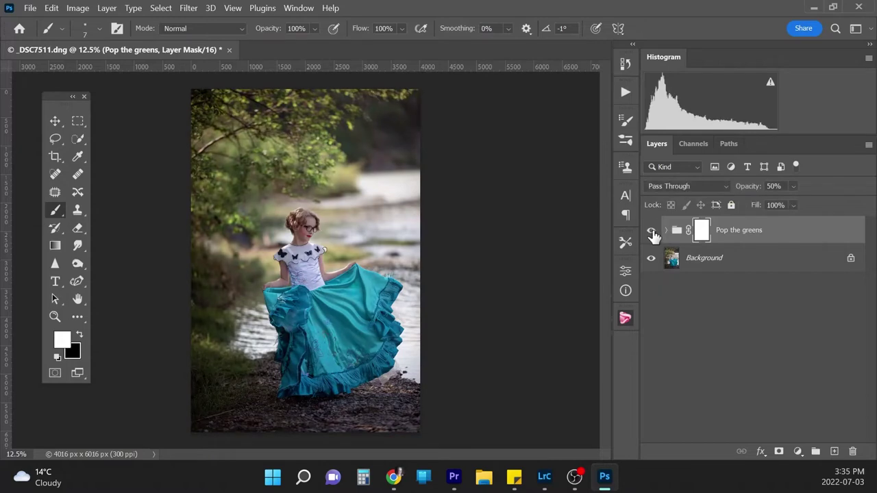
Flatten the Pop the greens group into the Background layer
{"action": "left_click", "coordinate": [774, 266]}
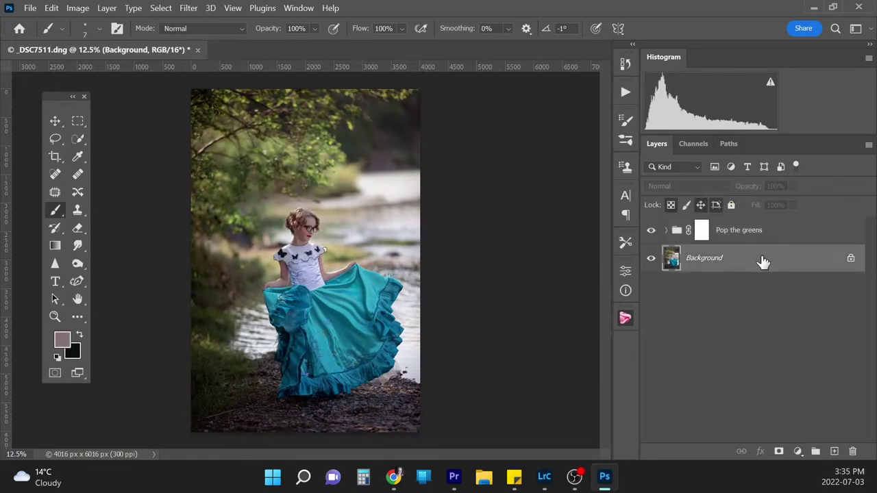
{"action": "right_click", "coordinate": [763, 264]}
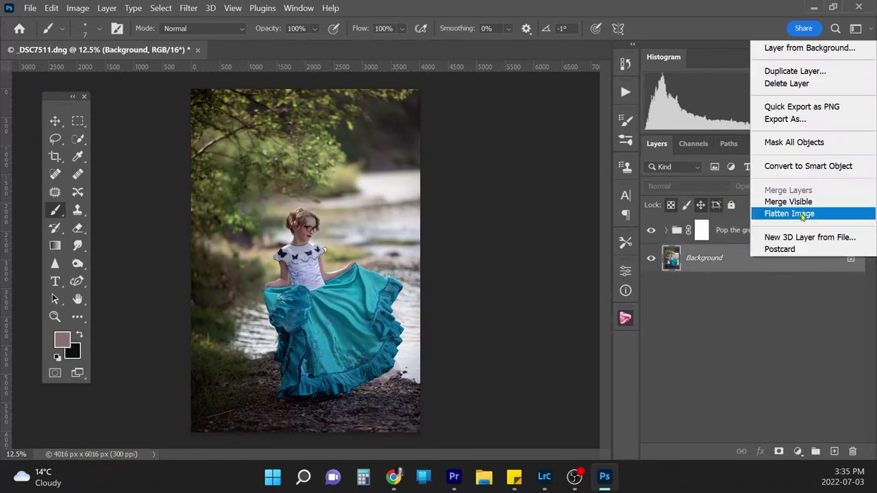
{"action": "left_click", "coordinate": [803, 212]}
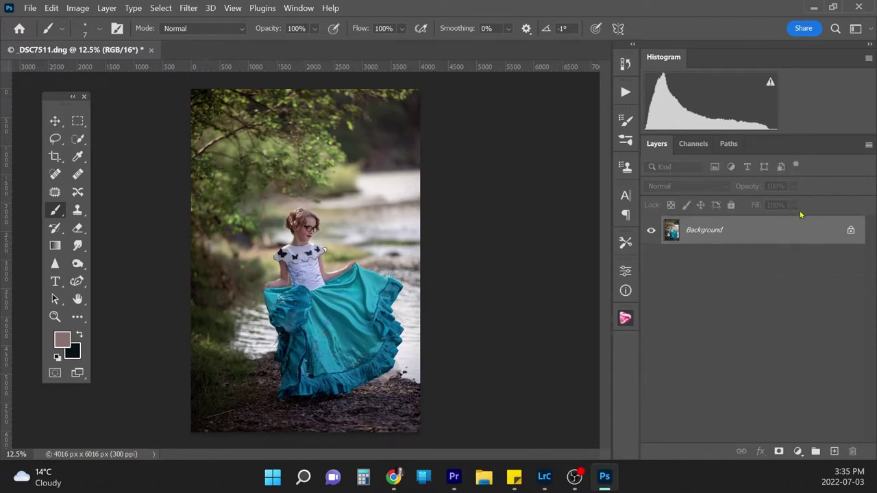
Start the Hazy background blur action from the matte finishes and accept the Haze 1 layer in Darken mode at 0% opacity
{"action": "key", "text": "alt+F9"}
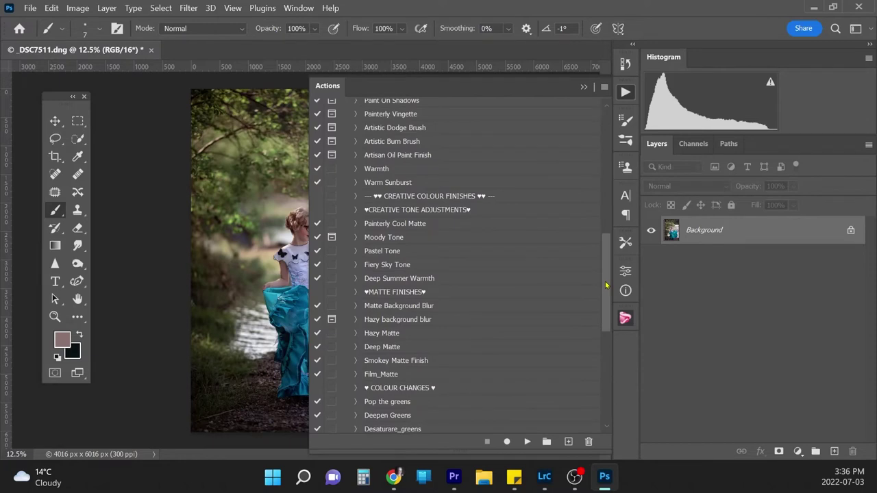
{"action": "left_click_drag", "start_coordinate": [606, 285], "coordinate": [601, 289]}
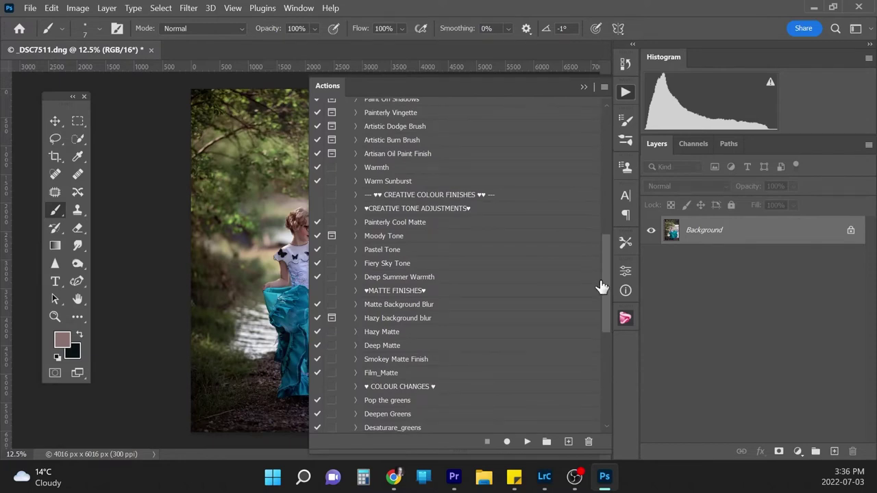
{"action": "left_click", "coordinate": [412, 323]}
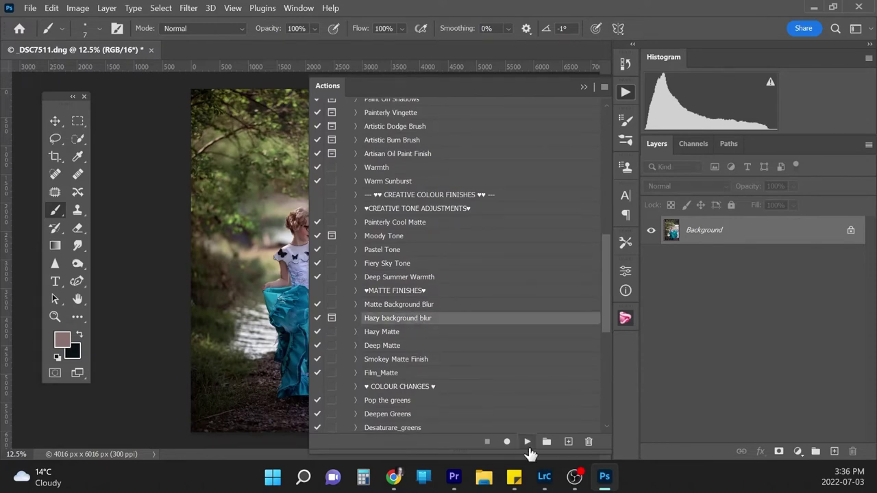
{"action": "left_click", "coordinate": [526, 442]}
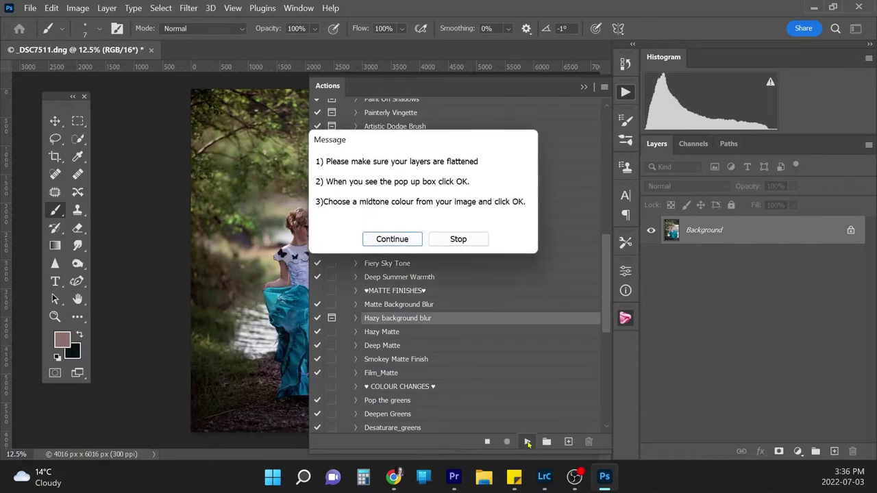
{"action": "left_click", "coordinate": [408, 241]}
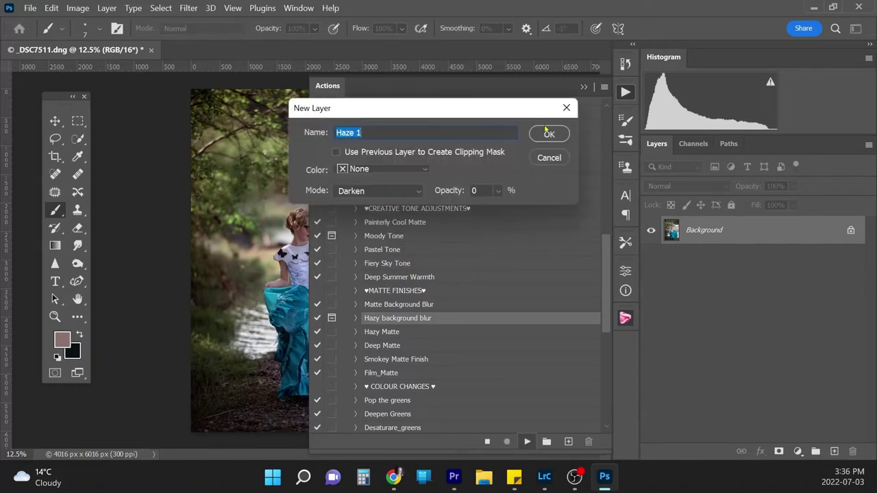
{"action": "left_click", "coordinate": [550, 134]}
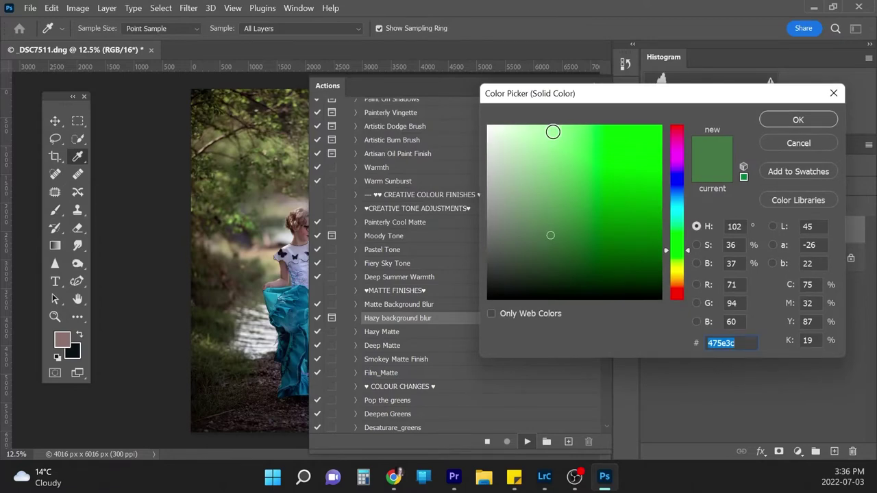
Sample a midtone green from the foliage beside the girl as the haze fill colour and let the action finish
{"action": "left_click", "coordinate": [263, 269]}
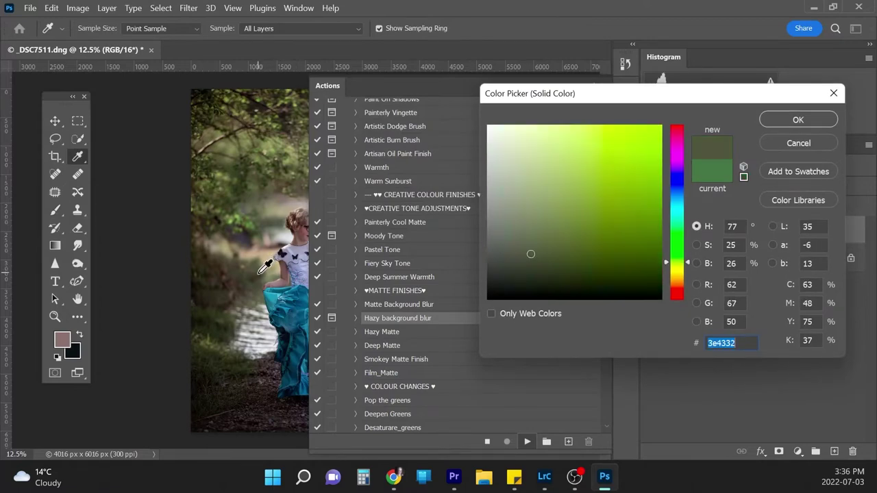
{"action": "left_click", "coordinate": [245, 211]}
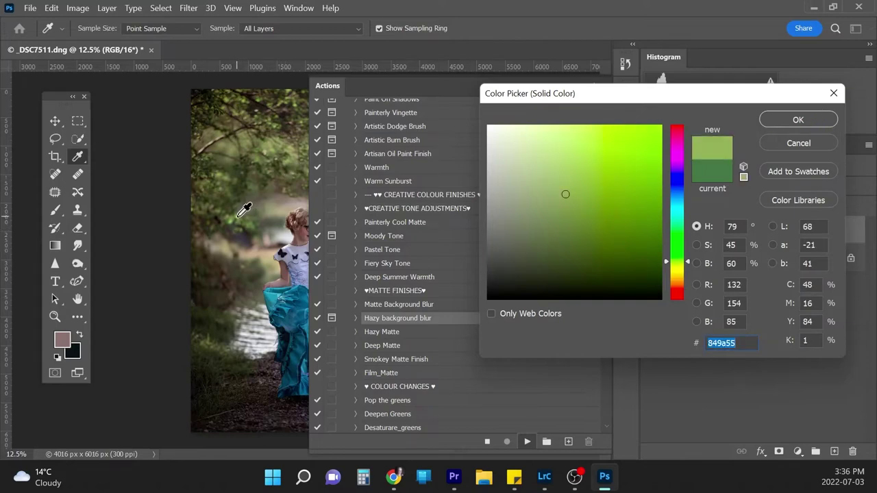
{"action": "left_click", "coordinate": [235, 218]}
{"action": "left_click", "coordinate": [815, 122]}
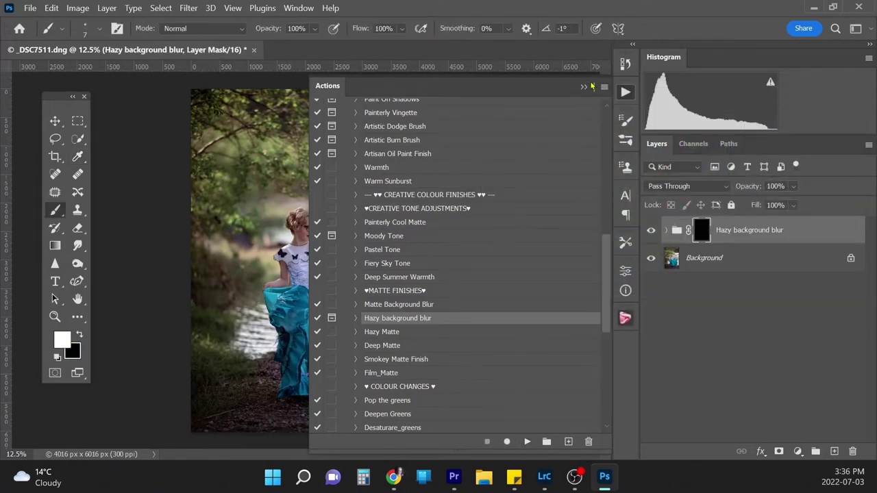
{"action": "left_click", "coordinate": [584, 89]}
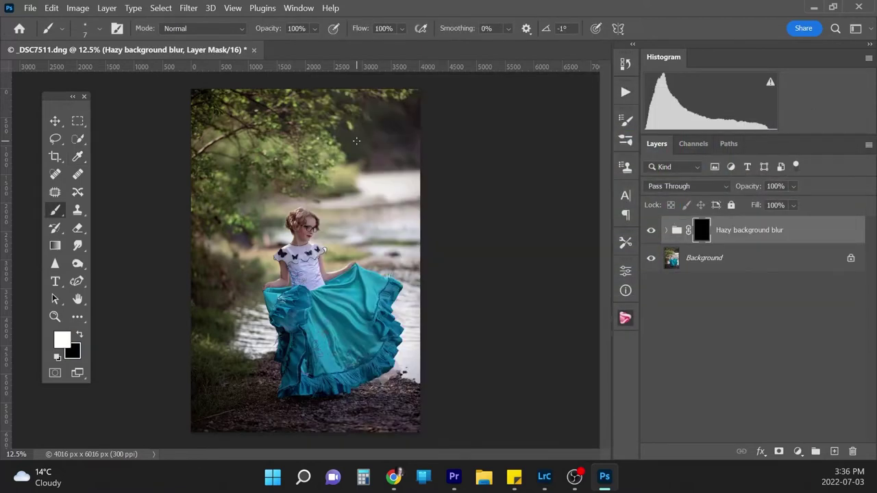
Reveal the haze over the upper foliage and far shore by painting white on the Hazy background blur mask with a soft brush of about 1200 px
{"action": "key", "text": "bracketright"}
{"action": "key", "text": "bracketright"}
{"action": "key", "text": "bracketright"}
{"action": "key", "text": "bracketright"}
{"action": "key", "text": "bracketright"}
{"action": "key", "text": "bracketright"}
{"action": "key", "text": "bracketright"}
{"action": "key", "text": "bracketright"}
{"action": "key", "text": "bracketright"}
{"action": "key", "text": "bracketright"}
{"action": "key", "text": "bracketright"}
{"action": "key", "text": "bracketright"}
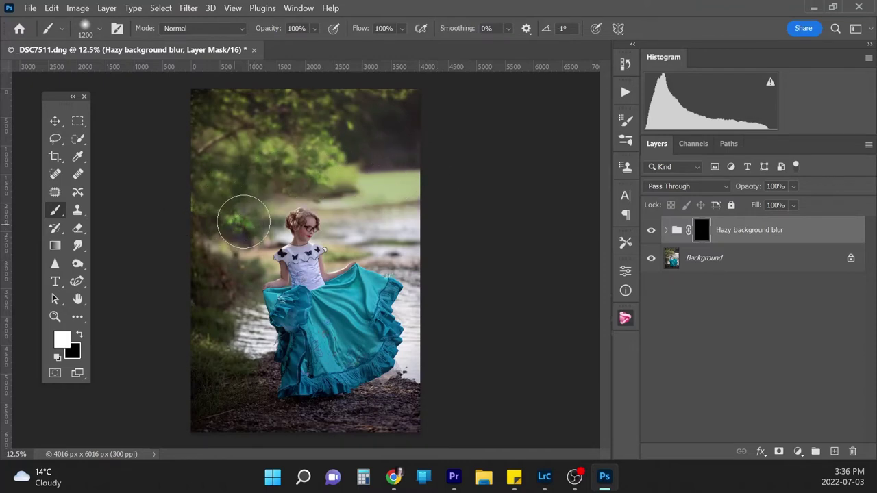
{"action": "key", "text": "bracketright"}
{"action": "key", "text": "bracketright"}
Undo the stroke over the bushes and paint the haze in closer around the girl on the mask with an 800 px brush
{"action": "mouse_move", "coordinate": [218, 257]}
{"action": "left_mouse_down"}
{"action": "mouse_move", "coordinate": [240, 269]}
{"action": "mouse_move", "coordinate": [230, 233]}
{"action": "mouse_move", "coordinate": [202, 359]}
{"action": "mouse_move", "coordinate": [216, 366]}
{"action": "mouse_move", "coordinate": [224, 359]}
{"action": "mouse_move", "coordinate": [230, 331]}
{"action": "mouse_move", "coordinate": [235, 358]}
{"action": "mouse_move", "coordinate": [222, 375]}
{"action": "mouse_move", "coordinate": [230, 341]}
{"action": "mouse_move", "coordinate": [215, 359]}
{"action": "mouse_move", "coordinate": [185, 254]}
{"action": "left_mouse_up"}
{"action": "key", "text": "ctrl+z"}
{"action": "key", "text": "bracketleft"}
{"action": "key", "text": "bracketleft"}
{"action": "key", "text": "bracketleft"}
{"action": "key", "text": "bracketleft"}
{"action": "key", "text": "bracketleft"}
{"action": "key", "text": "bracketleft"}
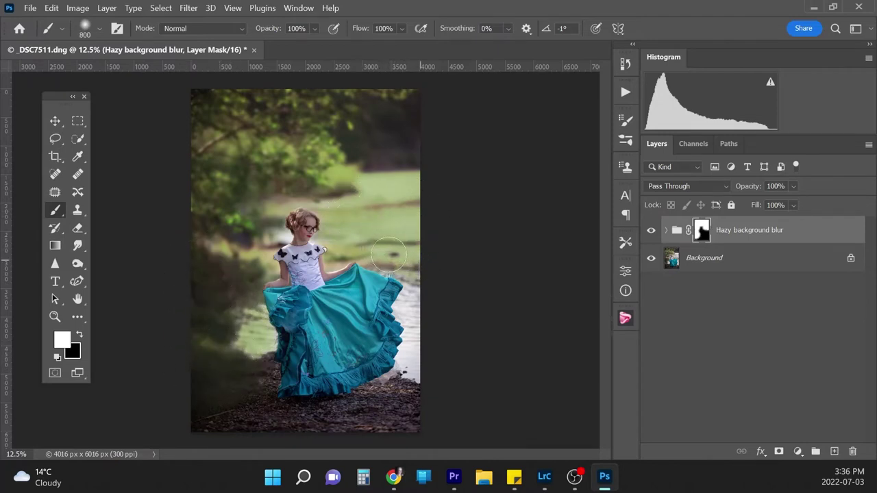
Paint the haze over the water and ground with a brush up to 1100 px, and refine the mask near the girl at 300 px
{"action": "key", "text": "bracketright"}
{"action": "mouse_move", "coordinate": [426, 313]}
{"action": "left_mouse_down"}
{"action": "mouse_move", "coordinate": [431, 339]}
{"action": "mouse_move", "coordinate": [421, 353]}
{"action": "mouse_move", "coordinate": [419, 336]}
{"action": "mouse_move", "coordinate": [418, 378]}
{"action": "mouse_move", "coordinate": [441, 360]}
{"action": "mouse_move", "coordinate": [416, 413]}
{"action": "mouse_move", "coordinate": [257, 424]}
{"action": "mouse_move", "coordinate": [180, 411]}
{"action": "left_mouse_up"}
{"action": "key", "text": "bracketright"}
{"action": "key", "text": "bracketright"}
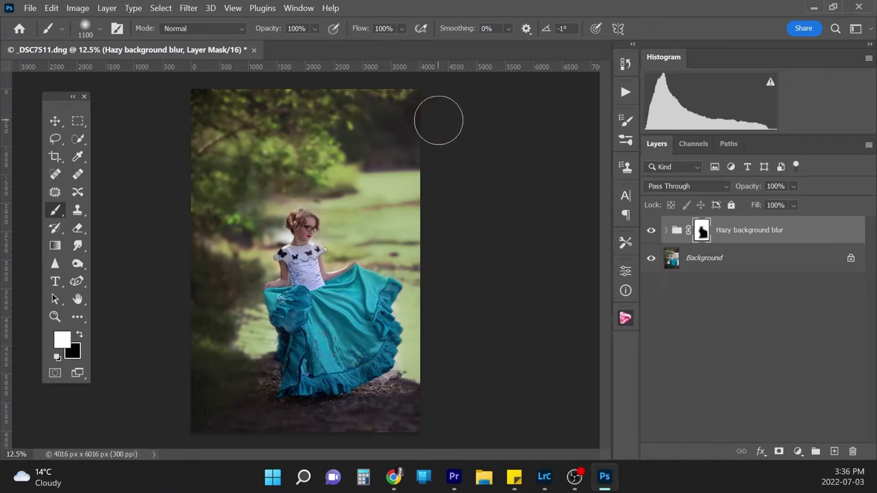
{"action": "key", "text": "bracketleft"}
{"action": "key", "text": "bracketleft"}
{"action": "key", "text": "bracketleft"}
{"action": "key", "text": "bracketleft"}
{"action": "key", "text": "bracketleft"}
{"action": "key", "text": "bracketleft"}
{"action": "key", "text": "bracketleft"}
{"action": "key", "text": "bracketleft"}
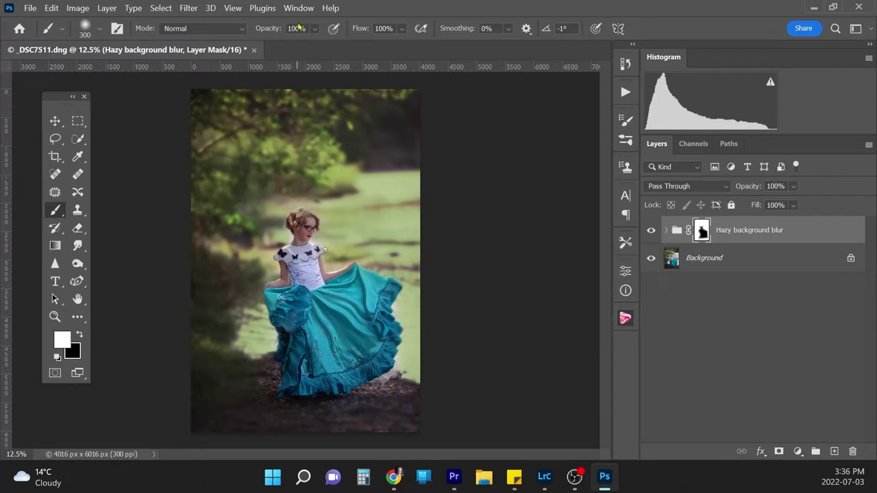
Soften the haze around the girl and her skirt by painting black on the mask with a 1400 px brush at 26% opacity
{"action": "left_click", "coordinate": [315, 31]}
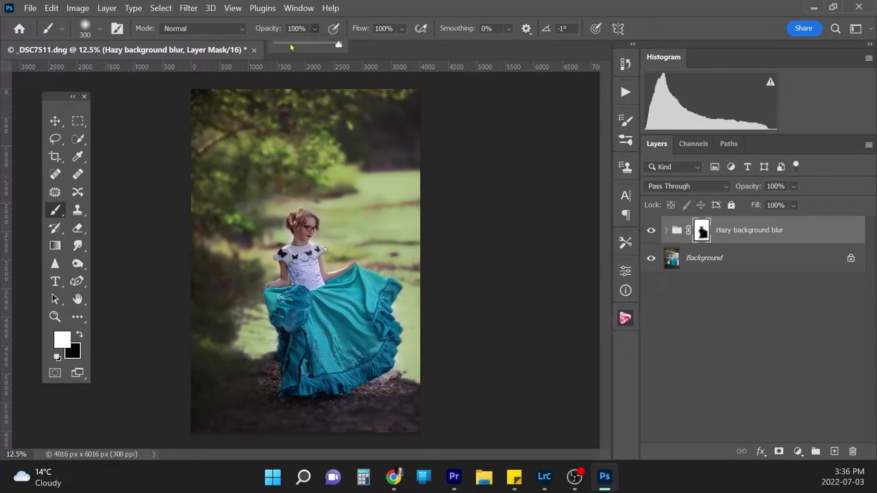
{"action": "left_click", "coordinate": [81, 333]}
{"action": "key", "text": "bracketright"}
{"action": "key", "text": "bracketright"}
{"action": "key", "text": "bracketright"}
{"action": "key", "text": "bracketright"}
{"action": "key", "text": "bracketright"}
{"action": "key", "text": "bracketright"}
{"action": "key", "text": "bracketright"}
{"action": "key", "text": "bracketright"}
{"action": "key", "text": "bracketright"}
{"action": "key", "text": "bracketright"}
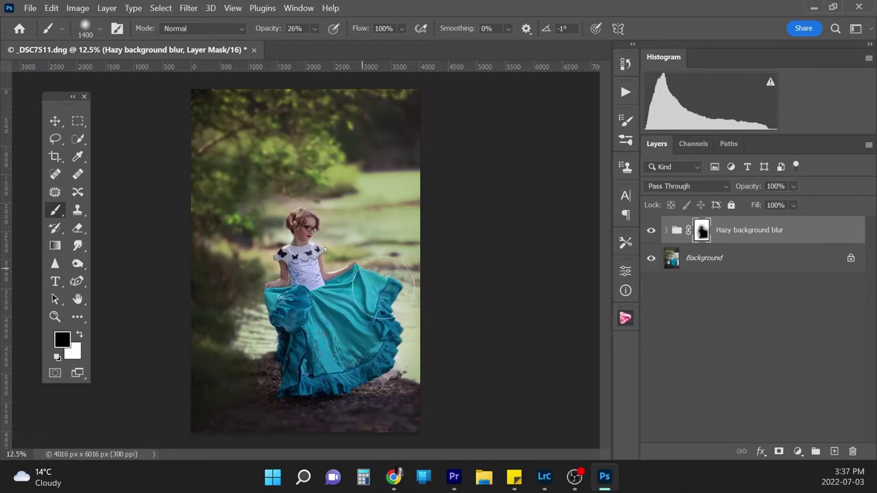
{"action": "left_click_drag", "start_coordinate": [278, 257], "coordinate": [305, 381]}
Reduce the Hazy background blur group's opacity to 50%, comparing the portrait with and without the group
{"action": "left_click", "coordinate": [793, 187]}
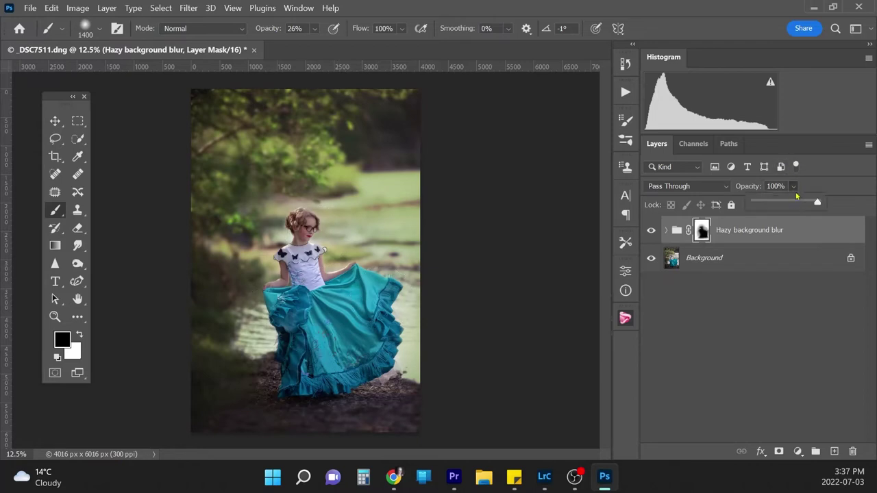
{"action": "left_click_drag", "start_coordinate": [788, 205], "coordinate": [785, 203]}
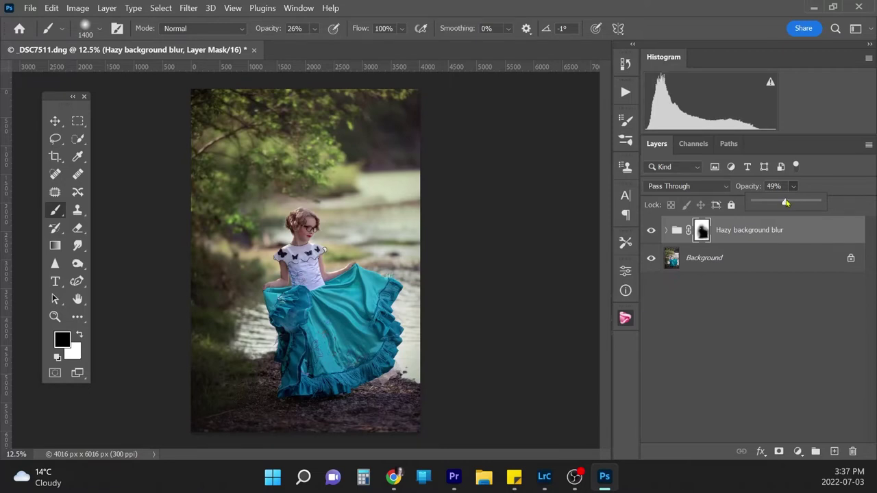
{"action": "left_click", "coordinate": [651, 231]}
{"action": "left_click", "coordinate": [650, 231]}
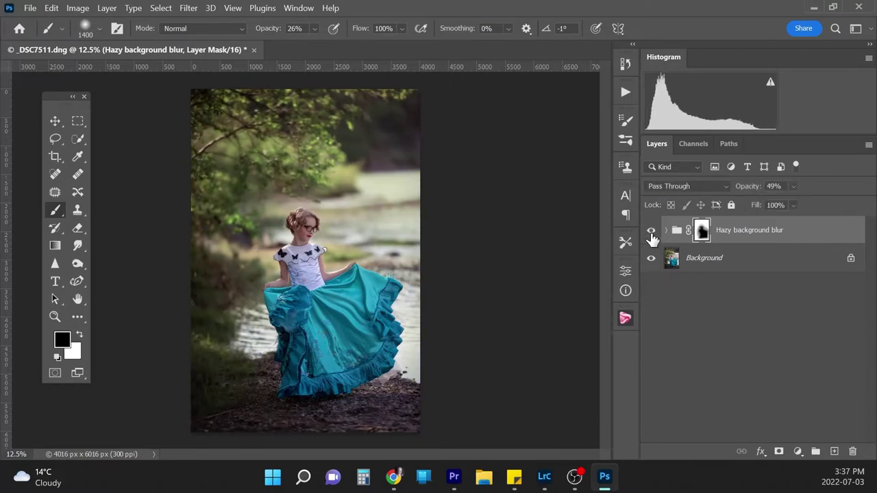
{"action": "left_click", "coordinate": [778, 186]}
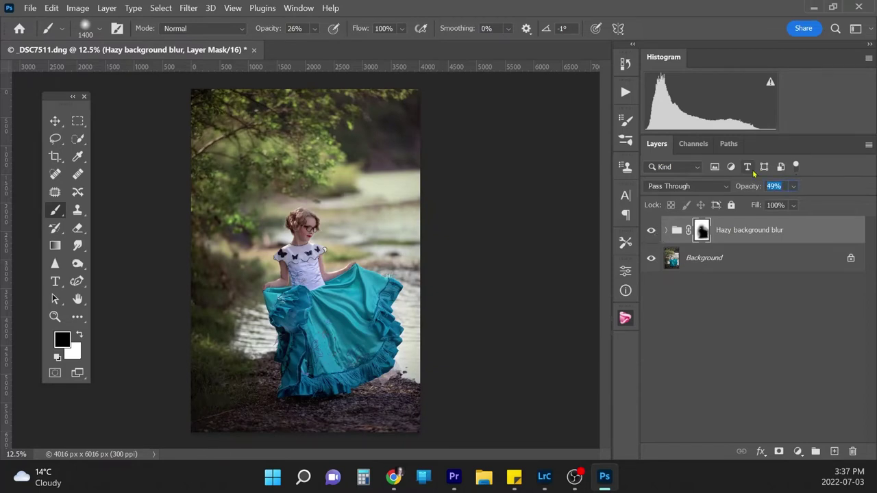
{"action": "type", "text": "50"}
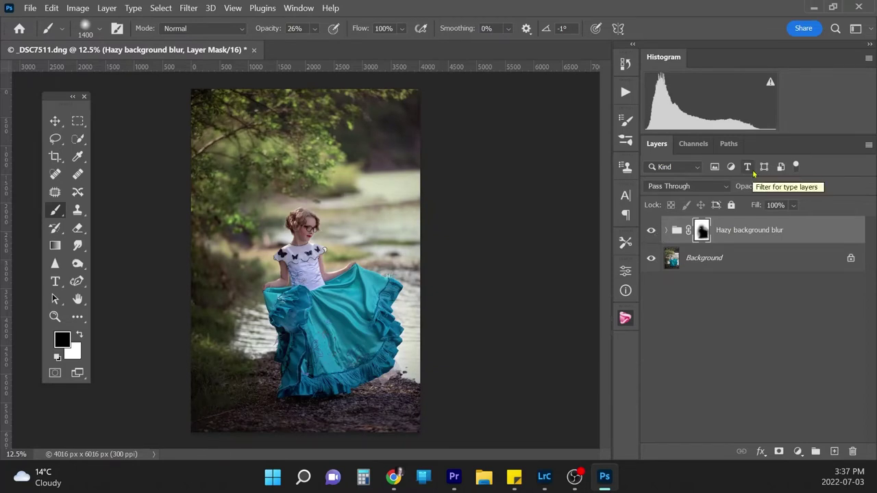
Compare the portrait with and without the Hazy background blur group, both close up and as a whole image
{"action": "key", "text": "ctrl+plus"}
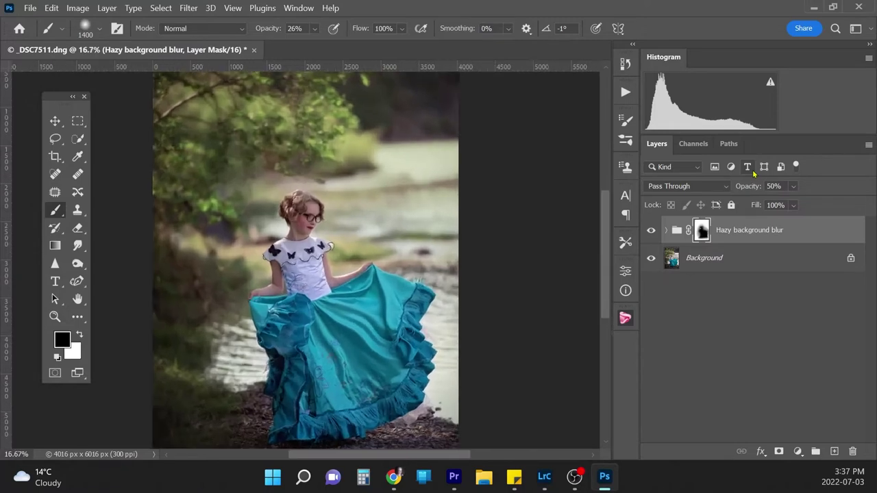
{"action": "scroll", "coordinate": [606, 264], "scroll_direction": "up", "scroll_amount": 1}
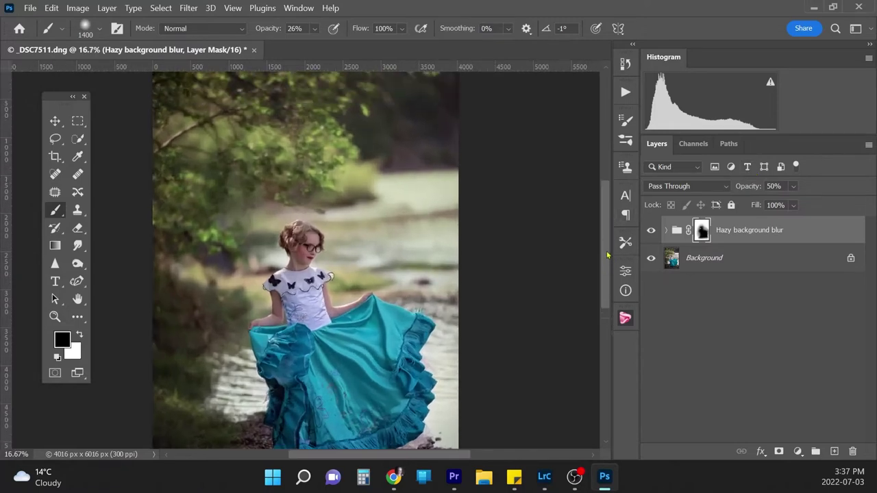
{"action": "left_click", "coordinate": [651, 231]}
{"action": "left_click", "coordinate": [651, 232]}
{"action": "key", "text": "ctrl+minus"}
{"action": "key", "text": "ctrl+minus"}
{"action": "key", "text": "ctrl+plus"}
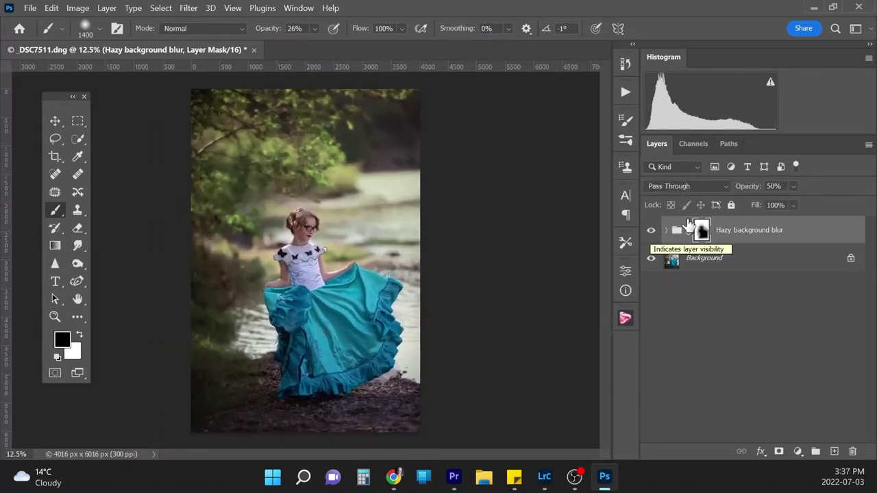
{"action": "left_click", "coordinate": [652, 235]}
{"action": "left_click", "coordinate": [652, 237]}
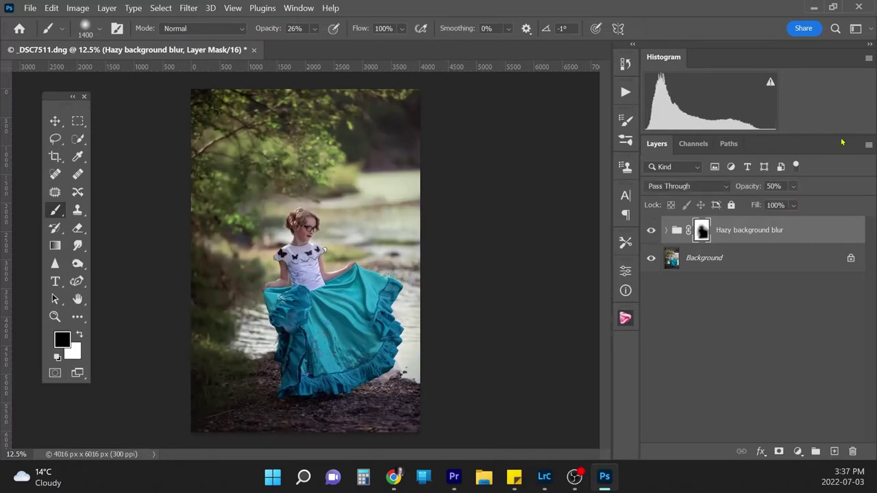
Set the Hazy background blur group's opacity to 40% and check the image with and without it
{"action": "left_click", "coordinate": [773, 186]}
{"action": "type", "text": "40"}
{"action": "key", "text": "Return"}
{"action": "left_click", "coordinate": [652, 239]}
{"action": "left_click", "coordinate": [652, 238]}
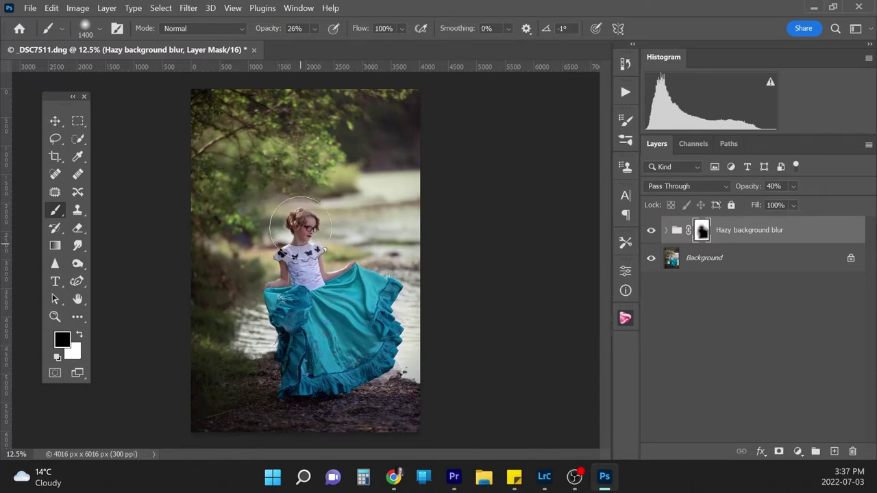
Brush more haze off the girl and her dress on the mask in black at 26% opacity, and compare with the group hidden
{"action": "mouse_move", "coordinate": [291, 390]}
{"action": "left_mouse_down"}
{"action": "mouse_move", "coordinate": [328, 380]}
{"action": "mouse_move", "coordinate": [378, 360]}
{"action": "mouse_move", "coordinate": [284, 388]}
{"action": "mouse_move", "coordinate": [368, 367]}
{"action": "mouse_move", "coordinate": [359, 377]}
{"action": "mouse_move", "coordinate": [391, 314]}
{"action": "mouse_move", "coordinate": [385, 289]}
{"action": "mouse_move", "coordinate": [339, 272]}
{"action": "mouse_move", "coordinate": [322, 213]}
{"action": "mouse_move", "coordinate": [316, 246]}
{"action": "left_mouse_up"}
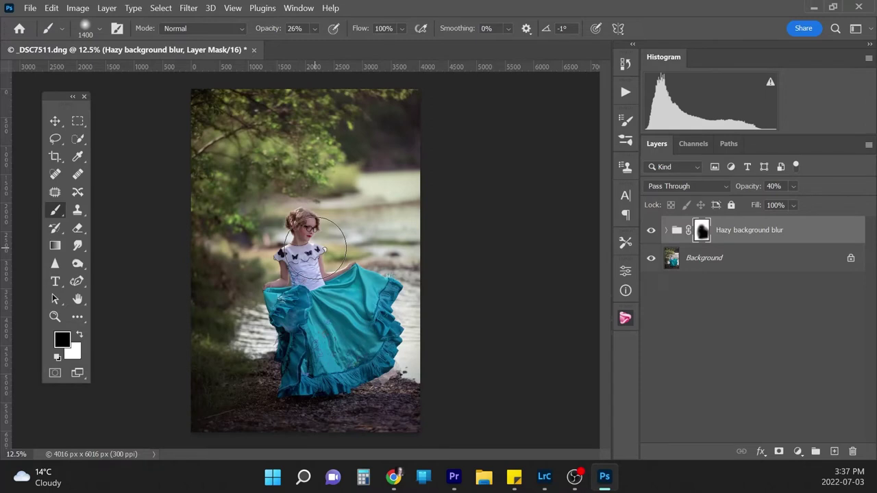
{"action": "left_click", "coordinate": [650, 233]}
{"action": "left_click", "coordinate": [651, 235]}
{"action": "left_click", "coordinate": [651, 234]}
{"action": "left_click", "coordinate": [650, 236]}
Flatten the Hazy background blur group into the Background layer
{"action": "left_click", "coordinate": [757, 261]}
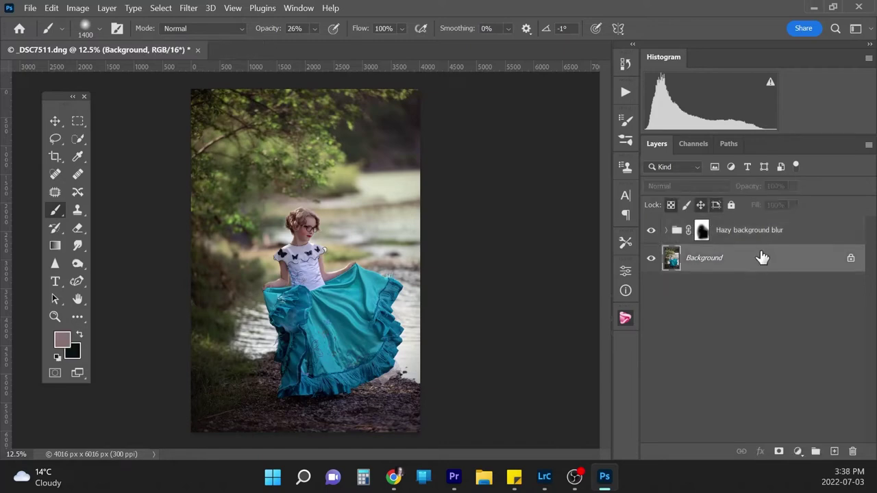
{"action": "right_click", "coordinate": [789, 264]}
{"action": "left_click", "coordinate": [817, 217]}
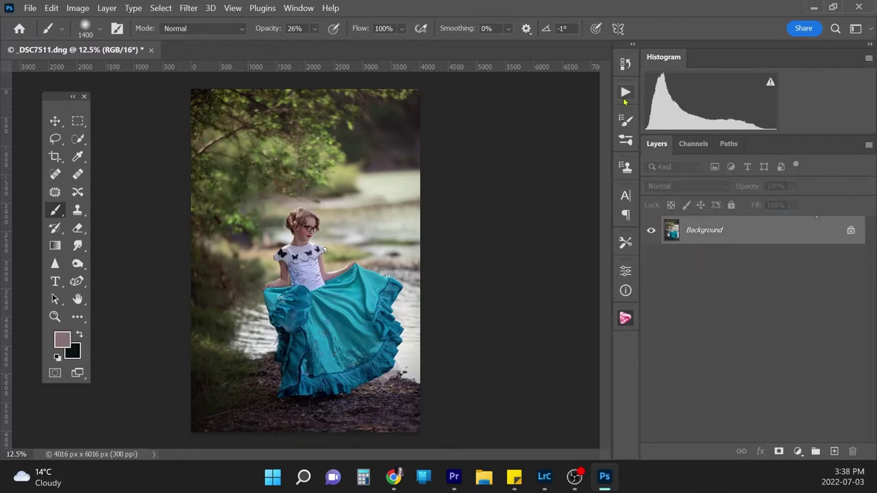
Run the Artistic Dodge Brush action and continue past its instructions
{"action": "left_click", "coordinate": [624, 92]}
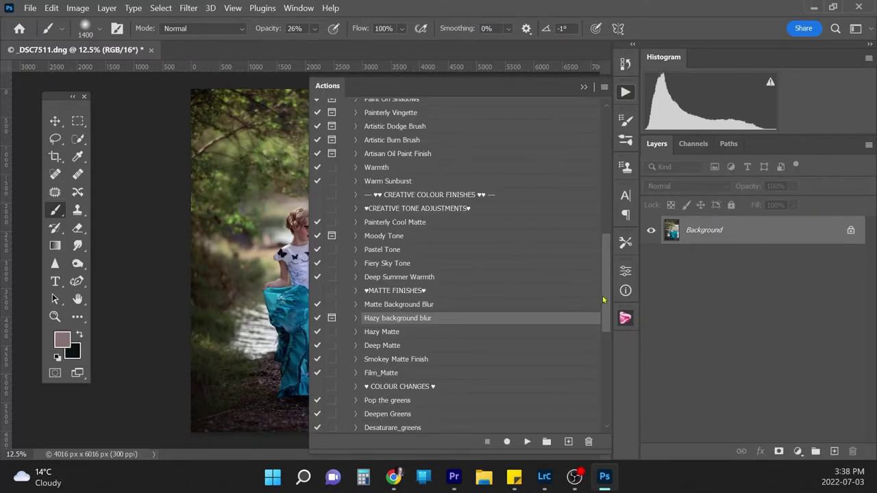
{"action": "left_click_drag", "start_coordinate": [607, 300], "coordinate": [606, 285]}
{"action": "left_click", "coordinate": [404, 179]}
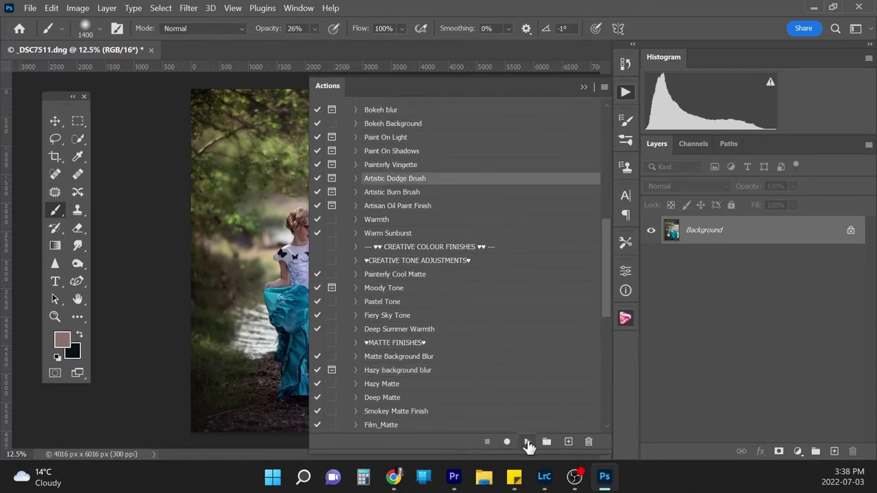
{"action": "left_click", "coordinate": [526, 441]}
{"action": "left_click", "coordinate": [415, 196]}
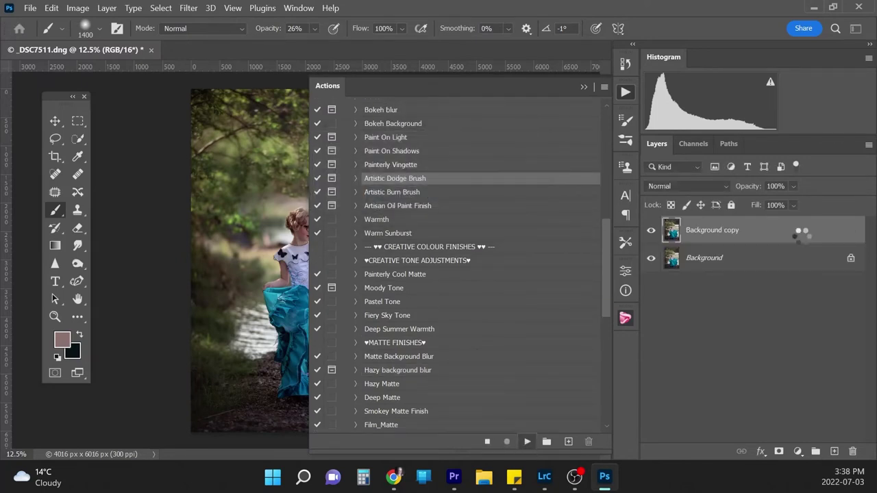
{"action": "left_click", "coordinate": [415, 207]}
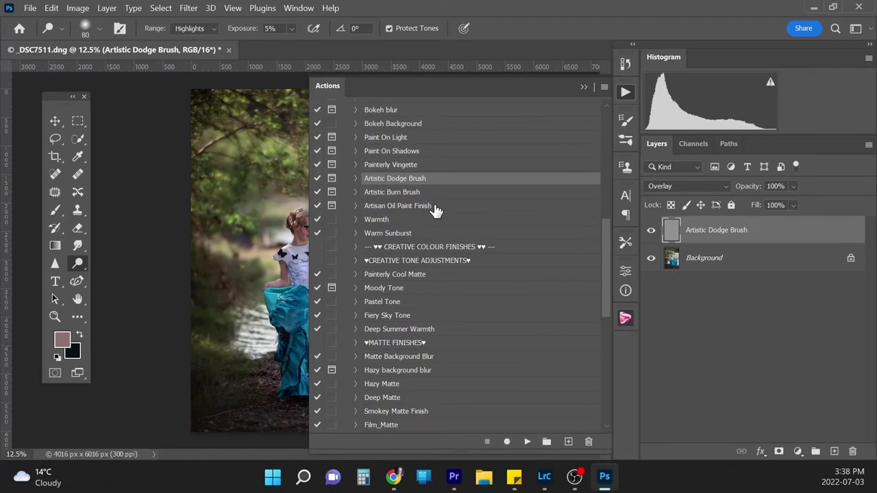
{"action": "left_click", "coordinate": [584, 87]}
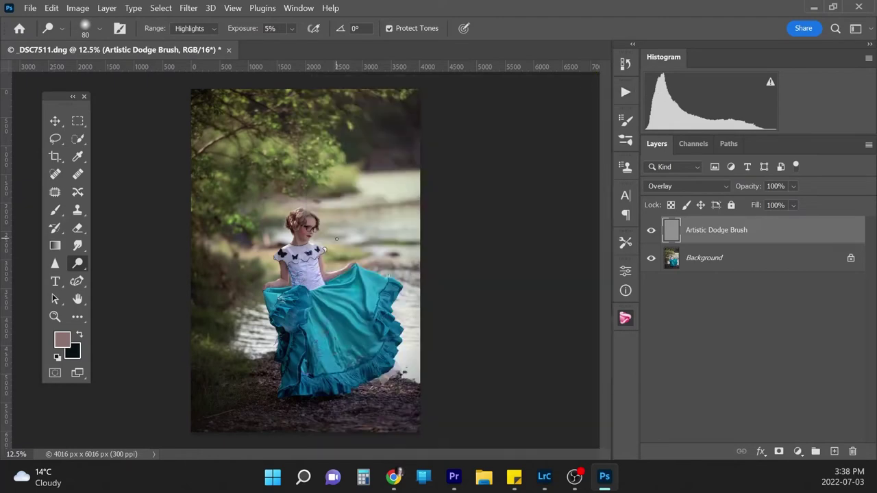
Dodge the highlights in the girl's hair and face close up with a fine brush of about 10 px, at 5% exposure in the Highlights range
{"action": "key", "text": "ctrl+plus"}
{"action": "key", "text": "ctrl+plus"}
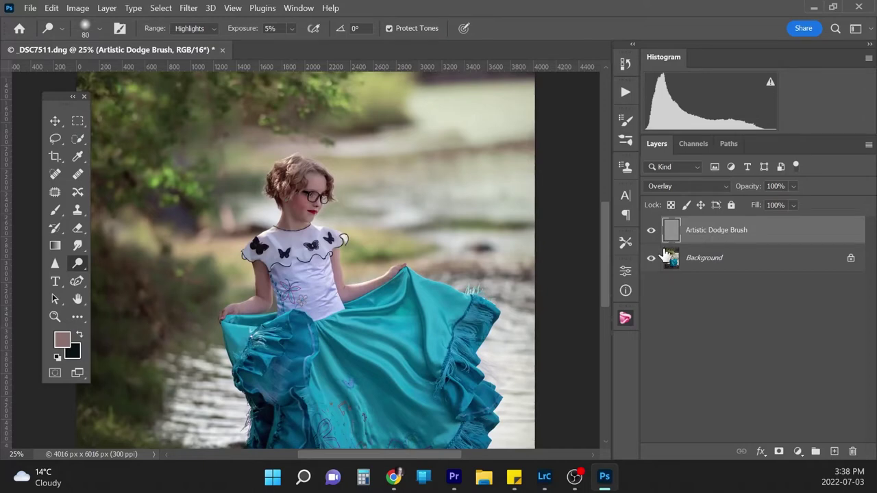
{"action": "key", "text": "ctrl+plus"}
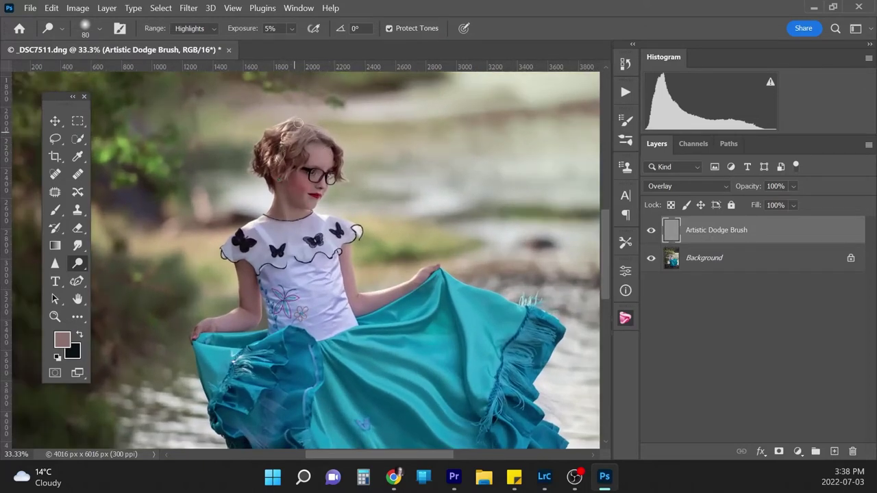
{"action": "key", "text": "bracketleft"}
{"action": "key", "text": "bracketleft"}
{"action": "key", "text": "bracketleft"}
{"action": "key", "text": "bracketright"}
{"action": "key", "text": "bracketright"}
{"action": "key", "text": "bracketright"}
{"action": "key", "text": "bracketright"}
{"action": "key", "text": "bracketleft"}
{"action": "key", "text": "bracketleft"}
{"action": "key", "text": "bracketleft"}
{"action": "key", "text": "bracketleft"}
{"action": "key", "text": "bracketleft"}
{"action": "key", "text": "bracketleft"}
{"action": "key", "text": "bracketleft"}
{"action": "scroll", "coordinate": [322, 158], "scroll_direction": "up", "scroll_amount": 2}
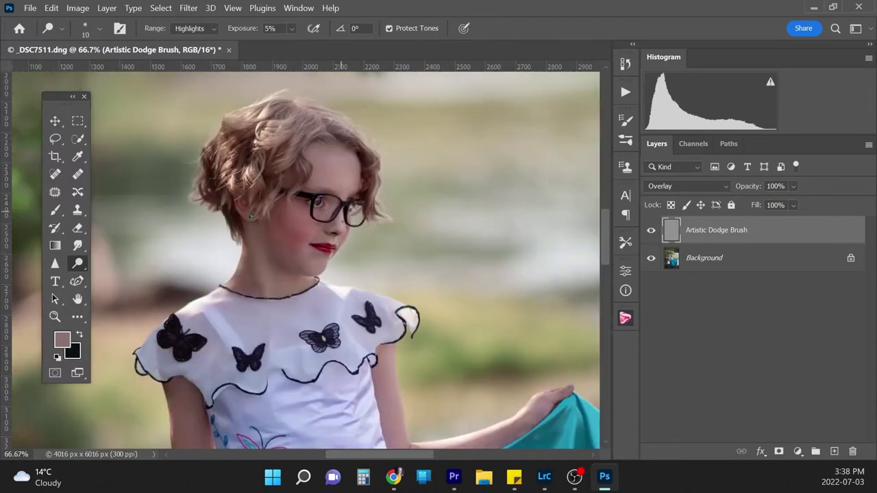
{"action": "key", "text": "bracketleft"}
{"action": "key", "text": "bracketleft"}
{"action": "key", "text": "bracketleft"}
{"action": "scroll", "coordinate": [322, 196], "scroll_direction": "down", "scroll_amount": 1}
Dodge the highlights on the girl's arms and white bodice with a 25 to 30 px brush at 5% exposure
{"action": "key", "text": "bracketright"}
{"action": "key", "text": "bracketright"}
{"action": "key", "text": "bracketright"}
{"action": "key", "text": "bracketright"}
{"action": "key", "text": "bracketright"}
{"action": "key", "text": "bracketright"}
{"action": "scroll", "coordinate": [332, 183], "scroll_direction": "down", "scroll_amount": 3}
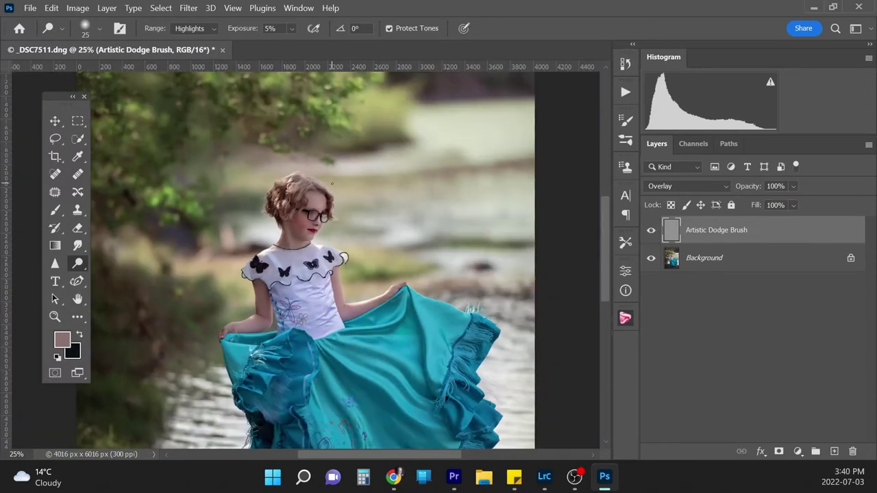
{"action": "key", "text": "bracketright"}
{"action": "key", "text": "bracketright"}
{"action": "key", "text": "bracketright"}
{"action": "key", "text": "bracketleft"}
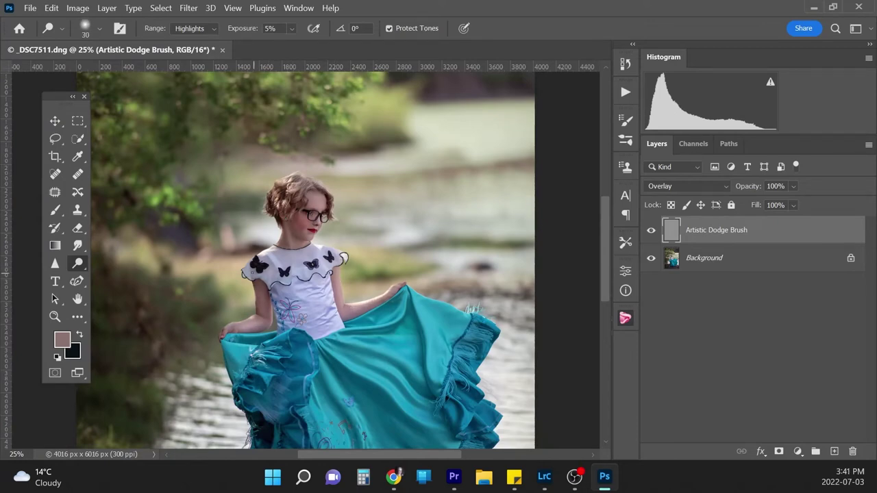
Dodge the highlights along the folds and ruffled hem of the teal skirt with a brush up to 60 px at 5% exposure
{"action": "scroll", "coordinate": [254, 305], "scroll_direction": "down", "scroll_amount": 3}
{"action": "key", "text": "bracketright"}
{"action": "key", "text": "bracketright"}
{"action": "key", "text": "bracketright"}
{"action": "key", "text": "bracketright"}
{"action": "key", "text": "bracketright"}
{"action": "key", "text": "bracketright"}
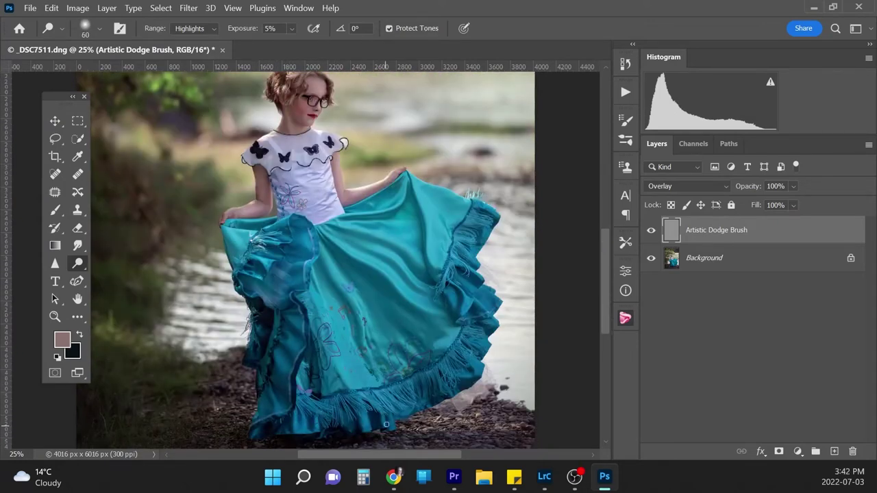
{"action": "mouse_move", "coordinate": [385, 424]}
{"action": "left_mouse_down"}
{"action": "mouse_move", "coordinate": [317, 273]}
{"action": "mouse_move", "coordinate": [374, 336]}
{"action": "mouse_move", "coordinate": [411, 233]}
{"action": "mouse_move", "coordinate": [473, 274]}
{"action": "mouse_move", "coordinate": [479, 309]}
{"action": "left_mouse_up"}
{"action": "key", "text": "ctrl+minus"}
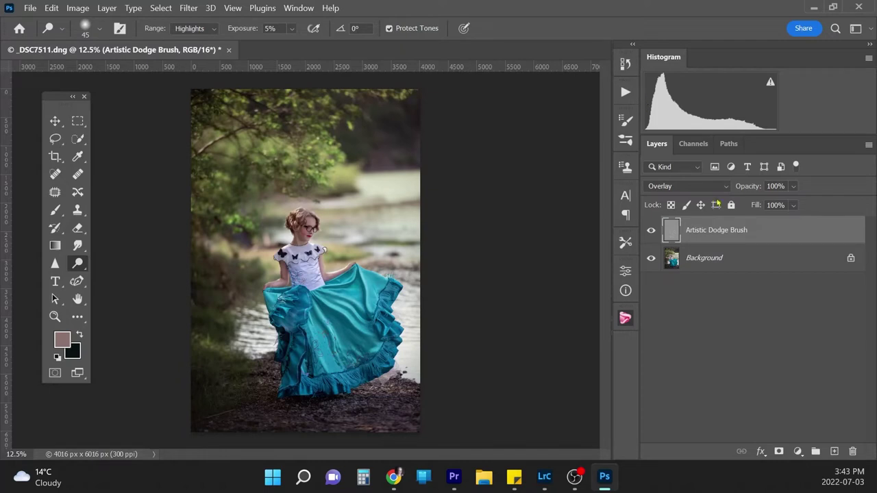
Flatten the Artistic Dodge Brush layer into the Background layer
{"action": "left_click", "coordinate": [748, 257]}
{"action": "right_click", "coordinate": [748, 256]}
{"action": "left_click", "coordinate": [798, 204]}
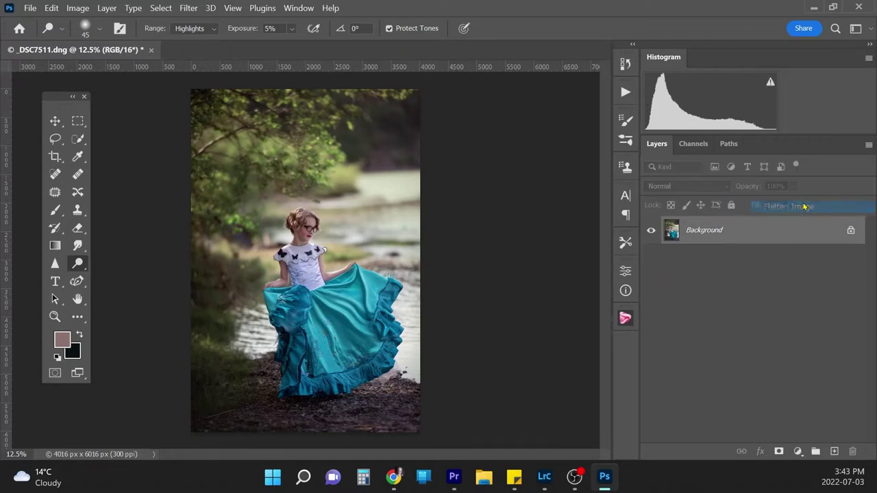
Run the Artistic Burn Brush action on the portrait and continue past its instruction message
{"action": "left_click", "coordinate": [625, 92]}
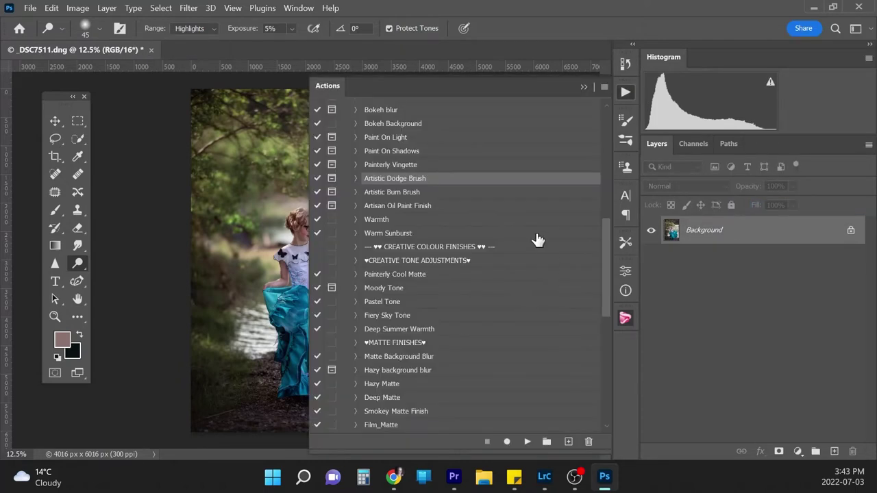
{"action": "left_click", "coordinate": [403, 194]}
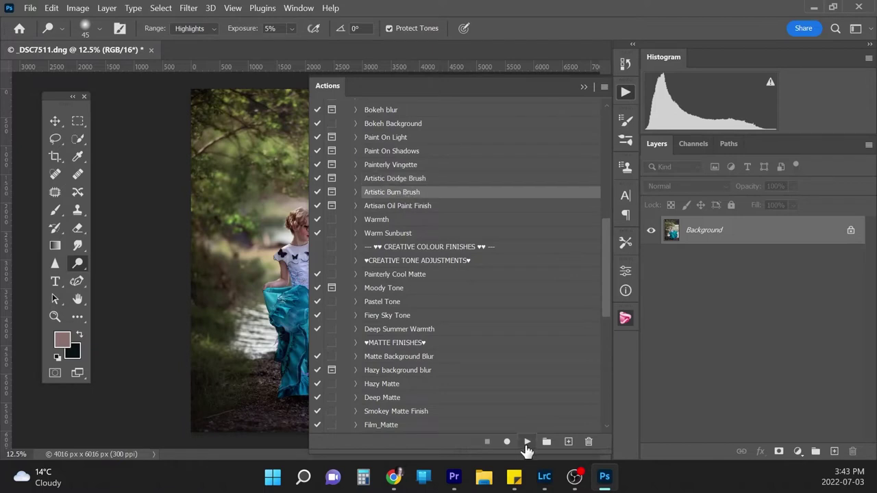
{"action": "left_click", "coordinate": [527, 442]}
{"action": "left_click", "coordinate": [409, 196]}
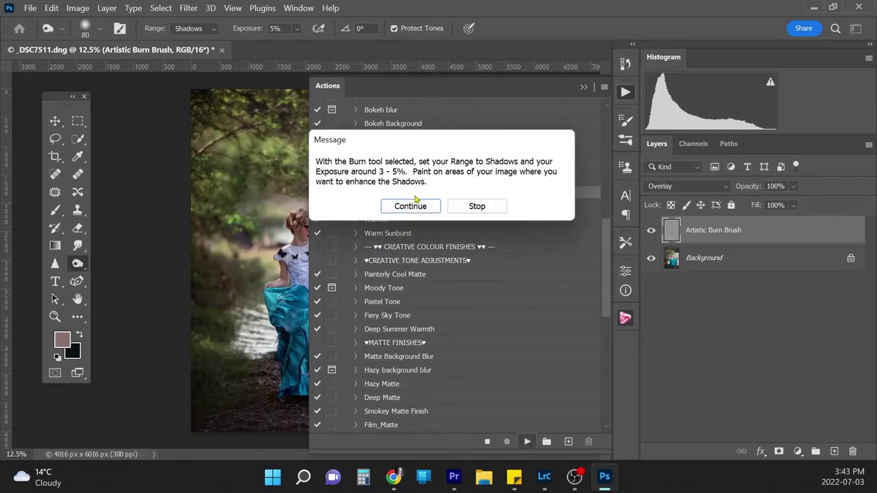
{"action": "left_click", "coordinate": [410, 204]}
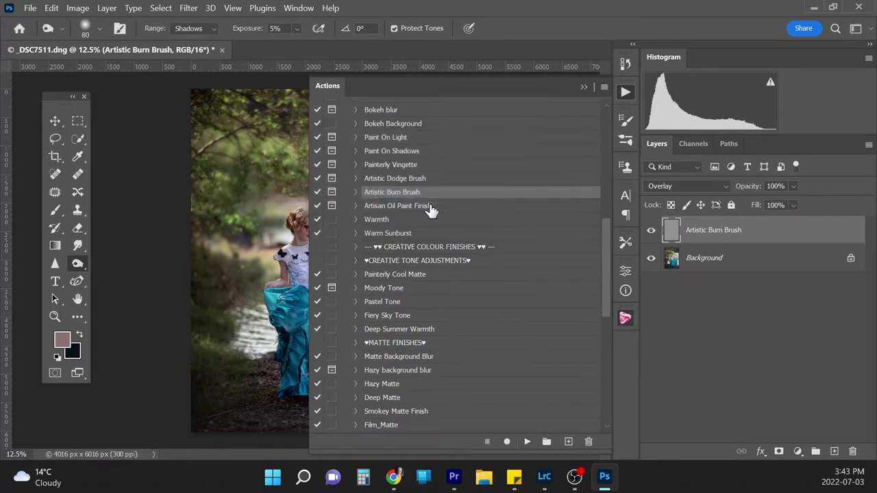
{"action": "left_click", "coordinate": [585, 87]}
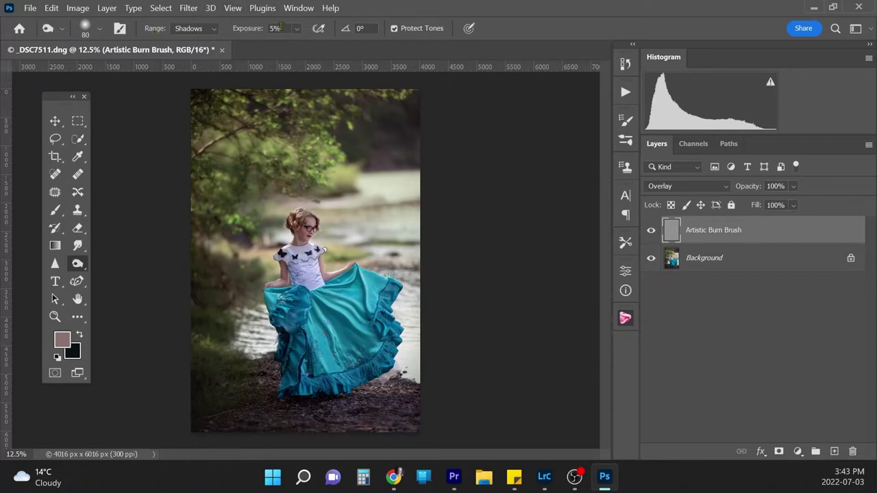
Burn the shadows in the girl's hair close up with a reduced brush, at 5% exposure in the Shadows range
{"action": "key", "text": "ctrl+plus"}
{"action": "key", "text": "ctrl+plus"}
{"action": "key", "text": "ctrl+plus"}
{"action": "key", "text": "ctrl+plus"}
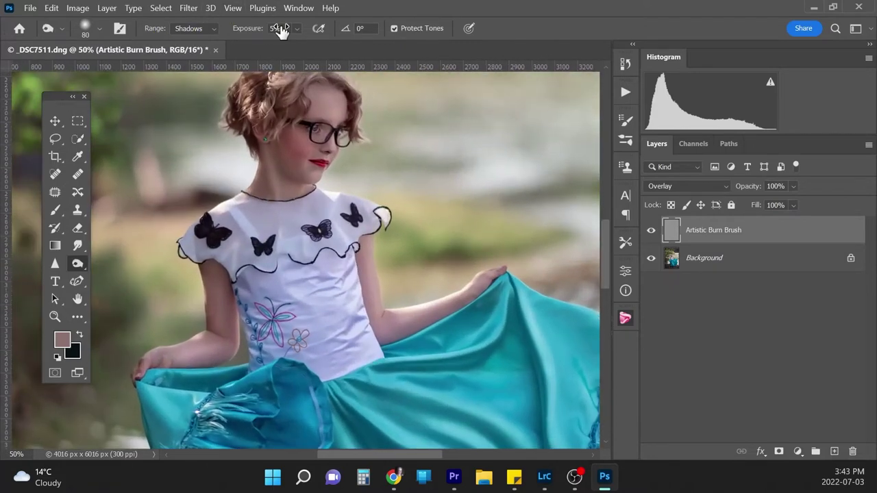
{"action": "key", "text": "ctrl+plus"}
{"action": "scroll", "coordinate": [263, 176], "scroll_direction": "up", "scroll_amount": 4}
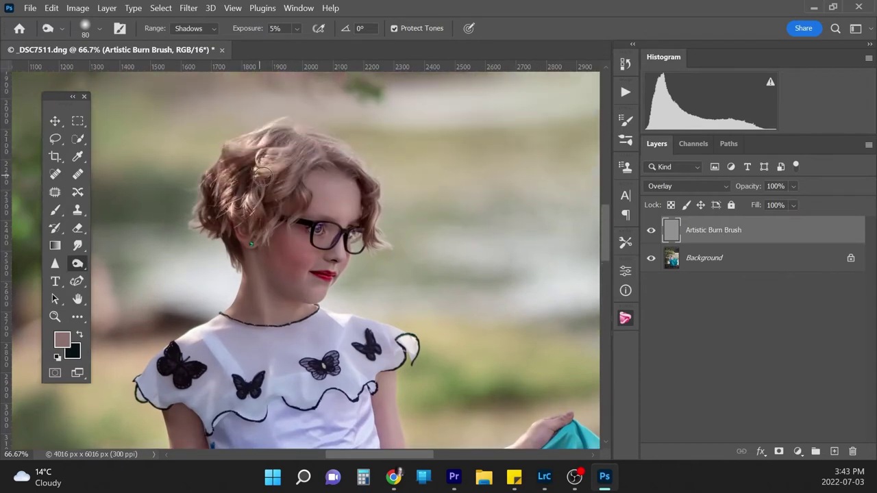
{"action": "key", "text": "bracketleft"}
{"action": "key", "text": "bracketleft"}
{"action": "key", "text": "bracketleft"}
{"action": "key", "text": "bracketleft"}
{"action": "key", "text": "bracketleft"}
{"action": "key", "text": "bracketleft"}
{"action": "mouse_move", "coordinate": [211, 212]}
{"action": "left_mouse_down"}
{"action": "mouse_move", "coordinate": [209, 191]}
{"action": "mouse_move", "coordinate": [245, 174]}
{"action": "mouse_move", "coordinate": [242, 196]}
{"action": "mouse_move", "coordinate": [248, 159]}
{"action": "mouse_move", "coordinate": [274, 204]}
{"action": "mouse_move", "coordinate": [269, 223]}
{"action": "mouse_move", "coordinate": [281, 144]}
{"action": "left_mouse_up"}
Burn the fine shadows on the girl's face around the lips with a 10 to 15 px brush at 5% exposure
{"action": "key", "text": "bracketleft"}
{"action": "key", "text": "bracketleft"}
{"action": "key", "text": "bracketleft"}
{"action": "key", "text": "bracketleft"}
{"action": "key", "text": "bracketright"}
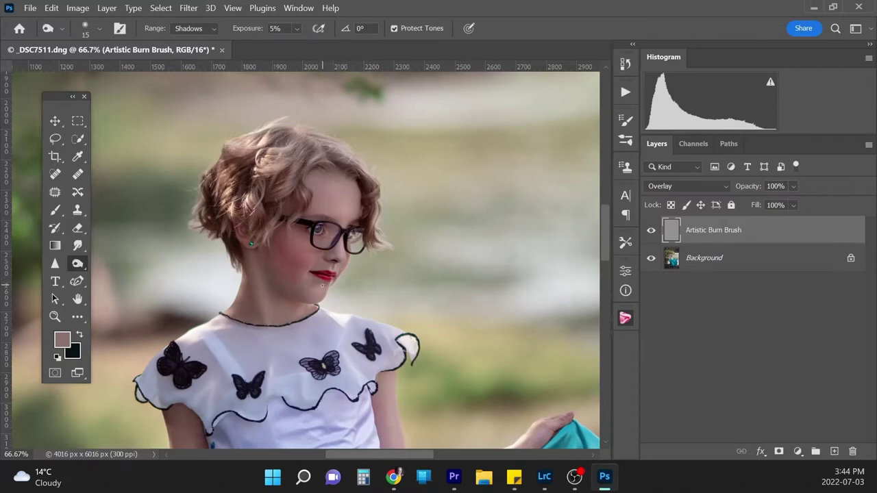
{"action": "key", "text": "bracketleft"}
Burn the shadows on the girl's bodice and upper skirt, enlarging the brush to 40 px at 5% exposure
{"action": "scroll", "coordinate": [604, 236], "scroll_direction": "down", "scroll_amount": 3}
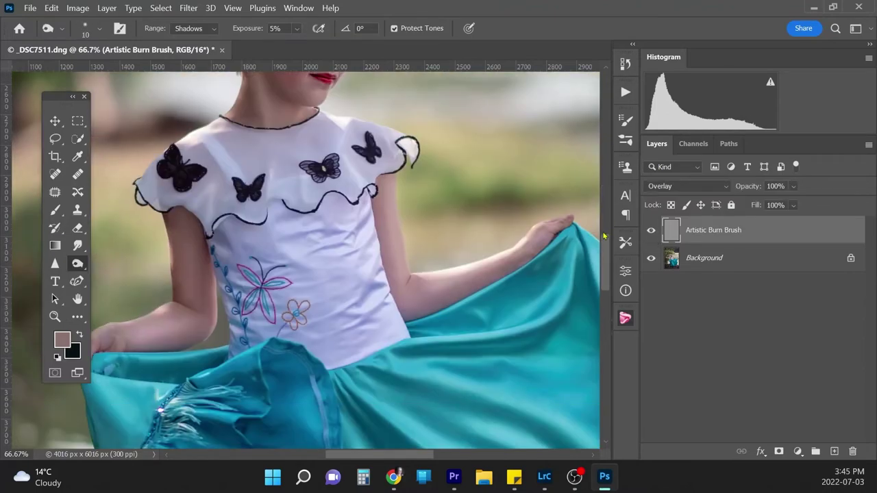
{"action": "key", "text": "ctrl+minus"}
{"action": "key", "text": "bracketright"}
{"action": "key", "text": "bracketright"}
{"action": "key", "text": "bracketright"}
{"action": "key", "text": "bracketright"}
{"action": "key", "text": "bracketright"}
{"action": "key", "text": "bracketright"}
{"action": "key", "text": "ctrl+minus"}
{"action": "key", "text": "ctrl+minus"}
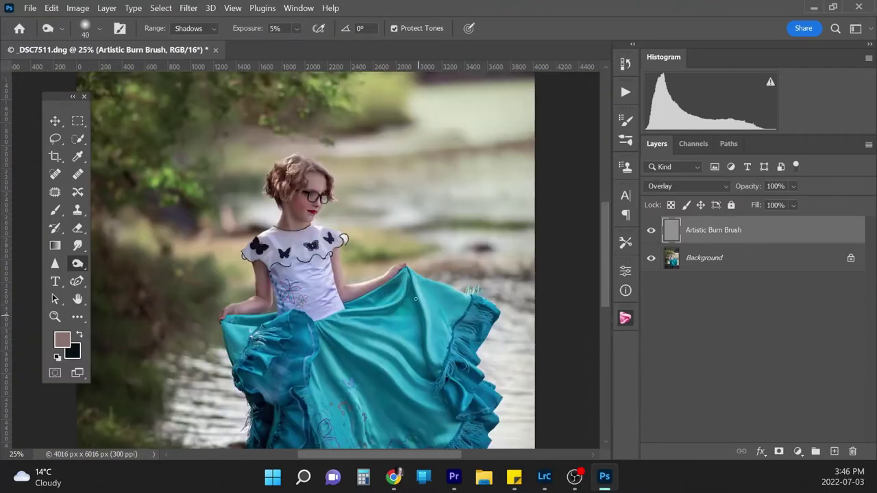
Burn the shadows along the folds and ruffles of the teal skirt with a brush enlarged up to 150 px at 5% exposure
{"action": "key", "text": "bracketright"}
{"action": "key", "text": "bracketright"}
{"action": "scroll", "coordinate": [415, 299], "scroll_direction": "down", "scroll_amount": 2}
{"action": "key", "text": "bracketright"}
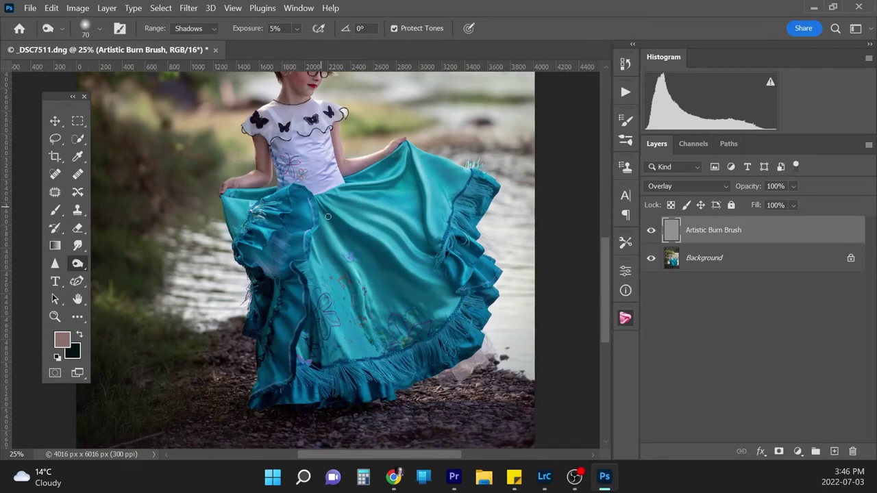
{"action": "key", "text": "bracketright"}
{"action": "key", "text": "bracketright"}
{"action": "key", "text": "bracketright"}
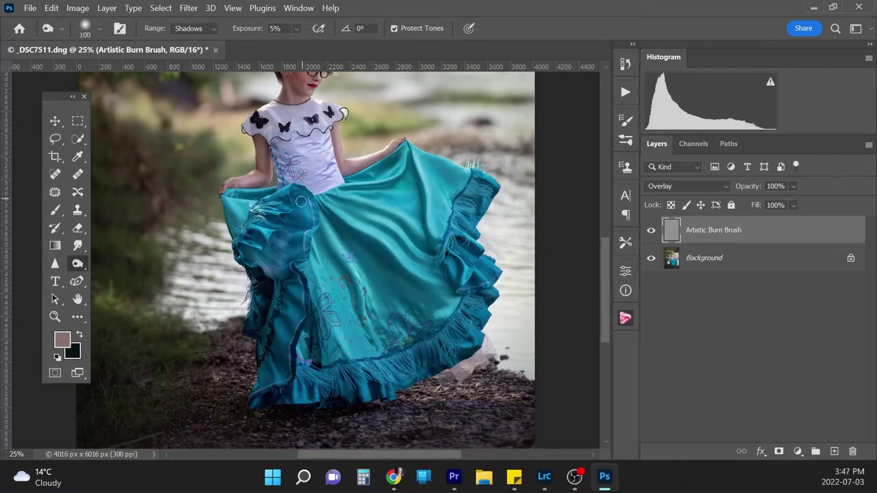
{"action": "key", "text": "ctrl+minus"}
{"action": "key", "text": "bracketright"}
{"action": "key", "text": "bracketright"}
{"action": "key", "text": "ctrl+minus"}
Flatten the Artistic Burn Brush layer into the Background layer
{"action": "left_click", "coordinate": [761, 262]}
{"action": "right_click", "coordinate": [761, 261]}
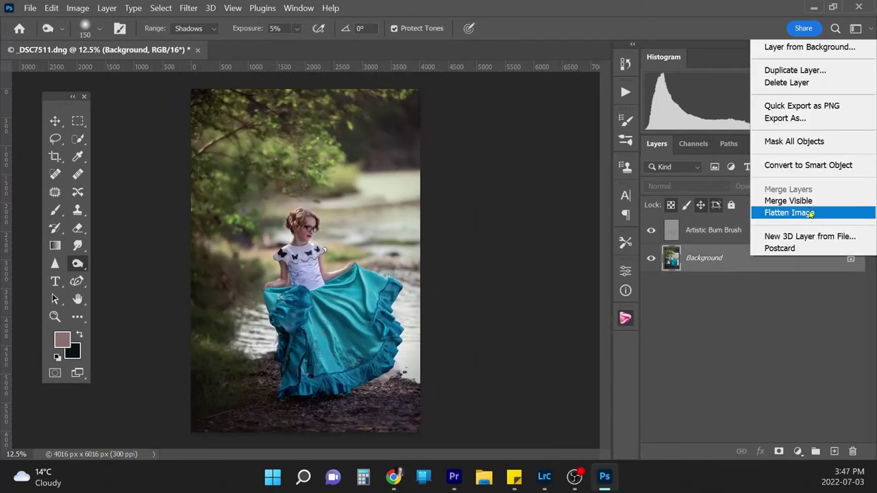
{"action": "left_click", "coordinate": [811, 213]}
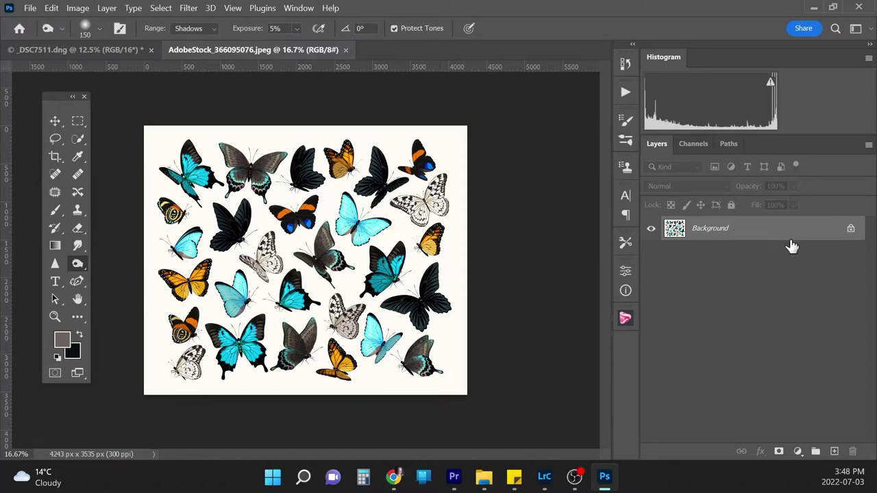
Lasso the turquoise butterfly in the stock image's upper-left corner with a 10 px feather and copy it to a new layer
{"action": "left_click", "coordinate": [79, 139]}
{"action": "key", "text": "ctrl+plus"}
{"action": "key", "text": "ctrl+plus"}
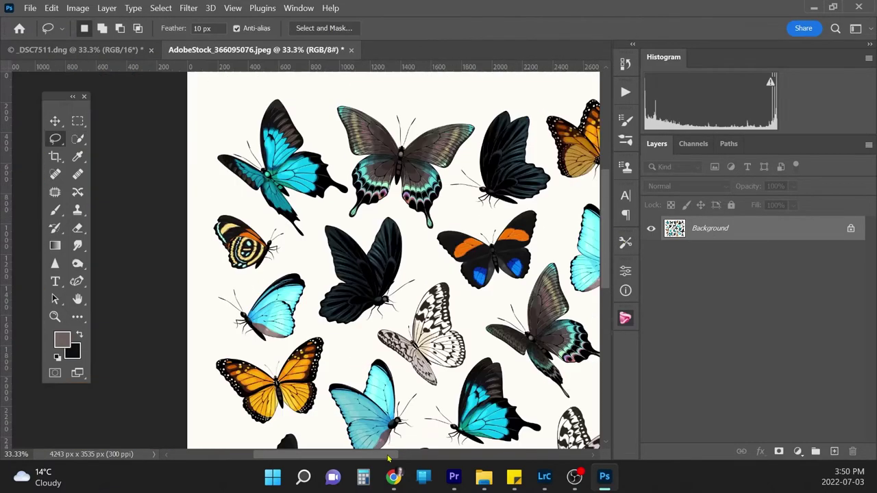
{"action": "left_click_drag", "start_coordinate": [394, 457], "coordinate": [383, 459]}
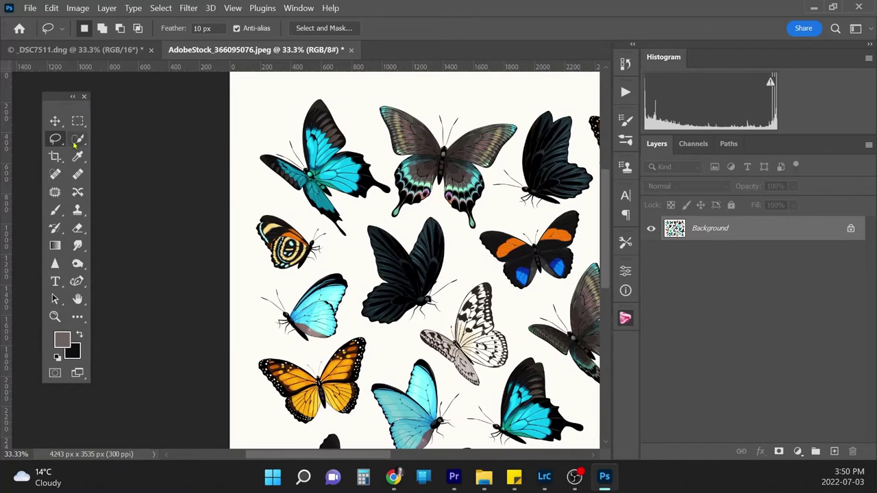
{"action": "mouse_move", "coordinate": [279, 191]}
{"action": "left_mouse_down"}
{"action": "mouse_move", "coordinate": [264, 124]}
{"action": "mouse_move", "coordinate": [319, 87]}
{"action": "mouse_move", "coordinate": [339, 97]}
{"action": "mouse_move", "coordinate": [388, 167]}
{"action": "mouse_move", "coordinate": [393, 195]}
{"action": "mouse_move", "coordinate": [356, 219]}
{"action": "mouse_move", "coordinate": [342, 242]}
{"action": "mouse_move", "coordinate": [277, 193]}
{"action": "left_mouse_up"}
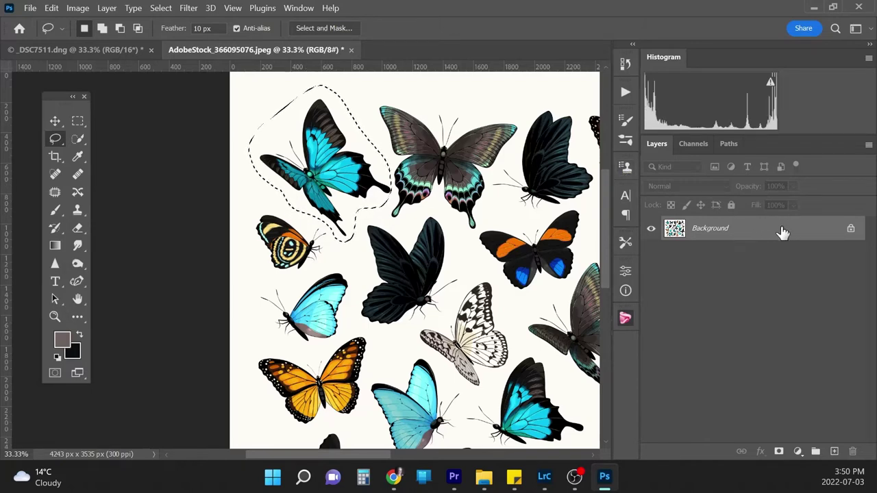
{"action": "key", "text": "ctrl+j"}
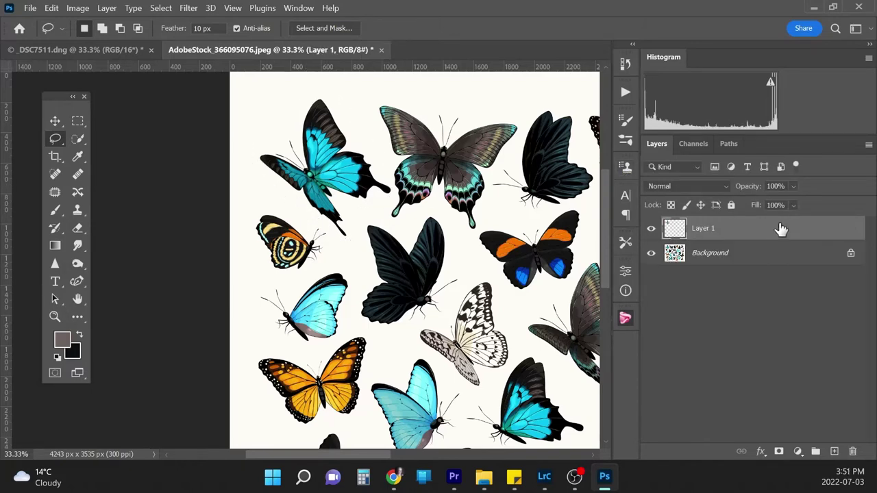
Bring the butterfly layer into the _DSC7511.dng portrait, accepting the depth difference, and set its blend mode to Multiply
{"action": "left_click_drag", "start_coordinate": [773, 231], "coordinate": [382, 278]}
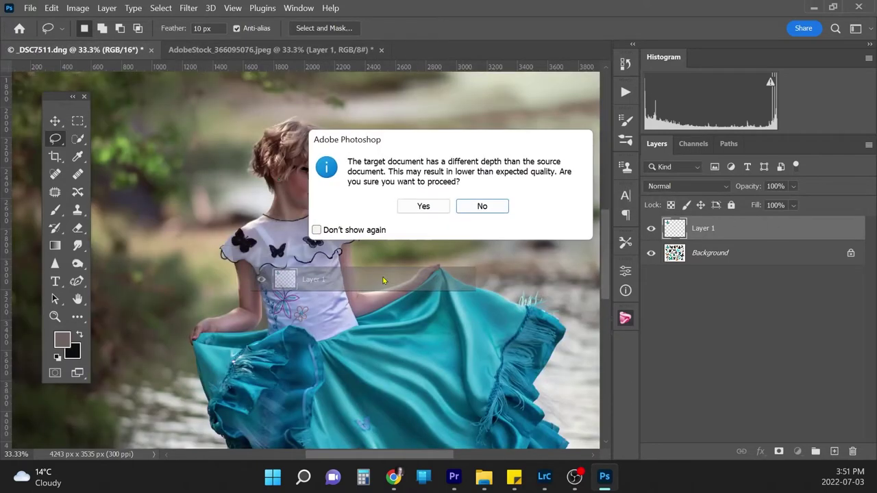
{"action": "left_click", "coordinate": [431, 207]}
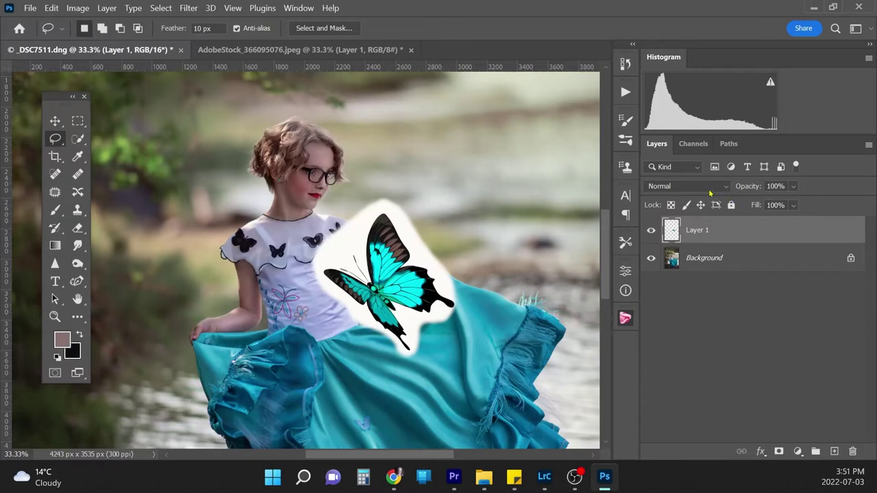
{"action": "left_click", "coordinate": [710, 188]}
{"action": "left_click", "coordinate": [694, 164]}
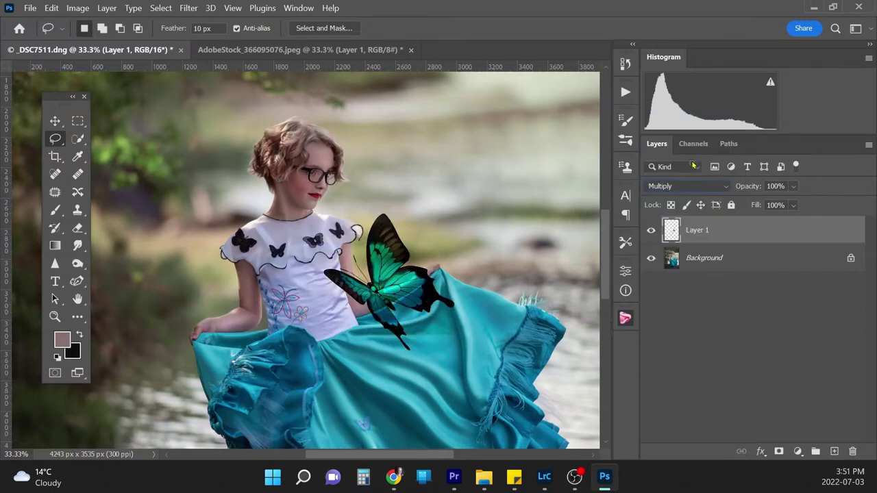
Move the butterfly into the open background beside the girl's face, above her raised hand
{"action": "left_click", "coordinate": [60, 121]}
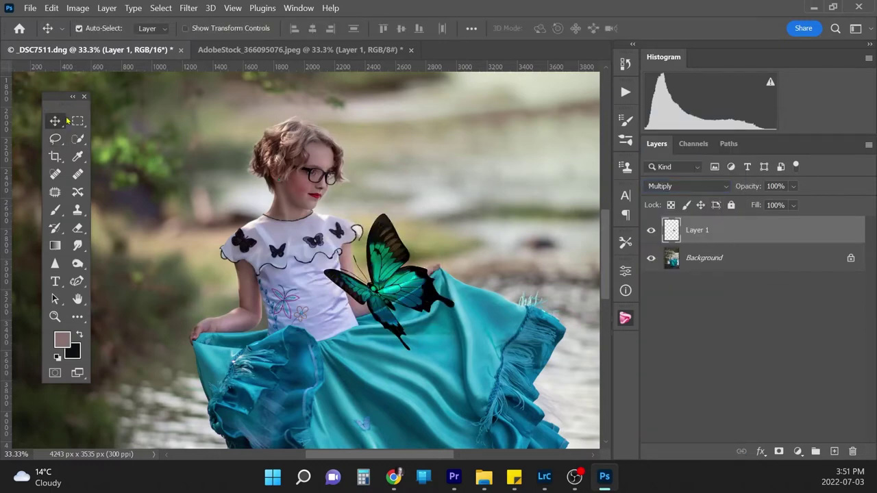
{"action": "left_click_drag", "start_coordinate": [403, 290], "coordinate": [452, 182]}
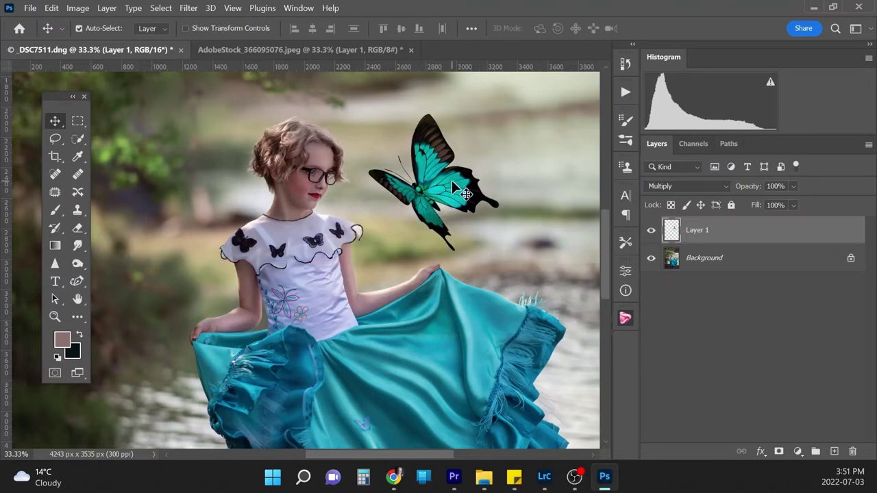
{"action": "key", "text": "ctrl+minus"}
{"action": "key", "text": "ctrl+minus"}
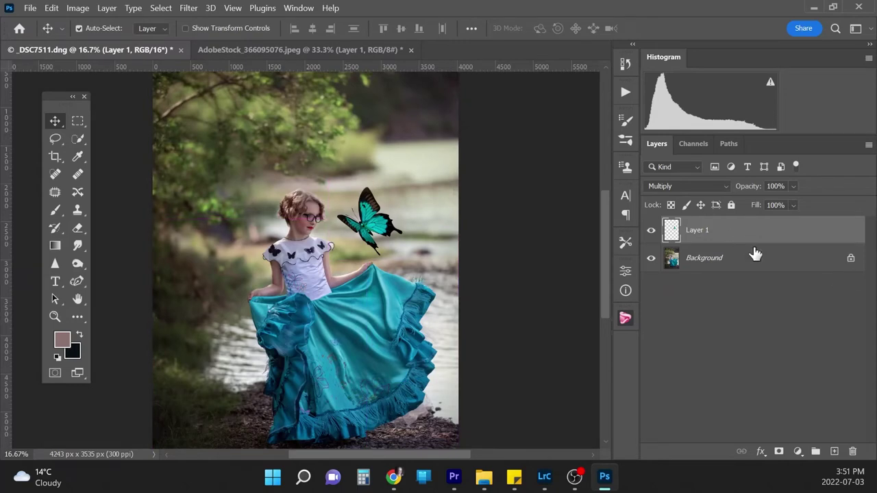
Duplicate the butterfly layer and set the copy's blend mode to Divide
{"action": "key", "text": "ctrl+j"}
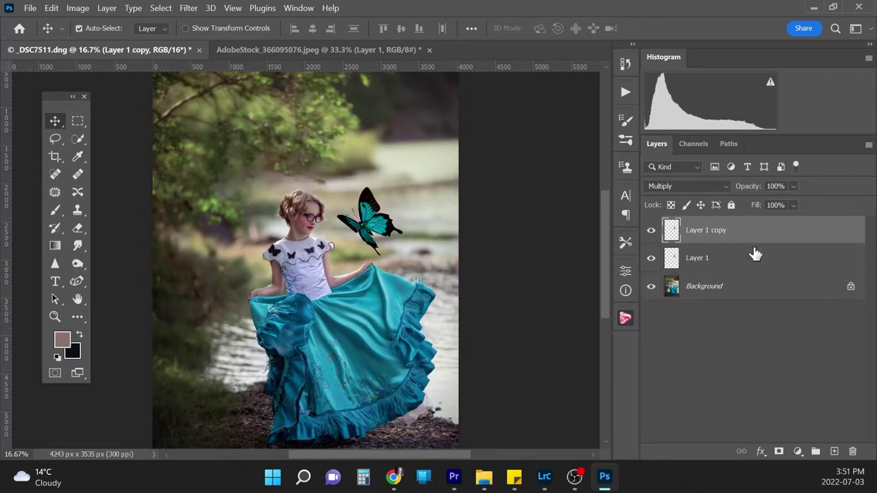
{"action": "left_click", "coordinate": [708, 190]}
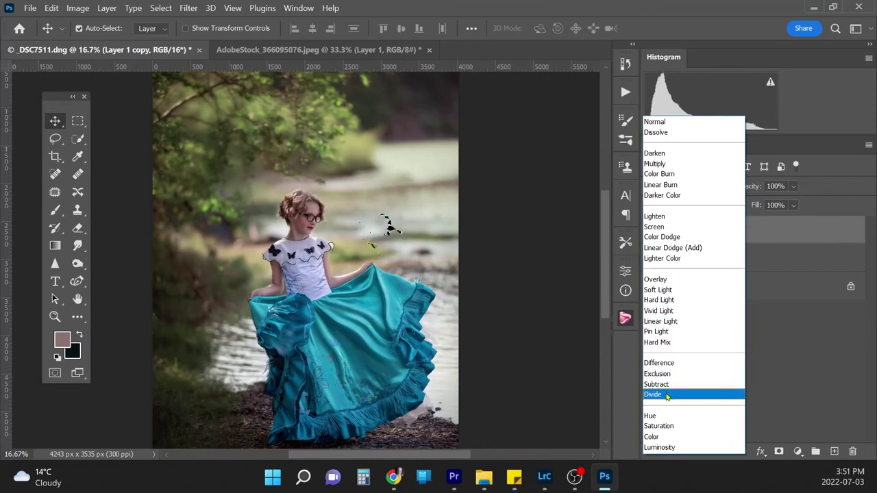
{"action": "left_click", "coordinate": [667, 396]}
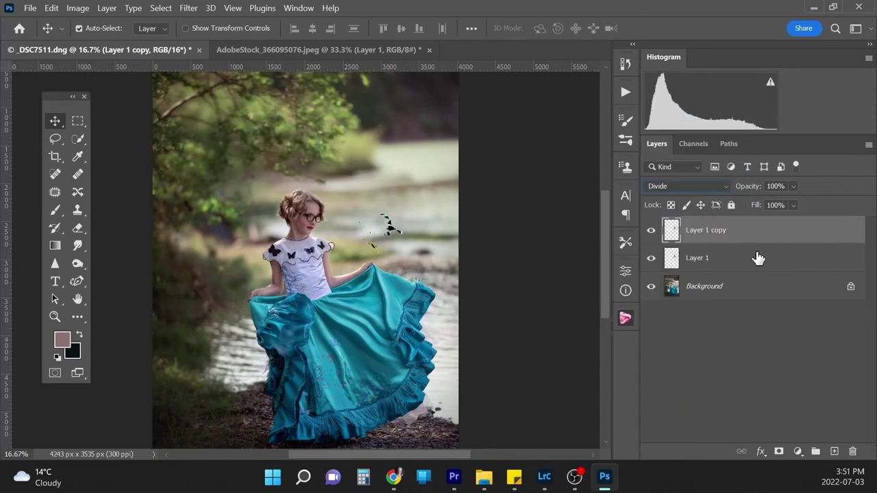
Hide and delete the original Multiply butterfly layer, keeping only the Divide copy
{"action": "left_click", "coordinate": [651, 259]}
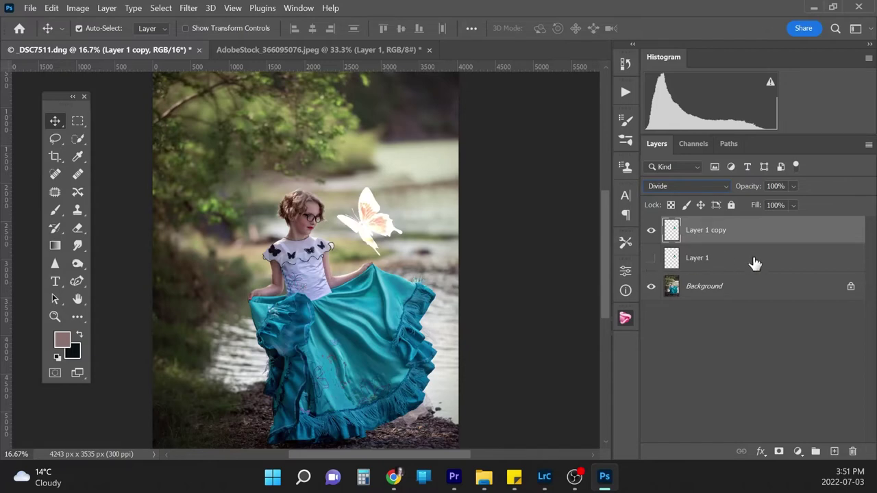
{"action": "left_click_drag", "start_coordinate": [754, 264], "coordinate": [853, 445]}
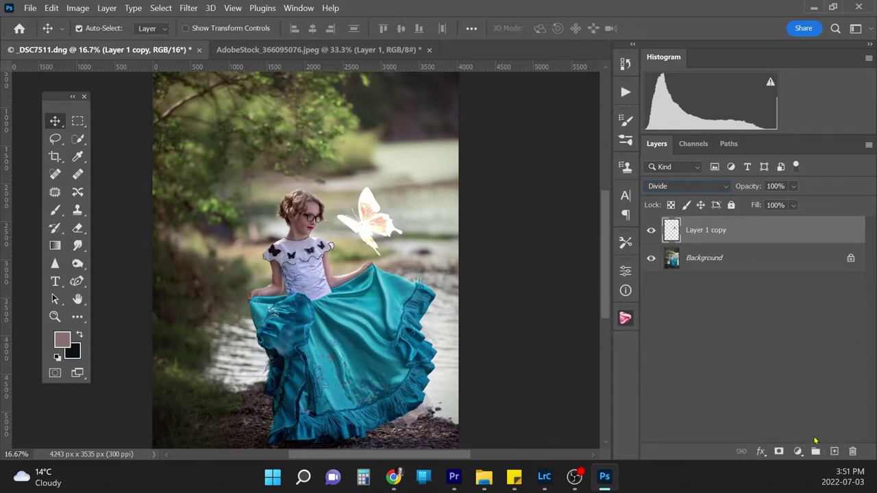
Add a Hue/Saturation adjustment layer and clip it to the butterfly on Layer 1 copy
{"action": "left_click", "coordinate": [797, 451]}
{"action": "left_click", "coordinate": [808, 316]}
{"action": "right_click", "coordinate": [748, 230]}
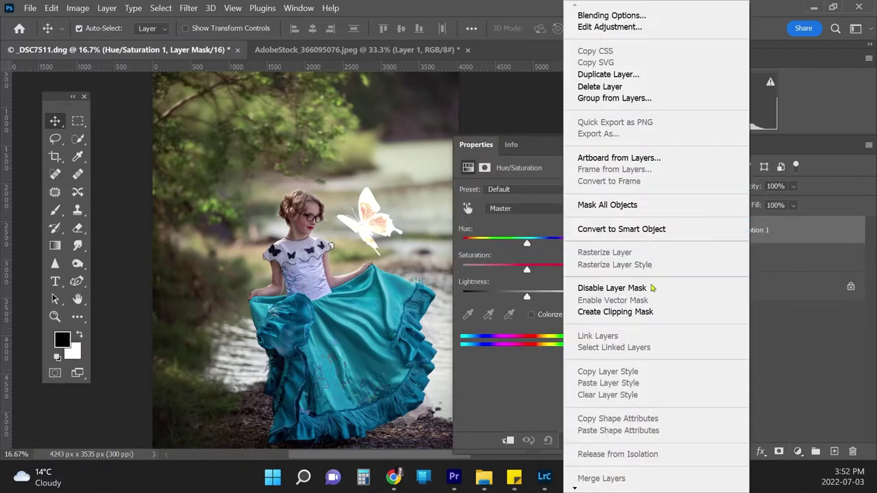
{"action": "left_click", "coordinate": [647, 312]}
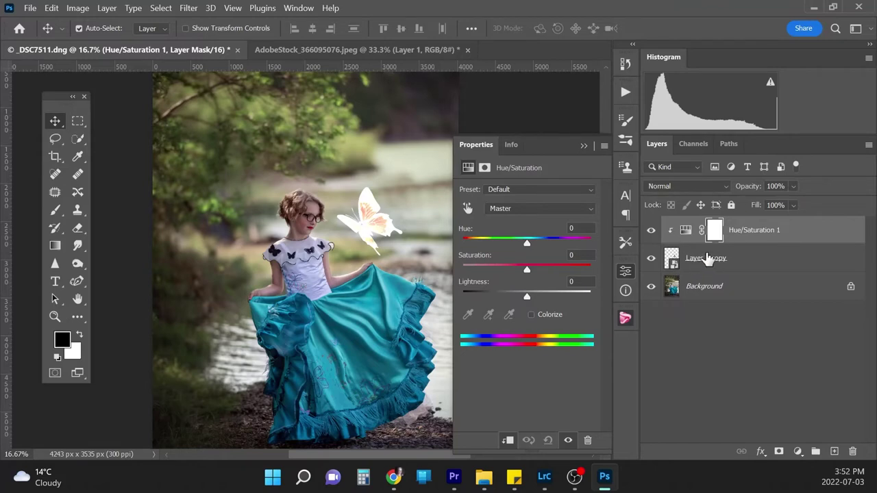
{"action": "right_click", "coordinate": [754, 235]}
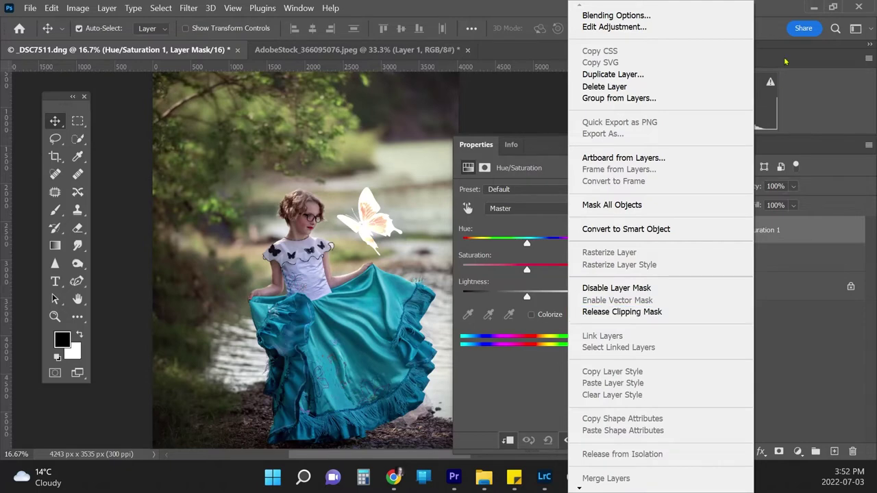
{"action": "left_click", "coordinate": [799, 234]}
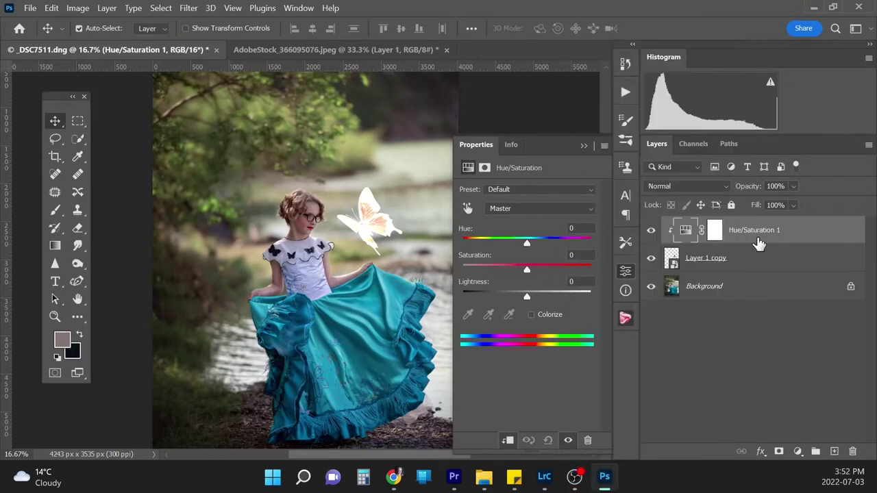
Set the butterfly's Master hue to +22, raise the Yellows saturation to +53 and fine-tune the Yellows lightness and hue
{"action": "left_click_drag", "start_coordinate": [529, 247], "coordinate": [541, 260]}
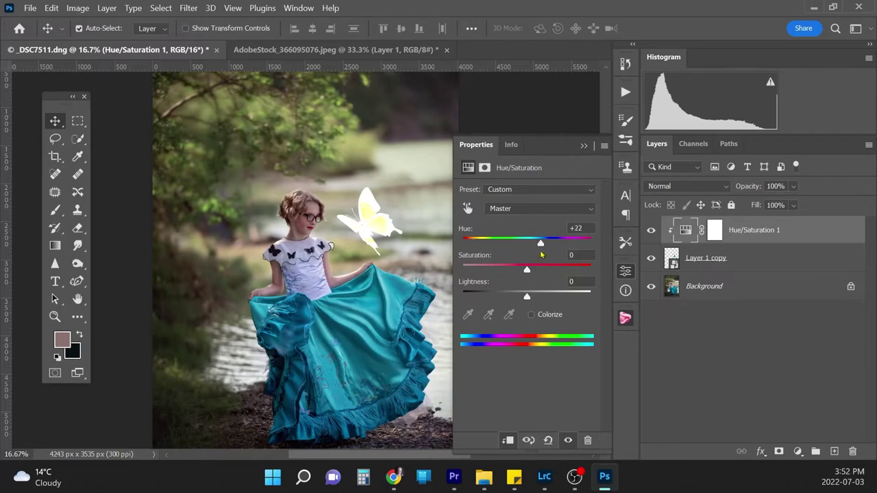
{"action": "left_click", "coordinate": [538, 207]}
{"action": "left_click", "coordinate": [537, 234]}
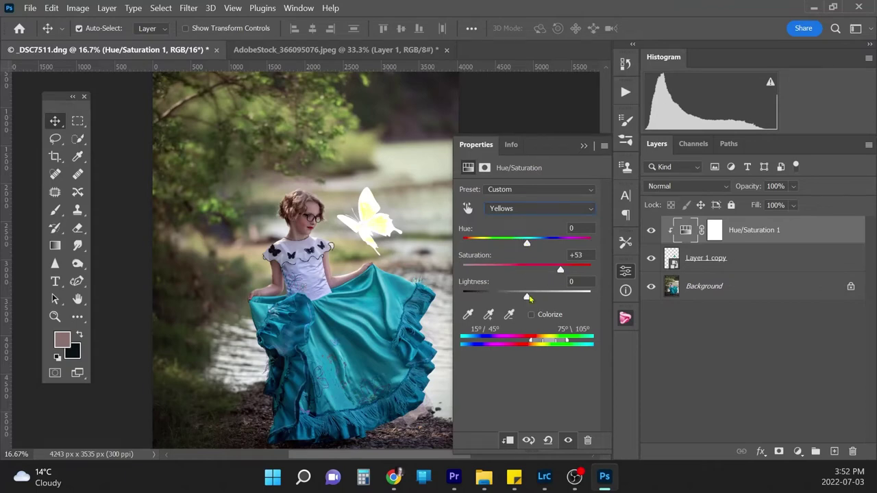
{"action": "mouse_move", "coordinate": [527, 297]}
{"action": "left_mouse_down"}
{"action": "mouse_move", "coordinate": [516, 299]}
{"action": "mouse_move", "coordinate": [544, 303]}
{"action": "left_mouse_up"}
{"action": "mouse_move", "coordinate": [528, 246]}
{"action": "left_mouse_down"}
{"action": "mouse_move", "coordinate": [543, 245]}
{"action": "mouse_move", "coordinate": [518, 245]}
{"action": "mouse_move", "coordinate": [545, 248]}
{"action": "left_mouse_up"}
{"action": "type", "text": "0"}
Return to the Master range, set its hue to +37 and fine-tune its saturation
{"action": "left_click", "coordinate": [544, 208]}
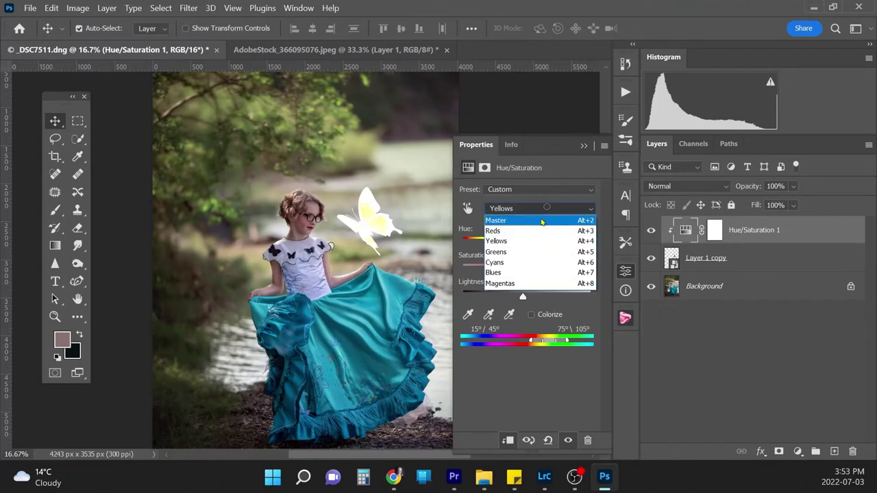
{"action": "left_click", "coordinate": [528, 222]}
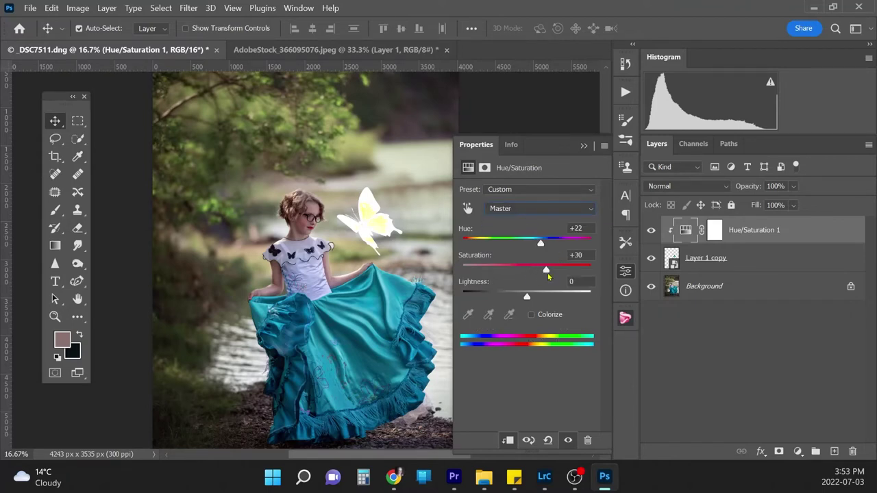
{"action": "mouse_move", "coordinate": [540, 246]}
{"action": "left_mouse_down"}
{"action": "mouse_move", "coordinate": [562, 251]}
{"action": "mouse_move", "coordinate": [515, 251]}
{"action": "mouse_move", "coordinate": [550, 254]}
{"action": "left_mouse_up"}
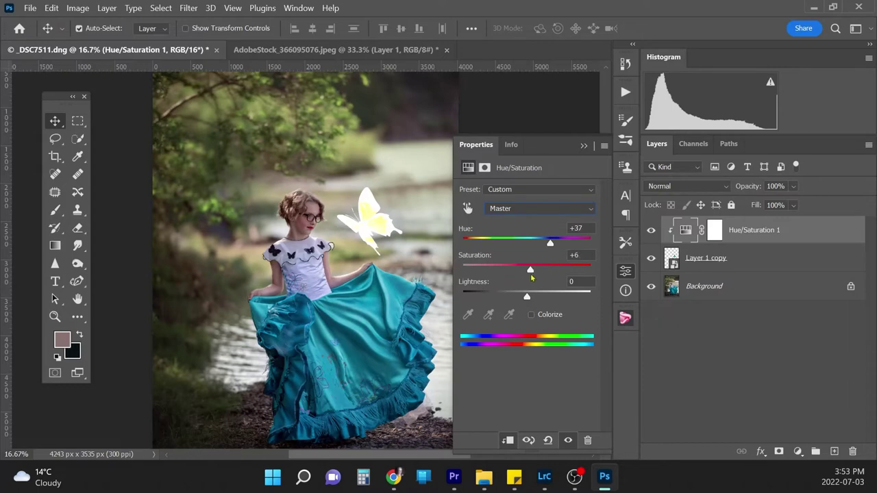
{"action": "mouse_move", "coordinate": [518, 279]}
{"action": "left_mouse_down"}
{"action": "mouse_move", "coordinate": [495, 283]}
{"action": "mouse_move", "coordinate": [536, 277]}
{"action": "left_mouse_up"}
Adjust the saturation of the Reds range and compare the butterfly with and without the Hue/Saturation adjustment
{"action": "left_click", "coordinate": [552, 210]}
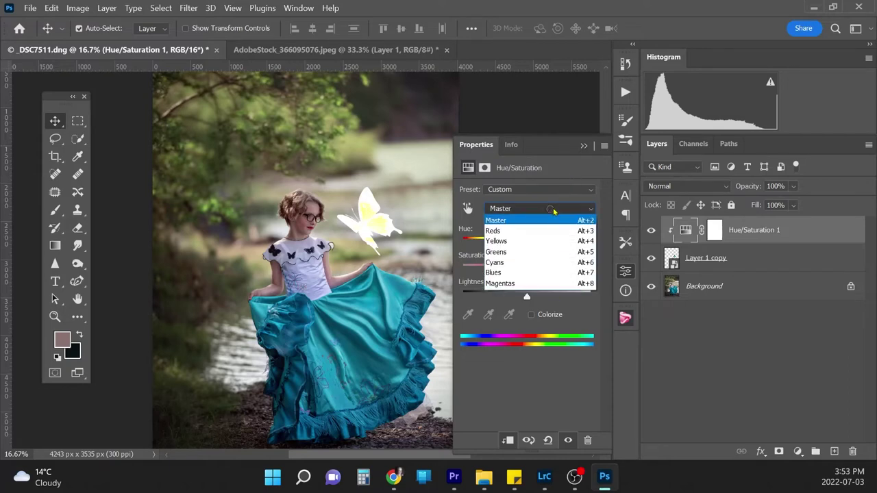
{"action": "left_click", "coordinate": [538, 231]}
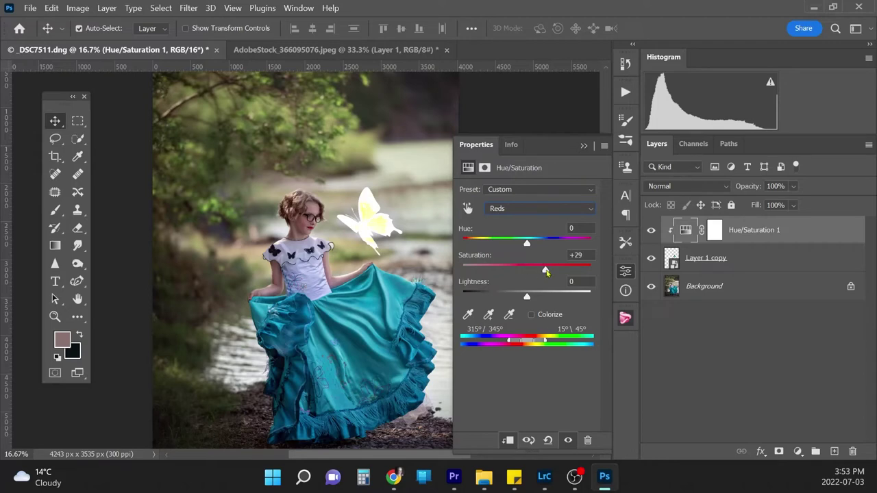
{"action": "mouse_move", "coordinate": [536, 274]}
{"action": "left_mouse_down"}
{"action": "mouse_move", "coordinate": [484, 282]}
{"action": "mouse_move", "coordinate": [540, 272]}
{"action": "left_mouse_up"}
{"action": "left_click", "coordinate": [593, 146]}
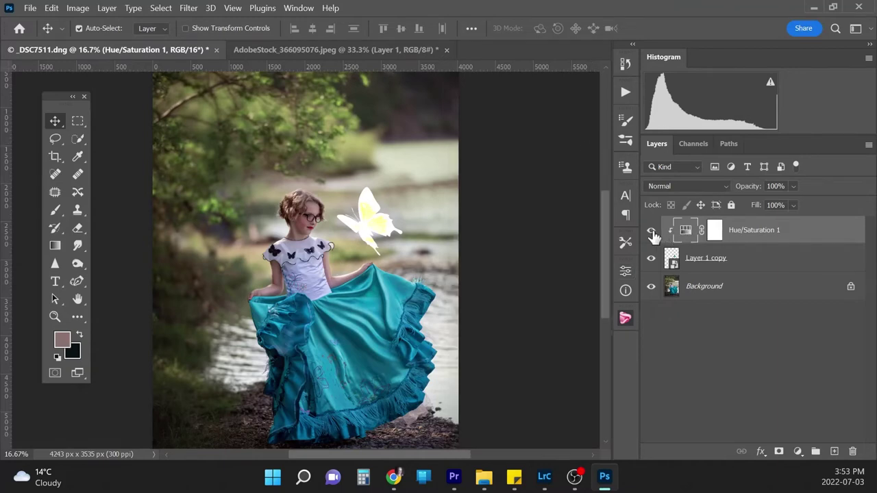
{"action": "left_click", "coordinate": [651, 231]}
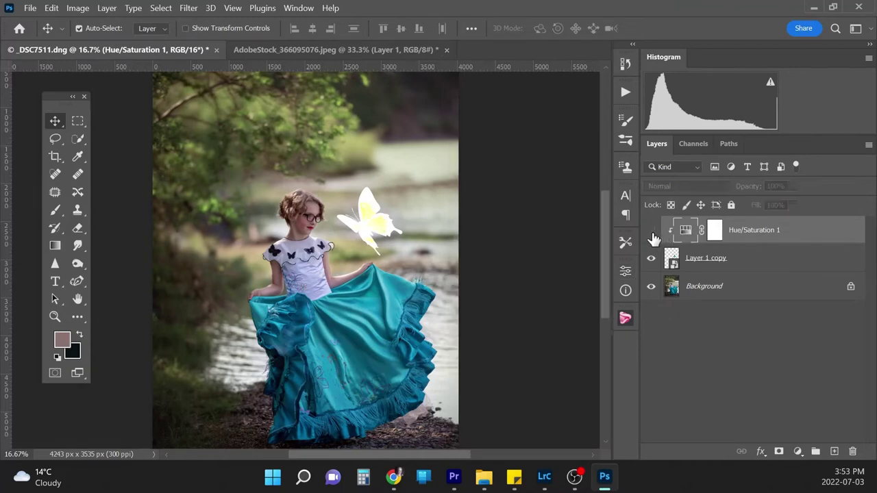
{"action": "left_click", "coordinate": [651, 233]}
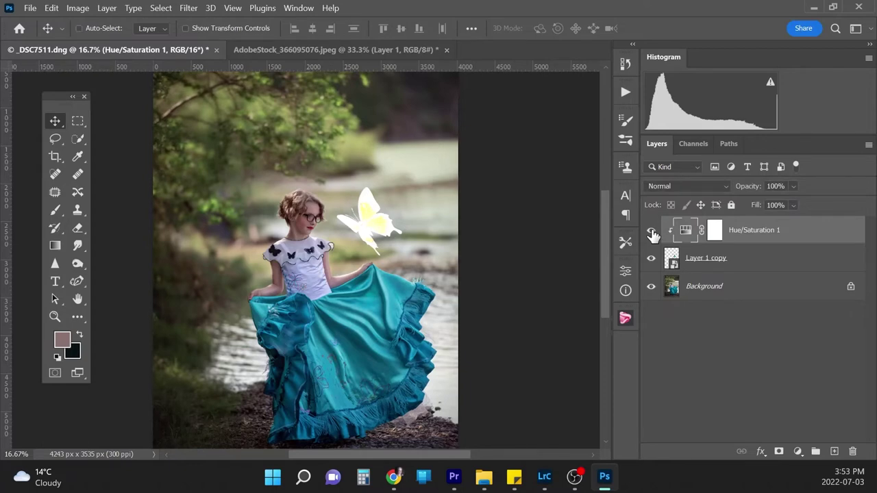
Scale down the butterfly on Layer 1 copy and place it over the water, facing the girl's head
{"action": "key", "text": "ctrl+minus"}
{"action": "key", "text": "ctrl+minus"}
{"action": "key", "text": "ctrl+plus"}
{"action": "key", "text": "ctrl+plus"}
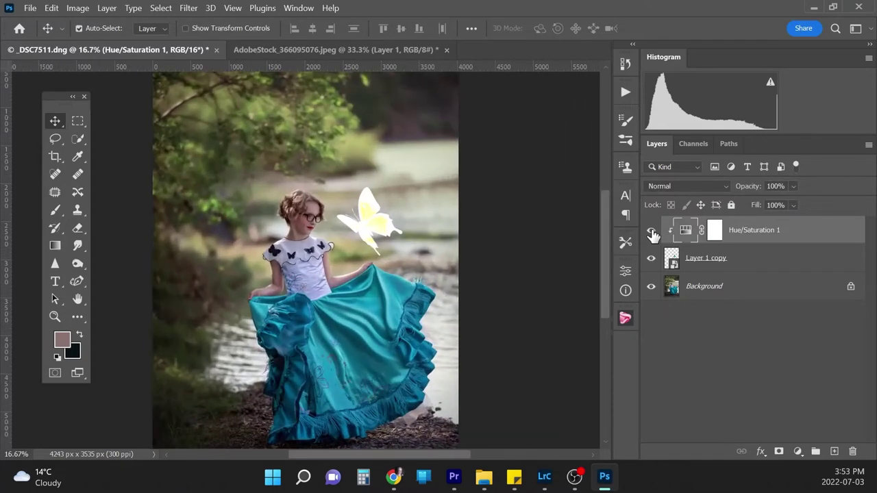
{"action": "key", "text": "ctrl+t"}
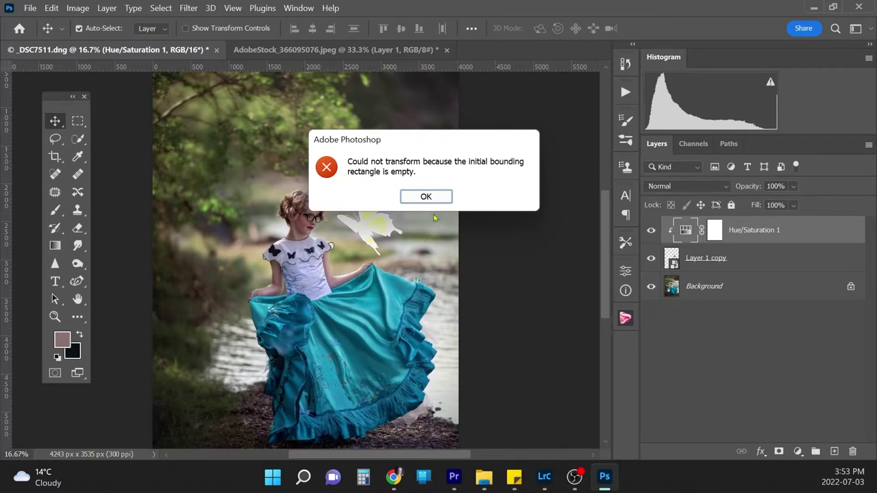
{"action": "left_click", "coordinate": [449, 201]}
{"action": "left_click", "coordinate": [733, 263]}
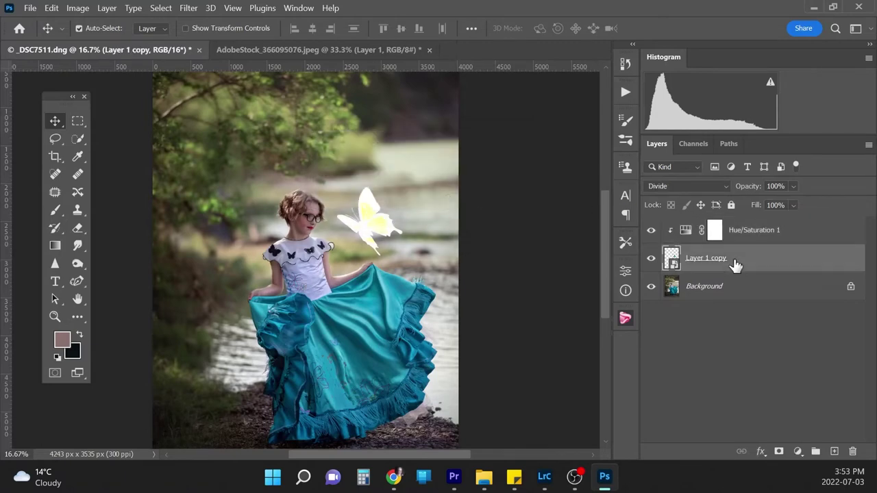
{"action": "key", "text": "ctrl+t"}
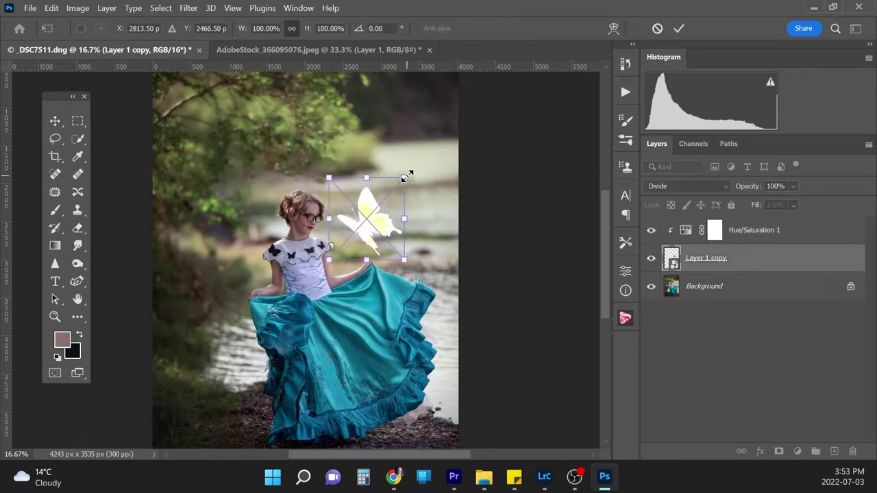
{"action": "left_click_drag", "start_coordinate": [406, 176], "coordinate": [398, 200]}
{"action": "key", "text": "Return"}
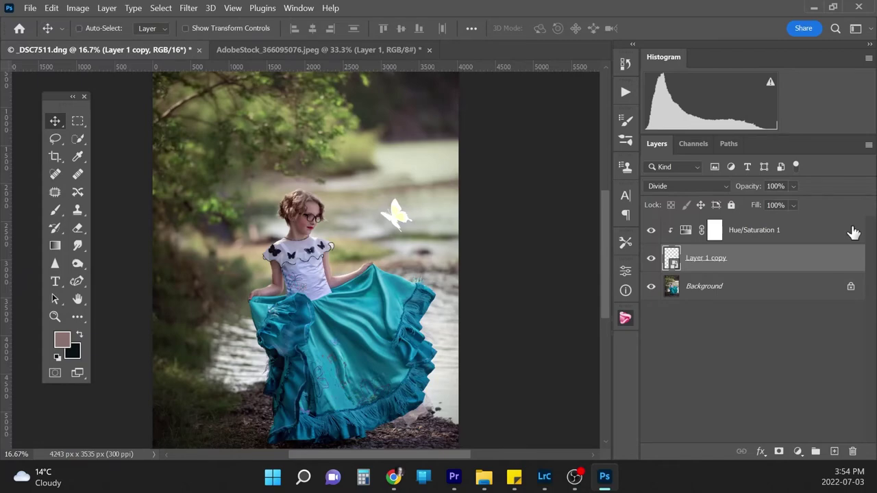
Check the whole portrait, then switch to the butterfly stock image AdobeStock_366095076.jpeg
{"action": "key", "text": "ctrl+minus"}
{"action": "key", "text": "ctrl+minus"}
{"action": "key", "text": "ctrl+plus"}
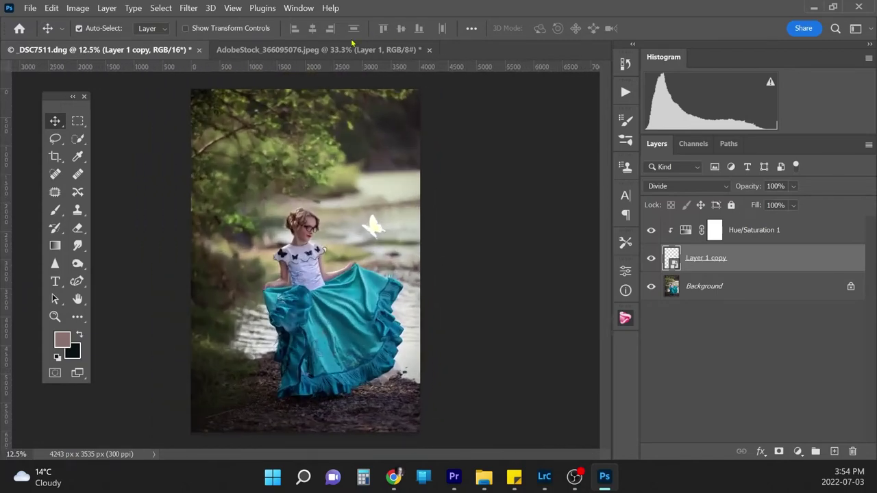
{"action": "left_click", "coordinate": [315, 49]}
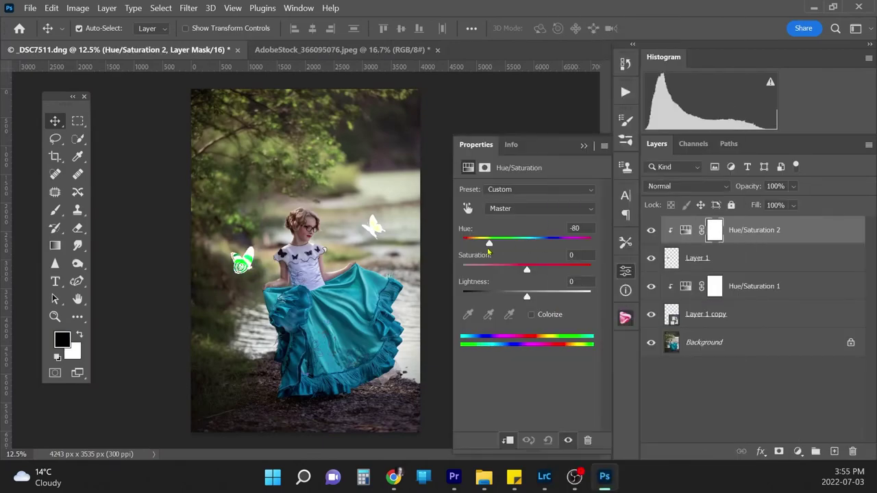
Shift the Hue/Saturation 2 hue to turn the second butterfly yellow, and move that butterfly lower beside the dress
{"action": "left_click_drag", "start_coordinate": [488, 243], "coordinate": [473, 244]}
{"action": "scroll", "coordinate": [454, 290], "scroll_direction": "up", "scroll_amount": 2}
{"action": "scroll", "coordinate": [454, 289], "scroll_direction": "down", "scroll_amount": 1}
{"action": "left_click", "coordinate": [584, 145]}
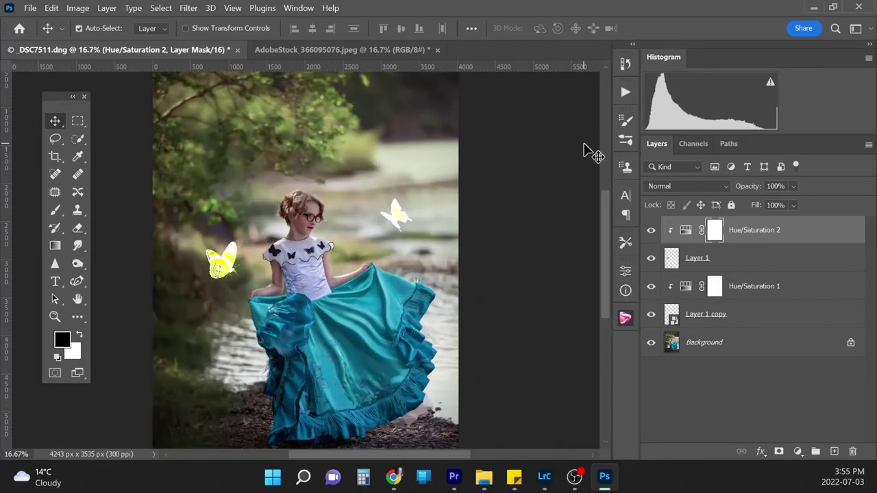
{"action": "left_click_drag", "start_coordinate": [221, 264], "coordinate": [225, 289]}
{"action": "scroll", "coordinate": [226, 289], "scroll_direction": "down", "scroll_amount": 1}
Place more stock butterflies around the girl in _DSC7511.dng and colour them yellow with clipped Hue/Saturation and Brightness/Contrast adjustments
{"action": "key", "text": "ctrl+Tab"}
{"action": "left_click", "coordinate": [548, 226]}
{"action": "left_click_drag", "start_coordinate": [344, 300], "coordinate": [311, 250]}
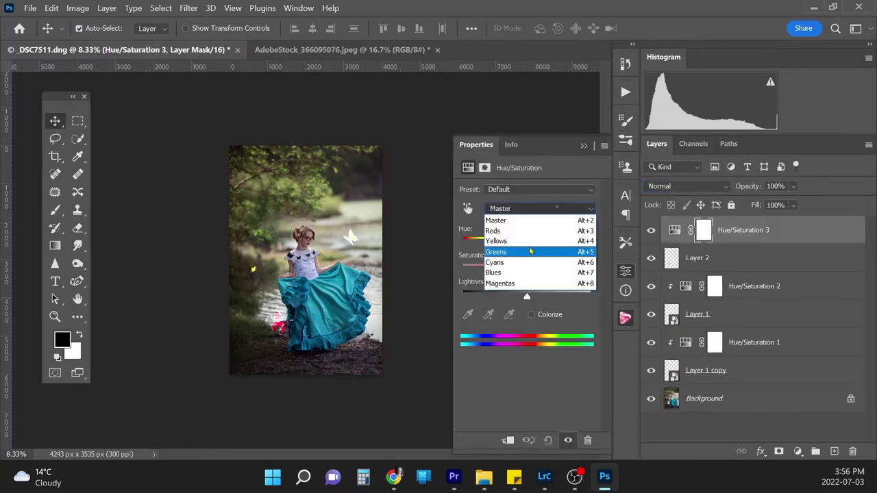
{"action": "left_click", "coordinate": [500, 220]}
{"action": "left_click_drag", "start_coordinate": [284, 319], "coordinate": [277, 213]}
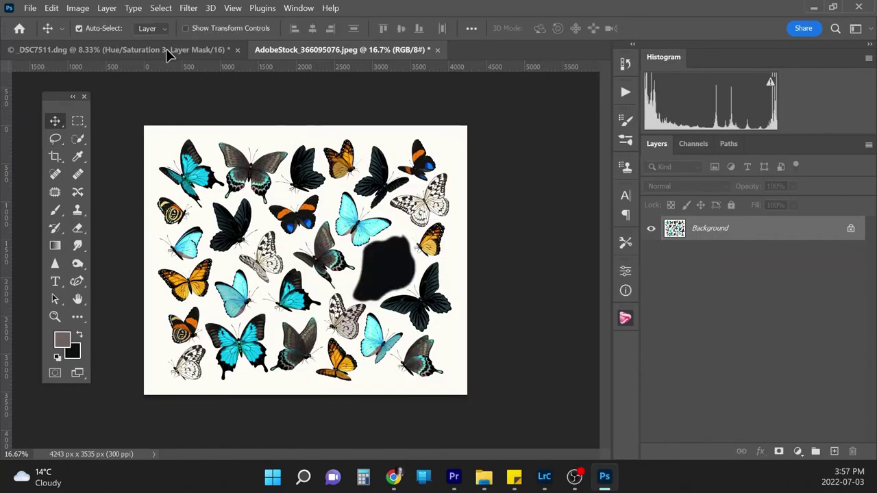
{"action": "left_click", "coordinate": [166, 51]}
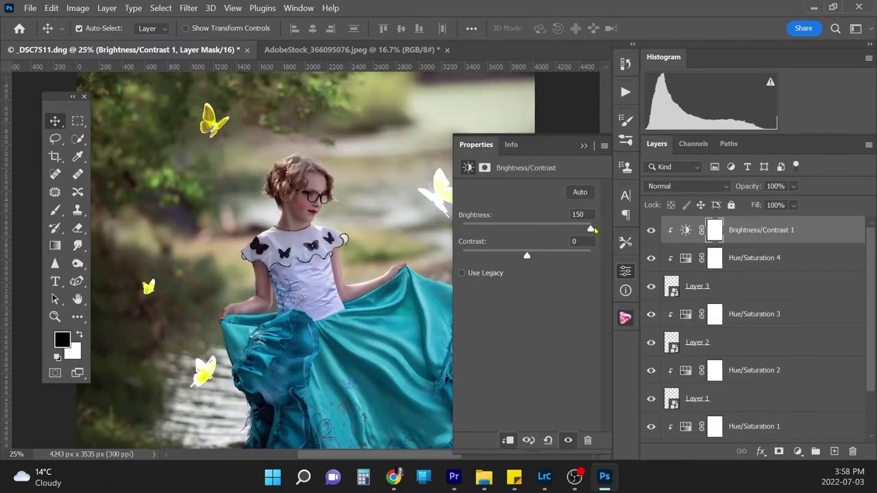
{"action": "right_click", "coordinate": [765, 291]}
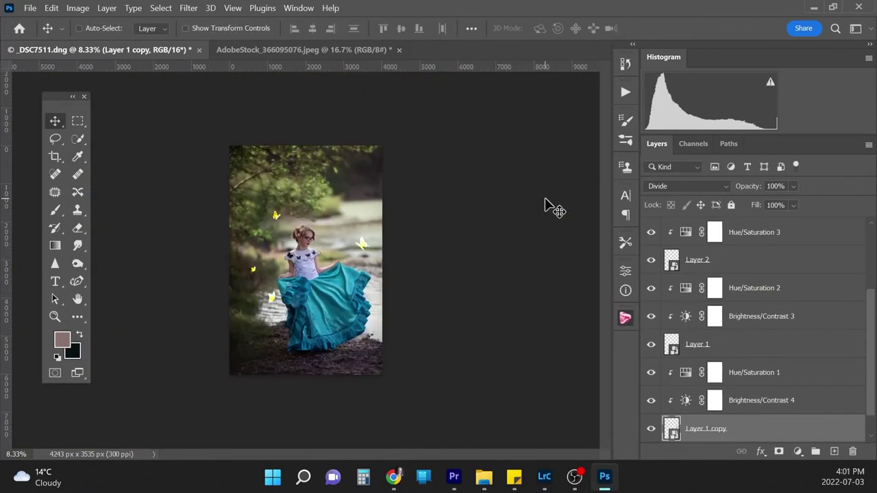
Create a new empty layer above Hue/Saturation 1 and check which butterfly belongs to Layer 1 copy by toggling its visibility
{"action": "key", "text": "ctrl+plus"}
{"action": "key", "text": "ctrl+plus"}
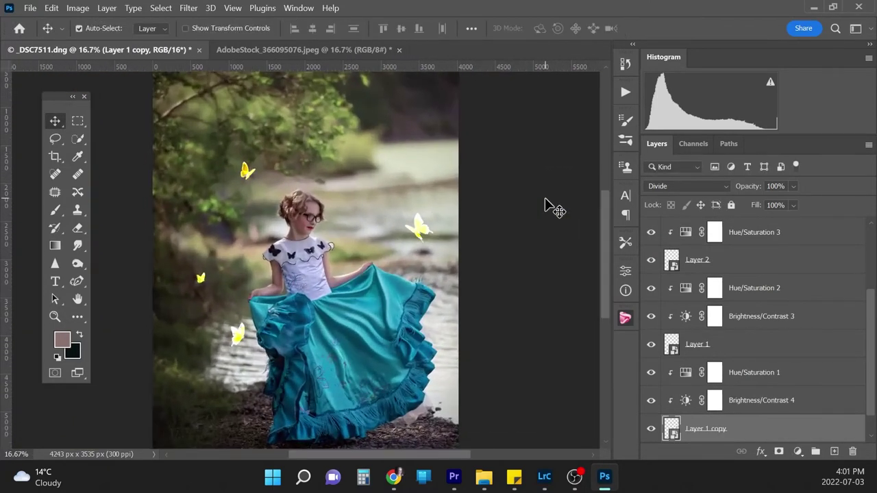
{"action": "left_click", "coordinate": [798, 376]}
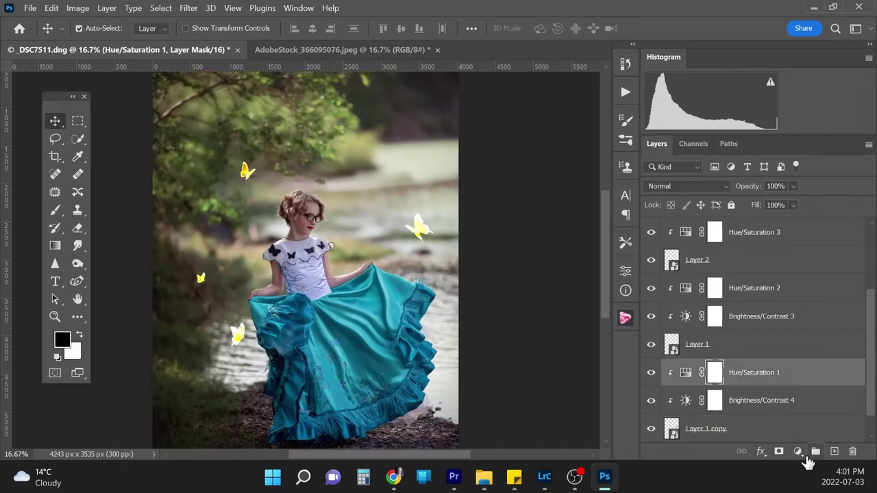
{"action": "left_click", "coordinate": [833, 451]}
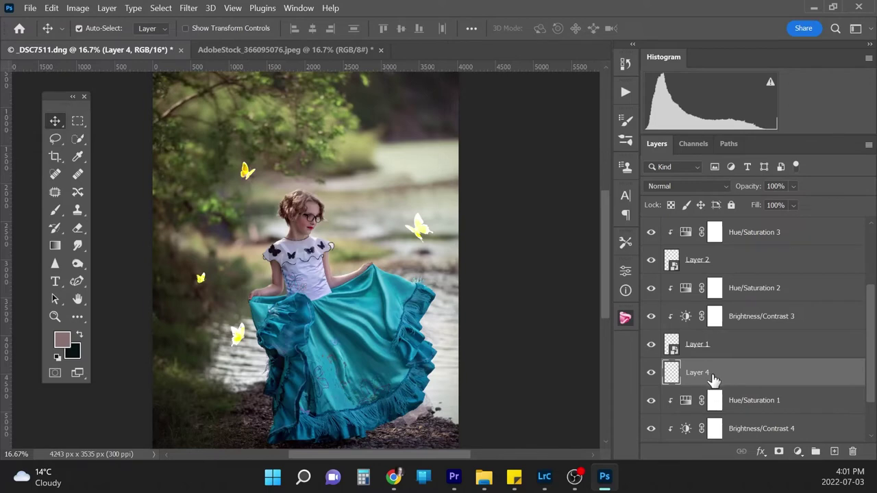
{"action": "left_click_drag", "start_coordinate": [867, 364], "coordinate": [871, 396]}
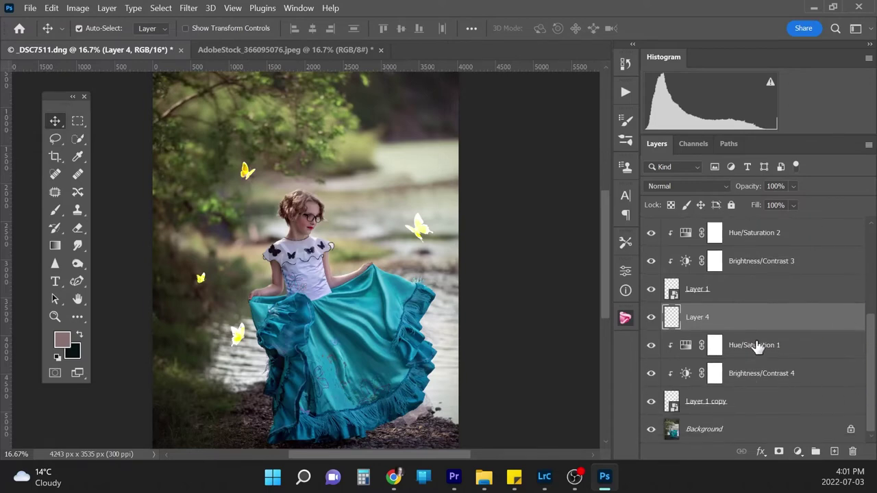
{"action": "left_click", "coordinate": [649, 402]}
{"action": "left_click", "coordinate": [648, 400]}
Select the Brush tool and pick the smoke1 preset from the Smoke_Brushes group
{"action": "key", "text": "b"}
{"action": "left_click", "coordinate": [98, 28]}
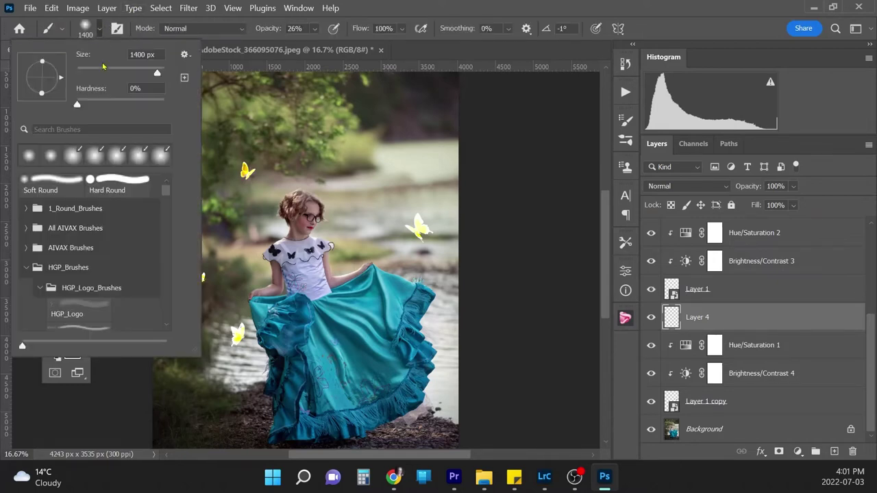
{"action": "left_click", "coordinate": [26, 267]}
{"action": "scroll", "coordinate": [166, 201], "scroll_direction": "down", "scroll_amount": 3}
{"action": "left_click_drag", "start_coordinate": [167, 200], "coordinate": [167, 218]}
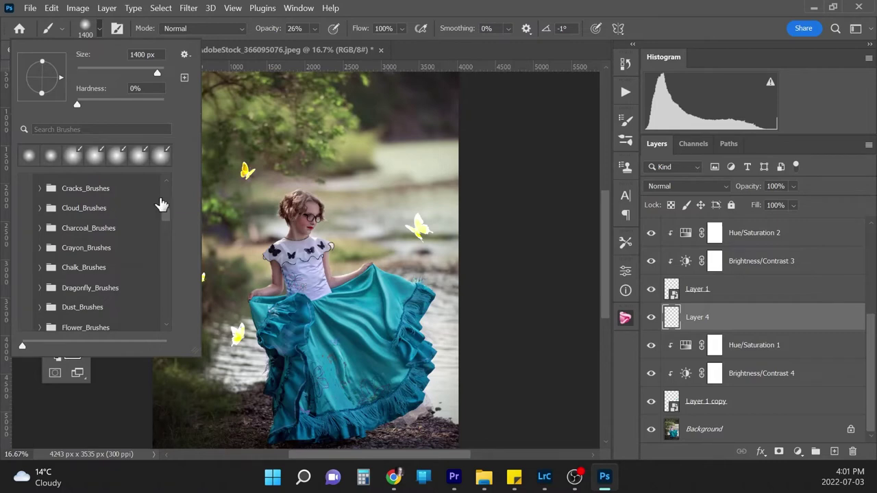
{"action": "left_click_drag", "start_coordinate": [166, 217], "coordinate": [167, 298]}
{"action": "left_click", "coordinate": [51, 262]}
{"action": "left_click", "coordinate": [40, 255]}
{"action": "left_click", "coordinate": [40, 241]}
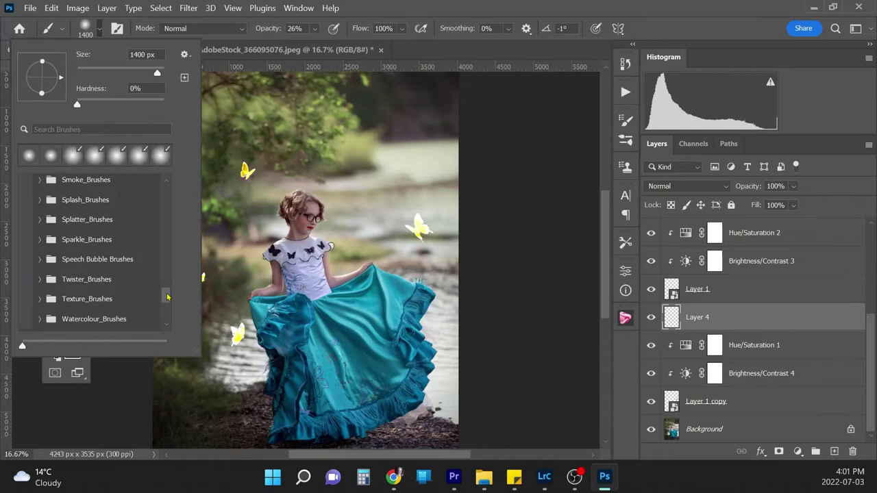
{"action": "left_click_drag", "start_coordinate": [167, 296], "coordinate": [166, 286]}
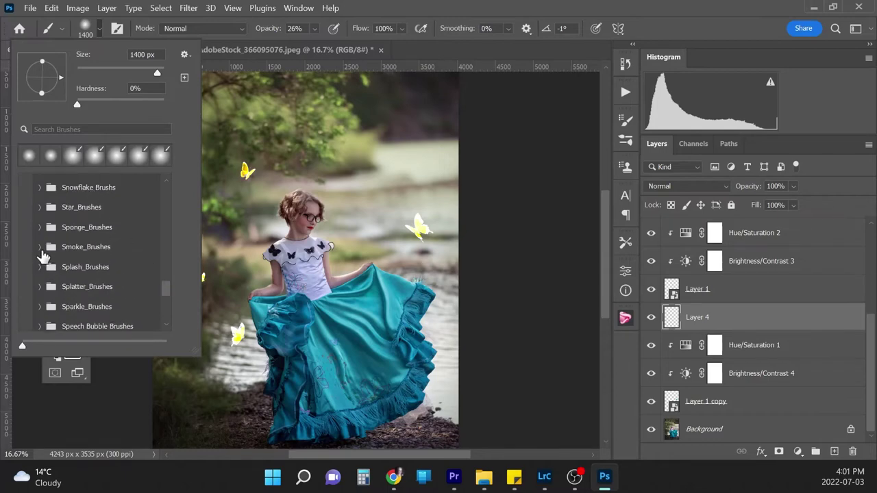
{"action": "left_click", "coordinate": [40, 248]}
{"action": "left_click_drag", "start_coordinate": [168, 251], "coordinate": [170, 260]}
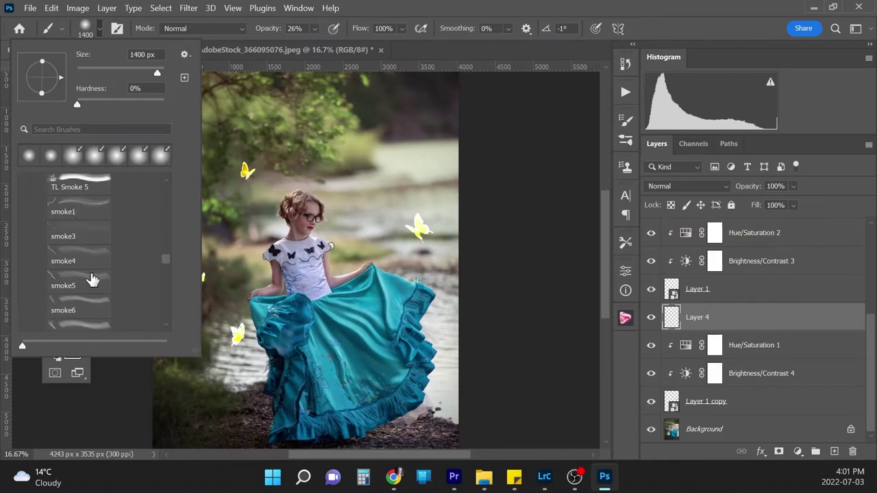
{"action": "mouse_move", "coordinate": [167, 266]}
{"action": "left_mouse_down"}
{"action": "mouse_move", "coordinate": [167, 304]}
{"action": "mouse_move", "coordinate": [174, 260]}
{"action": "left_mouse_up"}
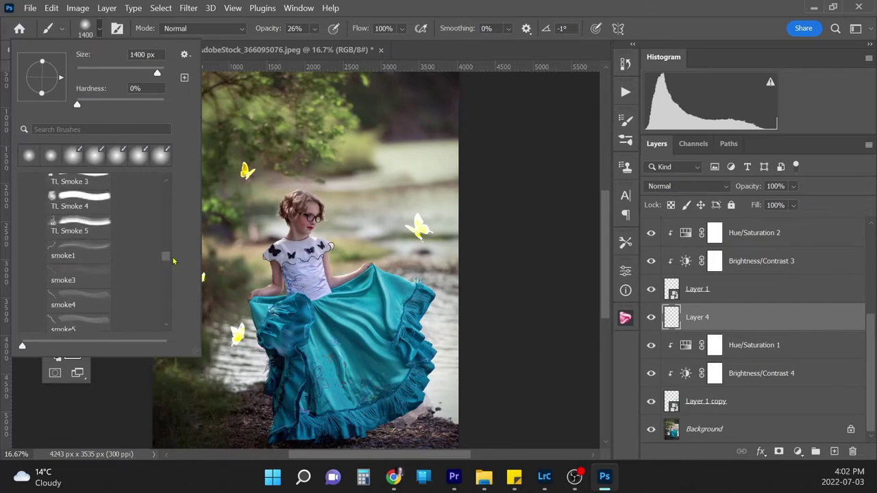
{"action": "left_click", "coordinate": [65, 250]}
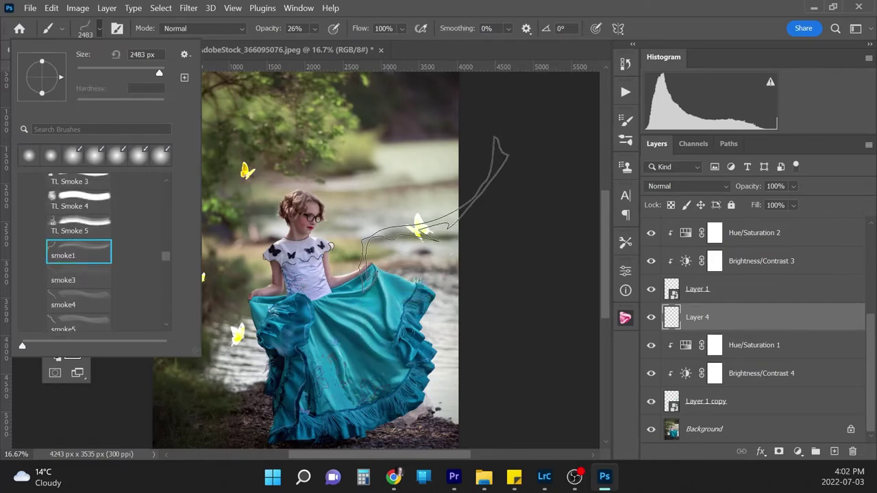
Rotate the smoke1 brush tip to an angle of 167° and raise the brush opacity to 100%
{"action": "left_click", "coordinate": [628, 141]}
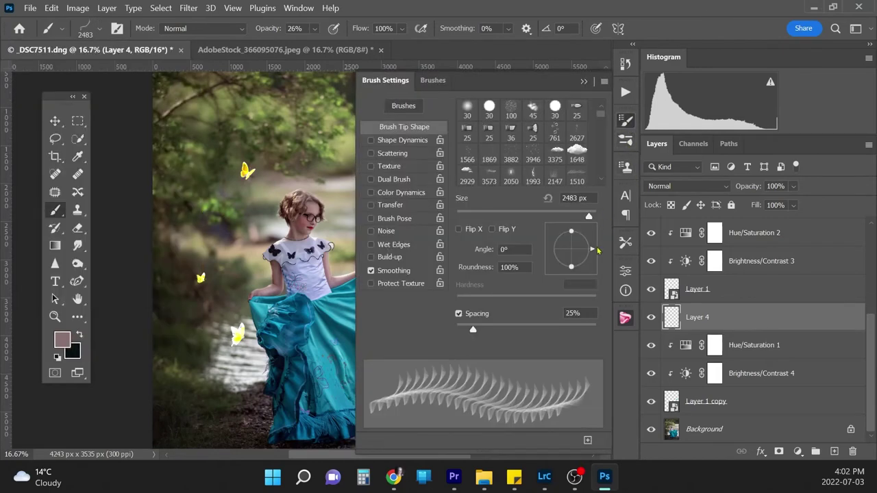
{"action": "mouse_move", "coordinate": [592, 251]}
{"action": "left_mouse_down"}
{"action": "mouse_move", "coordinate": [588, 244]}
{"action": "mouse_move", "coordinate": [558, 269]}
{"action": "mouse_move", "coordinate": [552, 247]}
{"action": "left_mouse_up"}
{"action": "left_click", "coordinate": [584, 81]}
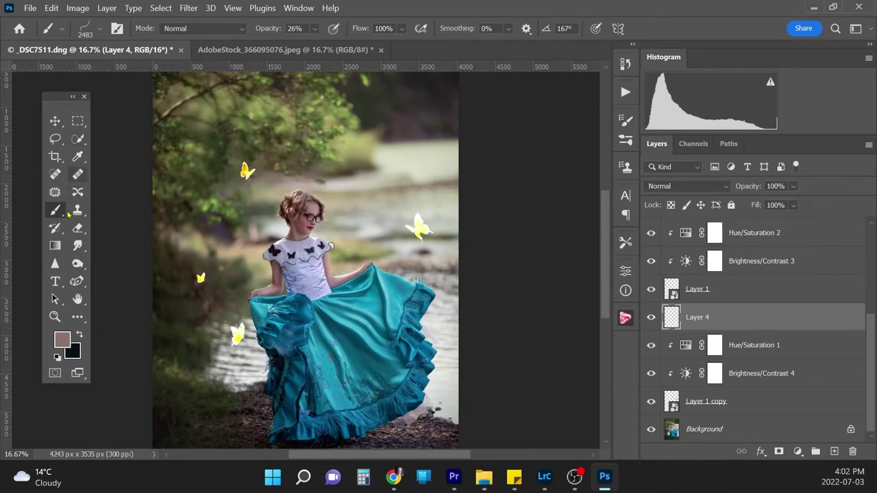
{"action": "left_click", "coordinate": [315, 28]}
{"action": "left_click_drag", "start_coordinate": [328, 42], "coordinate": [404, 36]}
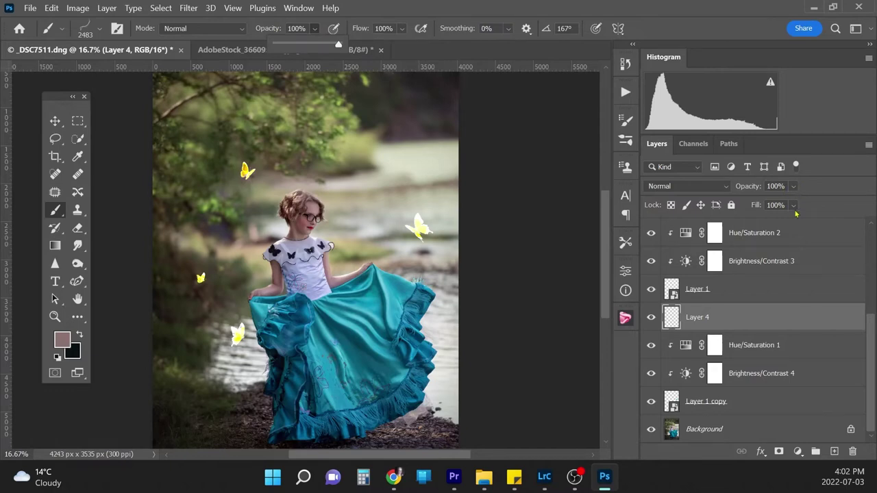
Sample light yellow from the butterfly over the water as the brush colour and reduce the brush size to 1400 px
{"action": "left_click", "coordinate": [424, 227], "text": "alt"}
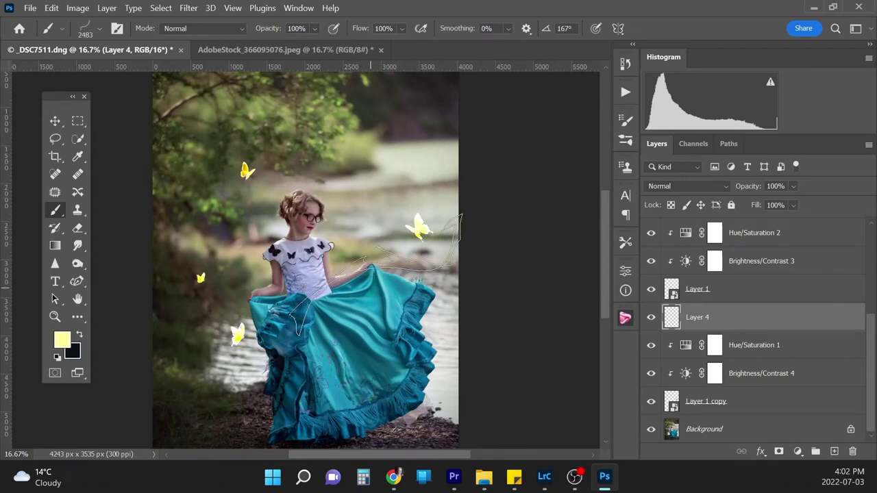
{"action": "key", "text": "bracketleft"}
{"action": "key", "text": "bracketleft"}
{"action": "key", "text": "bracketleft"}
{"action": "key", "text": "bracketleft"}
{"action": "key", "text": "bracketleft"}
{"action": "key", "text": "bracketleft"}
{"action": "key", "text": "bracketleft"}
{"action": "key", "text": "bracketleft"}
{"action": "key", "text": "bracketleft"}
{"action": "key", "text": "bracketleft"}
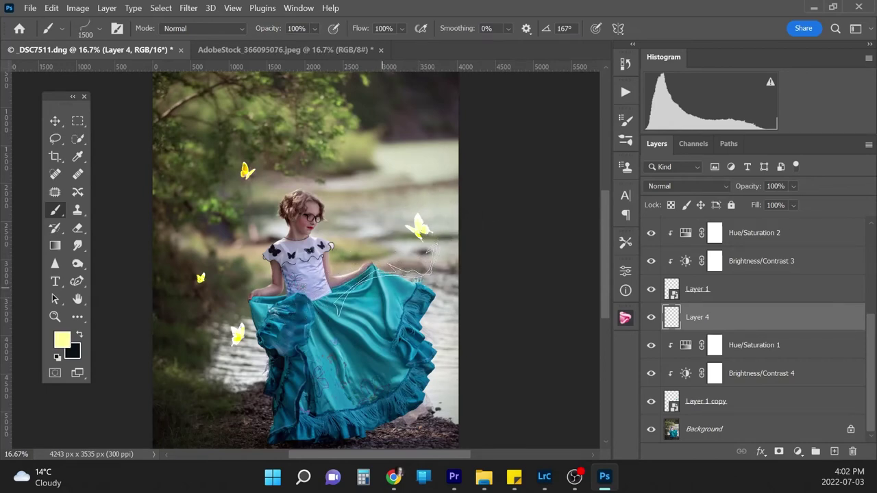
{"action": "key", "text": "bracketleft"}
Rotate the brush tip to -165° and stamp one yellow smoke trail on Layer 4 from that butterfly down onto the skirt
{"action": "left_click", "coordinate": [628, 124]}
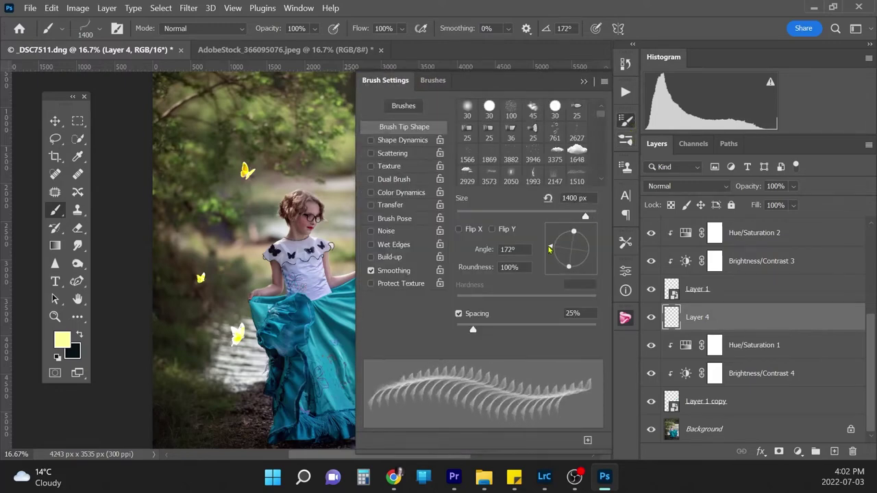
{"action": "left_click_drag", "start_coordinate": [550, 247], "coordinate": [549, 259]}
{"action": "left_click", "coordinate": [584, 82]}
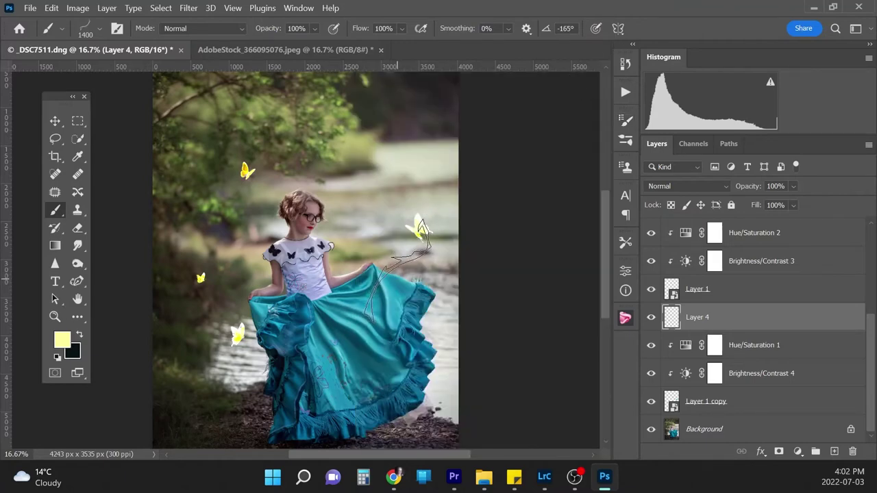
{"action": "left_click", "coordinate": [397, 274]}
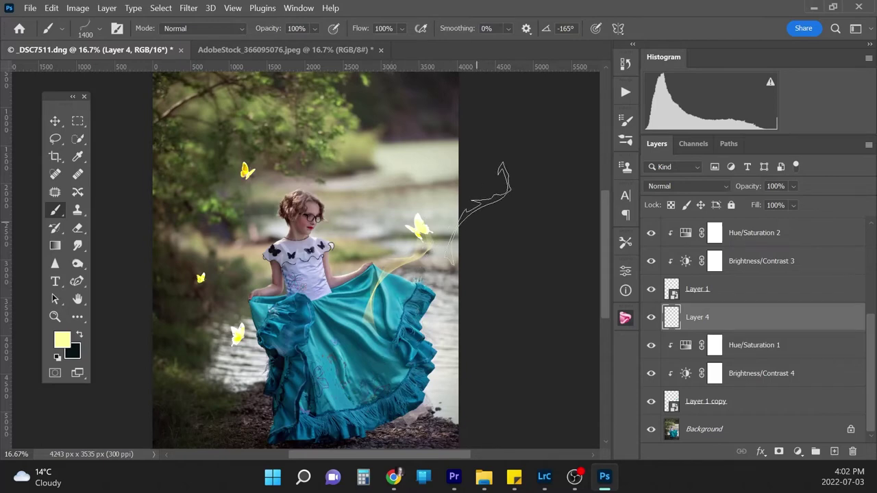
Switch to the smoke3 brush preset and rotate its tip to an angle of -90°
{"action": "left_click", "coordinate": [101, 29]}
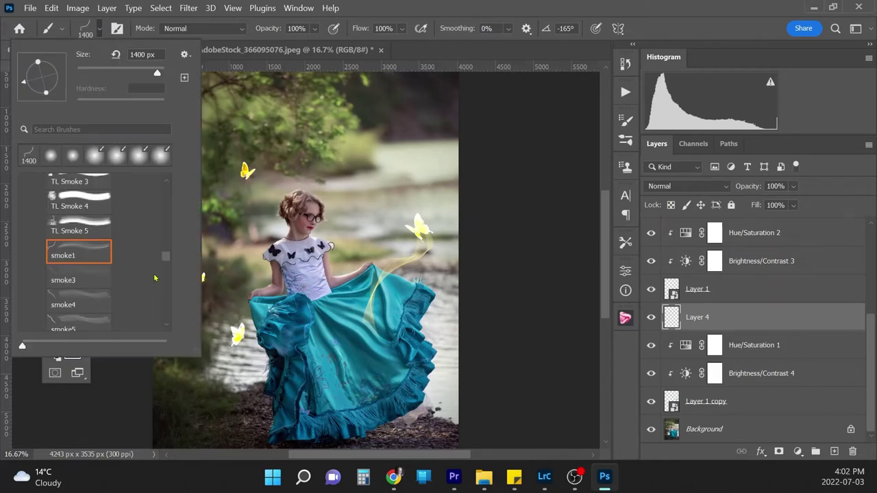
{"action": "scroll", "coordinate": [167, 264], "scroll_direction": "down", "scroll_amount": 3}
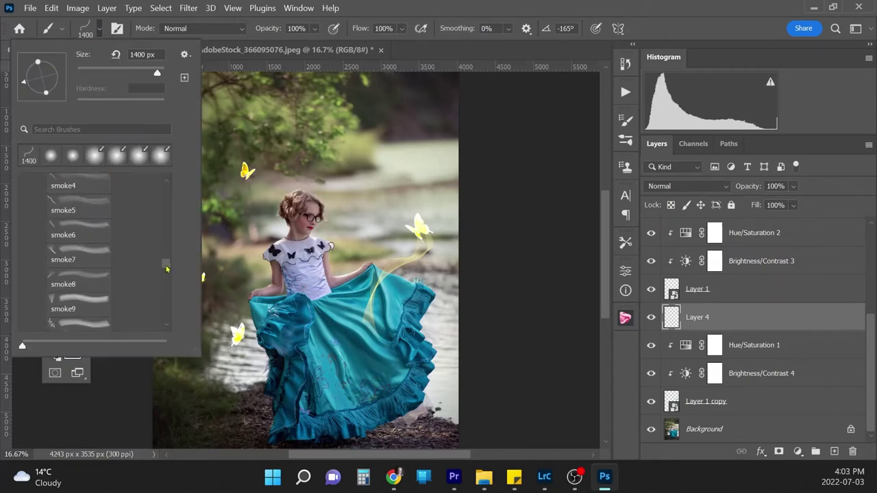
{"action": "scroll", "coordinate": [166, 267], "scroll_direction": "down", "scroll_amount": 3}
{"action": "scroll", "coordinate": [167, 262], "scroll_direction": "up", "scroll_amount": 10}
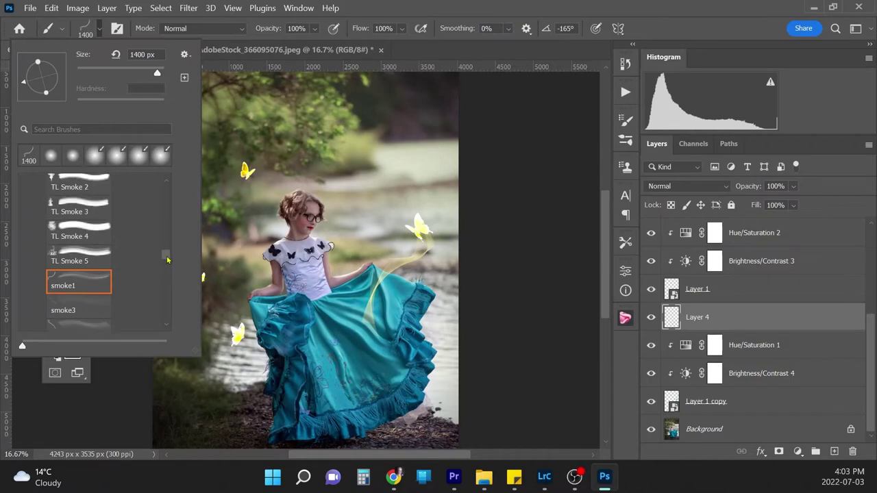
{"action": "scroll", "coordinate": [167, 259], "scroll_direction": "down", "scroll_amount": 3}
{"action": "left_click", "coordinate": [86, 235]}
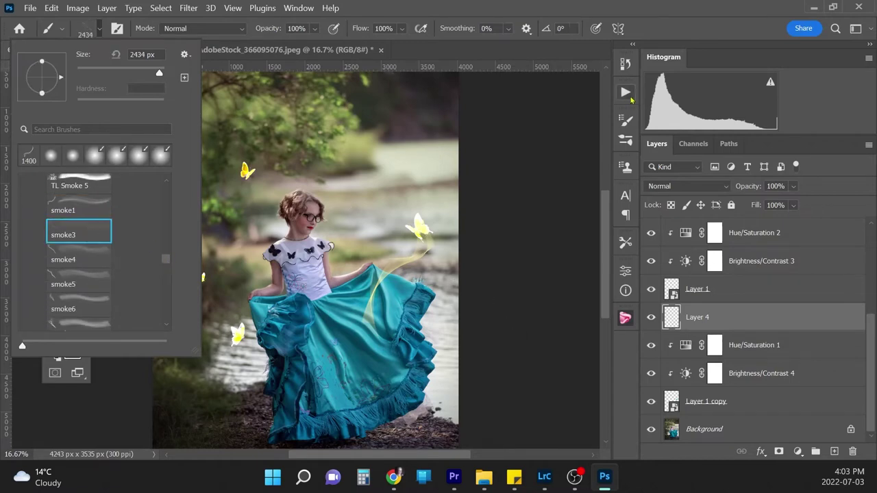
{"action": "left_click", "coordinate": [625, 120]}
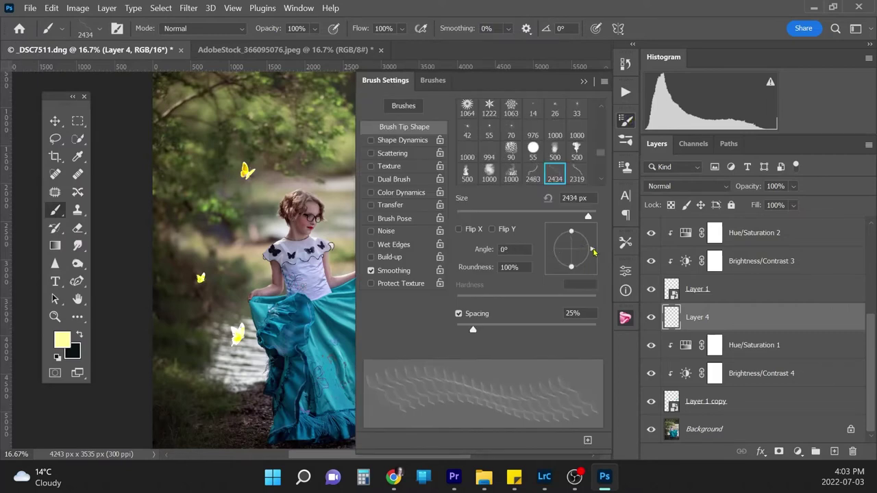
{"action": "mouse_move", "coordinate": [593, 252]}
{"action": "left_mouse_down"}
{"action": "mouse_move", "coordinate": [568, 267]}
{"action": "mouse_move", "coordinate": [573, 257]}
{"action": "left_mouse_up"}
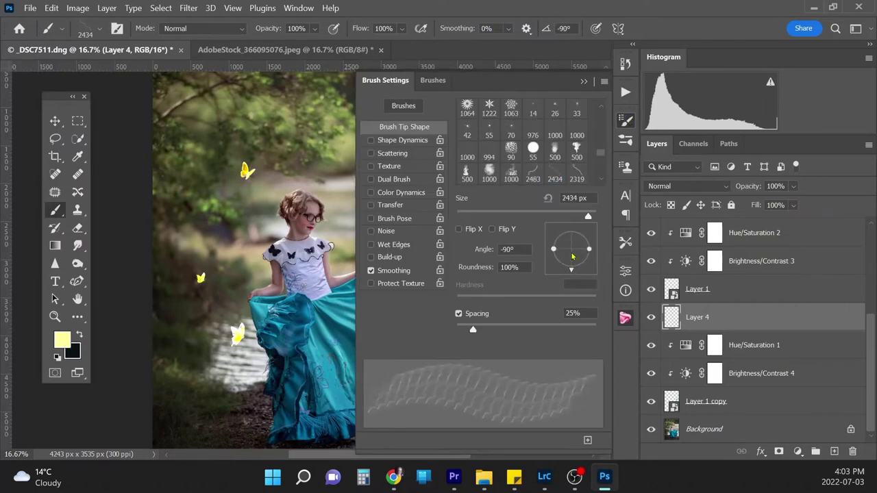
{"action": "left_click", "coordinate": [584, 81]}
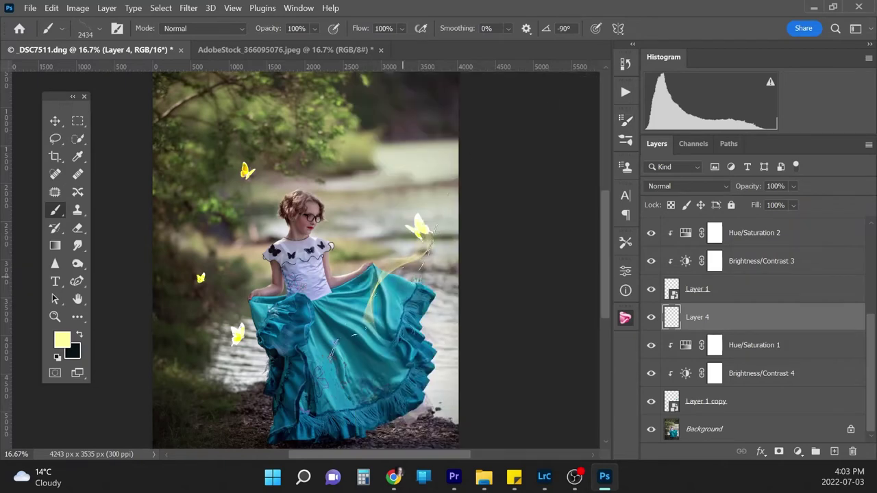
Reduce the smoke3 brush to 1300 px and sample white as the brush colour at the butterfly over the water
{"action": "key", "text": "bracketleft"}
{"action": "key", "text": "bracketleft"}
{"action": "key", "text": "bracketleft"}
{"action": "key", "text": "bracketleft"}
{"action": "key", "text": "bracketleft"}
{"action": "key", "text": "bracketleft"}
{"action": "key", "text": "bracketleft"}
{"action": "key", "text": "bracketleft"}
{"action": "key", "text": "bracketleft"}
{"action": "key", "text": "bracketleft"}
{"action": "key", "text": "bracketleft"}
{"action": "left_click", "coordinate": [426, 204], "text": "alt"}
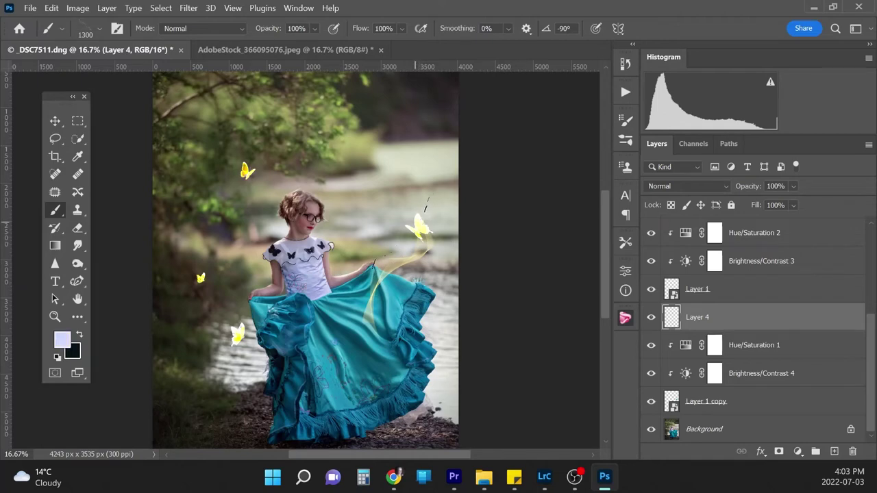
{"action": "left_click", "coordinate": [428, 206], "text": "alt"}
Turn the smoke3 brush tip to an angle of 92°
{"action": "left_click", "coordinate": [625, 120]}
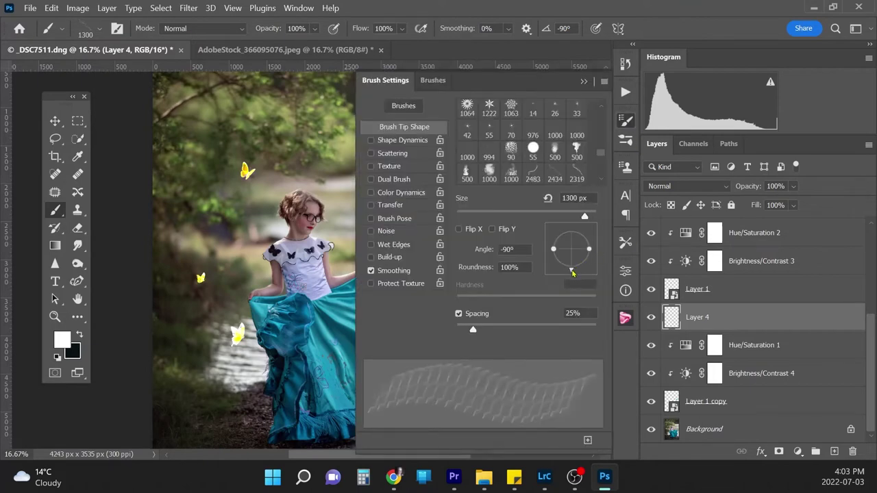
{"action": "mouse_move", "coordinate": [572, 272]}
{"action": "left_mouse_down"}
{"action": "mouse_move", "coordinate": [559, 256]}
{"action": "mouse_move", "coordinate": [572, 241]}
{"action": "left_mouse_up"}
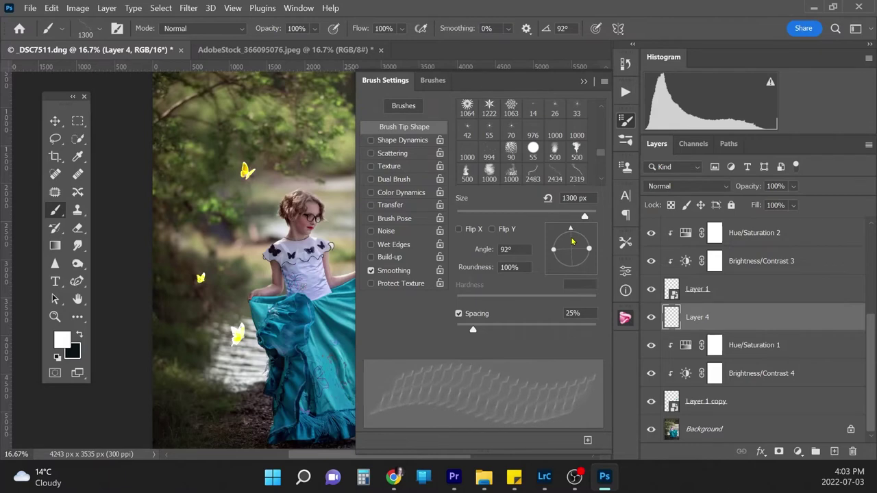
{"action": "left_click", "coordinate": [583, 81]}
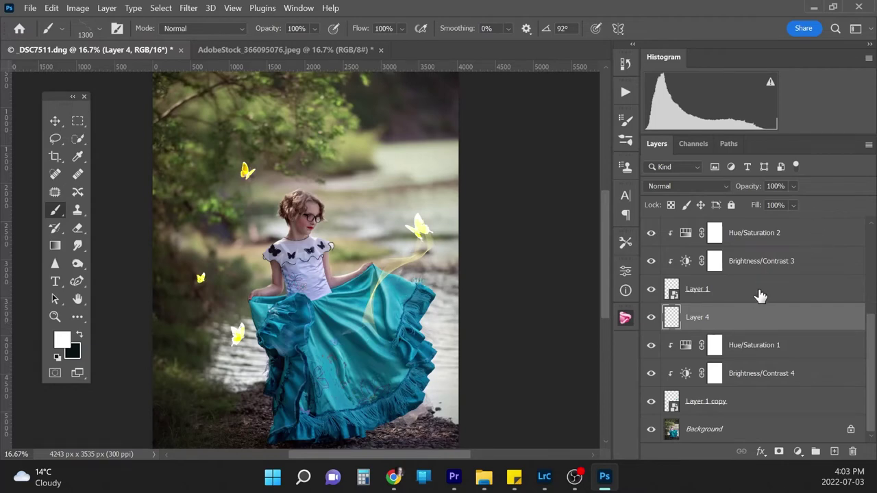
Try Linear Dodge (Add) on Layer 4, switch its blend mode to Lighter Color, and check the smoke in the whole portrait
{"action": "left_click", "coordinate": [697, 188]}
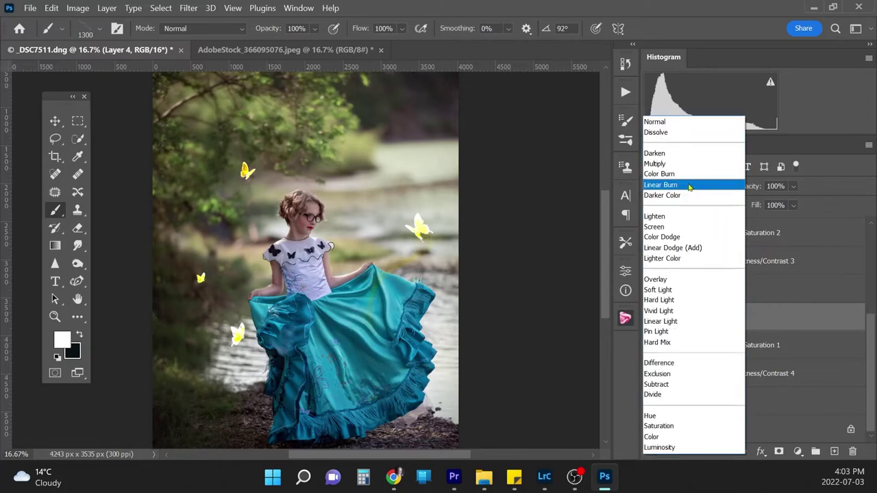
{"action": "left_click", "coordinate": [698, 251]}
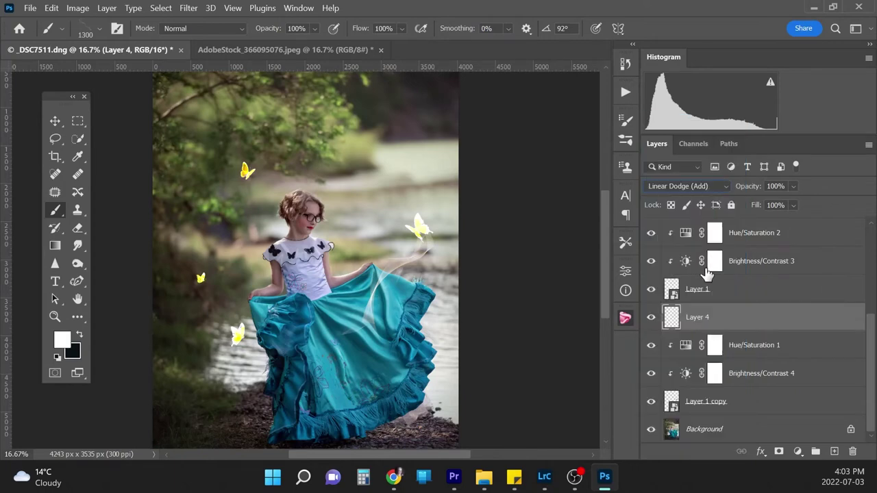
{"action": "left_click", "coordinate": [704, 191]}
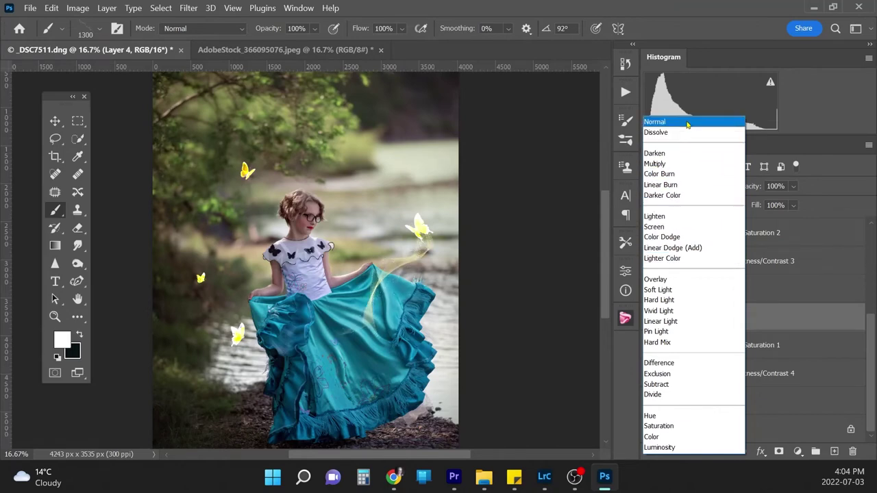
{"action": "left_click", "coordinate": [674, 261]}
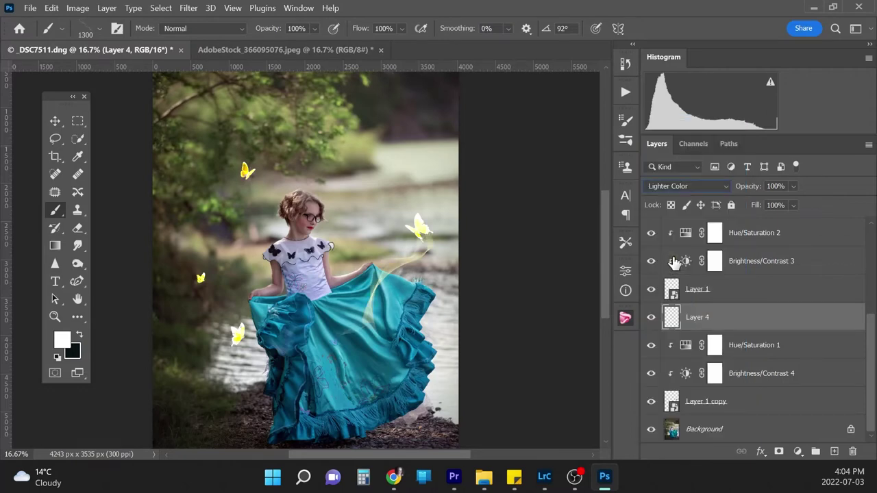
{"action": "key", "text": "ctrl+minus"}
{"action": "key", "text": "ctrl+minus"}
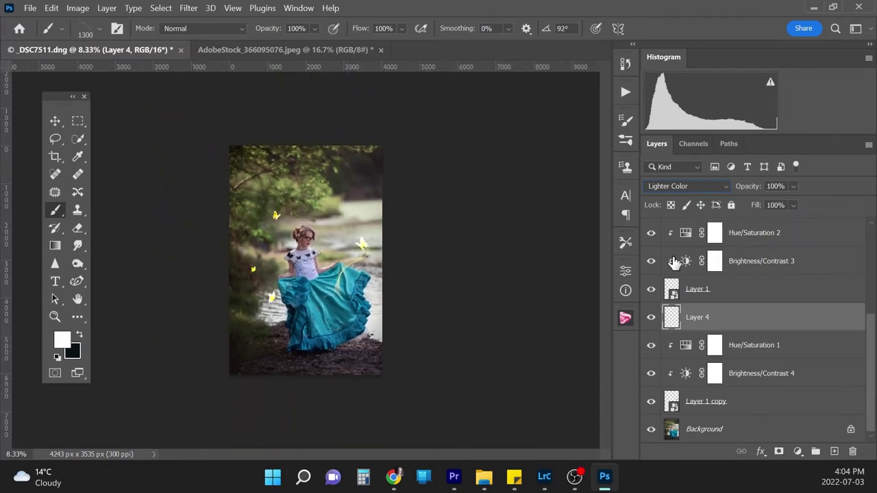
{"action": "key", "text": "ctrl+plus"}
{"action": "key", "text": "ctrl+plus"}
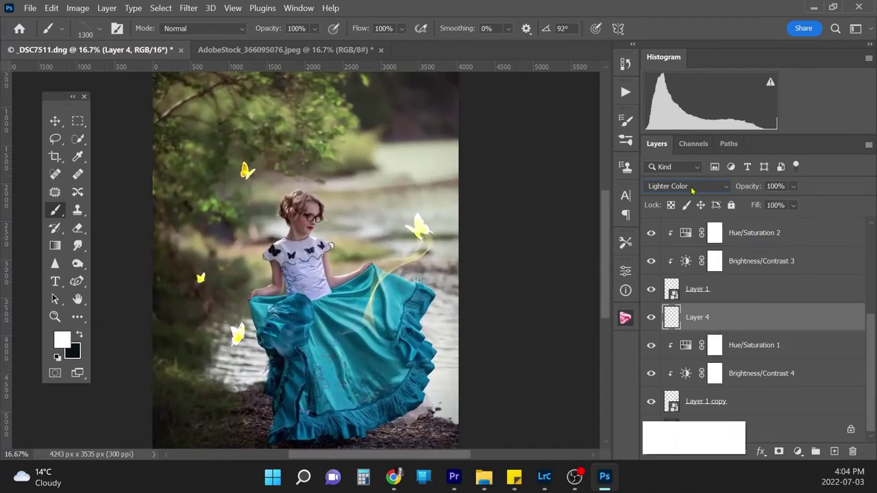
Compare Layer 4's smoke under other blend modes, keep Lighter Color, and review the full composition
{"action": "left_click", "coordinate": [689, 189]}
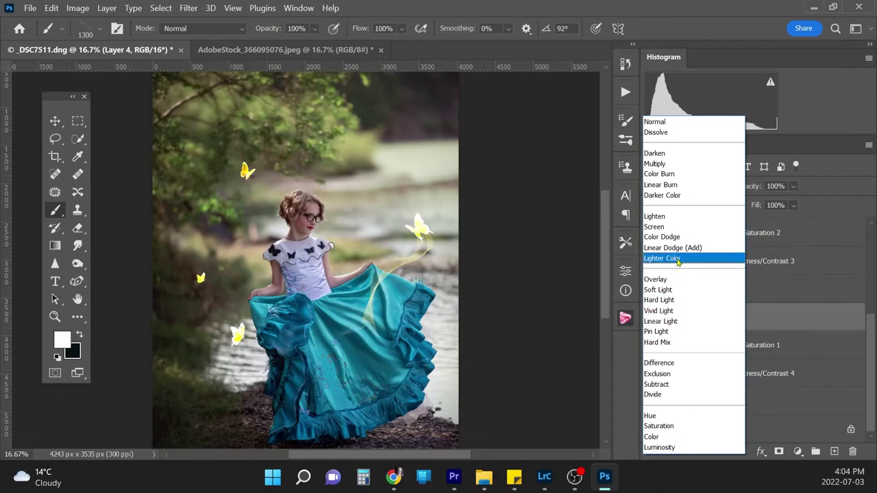
{"action": "left_click", "coordinate": [677, 259]}
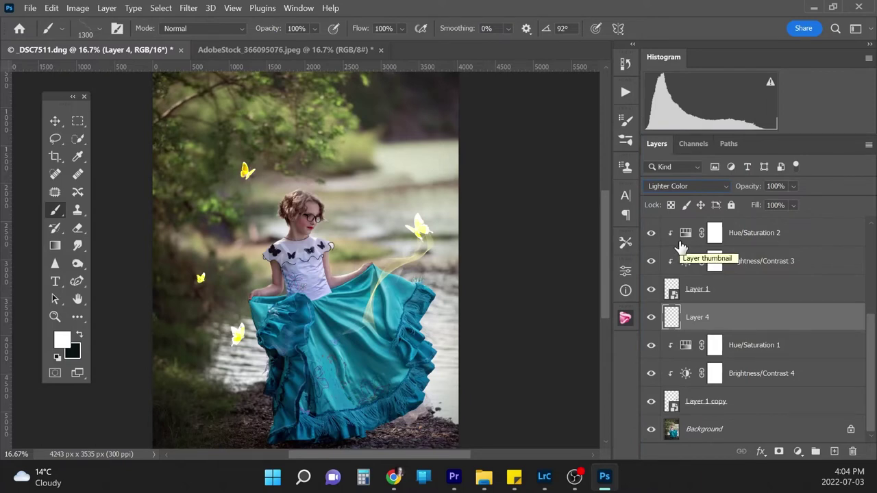
{"action": "key", "text": "ctrl+minus"}
{"action": "key", "text": "ctrl+minus"}
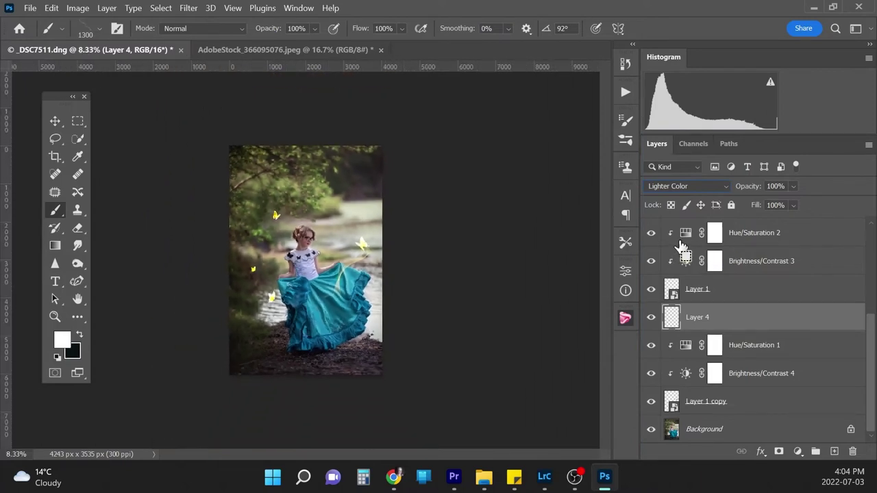
Flip the butterfly above the girl's head on Layer 2 horizontally with Free Transform
{"action": "key", "text": "ctrl+plus"}
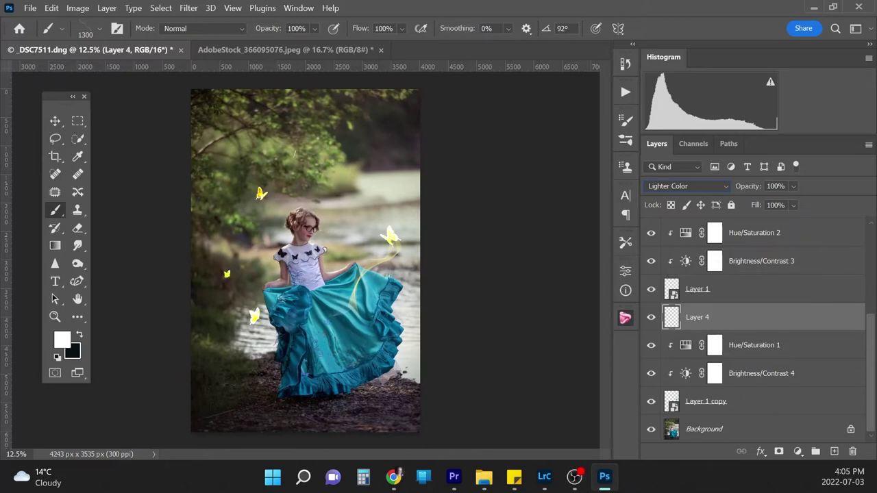
{"action": "key", "text": "v"}
{"action": "key", "text": "ctrl+z"}
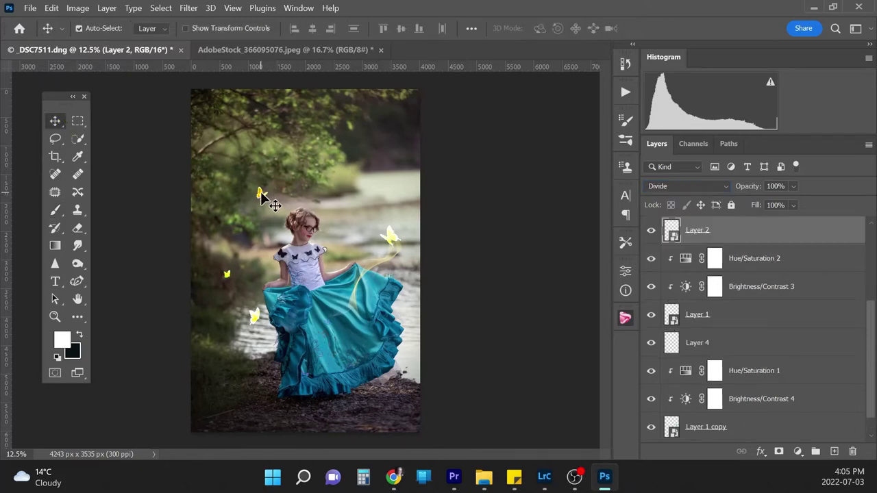
{"action": "key", "text": "ctrl+t"}
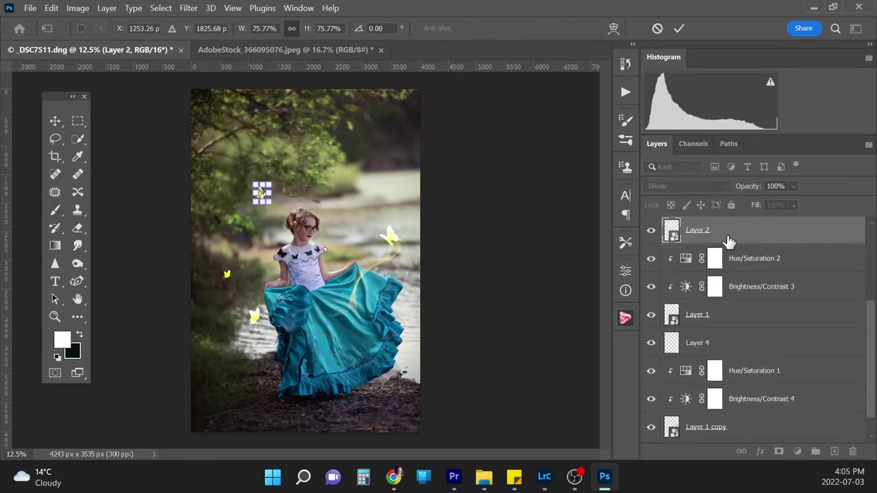
{"action": "left_click", "coordinate": [78, 8]}
{"action": "mouse_move", "coordinate": [107, 8]}
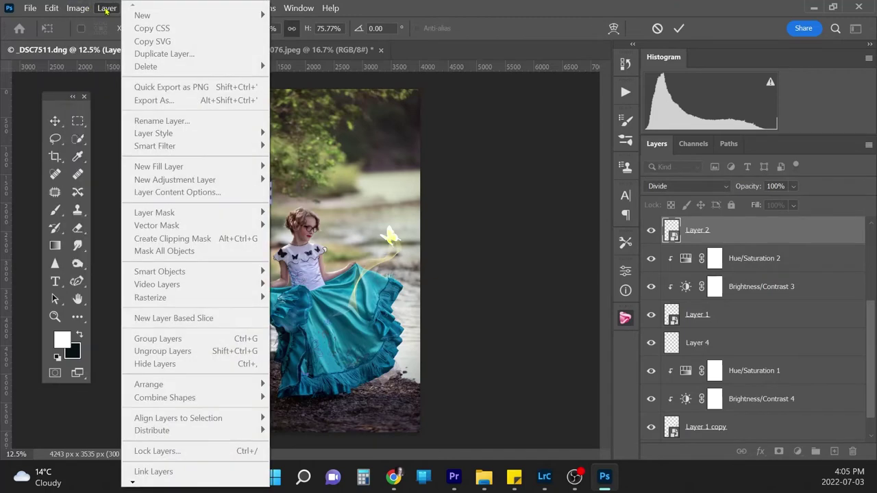
{"action": "mouse_move", "coordinate": [52, 8]}
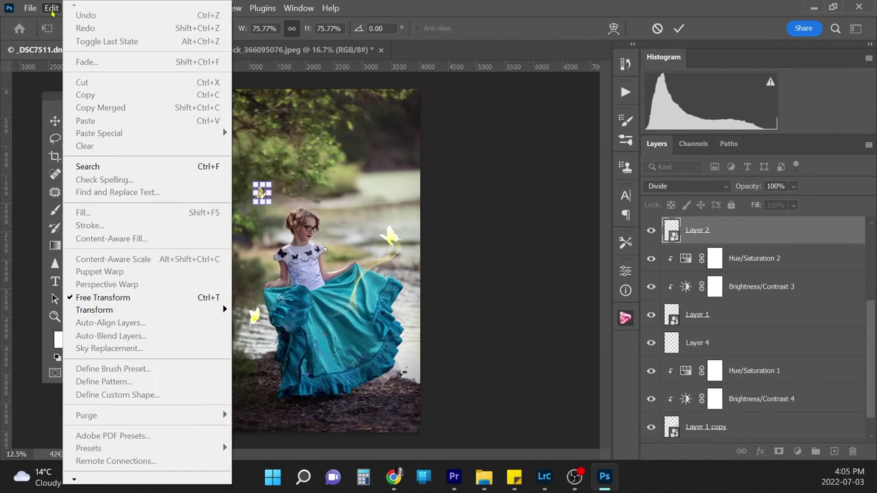
{"action": "mouse_move", "coordinate": [141, 312]}
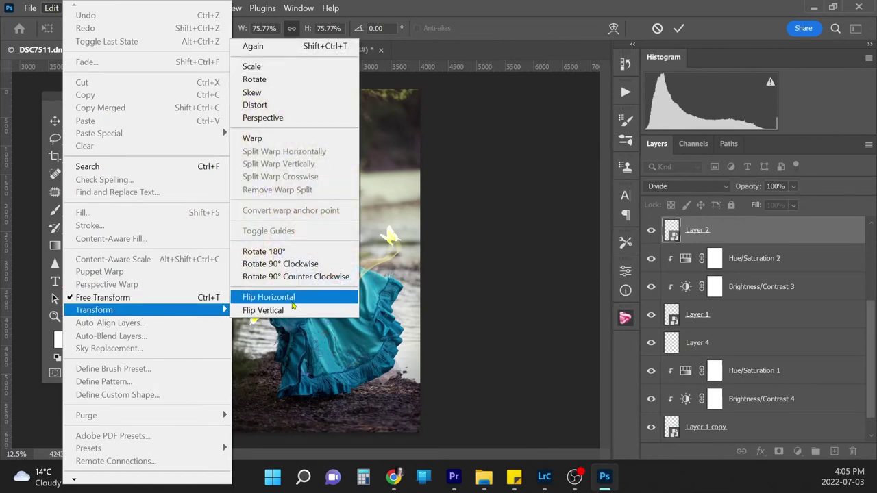
{"action": "left_click", "coordinate": [293, 297]}
{"action": "key", "text": "Return"}
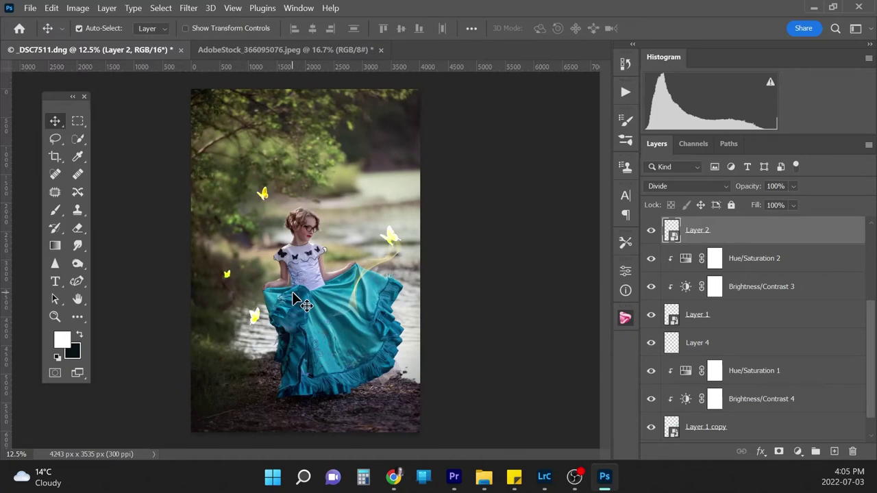
Select Layer 4 and compare the portrait with its smoke trail hidden and shown
{"action": "left_click", "coordinate": [63, 29]}
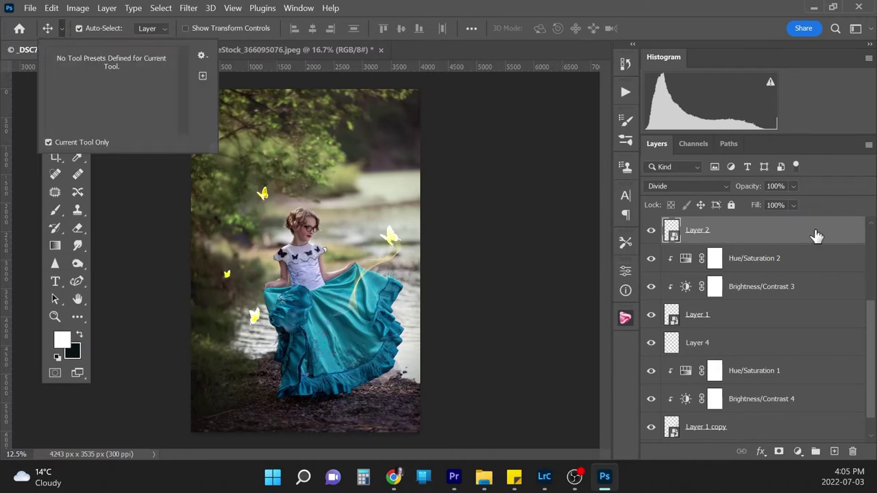
{"action": "left_click", "coordinate": [793, 348]}
{"action": "left_click", "coordinate": [815, 342]}
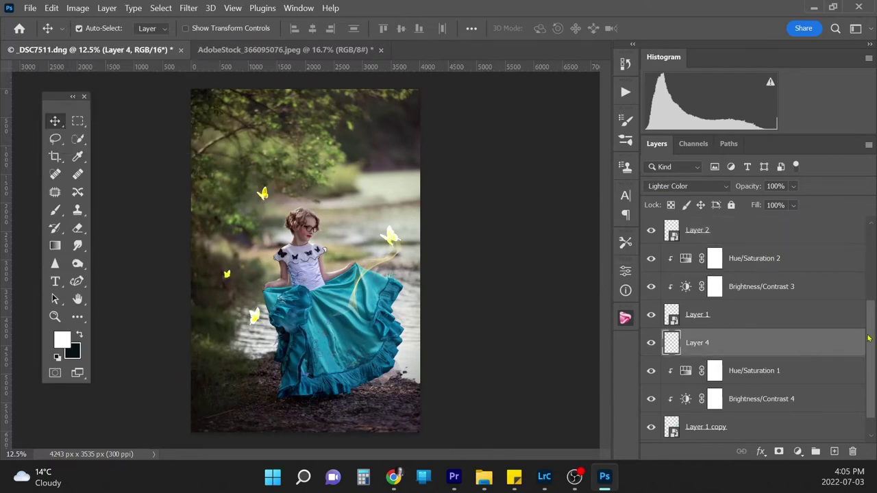
{"action": "scroll", "coordinate": [871, 340], "scroll_direction": "down", "scroll_amount": 1}
{"action": "left_click", "coordinate": [650, 317]}
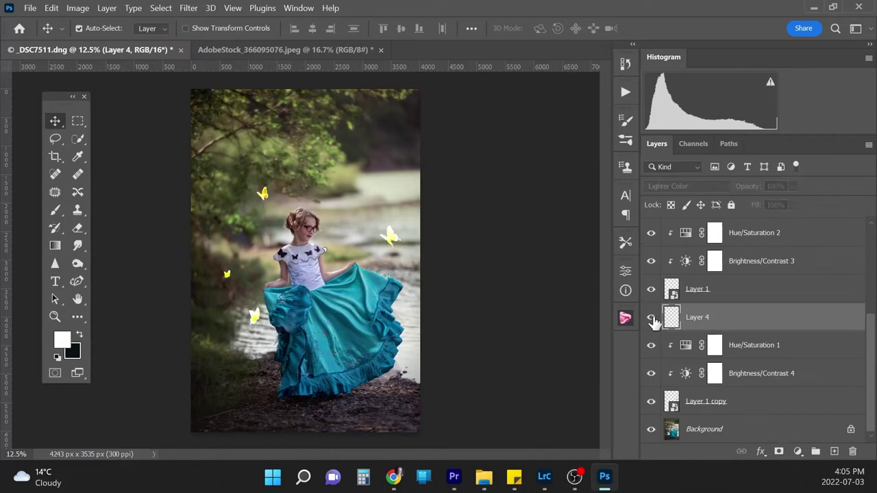
{"action": "left_click", "coordinate": [650, 317]}
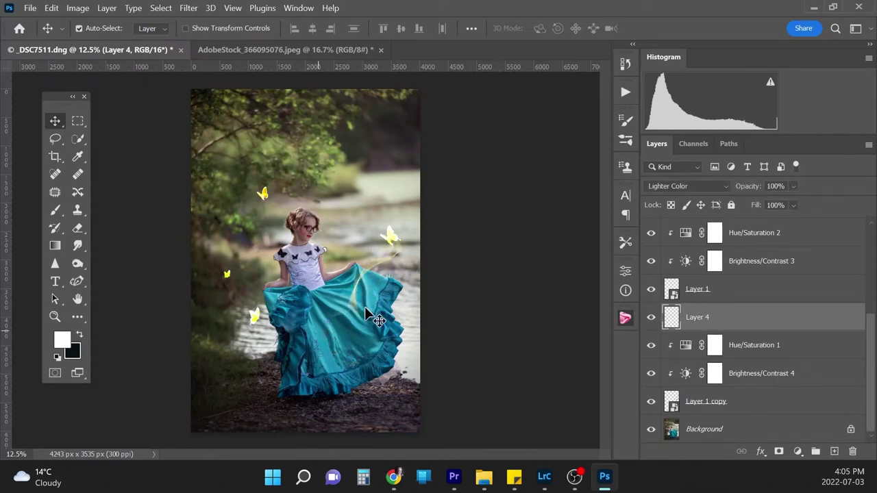
Start Puppet Warp on Layer 4 and pin the smoke trail at the butterfly, the lower end and the middle bend
{"action": "left_click", "coordinate": [52, 8]}
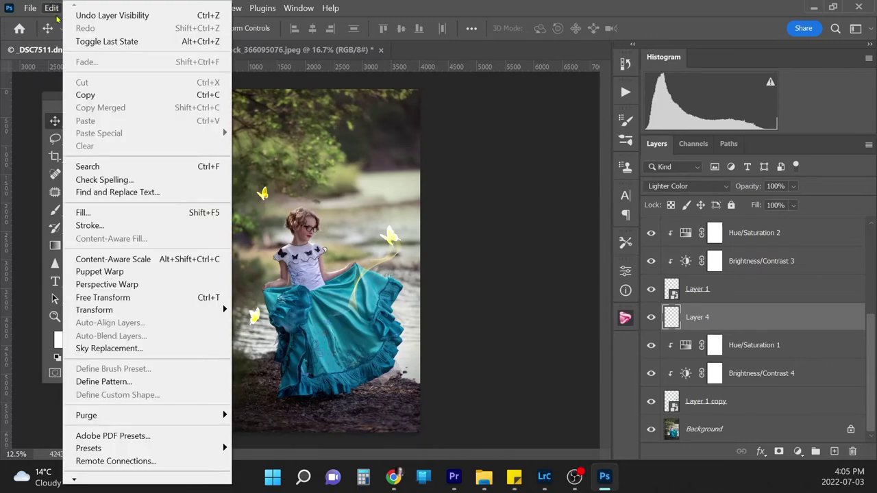
{"action": "left_click", "coordinate": [137, 272]}
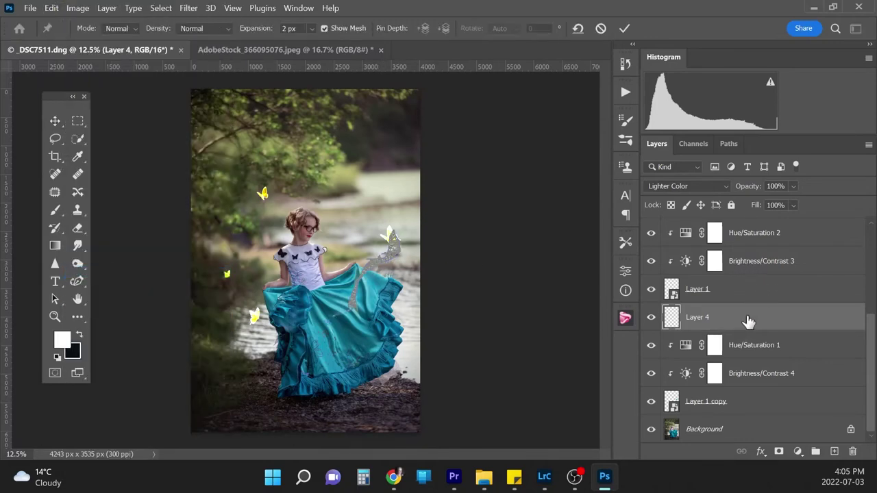
{"action": "key", "text": "ctrl+plus"}
{"action": "key", "text": "ctrl+plus"}
{"action": "key", "text": "ctrl+plus"}
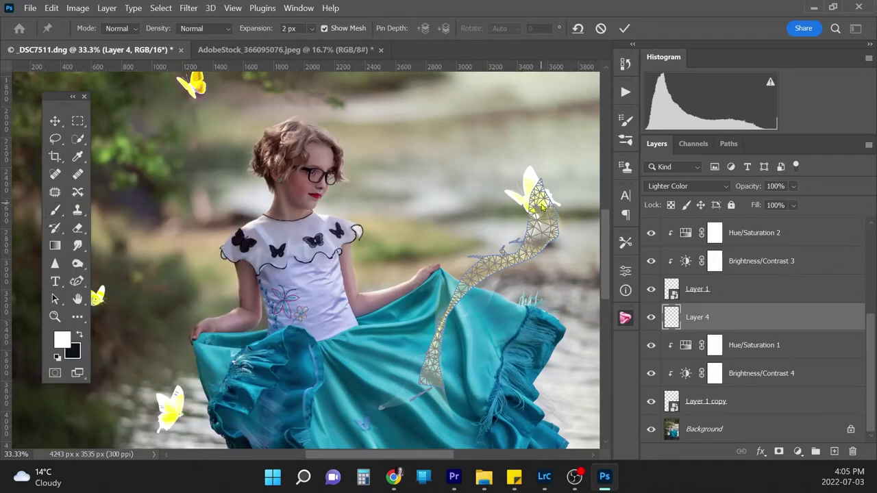
{"action": "left_click", "coordinate": [541, 204]}
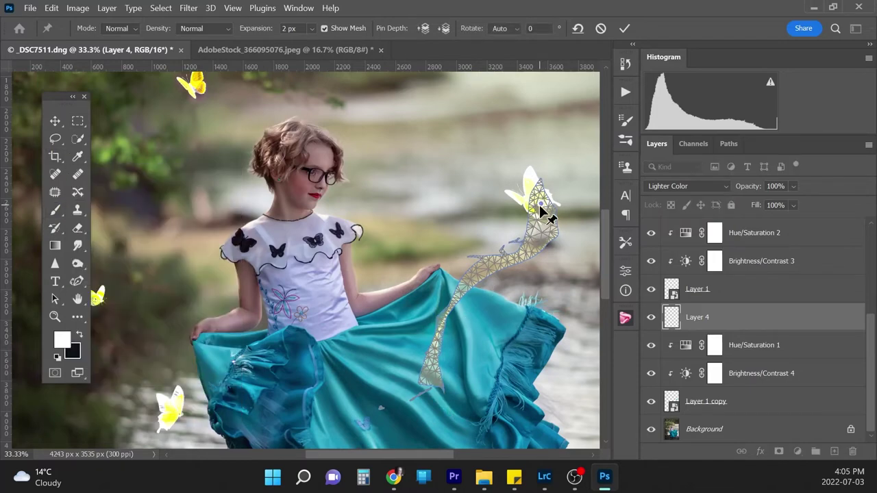
{"action": "left_click", "coordinate": [432, 372]}
{"action": "left_click", "coordinate": [477, 271]}
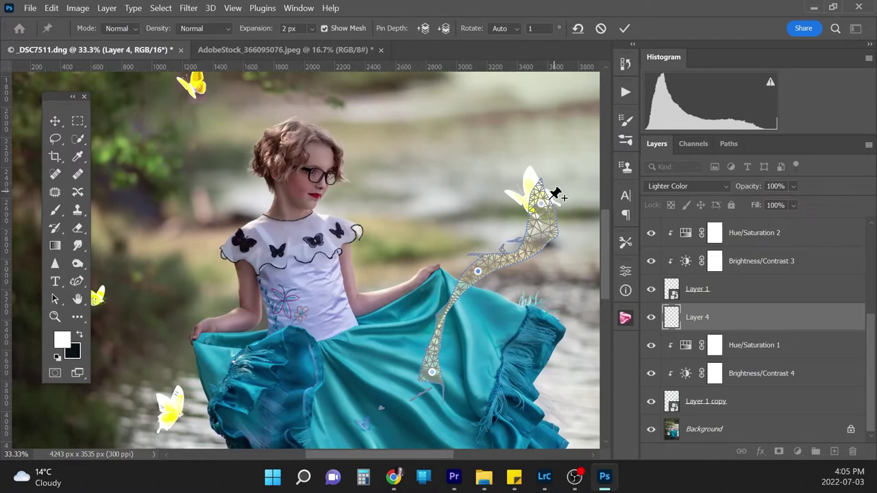
Shift the trail's upper pins inward under the butterfly, pull the lower end farther down the skirt, and apply the warp
{"action": "left_click_drag", "start_coordinate": [542, 203], "coordinate": [534, 210]}
{"action": "left_click_drag", "start_coordinate": [477, 271], "coordinate": [469, 267]}
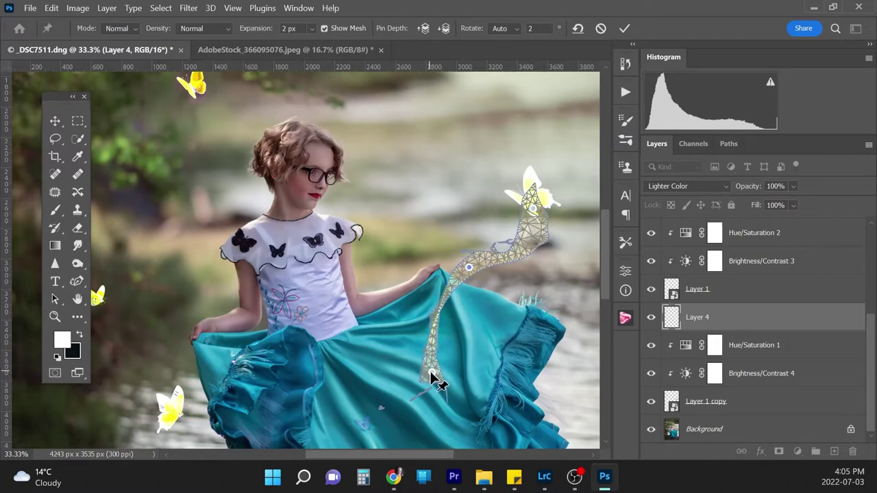
{"action": "left_click_drag", "start_coordinate": [432, 373], "coordinate": [444, 398]}
{"action": "key", "text": "Return"}
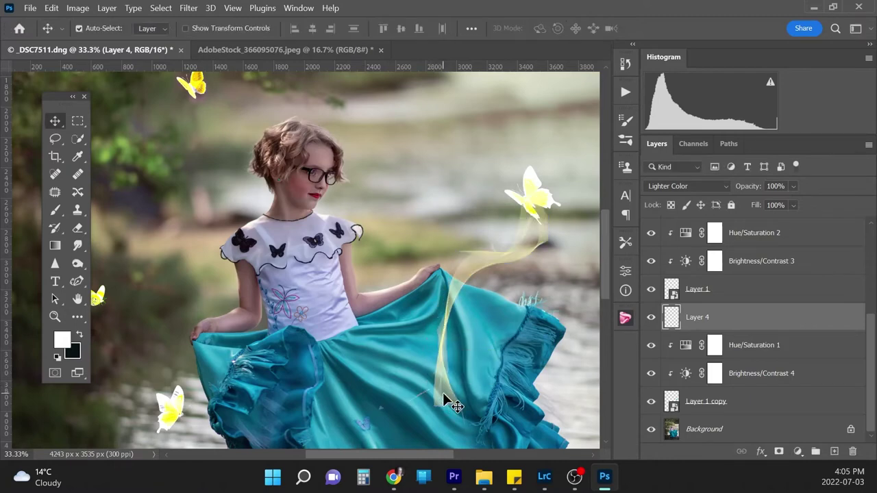
{"action": "key", "text": "ctrl+minus"}
{"action": "key", "text": "ctrl+minus"}
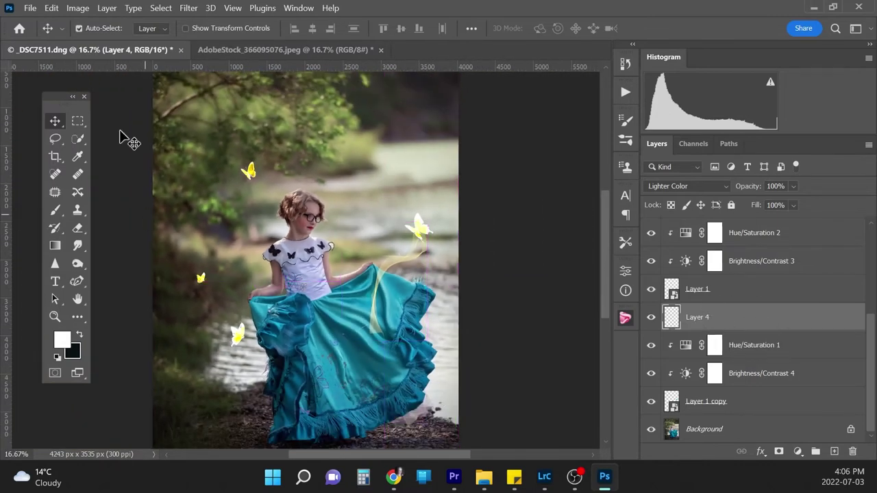
Start another Puppet Warp on Layer 4 and pin the trail at the butterfly and at its bend near the hand
{"action": "left_click", "coordinate": [52, 7]}
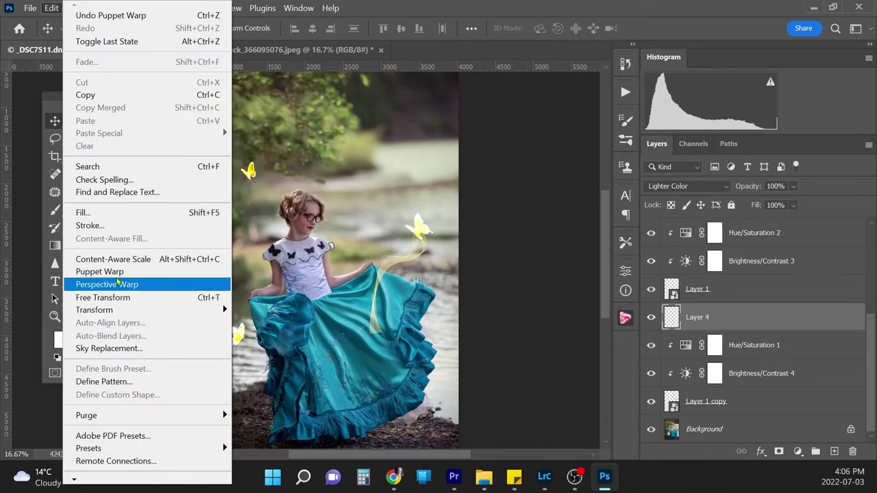
{"action": "left_click", "coordinate": [125, 271]}
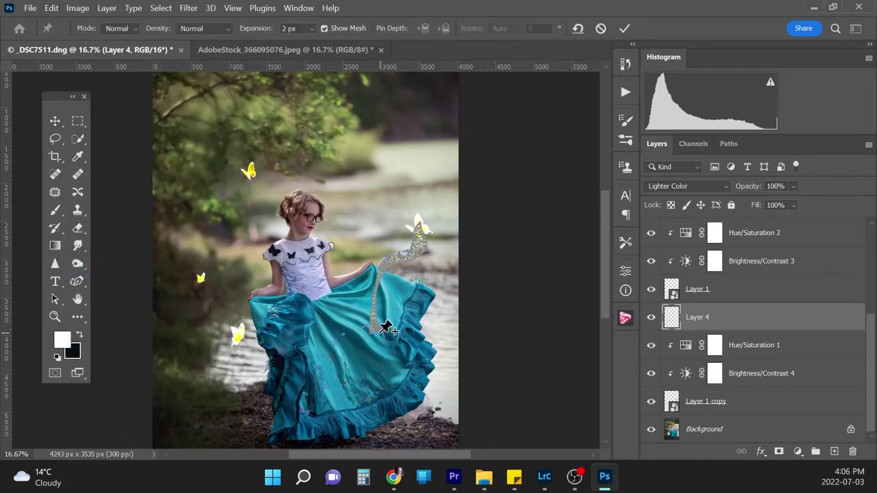
{"action": "key", "text": "ctrl+plus"}
{"action": "key", "text": "ctrl+plus"}
{"action": "key", "text": "ctrl+plus"}
{"action": "left_click", "coordinate": [534, 206]}
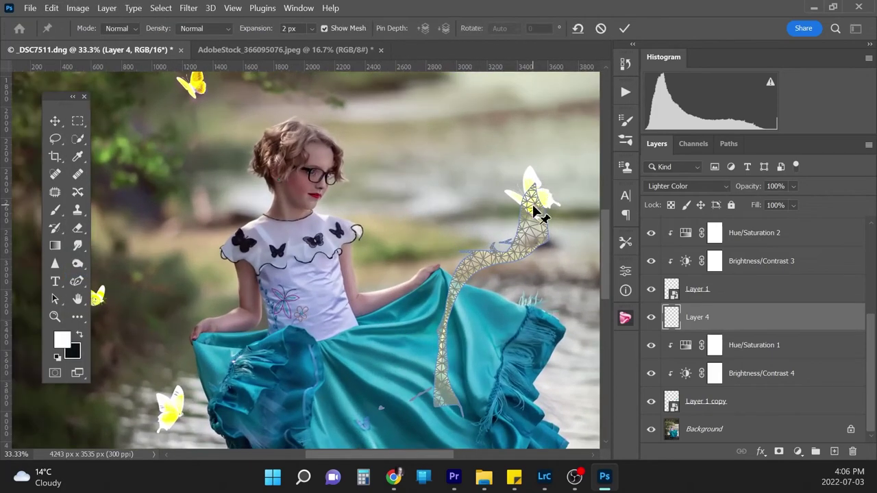
{"action": "left_click", "coordinate": [466, 274]}
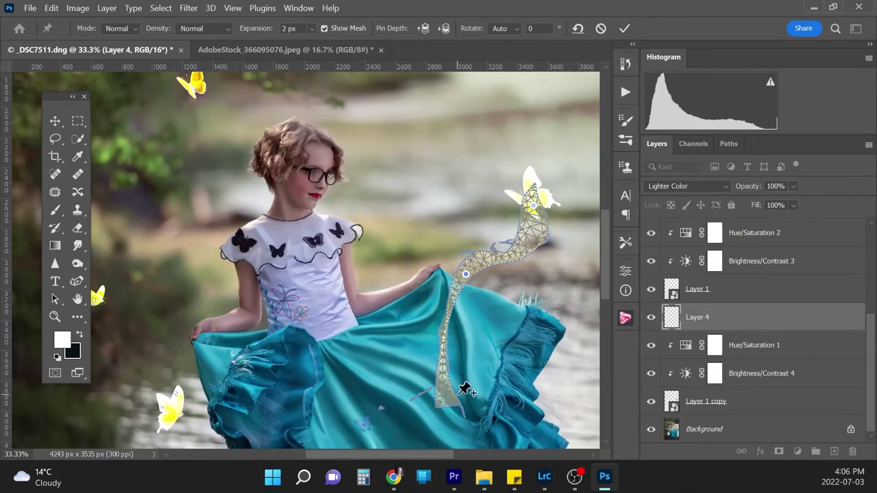
Pin and reshape the lower half of the trail into a curve along the skirt, and apply the warp
{"action": "mouse_move", "coordinate": [459, 404]}
{"action": "left_mouse_down"}
{"action": "mouse_move", "coordinate": [446, 405]}
{"action": "mouse_move", "coordinate": [463, 409]}
{"action": "mouse_move", "coordinate": [462, 417]}
{"action": "mouse_move", "coordinate": [459, 410]}
{"action": "left_mouse_up"}
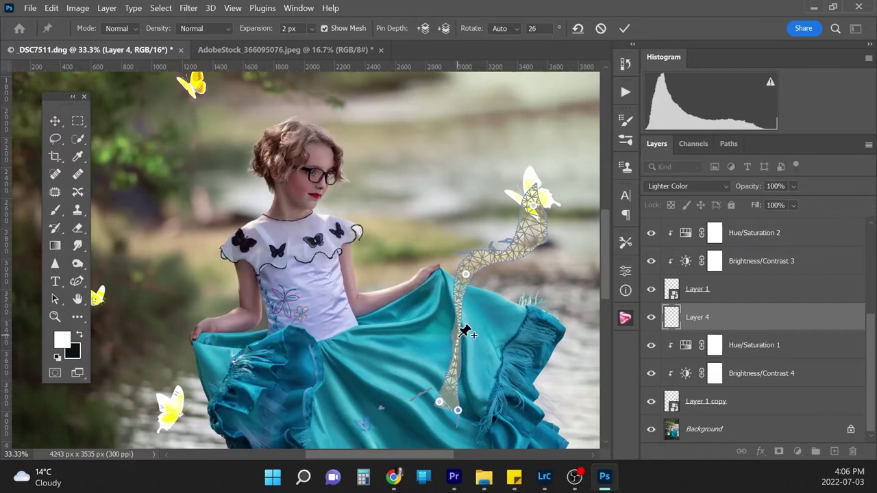
{"action": "left_click_drag", "start_coordinate": [464, 330], "coordinate": [450, 335]}
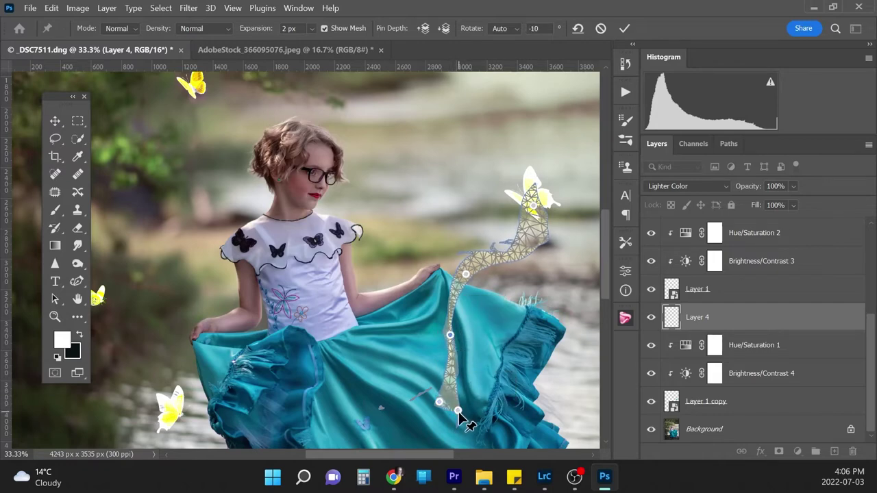
{"action": "mouse_move", "coordinate": [458, 411]}
{"action": "left_mouse_down"}
{"action": "mouse_move", "coordinate": [444, 437]}
{"action": "mouse_move", "coordinate": [448, 404]}
{"action": "mouse_move", "coordinate": [449, 432]}
{"action": "mouse_move", "coordinate": [450, 413]}
{"action": "left_mouse_up"}
{"action": "key", "text": "Return"}
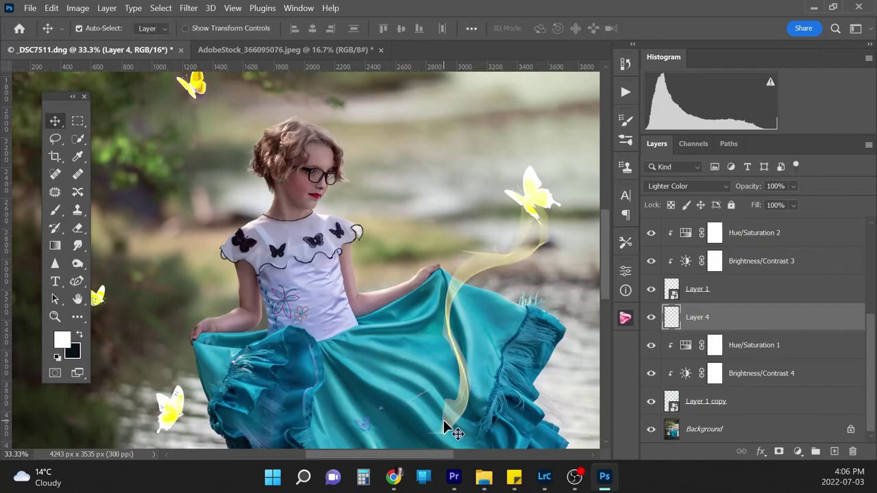
Check the reshaped smoke trail up close and add a white layer mask to Layer 4
{"action": "key", "text": "ctrl"}
{"action": "scroll", "coordinate": [443, 420], "scroll_direction": "up", "scroll_amount": 2}
{"action": "scroll", "coordinate": [443, 420], "scroll_direction": "down", "scroll_amount": 2}
{"action": "key", "text": "ctrl+minus"}
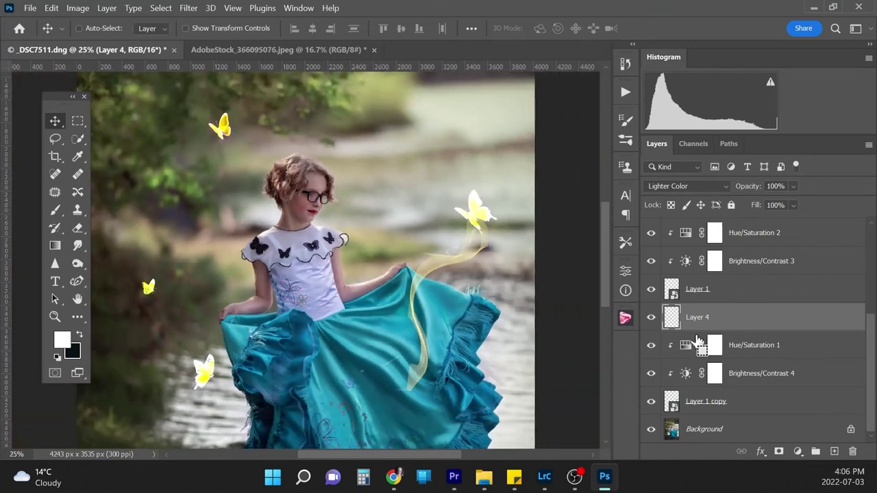
{"action": "key", "text": "ctrl+minus"}
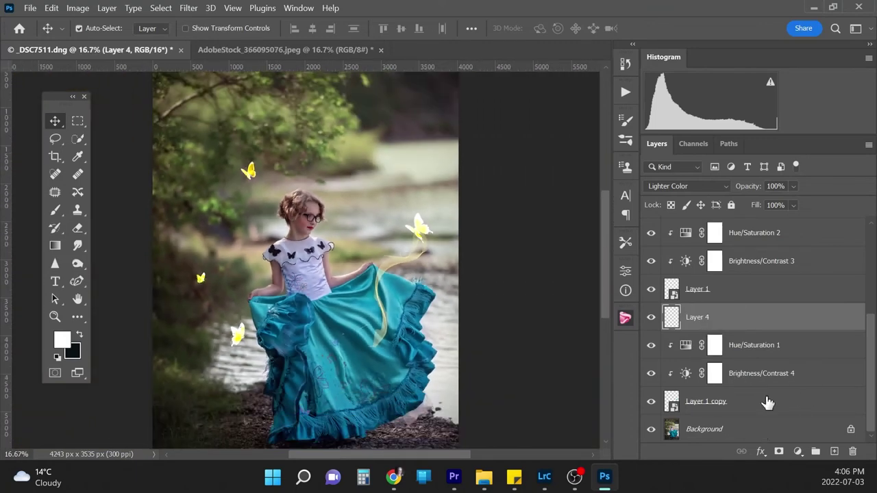
{"action": "left_click", "coordinate": [779, 452]}
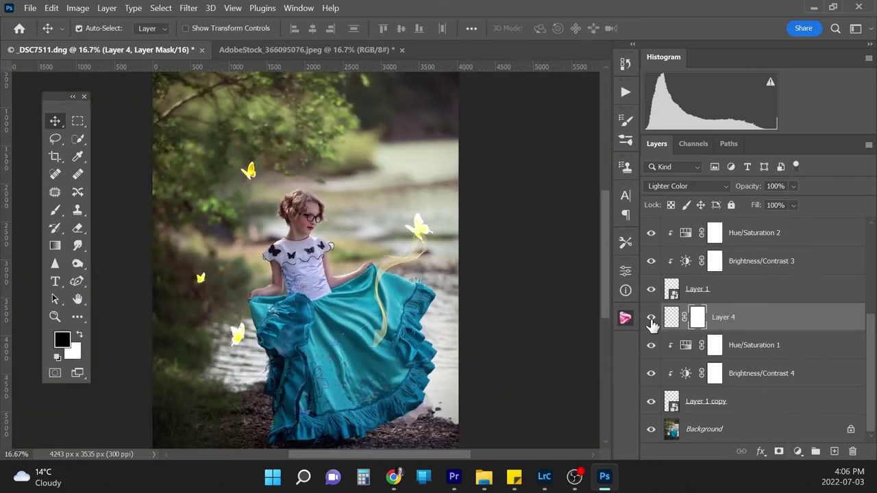
Fade the trail's lower end on Layer 4's mask in black, using a soft round 150 px brush at 63% opacity
{"action": "left_click", "coordinate": [55, 210]}
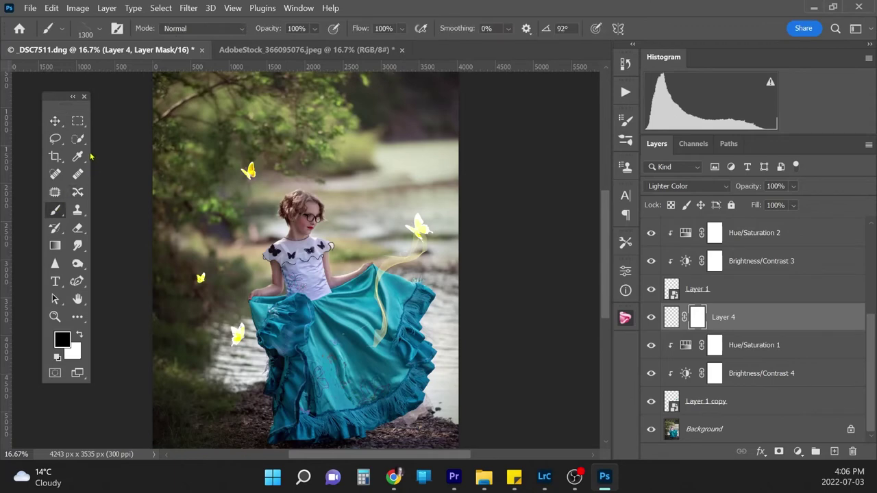
{"action": "left_click", "coordinate": [100, 31]}
{"action": "double_click", "coordinate": [28, 156]}
{"action": "key", "text": "bracketleft"}
{"action": "key", "text": "bracketleft"}
{"action": "key", "text": "bracketleft"}
{"action": "key", "text": "bracketleft"}
{"action": "key", "text": "bracketleft"}
{"action": "key", "text": "bracketleft"}
{"action": "key", "text": "6"}
{"action": "key", "text": "3"}
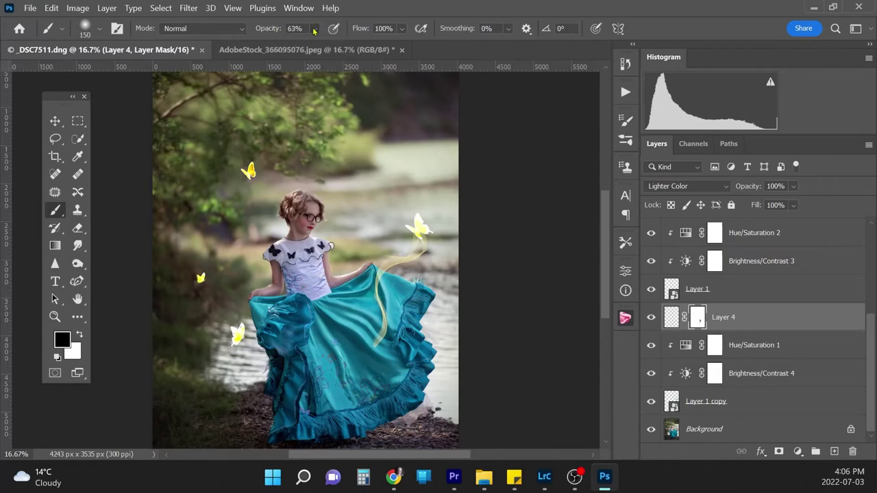
Set the mask brush to 49% opacity and enlarge it to 700 px
{"action": "left_click", "coordinate": [315, 28]}
{"action": "left_click_drag", "start_coordinate": [321, 39], "coordinate": [320, 38]}
{"action": "key", "text": "bracketright"}
{"action": "key", "text": "bracketright"}
{"action": "key", "text": "bracketright"}
{"action": "key", "text": "bracketright"}
{"action": "key", "text": "bracketright"}
{"action": "key", "text": "bracketright"}
{"action": "key", "text": "bracketright"}
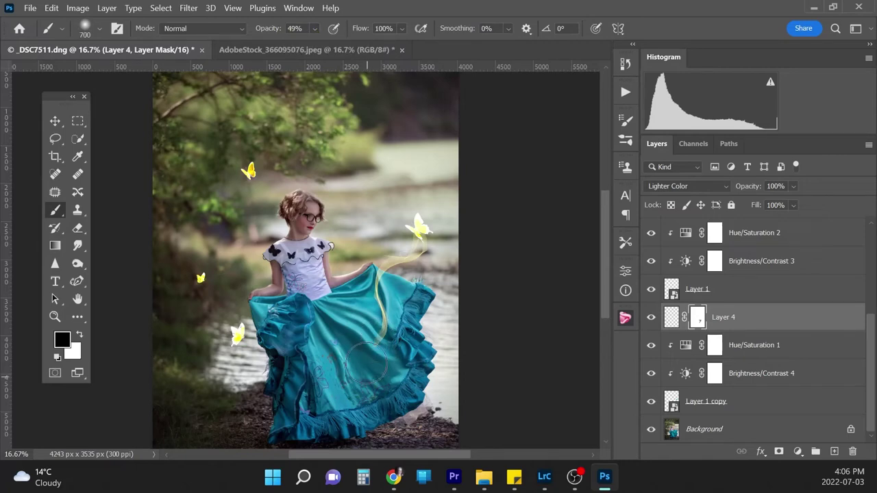
Lower the brush opacity to 19% and softly fade the trail's end over the skirt on Layer 4's mask
{"action": "left_click", "coordinate": [314, 30]}
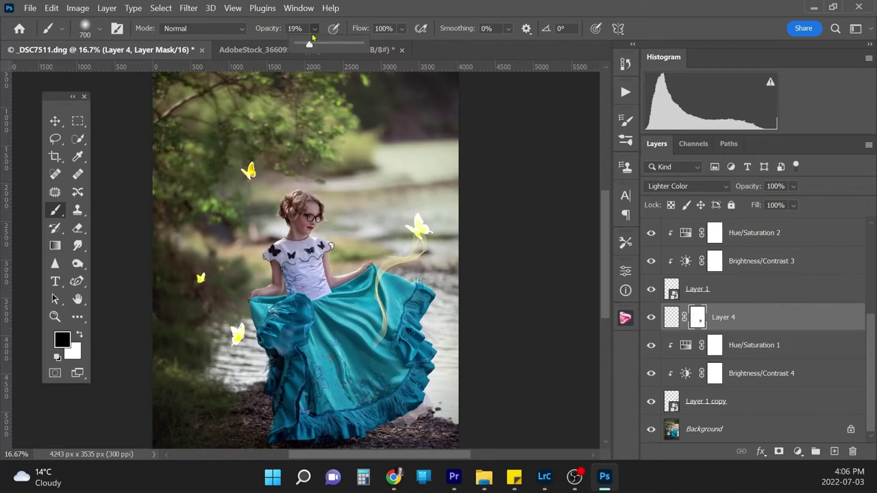
{"action": "left_click", "coordinate": [390, 342]}
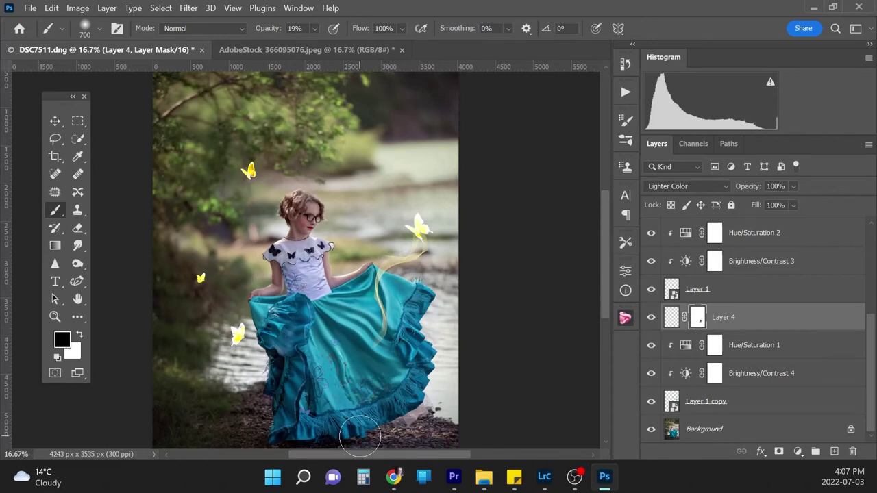
{"action": "key", "text": "ctrl+minus"}
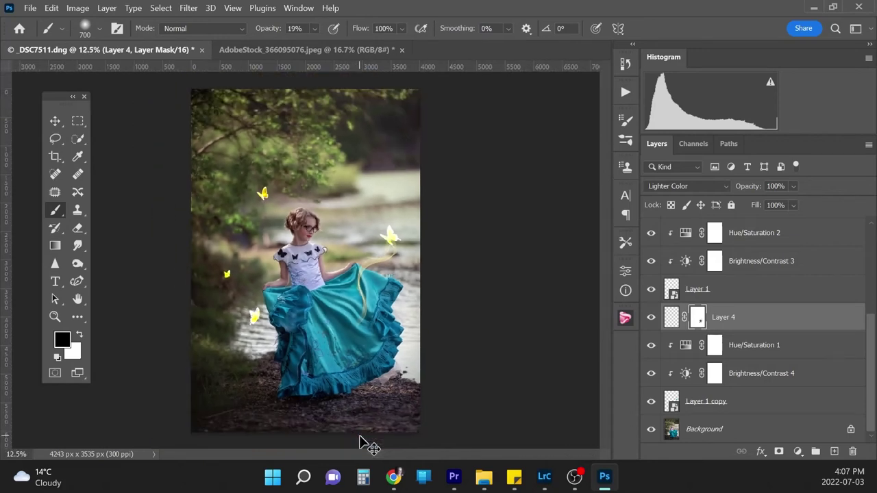
Add a new empty layer above Hue/Saturation 2 and below Layer 2 for another smoke trail
{"action": "key", "text": "ctrl+plus"}
{"action": "key", "text": "ctrl+plus"}
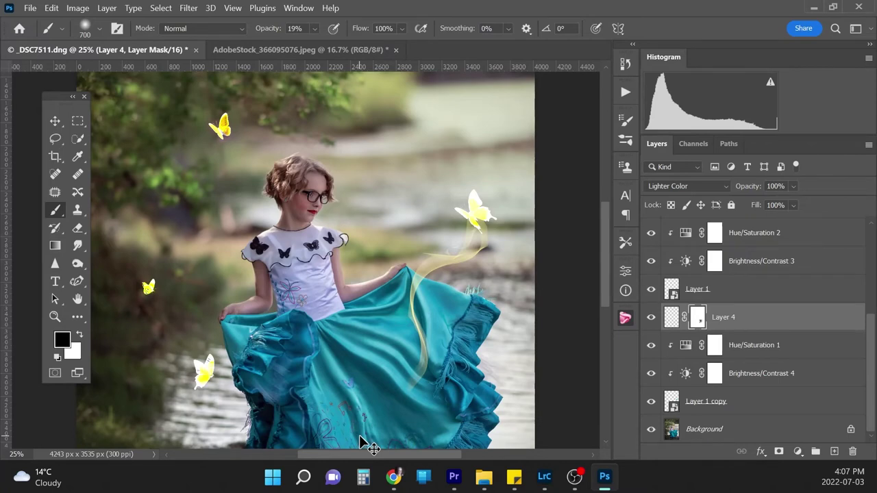
{"action": "key", "text": "ctrl+minus"}
{"action": "key", "text": "ctrl+minus"}
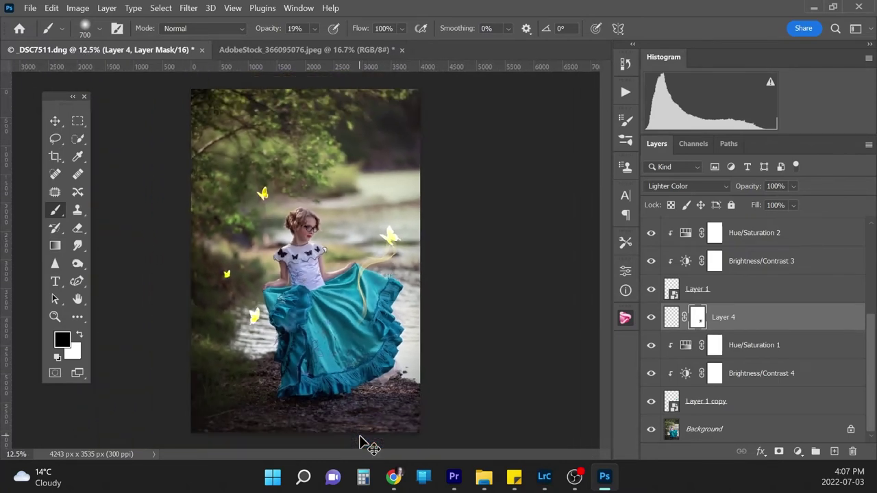
{"action": "key", "text": "ctrl+minus"}
{"action": "key", "text": "ctrl+plus"}
{"action": "key", "text": "ctrl+shift+alt+n"}
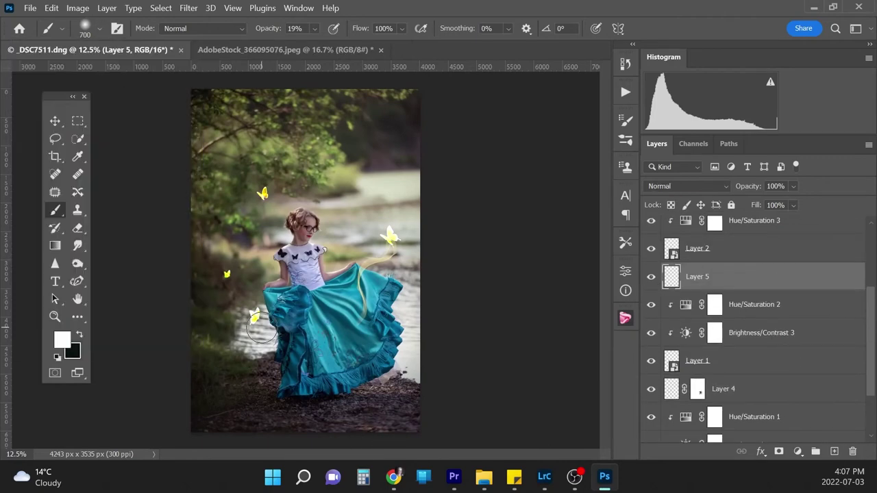
Paint a pale-yellow smoke trail behind the small left butterfly on Layer 5, using an 800 px smoke brush with Flip Y at 100% opacity
{"action": "right_click", "coordinate": [165, 234]}
{"action": "scroll", "coordinate": [164, 313], "scroll_direction": "down", "scroll_amount": 15}
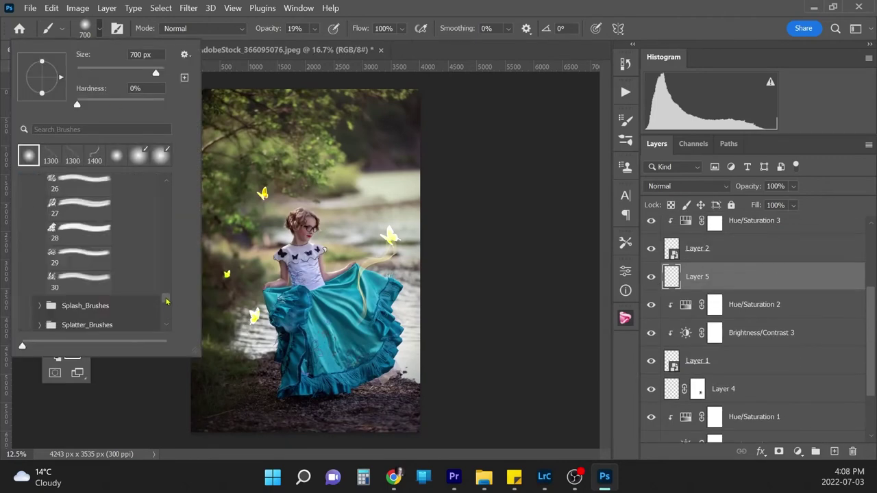
{"action": "double_click", "coordinate": [76, 221]}
{"action": "key", "text": "F5"}
{"action": "left_click", "coordinate": [491, 229]}
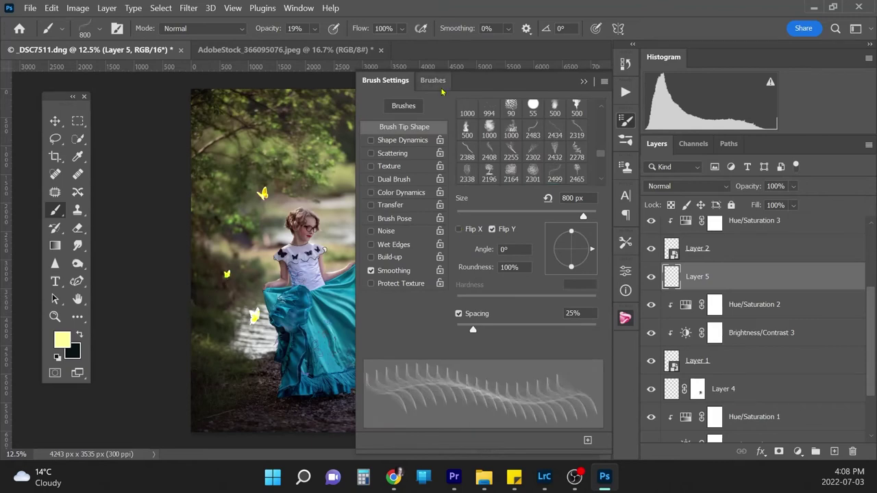
{"action": "left_click", "coordinate": [685, 186]}
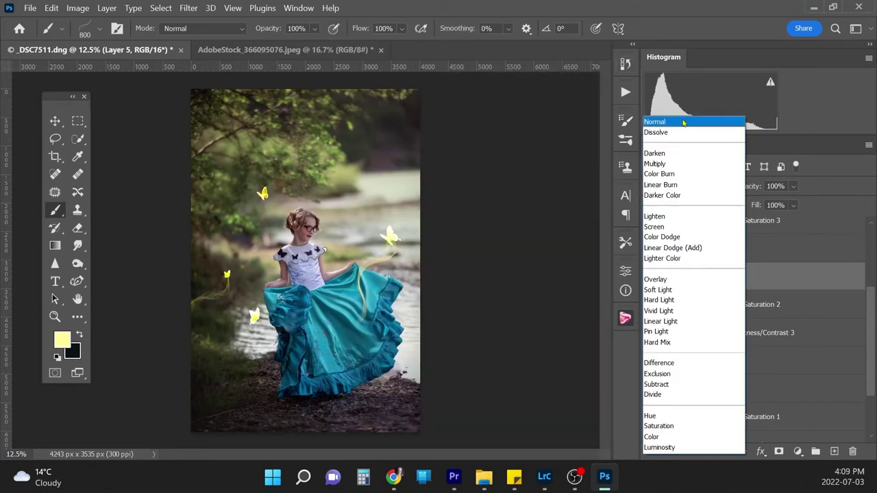
{"action": "key", "text": "Escape"}
Try a 1300 px smoke brush angled at -16° on a new Lighter Color layer below Layer 3 for the upper butterfly's trail
{"action": "key", "text": "alt+bracketright"}
{"action": "scroll", "coordinate": [868, 335], "scroll_direction": "up", "scroll_amount": 1}
{"action": "scroll", "coordinate": [753, 308], "scroll_direction": "up", "scroll_amount": 2}
{"action": "left_click", "coordinate": [698, 297]}
{"action": "left_click", "coordinate": [84, 29]}
{"action": "double_click", "coordinate": [98, 231]}
{"action": "key", "text": "F5"}
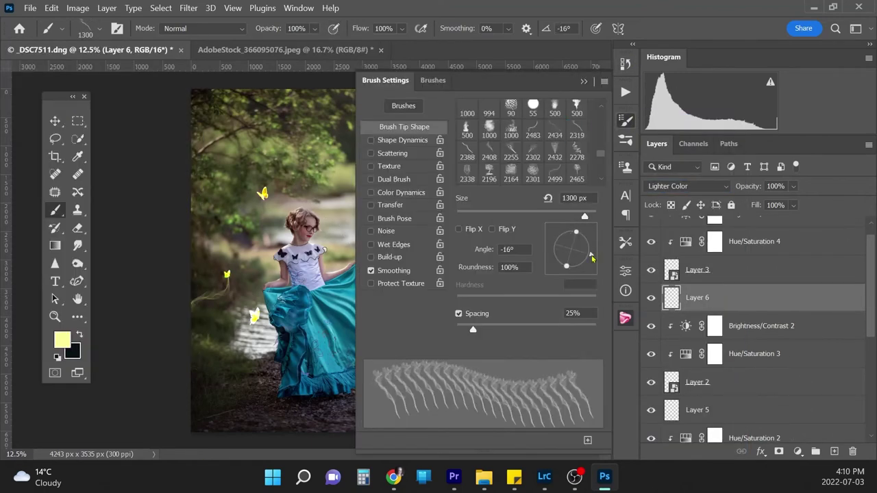
Reset the colours to a white foreground and examine the upper butterfly's smoke trail on Layer 6
{"action": "key", "text": "F5"}
{"action": "key", "text": "d"}
{"action": "key", "text": "x"}
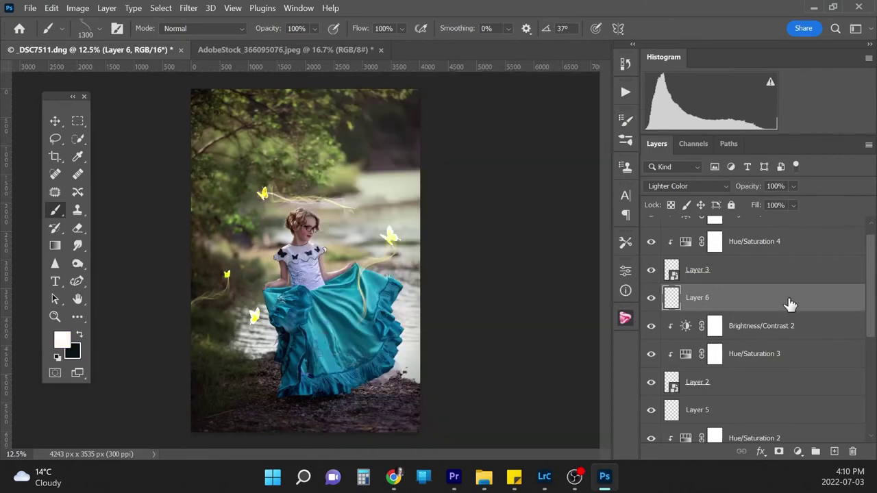
{"action": "key", "text": "ctrl+plus"}
{"action": "key", "text": "ctrl+plus"}
{"action": "key", "text": "ctrl+plus"}
{"action": "key", "text": "ctrl+minus"}
{"action": "key", "text": "ctrl+minus"}
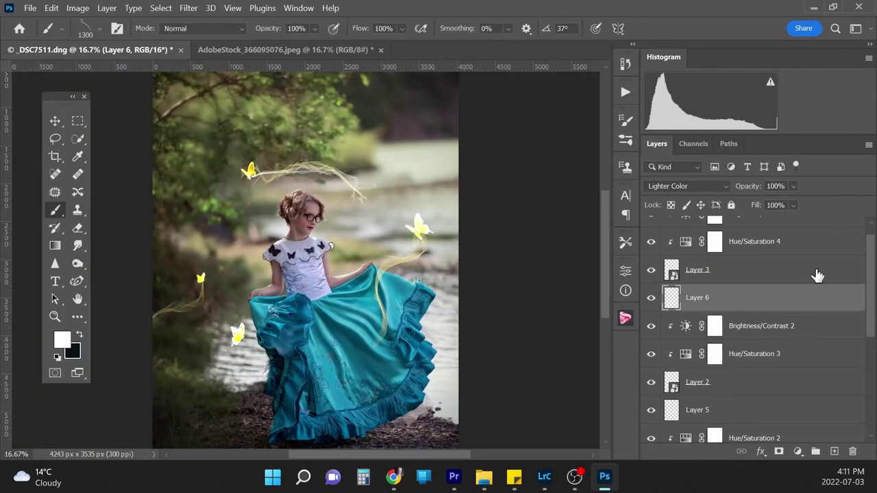
Repaint the upper butterfly's trail on Layer 6 in sampled pale yellow, and set up a 2408 px smoke brush with Flip X at 116°
{"action": "left_click", "coordinate": [294, 148]}
{"action": "left_click", "coordinate": [426, 208], "text": "alt"}
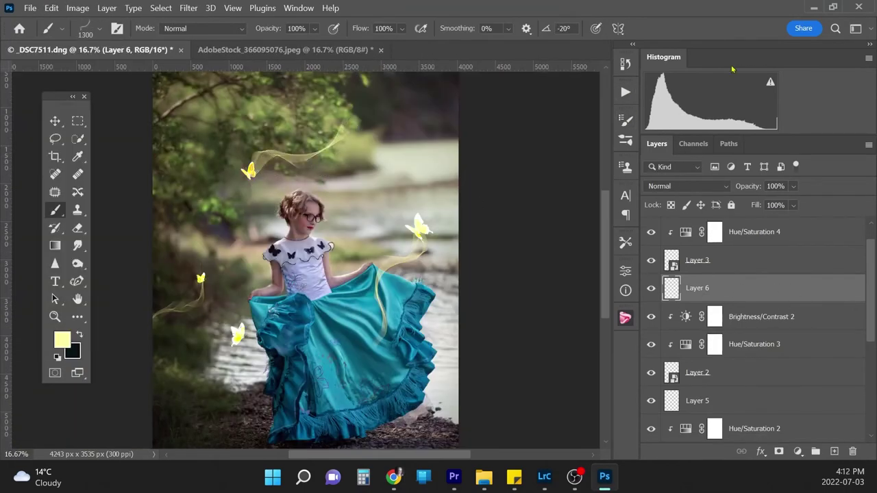
{"action": "left_click", "coordinate": [625, 120]}
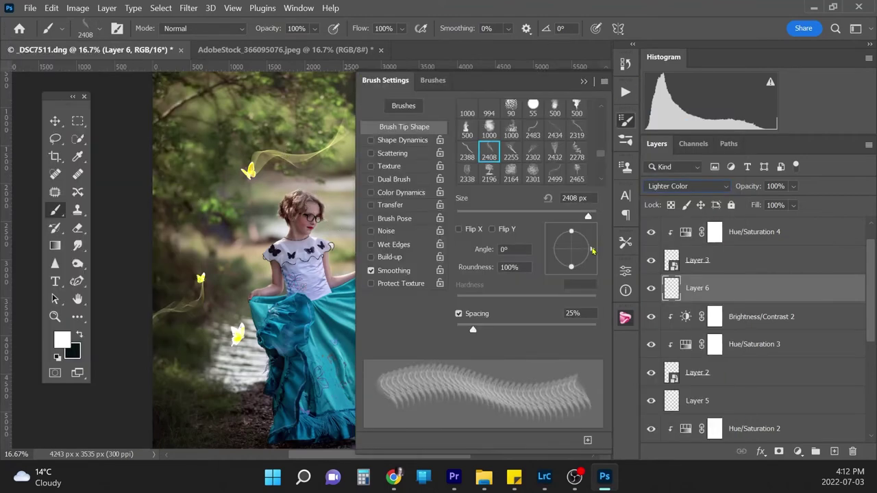
{"action": "left_click", "coordinate": [625, 120]}
{"action": "left_click", "coordinate": [625, 121]}
{"action": "left_click_drag", "start_coordinate": [575, 239], "coordinate": [566, 237]}
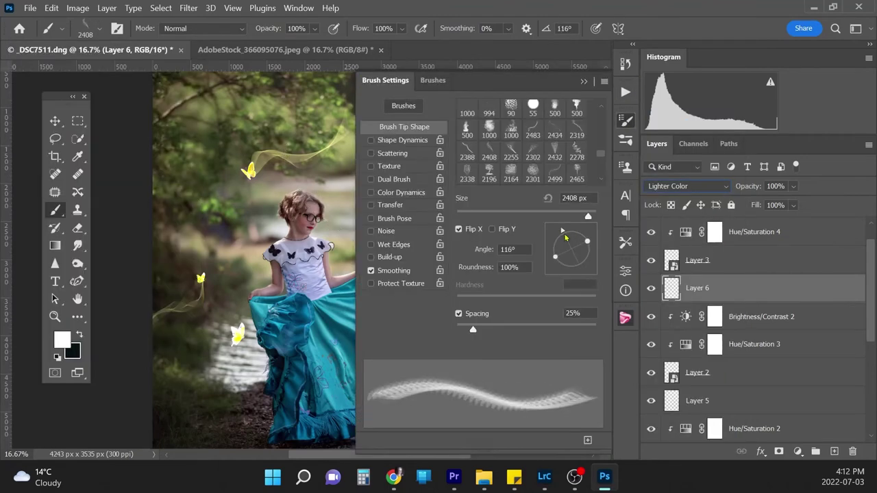
{"action": "left_click", "coordinate": [625, 121]}
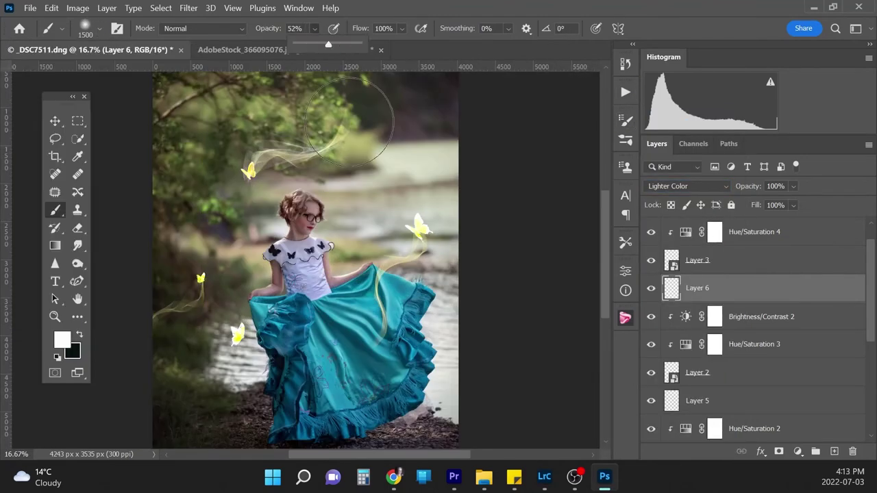
Mask Layer 6 and softly fade the trail's far end in black, using a soft round 900 px brush at 18% opacity
{"action": "left_click", "coordinate": [779, 451]}
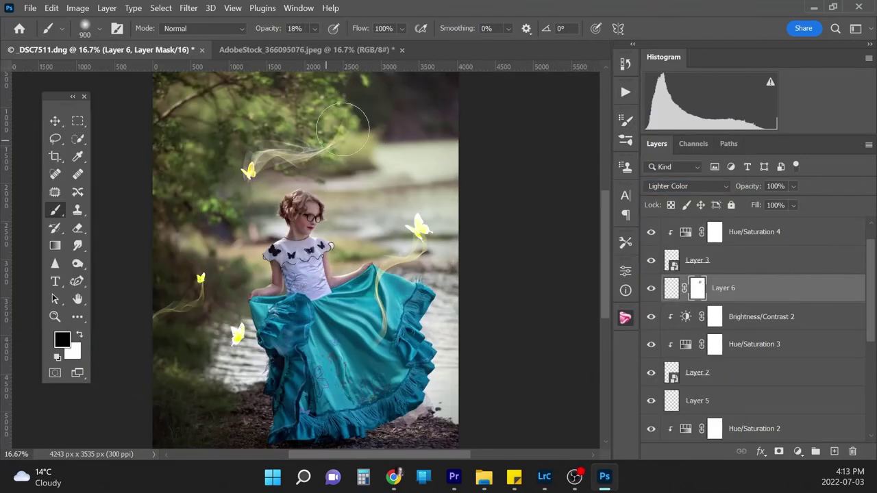
{"action": "key", "text": "ctrl+minus"}
Try a pale-yellow smoke trail on a new top layer, running from the lower-left butterfly down across the skirt with a 1400 px smoke brush
{"action": "scroll", "coordinate": [818, 358], "scroll_direction": "up", "scroll_amount": 1}
{"action": "left_click", "coordinate": [799, 233]}
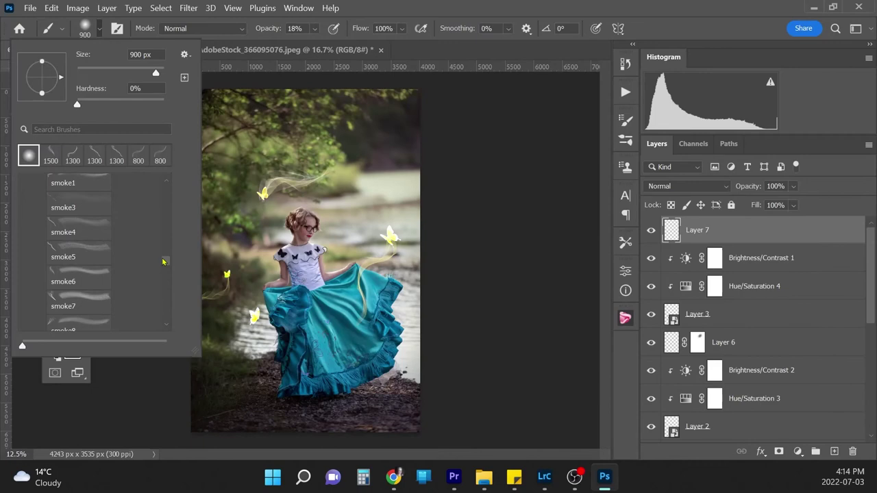
{"action": "key", "text": "Return"}
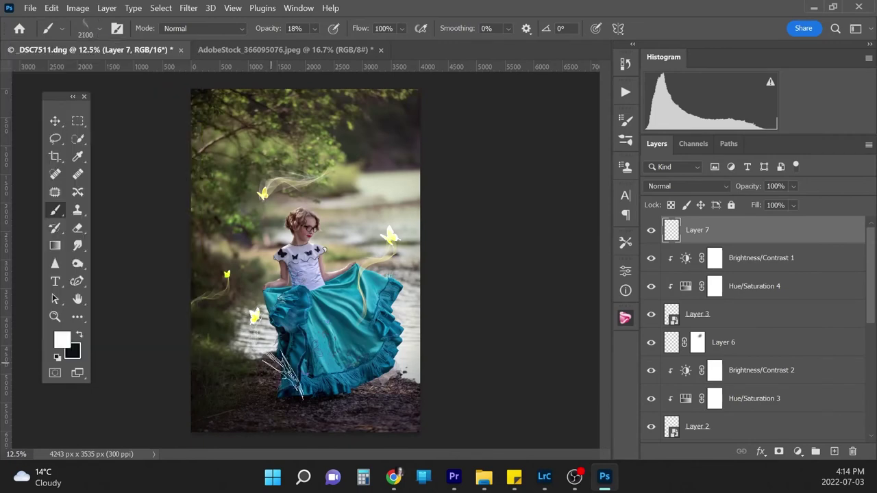
{"action": "left_click", "coordinate": [86, 28]}
{"action": "scroll", "coordinate": [92, 274], "scroll_direction": "down", "scroll_amount": 2}
{"action": "left_click", "coordinate": [79, 308]}
{"action": "key", "text": "Return"}
{"action": "left_click_drag", "start_coordinate": [255, 314], "coordinate": [322, 387]}
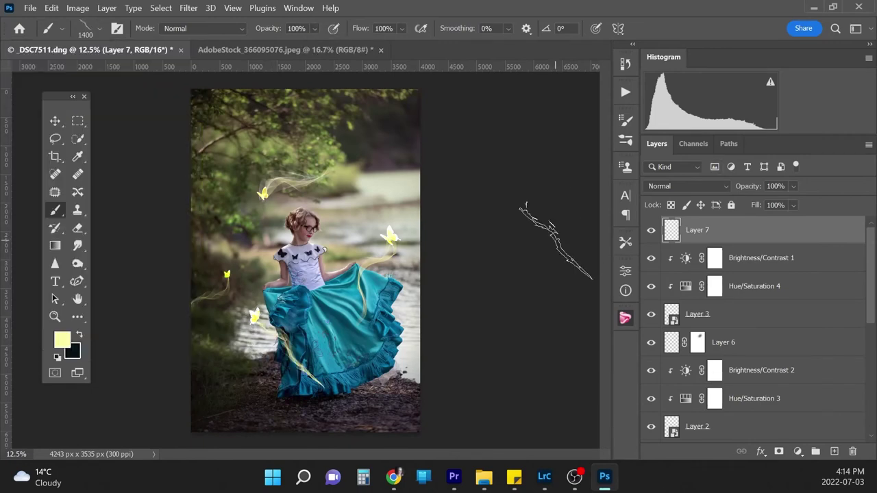
{"action": "left_click", "coordinate": [51, 7]}
{"action": "key", "text": "Escape"}
{"action": "key", "text": "ctrl+plus"}
{"action": "key", "text": "ctrl+minus"}
{"action": "key", "text": "ctrl+minus"}
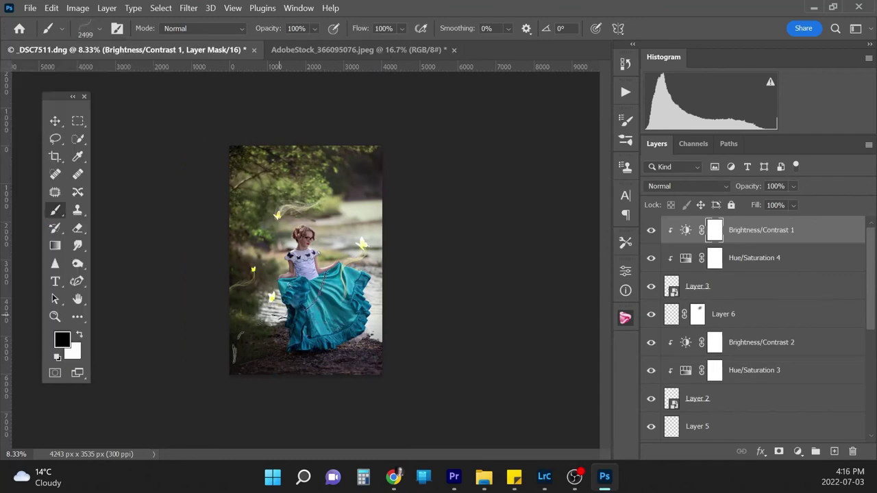
Softly fade the lower-left butterfly's trail on Layer 7's mask in black, using a soft round 400 px brush at 22% opacity
{"action": "key", "text": "ctrl+plus"}
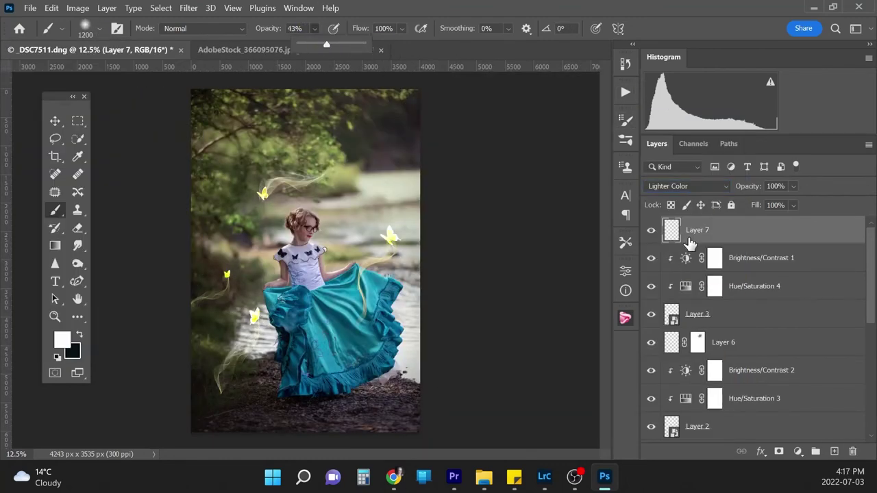
{"action": "left_click", "coordinate": [697, 230]}
{"action": "key", "text": "2"}
{"action": "key", "text": "2"}
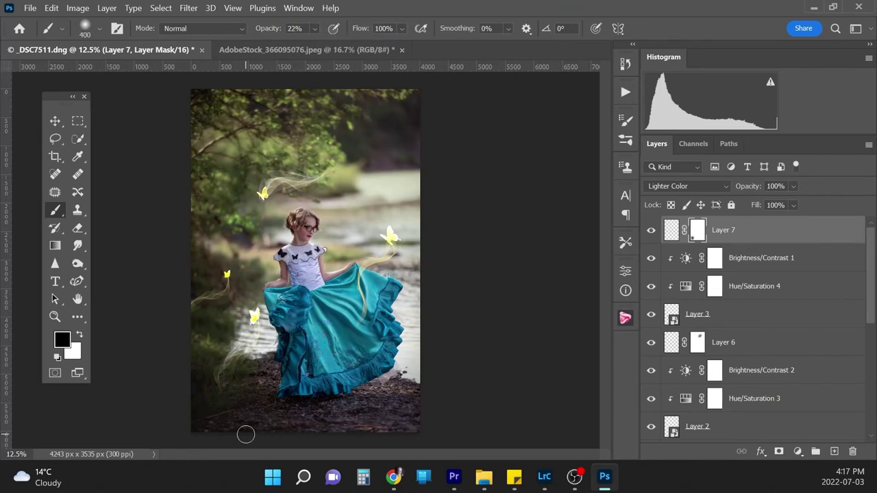
{"action": "key", "text": "ctrl+minus"}
{"action": "key", "text": "ctrl+plus"}
Group all layers from Layer 7 down to Layer 1 copy and name the group butterflies
{"action": "key", "text": "ctrl+2"}
{"action": "key", "text": "x"}
{"action": "left_click_drag", "start_coordinate": [872, 282], "coordinate": [861, 391]}
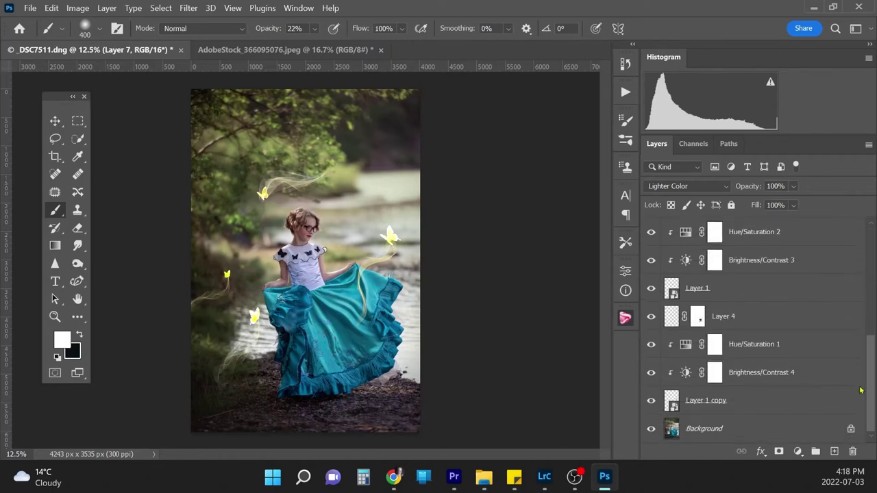
{"action": "left_click", "coordinate": [770, 404], "text": "shift"}
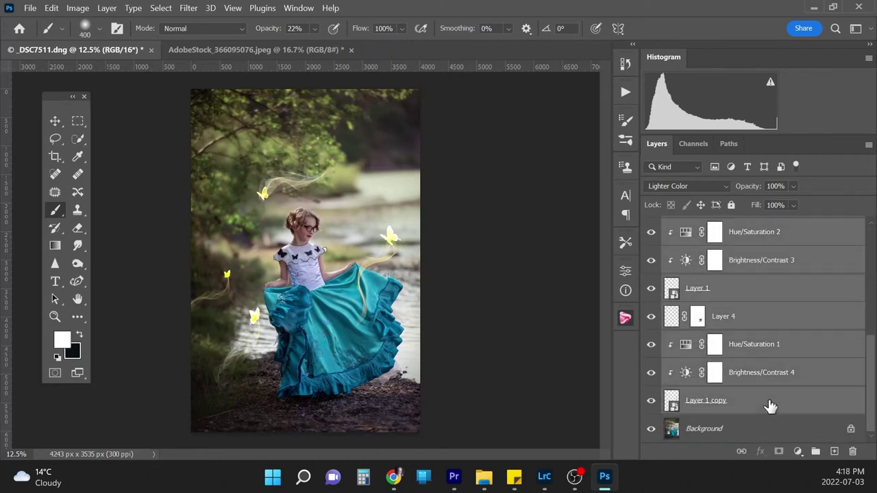
{"action": "key", "text": "ctrl+g"}
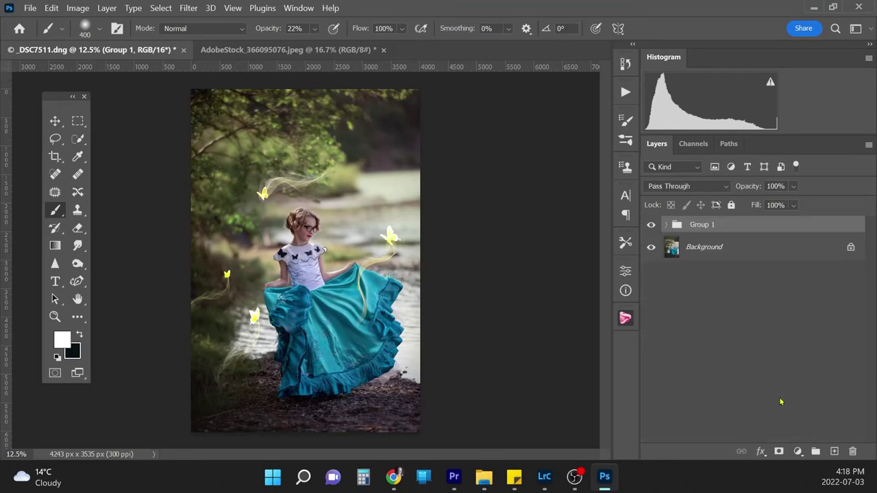
{"action": "double_click", "coordinate": [702, 224]}
{"action": "type", "text": "butterfle"}
{"action": "key", "text": "Return"}
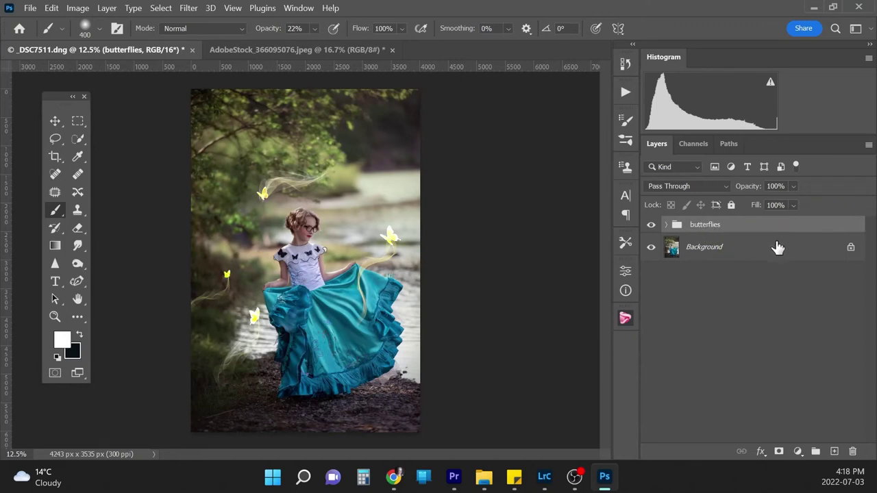
Add a new layer between the butterflies group and the Background and set its blend mode to Overlay
{"action": "left_click", "coordinate": [834, 452]}
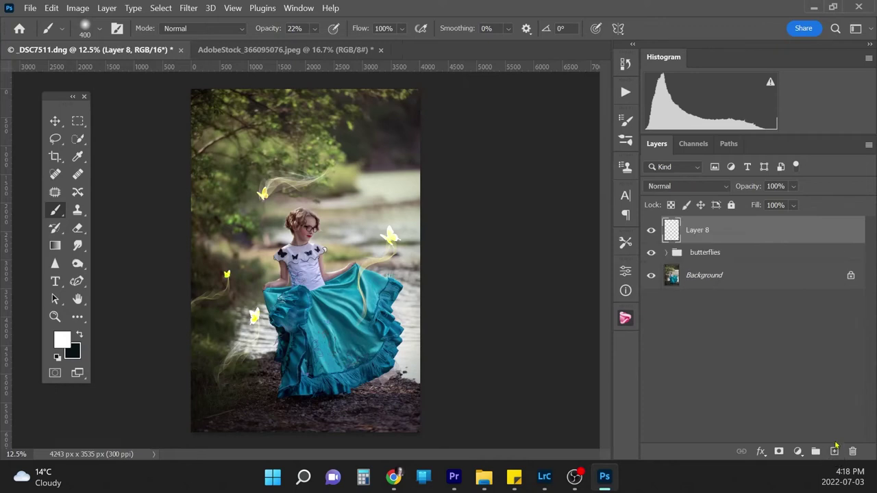
{"action": "left_click_drag", "start_coordinate": [775, 234], "coordinate": [777, 266]}
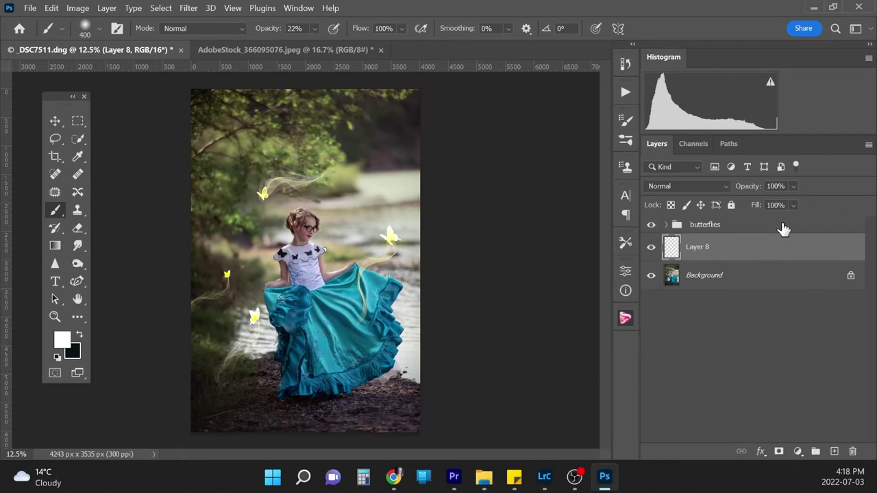
{"action": "left_click", "coordinate": [100, 29]}
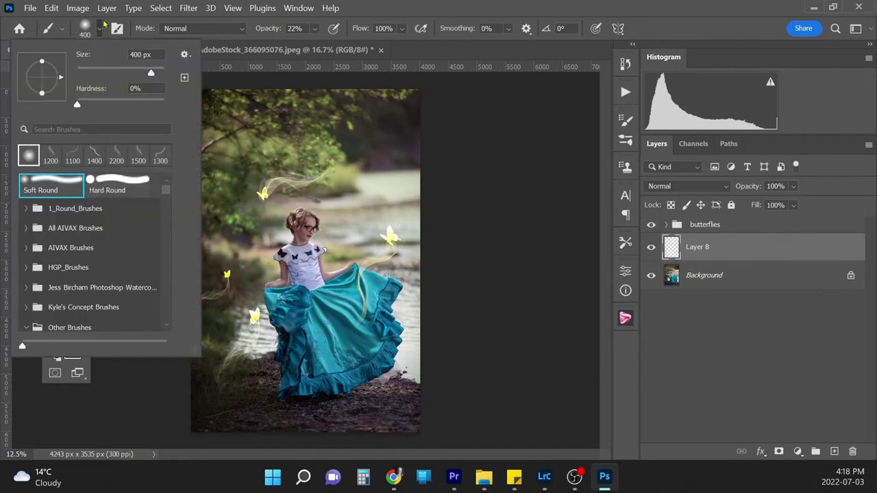
{"action": "left_click", "coordinate": [101, 29]}
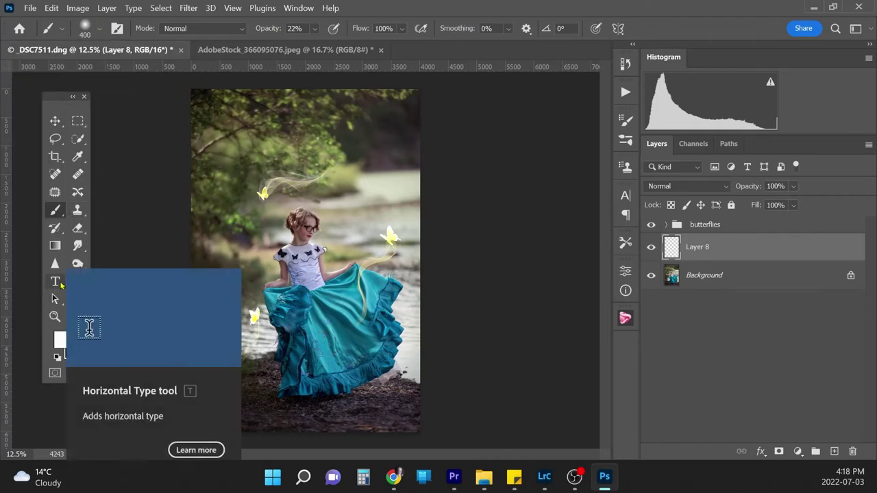
{"action": "left_click", "coordinate": [698, 185]}
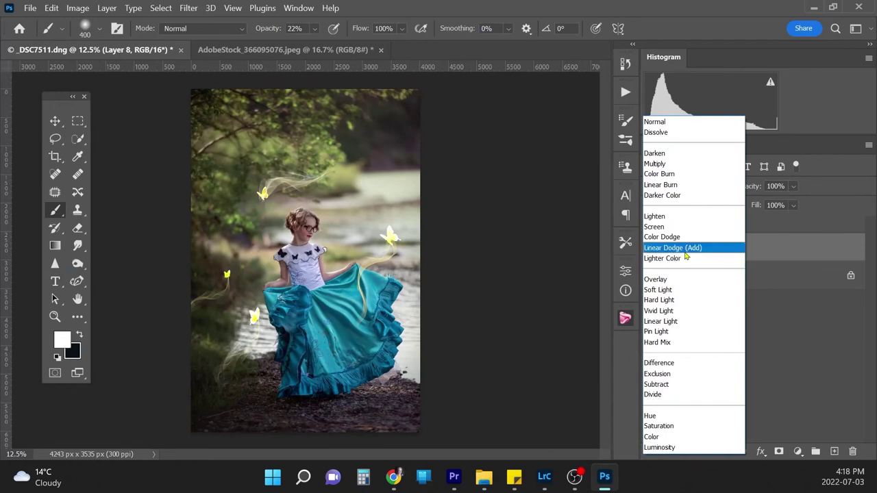
{"action": "left_click", "coordinate": [674, 278]}
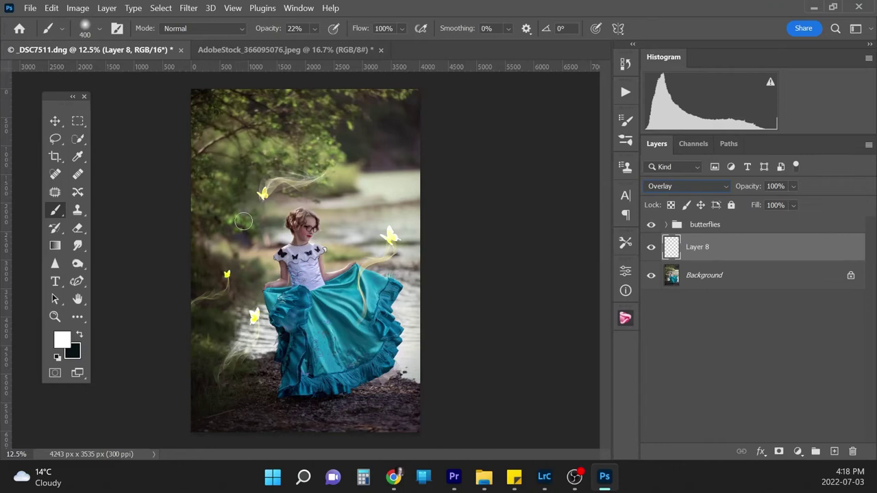
Sample pale yellow from the right butterfly and paint a soft 600 px glow over the right and lower-left butterflies on Layer 8
{"action": "left_click", "coordinate": [391, 231], "text": "alt"}
{"action": "key", "text": "ctrl+plus"}
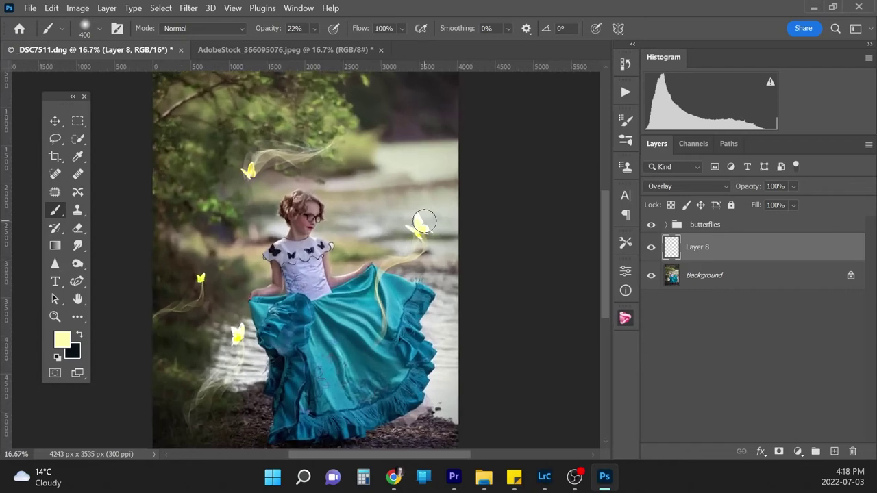
{"action": "key", "text": "bracketright"}
{"action": "key", "text": "bracketright"}
{"action": "left_click_drag", "start_coordinate": [419, 228], "coordinate": [418, 231]}
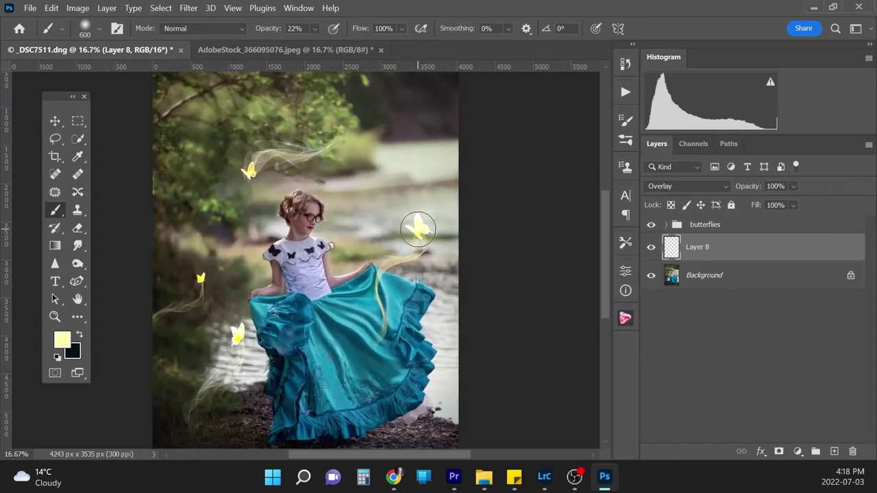
{"action": "left_click_drag", "start_coordinate": [238, 334], "coordinate": [239, 335]}
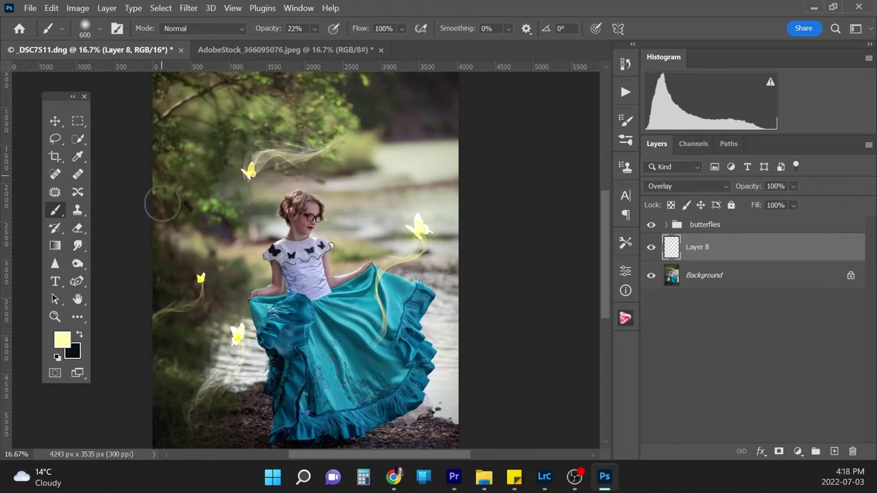
Reduce the brush to 250 px for the small left butterfly's glow, and enlarge it to 600 px for the upper butterfly
{"action": "key", "text": "bracketleft"}
{"action": "key", "text": "bracketleft"}
{"action": "key", "text": "bracketleft"}
{"action": "key", "text": "bracketleft"}
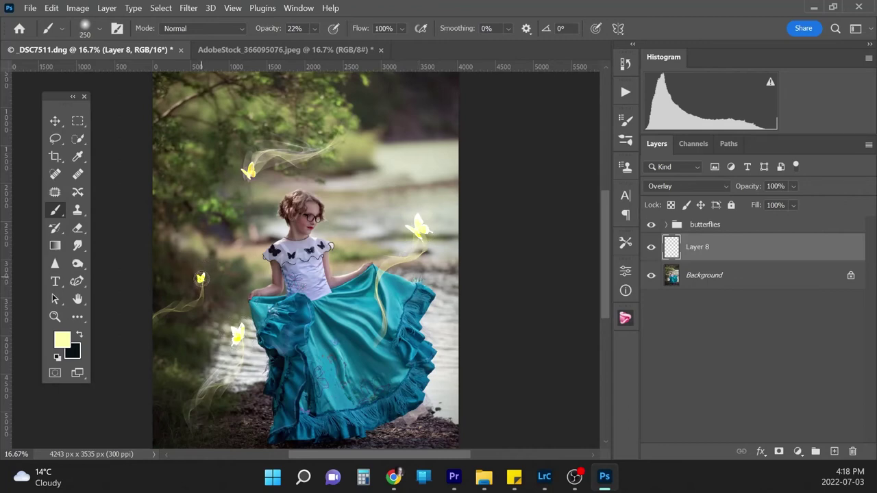
{"action": "key", "text": "bracketright"}
{"action": "key", "text": "bracketright"}
{"action": "key", "text": "bracketright"}
{"action": "key", "text": "bracketright"}
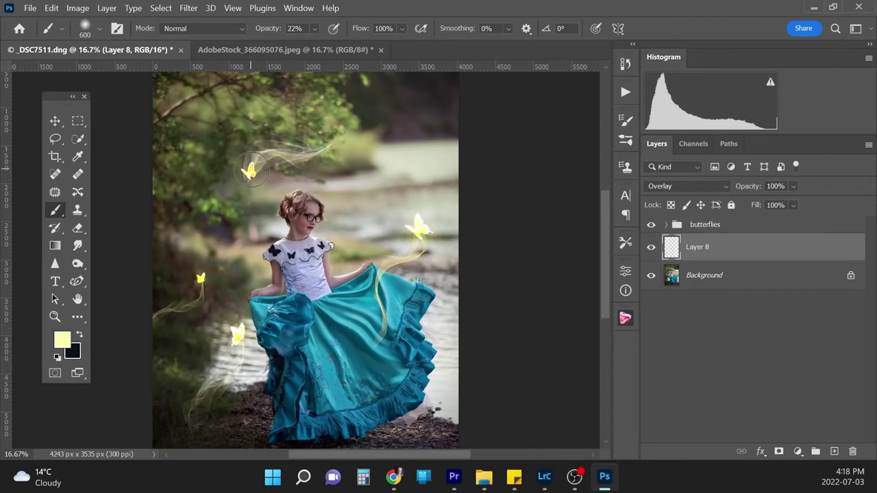
Paint the small left butterfly's glow on Layer 8 with a 300 px brush and return the brush to 600 px for the larger butterflies
{"action": "key", "text": "bracketleft"}
{"action": "key", "text": "bracketleft"}
{"action": "key", "text": "bracketleft"}
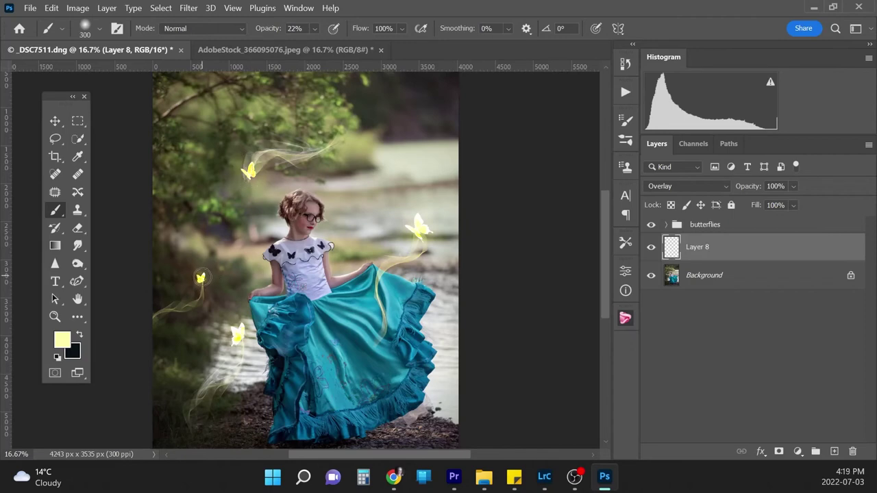
{"action": "key", "text": "bracketright"}
{"action": "key", "text": "bracketright"}
{"action": "key", "text": "bracketright"}
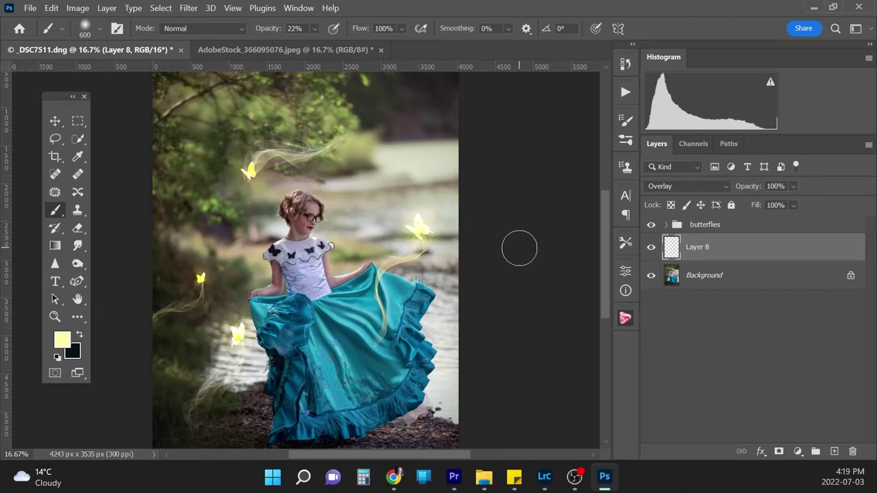
Compare the whole portrait with the glow on Layer 8 hidden and shown
{"action": "key", "text": "ctrl+minus"}
{"action": "key", "text": "ctrl+minus"}
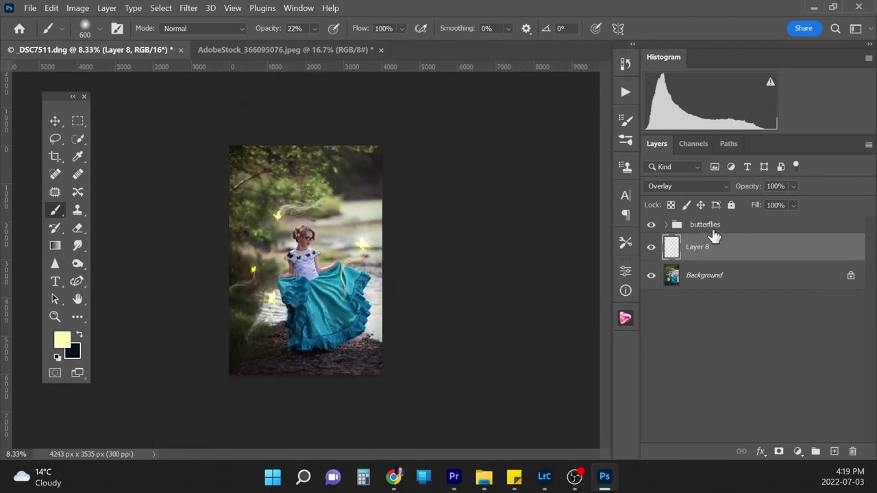
{"action": "left_click", "coordinate": [650, 251]}
{"action": "left_click", "coordinate": [650, 252]}
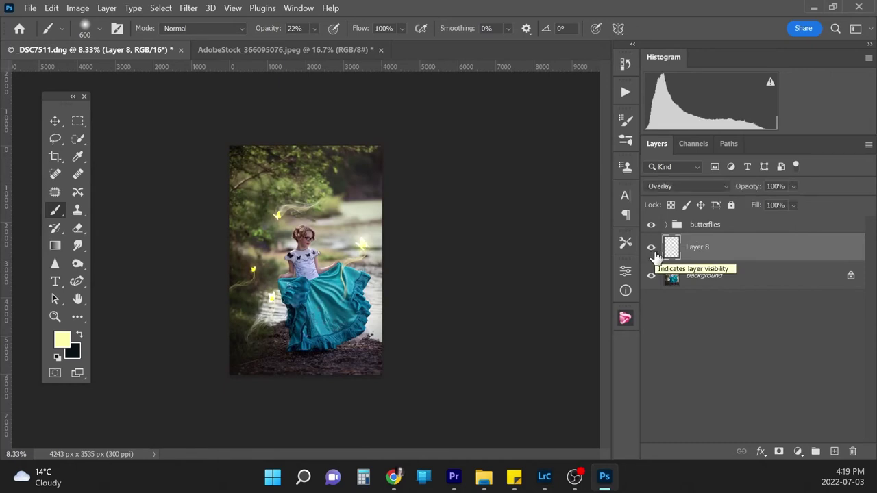
{"action": "key", "text": "ctrl+plus"}
{"action": "key", "text": "ctrl+plus"}
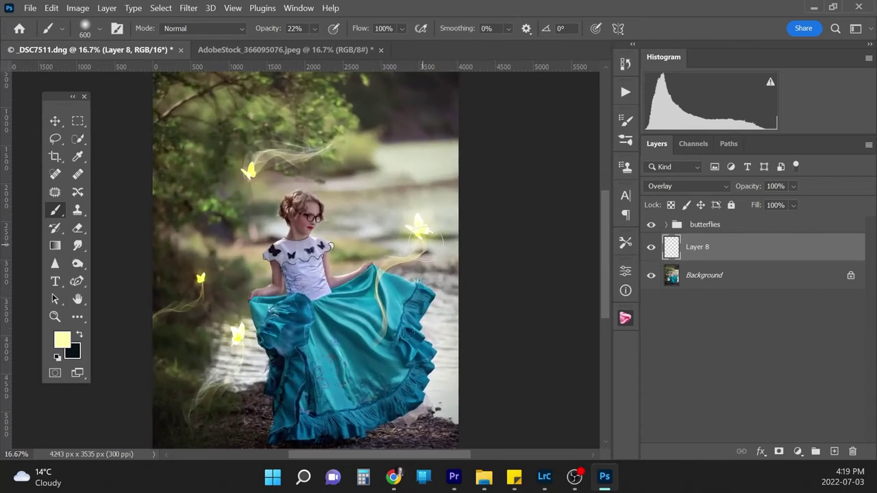
Reduce the brush to 50 px and paint a yellow glow along the smoke trails on Layer 8
{"action": "key", "text": "bracketleft"}
{"action": "key", "text": "bracketleft"}
{"action": "key", "text": "bracketleft"}
{"action": "key", "text": "bracketleft"}
{"action": "key", "text": "bracketleft"}
{"action": "key", "text": "bracketleft"}
{"action": "key", "text": "bracketleft"}
{"action": "key", "text": "bracketleft"}
{"action": "key", "text": "bracketleft"}
{"action": "key", "text": "bracketleft"}
{"action": "key", "text": "bracketleft"}
{"action": "key", "text": "bracketleft"}
{"action": "key", "text": "bracketleft"}
{"action": "key", "text": "bracketleft"}
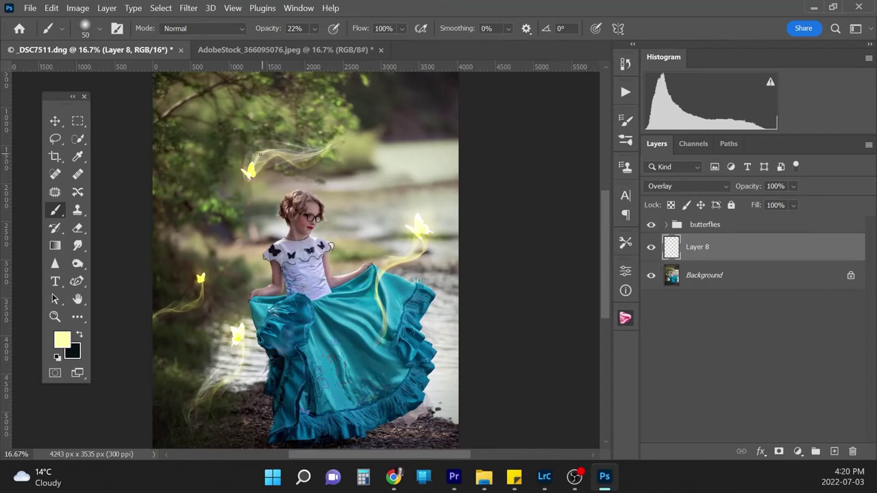
Rename Layer 8 as butterfly glow
{"action": "key", "text": "ctrl+minus"}
{"action": "key", "text": "ctrl+minus"}
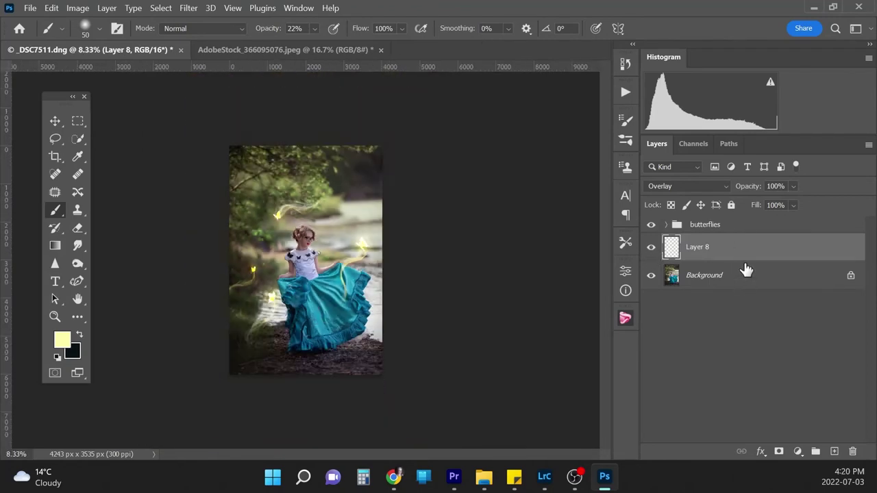
{"action": "double_click", "coordinate": [697, 248]}
{"action": "type", "text": "butterfly glow"}
{"action": "key", "text": "Return"}
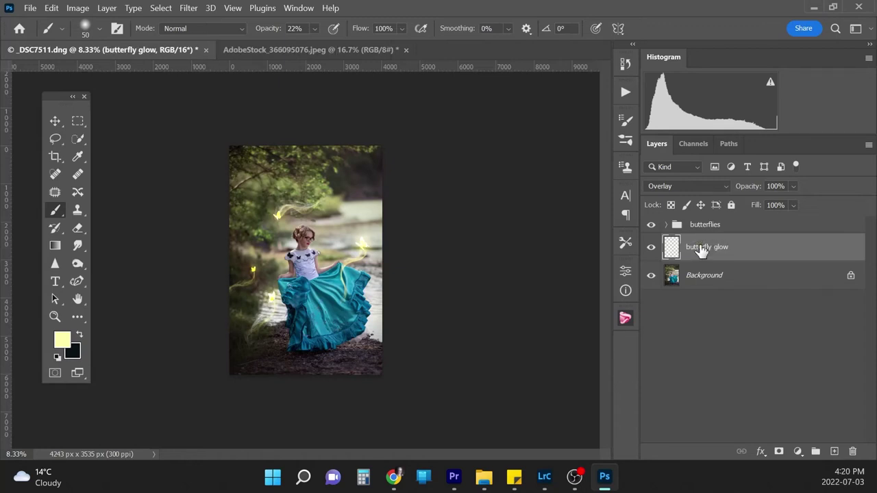
Add a new layer directly above the Background, name it Colour glow, and set its blend mode to Overlay
{"action": "left_click", "coordinate": [754, 281]}
{"action": "left_click", "coordinate": [833, 451]}
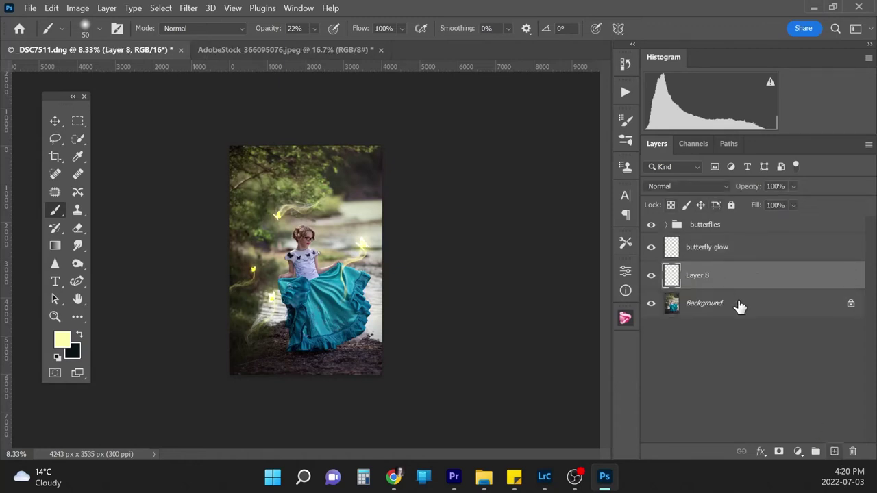
{"action": "double_click", "coordinate": [701, 276]}
{"action": "type", "text": "Co"}
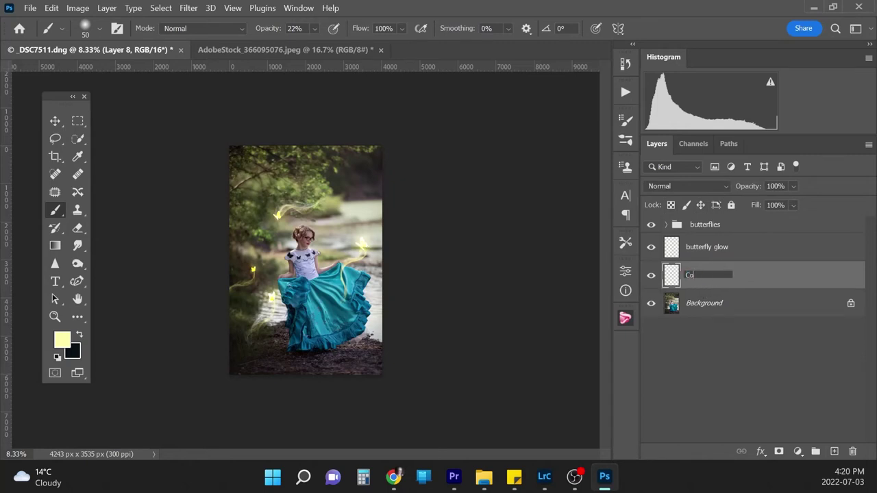
{"action": "type", "text": "lour glow"}
{"action": "key", "text": "Return"}
{"action": "left_click", "coordinate": [685, 187]}
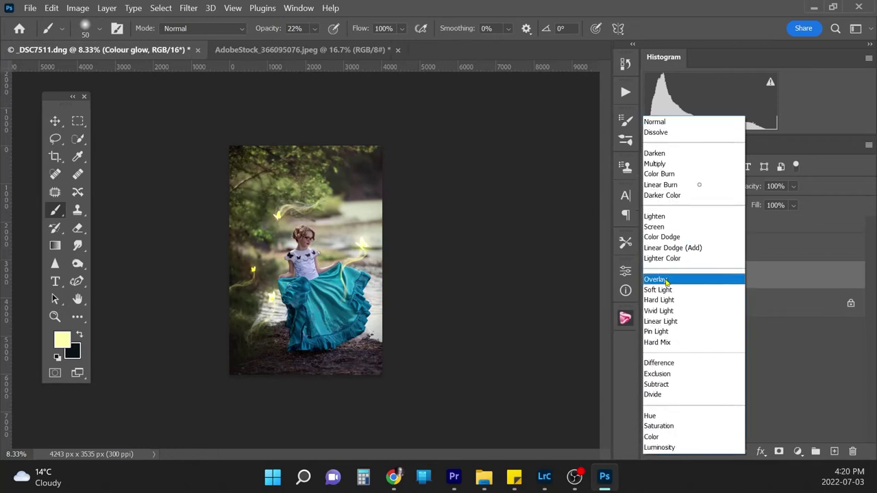
{"action": "left_click", "coordinate": [656, 280]}
Paint pale yellow light onto the girl's skirt on the Colour glow layer, adjusting the brush between 45 and 60 px
{"action": "key", "text": "ctrl+plus"}
{"action": "key", "text": "ctrl+plus"}
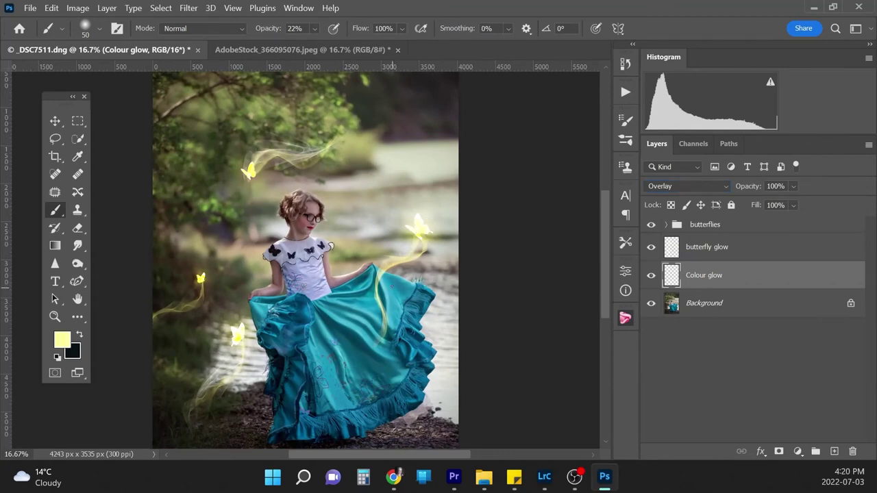
{"action": "key", "text": "ctrl+plus"}
{"action": "key", "text": "ctrl+plus"}
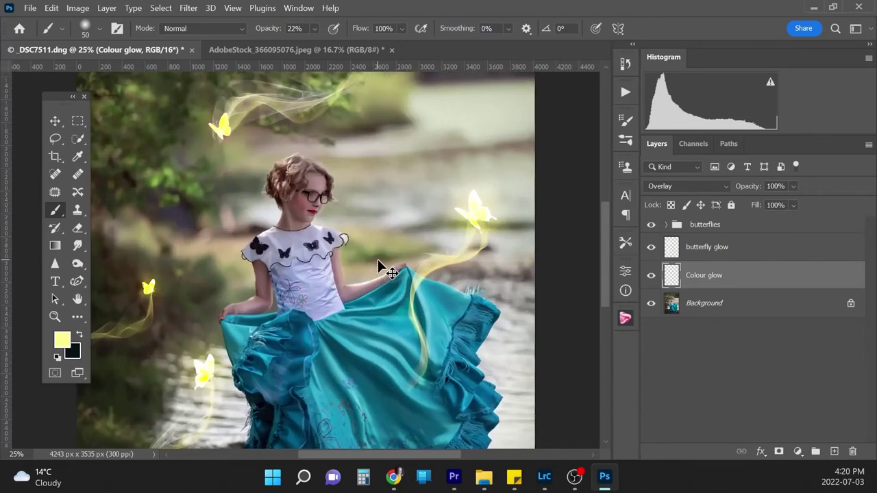
{"action": "key", "text": "bracketleft"}
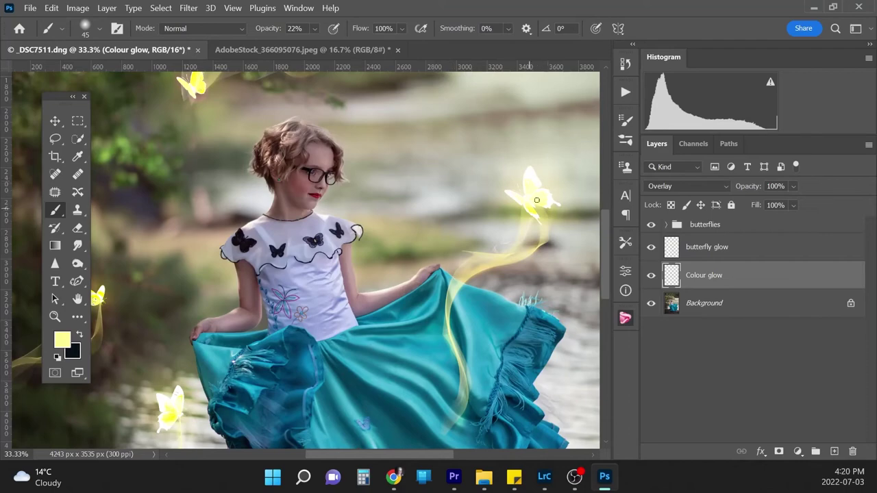
{"action": "key", "text": "ctrl+minus"}
{"action": "key", "text": "ctrl+minus"}
{"action": "key", "text": "ctrl+minus"}
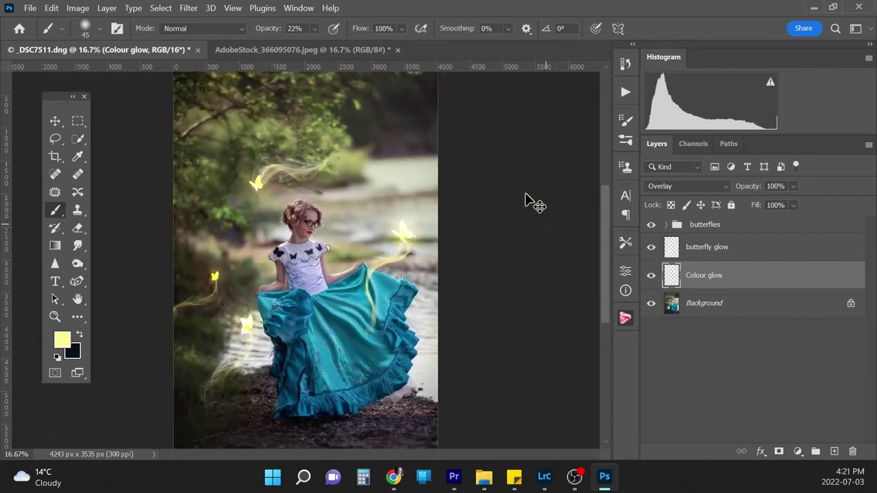
{"action": "key", "text": "ctrl+plus"}
{"action": "key", "text": "ctrl+plus"}
{"action": "key", "text": "ctrl+plus"}
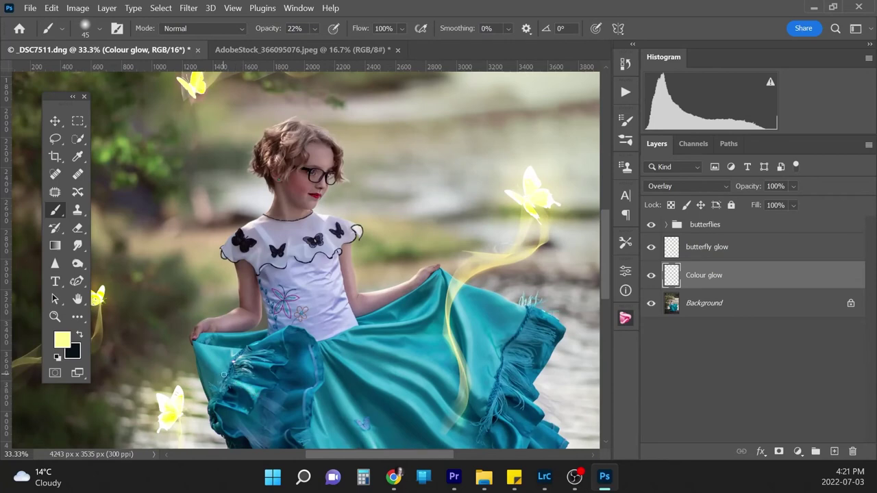
{"action": "key", "text": "bracketleft"}
{"action": "key", "text": "bracketright"}
{"action": "key", "text": "bracketright"}
{"action": "key", "text": "bracketright"}
Lower the Colour glow layer's opacity to 55% and reduce the brush to 25 px
{"action": "left_click", "coordinate": [792, 186]}
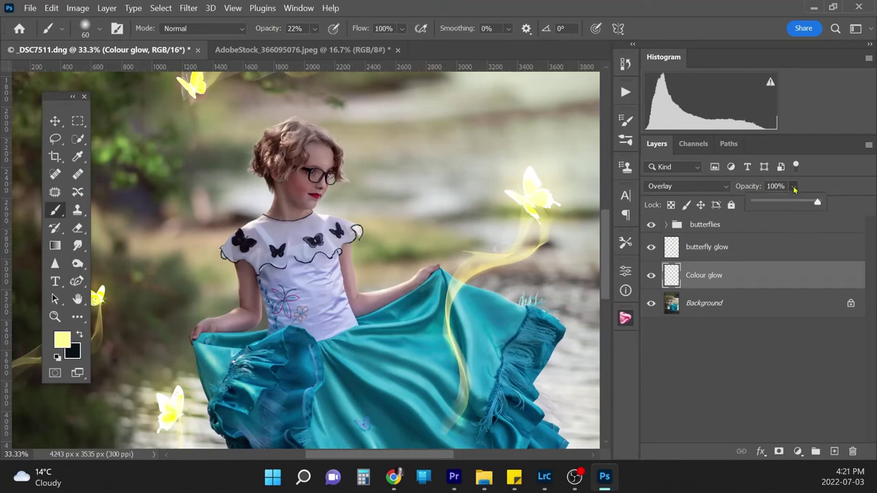
{"action": "left_click_drag", "start_coordinate": [798, 205], "coordinate": [789, 203]}
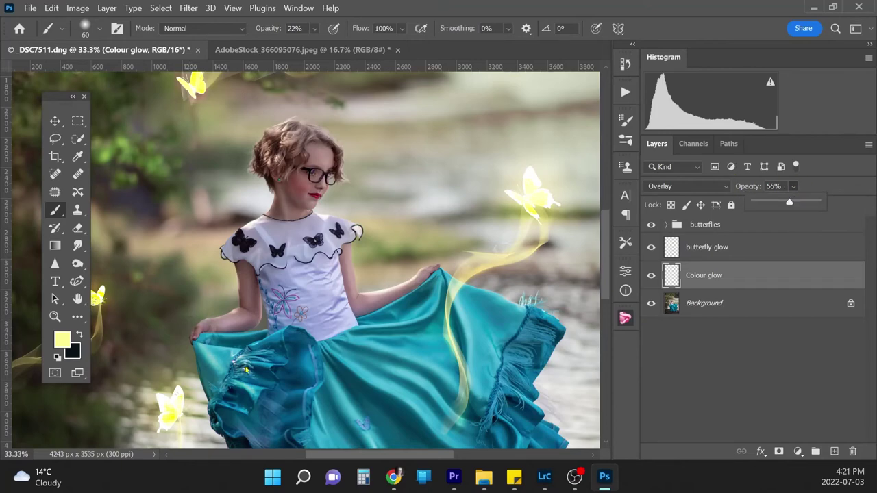
{"action": "key", "text": "bracketleft"}
{"action": "key", "text": "bracketleft"}
{"action": "key", "text": "bracketleft"}
{"action": "key", "text": "bracketleft"}
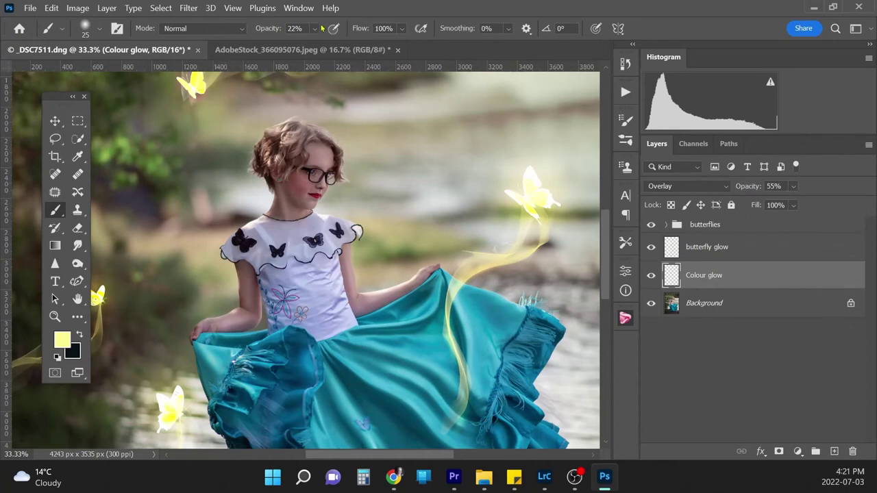
Set the brush opacity to 10%
{"action": "left_click", "coordinate": [295, 28]}
{"action": "type", "text": "1"}
{"action": "key", "text": "Return"}
{"action": "left_click", "coordinate": [295, 28]}
{"action": "type", "text": "10"}
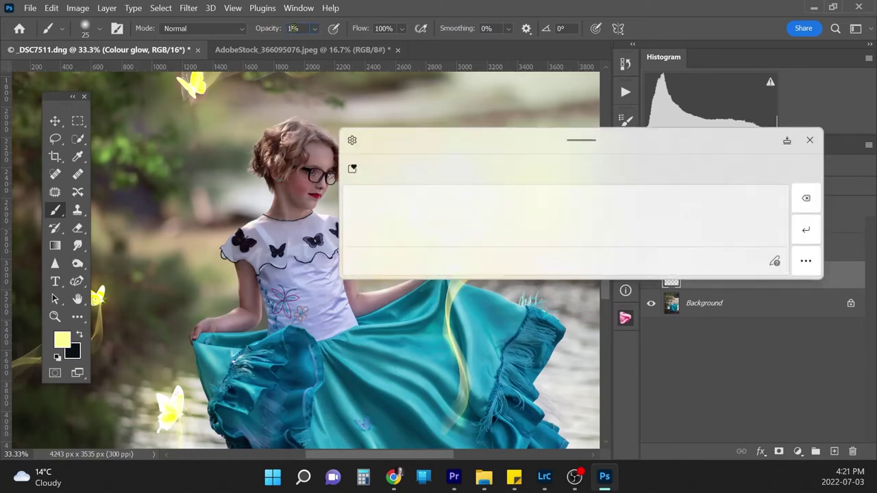
{"action": "key", "text": "Return"}
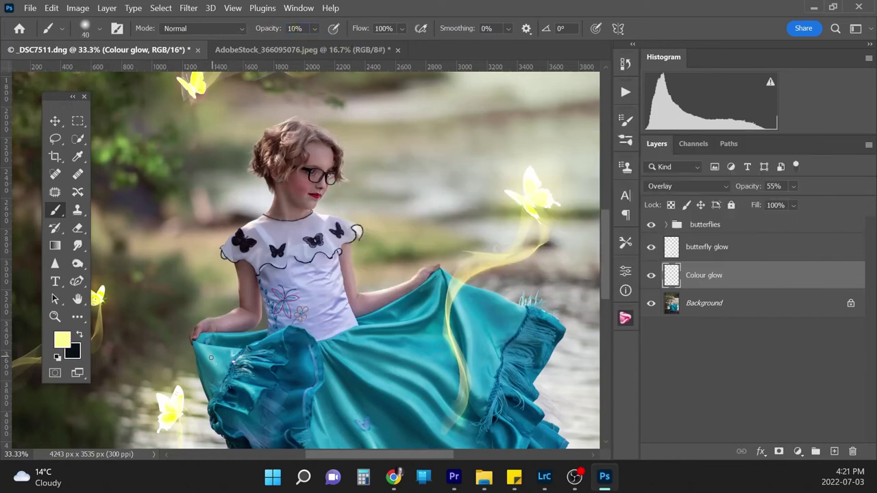
Paint faint yellow light along the skirt's left edge and ruffles on the Colour glow layer, adjusting the brush to 60 px
{"action": "key", "text": "bracketright"}
{"action": "key", "text": "bracketright"}
{"action": "key", "text": "bracketright"}
{"action": "key", "text": "bracketright"}
{"action": "key", "text": "bracketright"}
{"action": "key", "text": "bracketleft"}
{"action": "key", "text": "bracketleft"}
{"action": "key", "text": "bracketleft"}
{"action": "key", "text": "bracketleft"}
{"action": "key", "text": "bracketleft"}
{"action": "key", "text": "bracketright"}
{"action": "key", "text": "bracketright"}
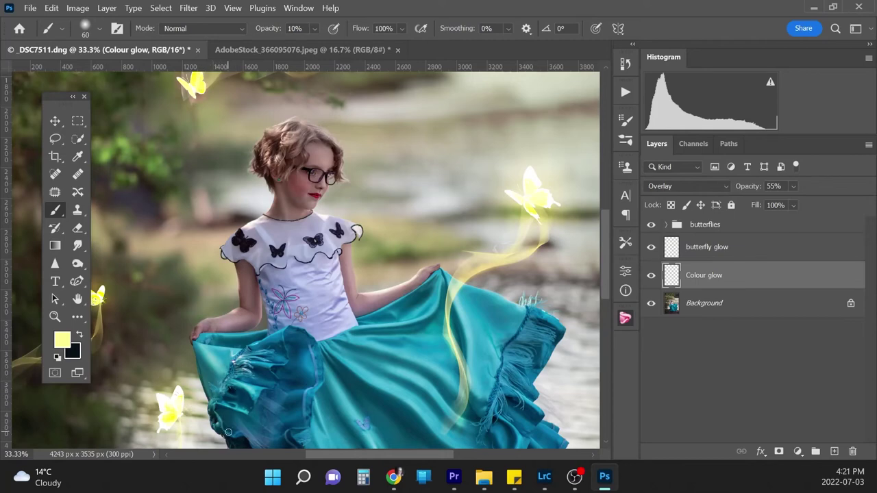
{"action": "key", "text": "ctrl+minus"}
{"action": "key", "text": "ctrl+minus"}
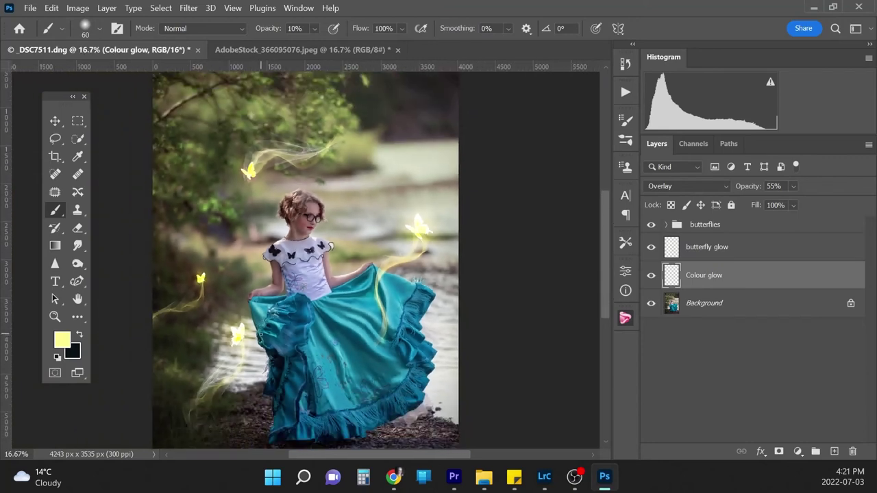
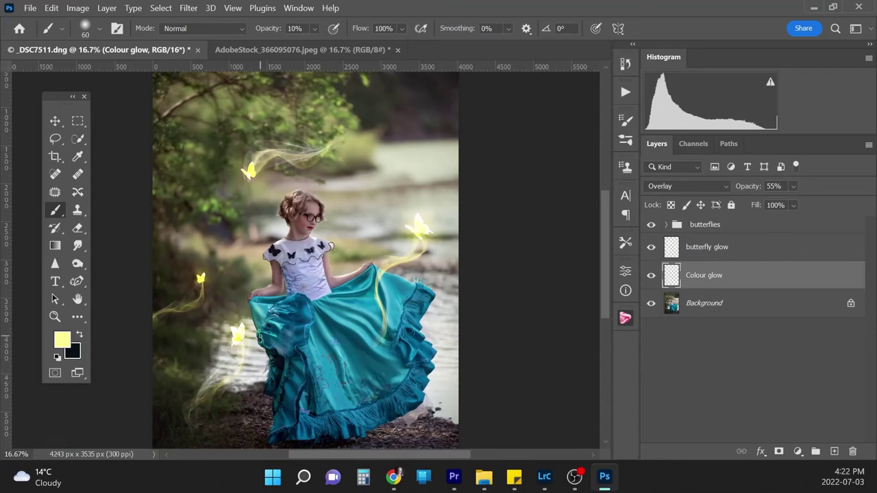
Raise the brush opacity to 20%, paint finer glow strokes at 25 px, and compare the image without the Colour glow layer
{"action": "left_click", "coordinate": [295, 28]}
{"action": "type", "text": "01"}
{"action": "key", "text": "Return"}
{"action": "type", "text": "20"}
{"action": "key", "text": "bracketleft"}
{"action": "key", "text": "ctrl+minus"}
{"action": "key", "text": "ctrl+minus"}
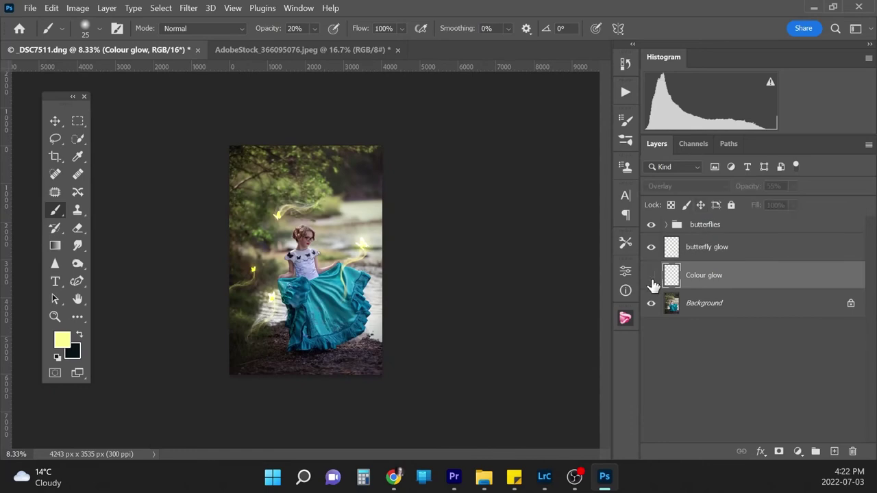
Set the brush opacity to 10% and paint soft light on the girl's upper body, enlarging the brush to 125 px
{"action": "key", "text": "ctrl+plus"}
{"action": "key", "text": "ctrl+plus"}
{"action": "key", "text": "ctrl+plus"}
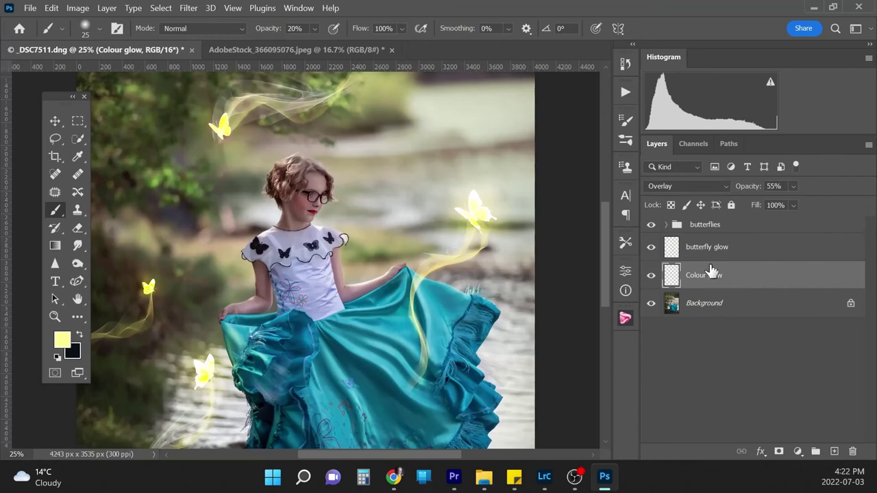
{"action": "left_click", "coordinate": [299, 28]}
{"action": "type", "text": "1"}
{"action": "key", "text": "ctrl+plus"}
{"action": "key", "text": "ctrl+plus"}
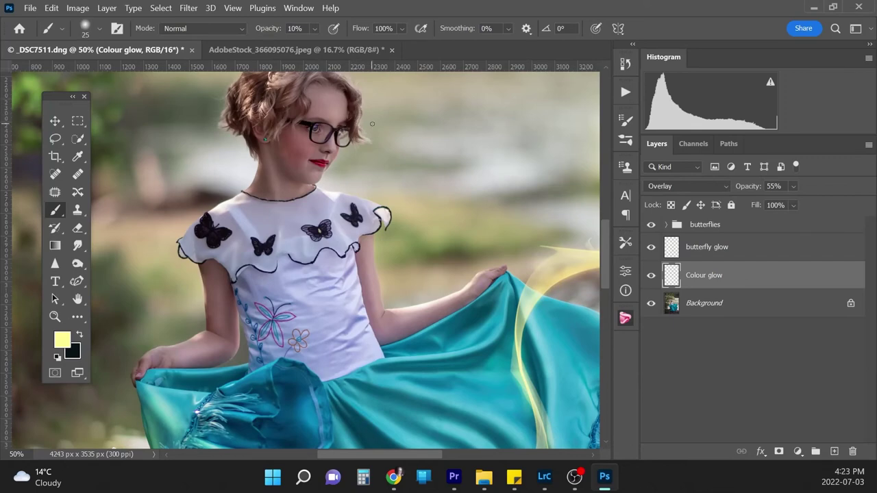
{"action": "key", "text": "bracketleft"}
{"action": "key", "text": "bracketleft"}
{"action": "key", "text": "bracketright"}
{"action": "key", "text": "bracketright"}
{"action": "key", "text": "bracketright"}
{"action": "key", "text": "bracketright"}
{"action": "key", "text": "bracketright"}
{"action": "key", "text": "bracketright"}
{"action": "key", "text": "bracketright"}
{"action": "key", "text": "bracketright"}
{"action": "key", "text": "bracketright"}
{"action": "key", "text": "bracketright"}
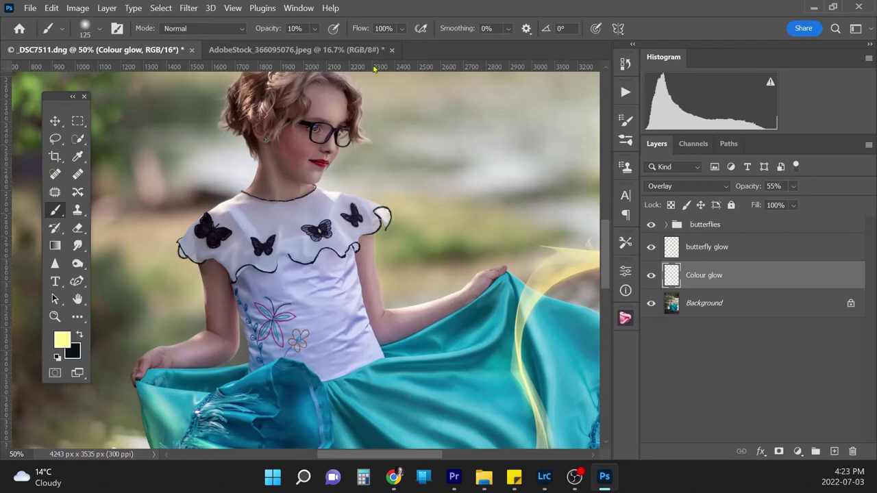
{"action": "key", "text": "ctrl+minus"}
{"action": "key", "text": "ctrl+minus"}
{"action": "key", "text": "ctrl+minus"}
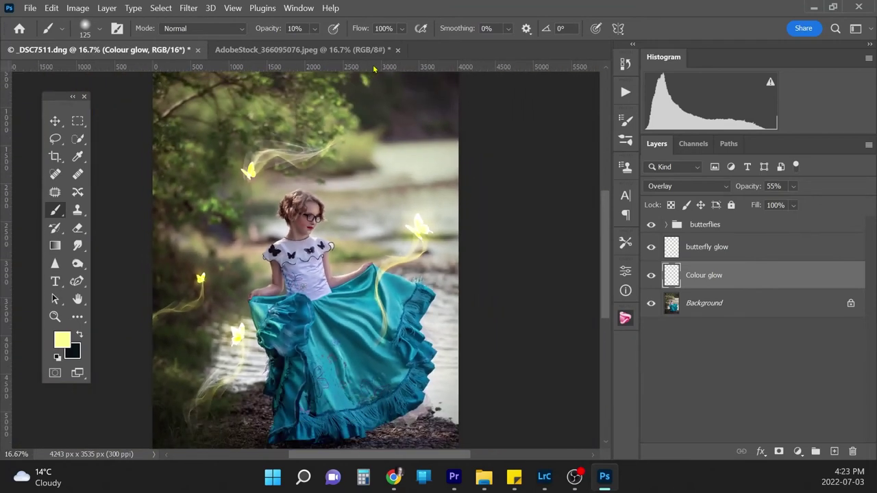
Paint faint glow on the girl and the skirt beside the right smoke trail, resizing the brush to about 80 to 90 px
{"action": "key", "text": "ctrl+plus"}
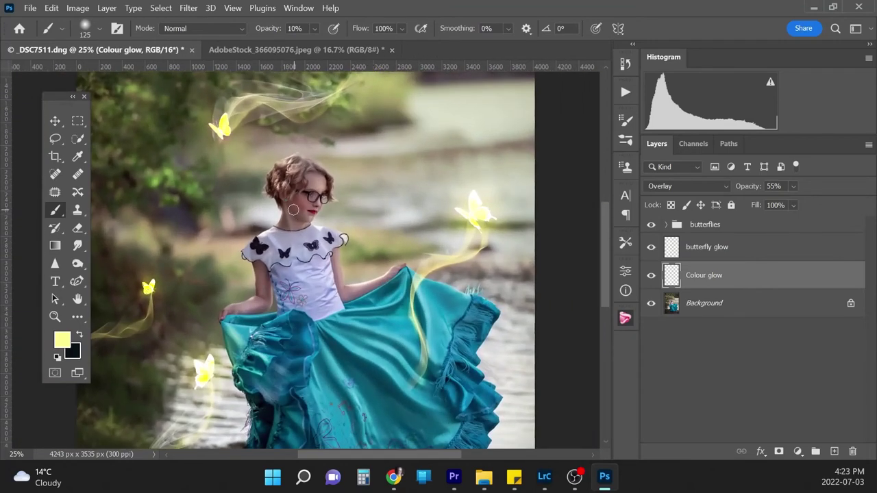
{"action": "key", "text": "bracketleft"}
{"action": "key", "text": "bracketleft"}
{"action": "key", "text": "bracketleft"}
{"action": "key", "text": "bracketleft"}
{"action": "key", "text": "bracketleft"}
{"action": "key", "text": "bracketleft"}
{"action": "key", "text": "bracketleft"}
{"action": "key", "text": "bracketright"}
{"action": "key", "text": "bracketright"}
{"action": "key", "text": "bracketright"}
{"action": "key", "text": "bracketright"}
{"action": "key", "text": "bracketright"}
{"action": "key", "text": "bracketright"}
{"action": "key", "text": "bracketright"}
{"action": "key", "text": "bracketright"}
{"action": "key", "text": "bracketright"}
{"action": "key", "text": "bracketleft"}
{"action": "key", "text": "bracketleft"}
{"action": "key", "text": "bracketleft"}
{"action": "key", "text": "bracketleft"}
{"action": "key", "text": "bracketleft"}
{"action": "key", "text": "bracketleft"}
{"action": "key", "text": "bracketleft"}
{"action": "key", "text": "bracketleft"}
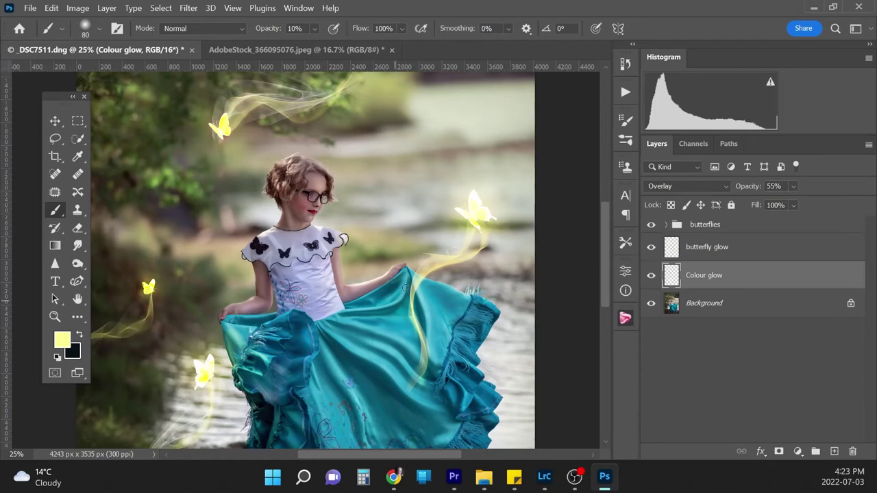
{"action": "key", "text": "bracketleft"}
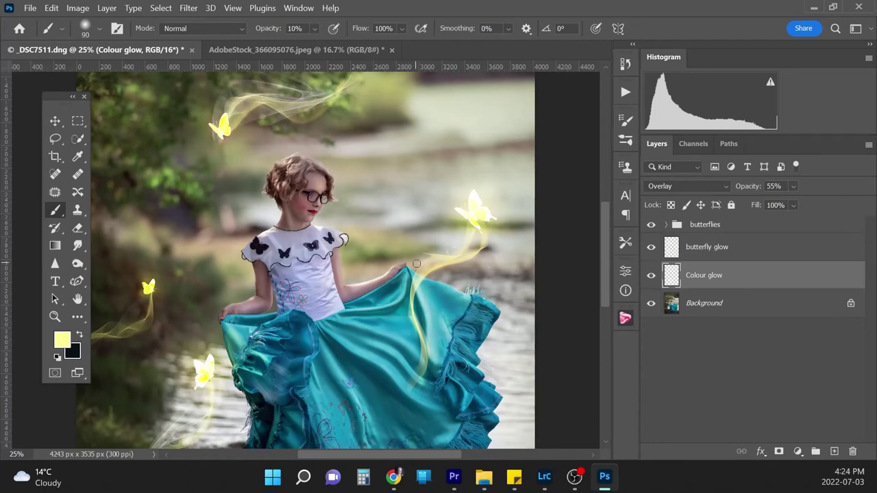
Raise the brush opacity to 20% and strengthen the glow on the skirt near the right smoke trail, using 200 px down to 60 px
{"action": "key", "text": "ctrl+minus"}
{"action": "key", "text": "ctrl+minus"}
{"action": "key", "text": "ctrl+plus"}
{"action": "key", "text": "ctrl+plus"}
{"action": "key", "text": "2"}
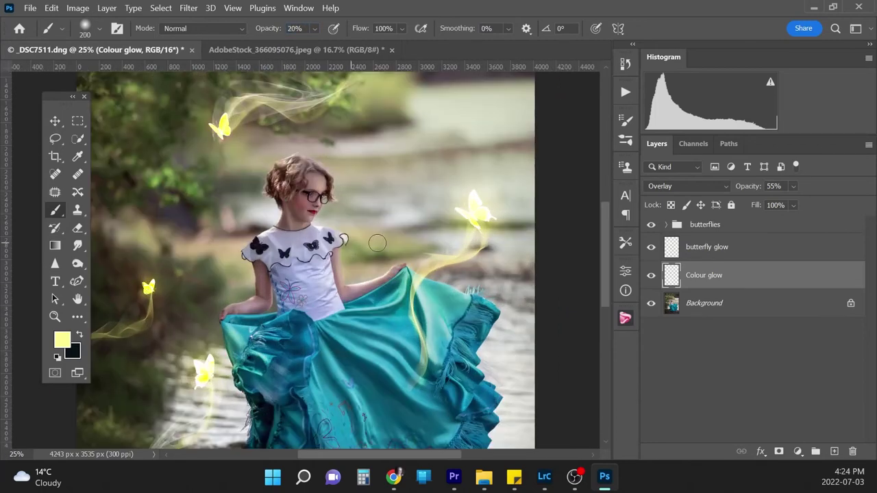
{"action": "key", "text": "bracketleft"}
{"action": "key", "text": "bracketleft"}
{"action": "key", "text": "bracketleft"}
{"action": "key", "text": "bracketright"}
{"action": "key", "text": "bracketright"}
{"action": "key", "text": "ctrl+minus"}
{"action": "key", "text": "ctrl+minus"}
{"action": "key", "text": "ctrl+minus"}
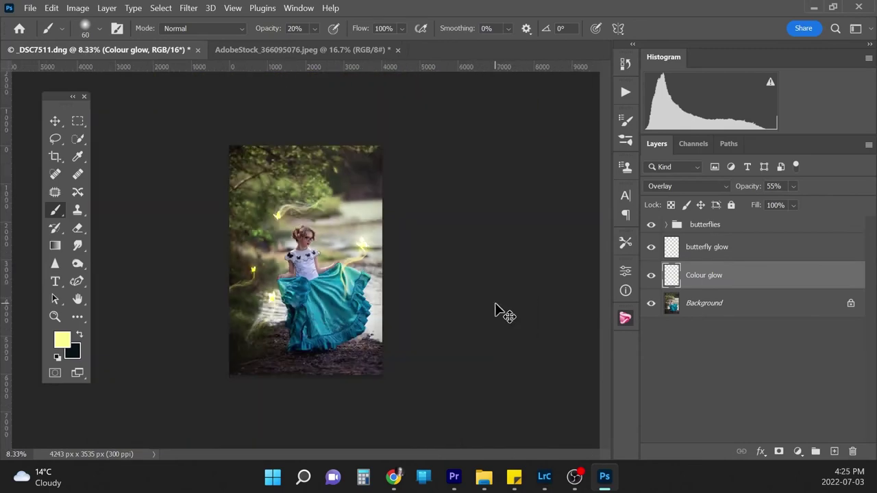
Set the brush opacity to 10%, reduce its size to 20 px, and check the glow on the girl and her dress
{"action": "key", "text": "ctrl+plus"}
{"action": "key", "text": "1"}
{"action": "key", "text": "ctrl+plus"}
{"action": "key", "text": "ctrl+plus"}
{"action": "key", "text": "ctrl+plus"}
{"action": "key", "text": "ctrl+plus"}
{"action": "key", "text": "ctrl+minus"}
{"action": "key", "text": "bracketleft"}
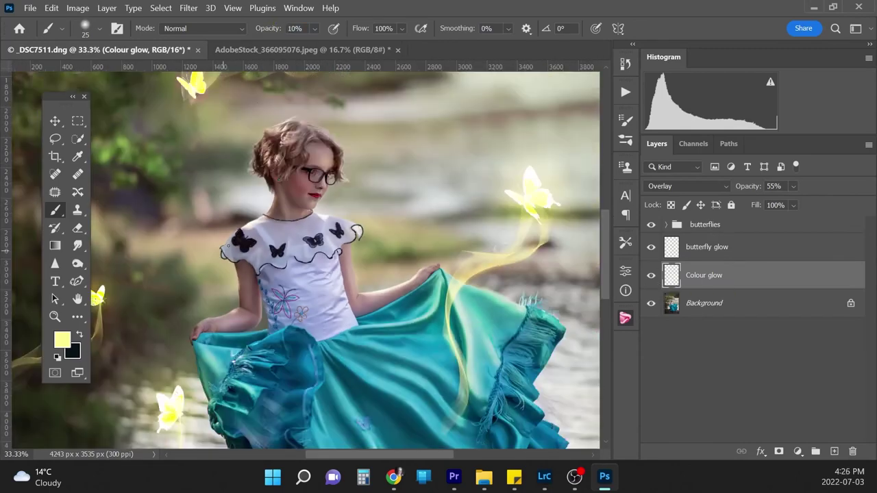
{"action": "key", "text": "bracketleft"}
{"action": "key", "text": "bracketleft"}
{"action": "key", "text": "ctrl+minus"}
{"action": "key", "text": "ctrl+minus"}
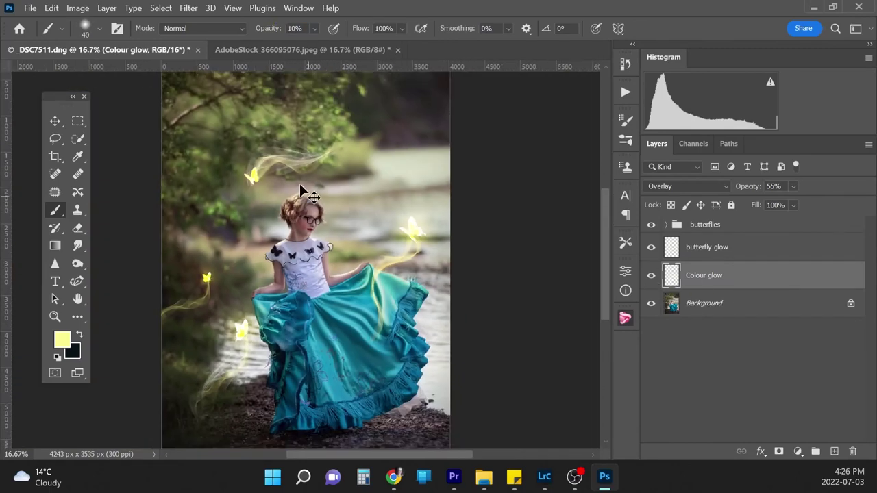
{"action": "key", "text": "ctrl+minus"}
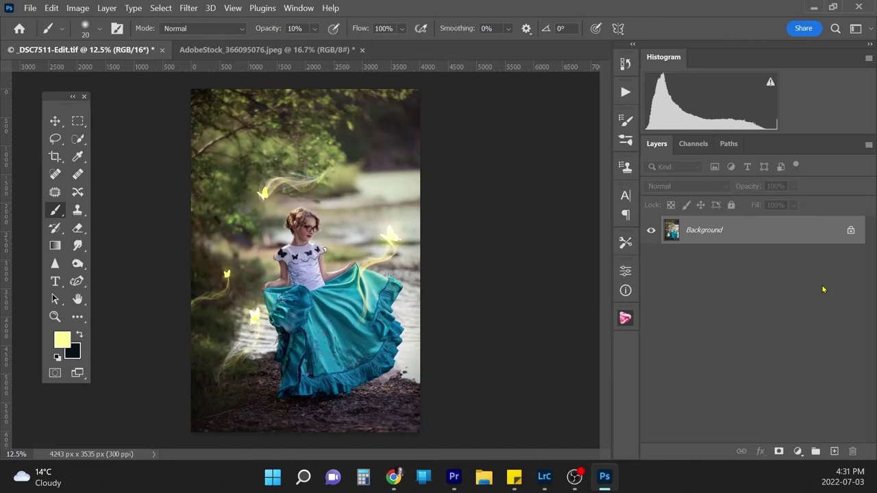
Run the Paint On Light action on the flattened image and continue through its messages
{"action": "left_click", "coordinate": [625, 91]}
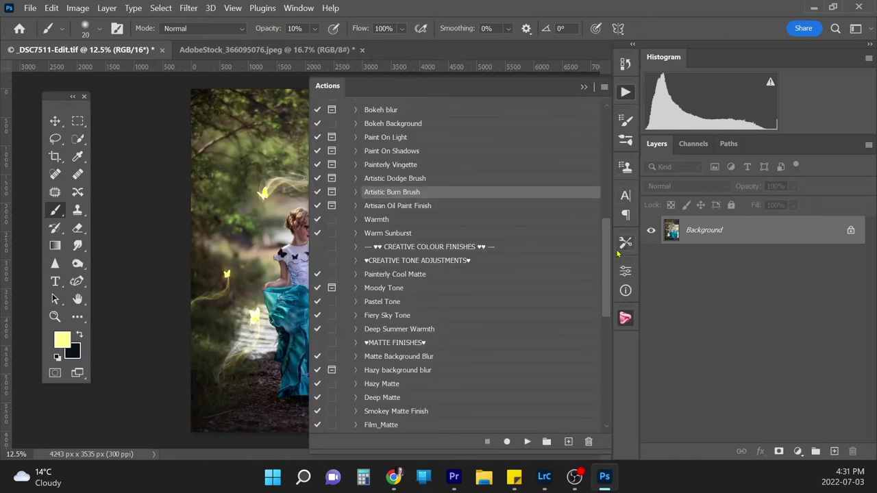
{"action": "left_click_drag", "start_coordinate": [605, 252], "coordinate": [611, 158]}
{"action": "scroll", "coordinate": [418, 323], "scroll_direction": "down", "scroll_amount": 4}
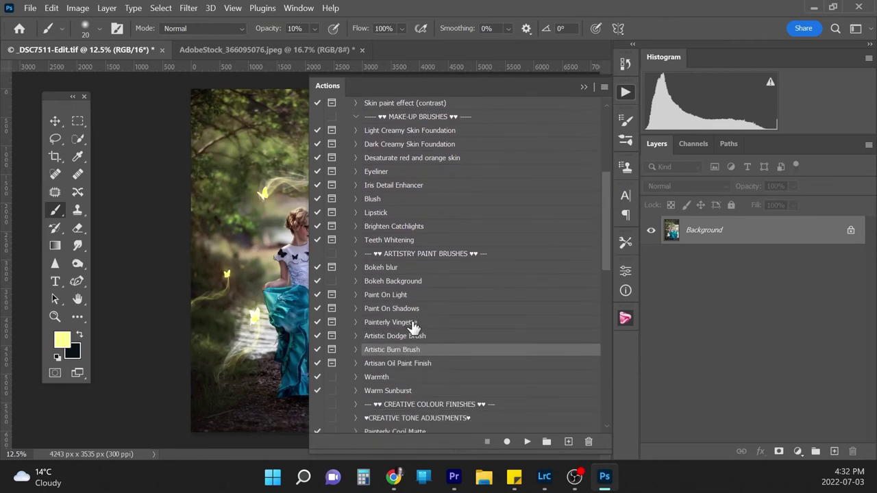
{"action": "left_click", "coordinate": [411, 296]}
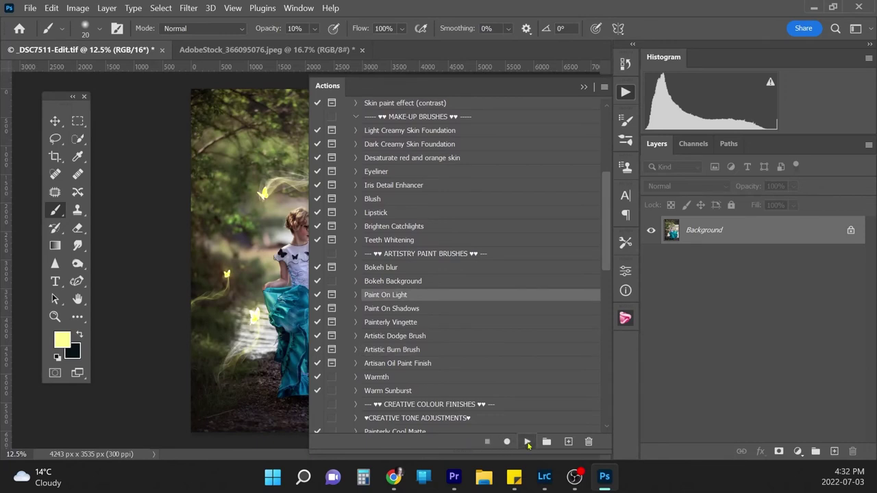
{"action": "left_click", "coordinate": [526, 442]}
{"action": "left_click", "coordinate": [386, 197]}
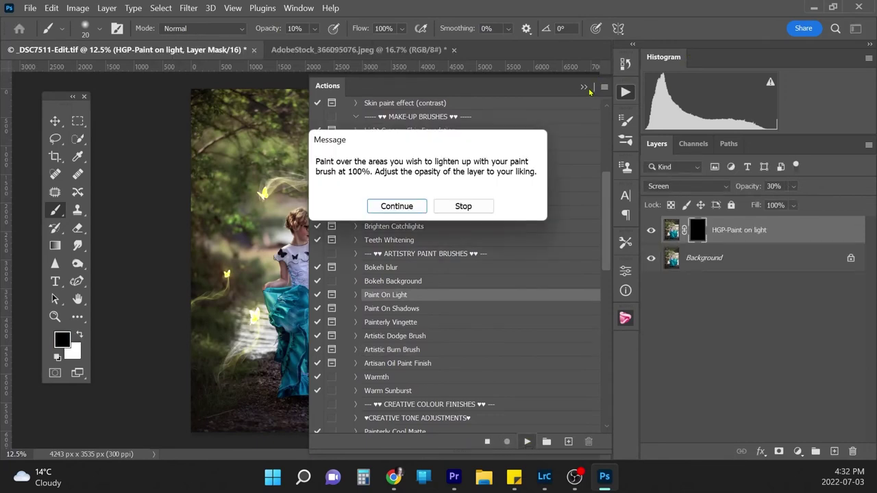
{"action": "left_click", "coordinate": [415, 205]}
{"action": "left_click", "coordinate": [584, 87]}
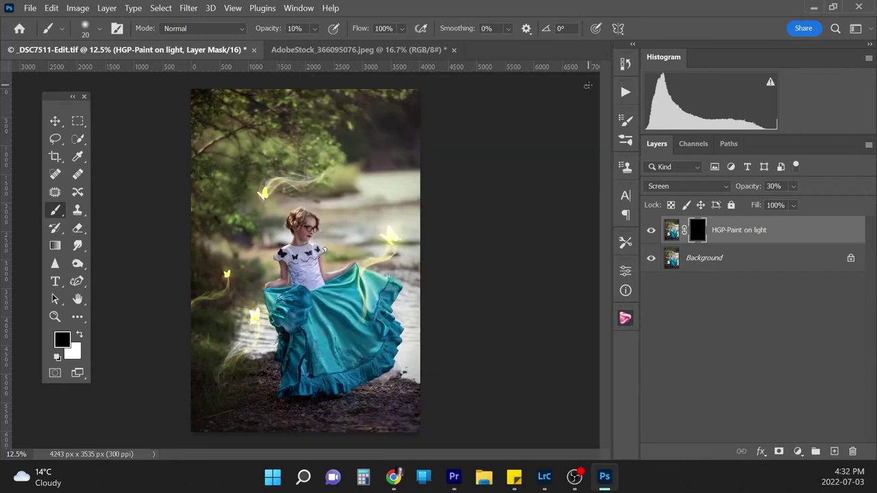
Make white the foreground colour and set the soft round brush's opacity to 100%
{"action": "left_click", "coordinate": [80, 335]}
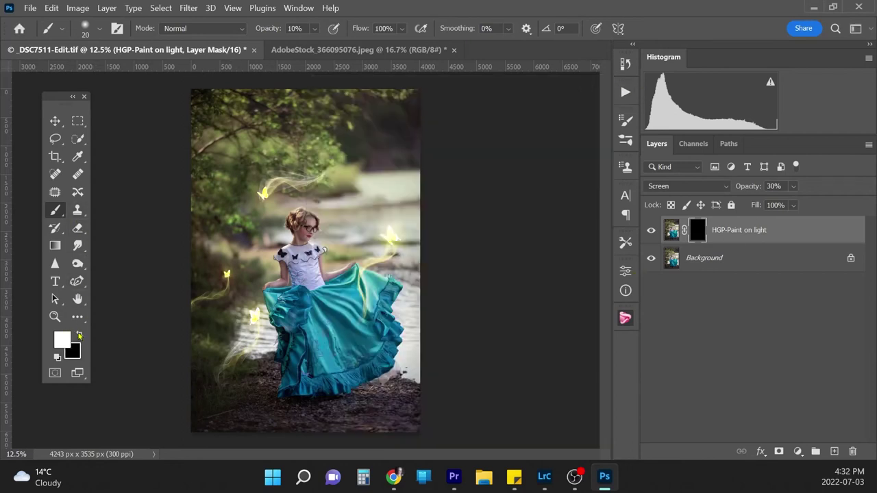
{"action": "left_click", "coordinate": [99, 30]}
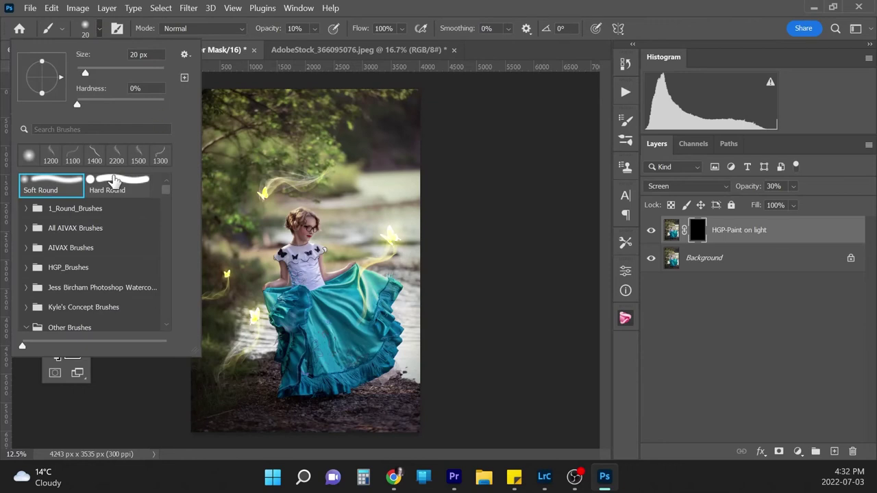
{"action": "left_click", "coordinate": [100, 30]}
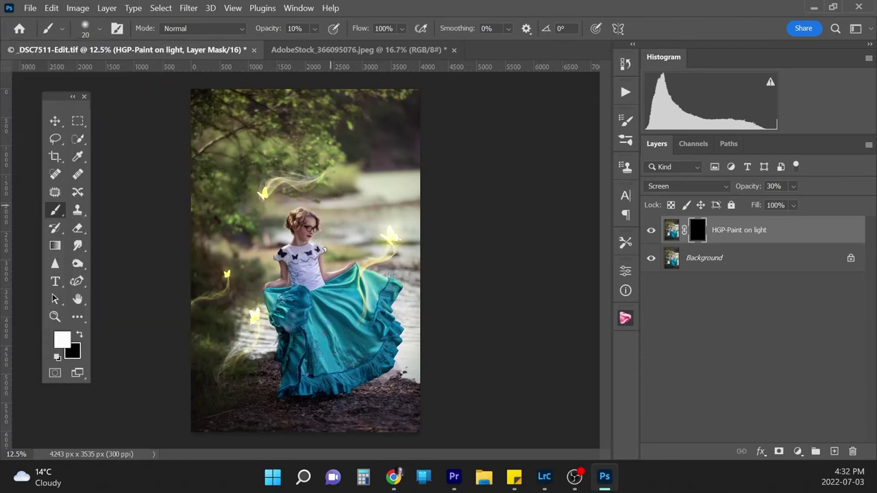
{"action": "left_click_drag", "start_coordinate": [315, 28], "coordinate": [316, 33]}
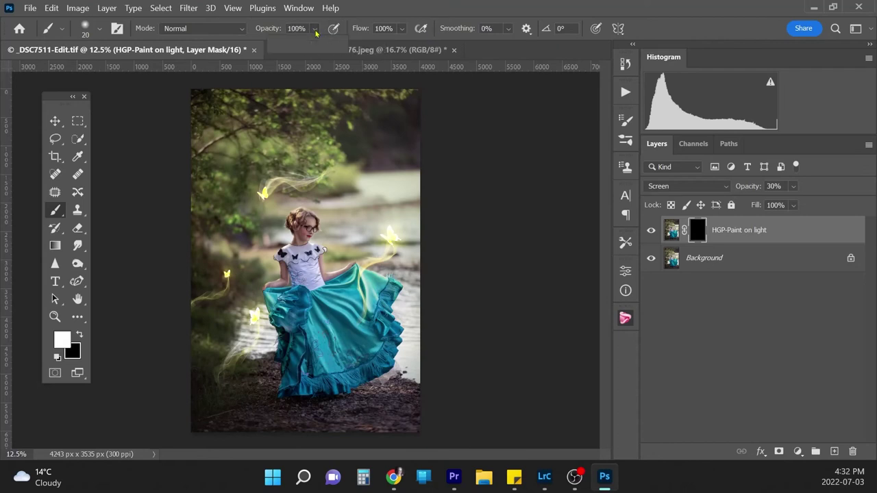
Paint light on the HGP-Paint on light mask over the butterflies and smoke trails, with a brush of 250 to 300 px
{"action": "key", "text": "bracketright"}
{"action": "key", "text": "bracketright"}
{"action": "key", "text": "bracketright"}
{"action": "key", "text": "bracketright"}
{"action": "key", "text": "bracketright"}
{"action": "key", "text": "bracketright"}
{"action": "key", "text": "bracketright"}
{"action": "key", "text": "bracketright"}
{"action": "key", "text": "bracketright"}
{"action": "key", "text": "bracketright"}
{"action": "key", "text": "bracketright"}
{"action": "key", "text": "bracketright"}
{"action": "key", "text": "bracketright"}
{"action": "key", "text": "bracketright"}
{"action": "key", "text": "bracketright"}
{"action": "key", "text": "bracketright"}
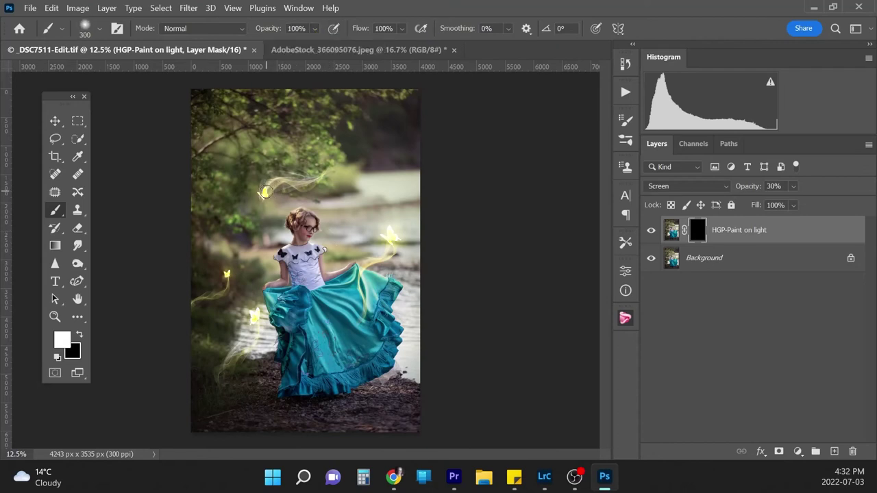
{"action": "key", "text": "bracketleft"}
{"action": "key", "text": "bracketleft"}
{"action": "key", "text": "bracketleft"}
{"action": "mouse_move", "coordinate": [390, 238]}
{"action": "left_mouse_down"}
{"action": "mouse_move", "coordinate": [389, 255]}
{"action": "mouse_move", "coordinate": [366, 268]}
{"action": "left_mouse_up"}
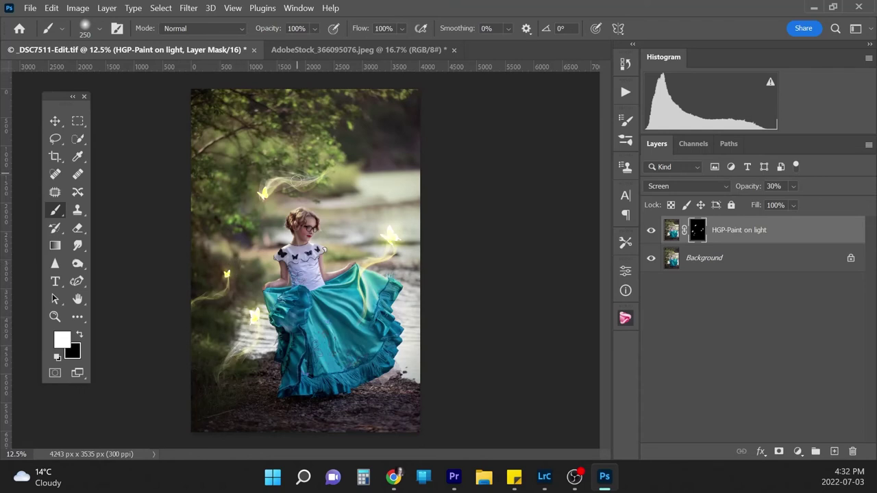
{"action": "key", "text": "bracketright"}
{"action": "key", "text": "ctrl+plus"}
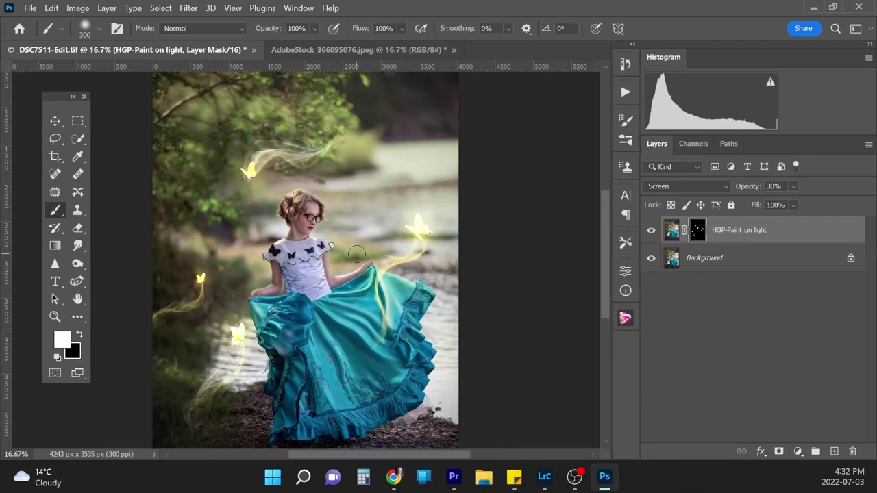
Set the brush to 58% opacity and 600 px and paint light over the girl's bodice
{"action": "left_click", "coordinate": [315, 29]}
{"action": "left_click", "coordinate": [313, 44]}
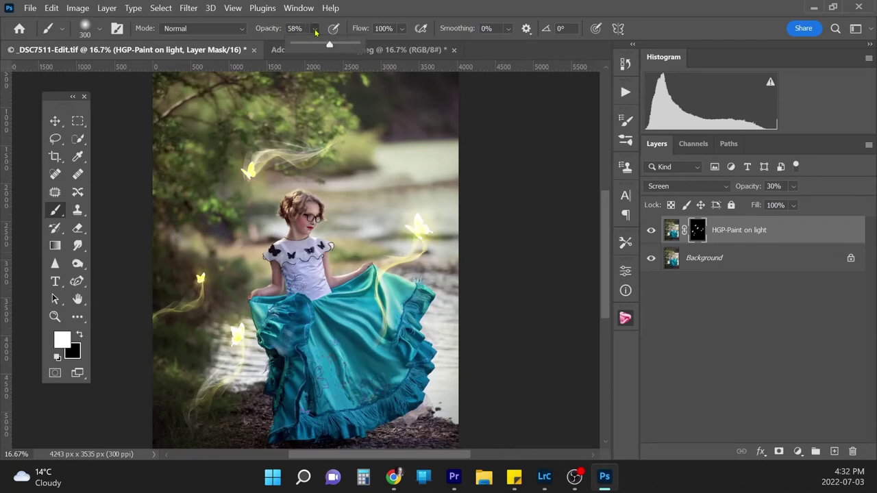
{"action": "key", "text": "bracketright"}
{"action": "key", "text": "bracketright"}
{"action": "key", "text": "bracketright"}
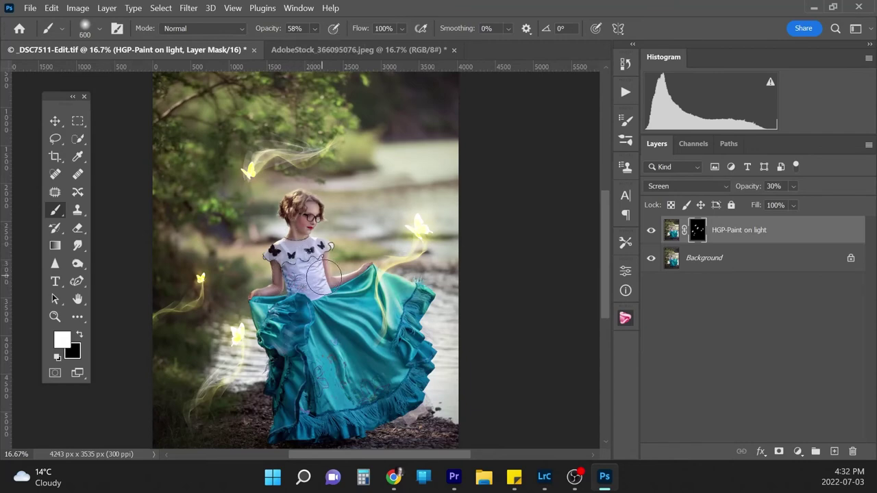
{"action": "mouse_move", "coordinate": [322, 269]}
{"action": "left_mouse_down"}
{"action": "mouse_move", "coordinate": [314, 283]}
{"action": "mouse_move", "coordinate": [301, 270]}
{"action": "left_mouse_up"}
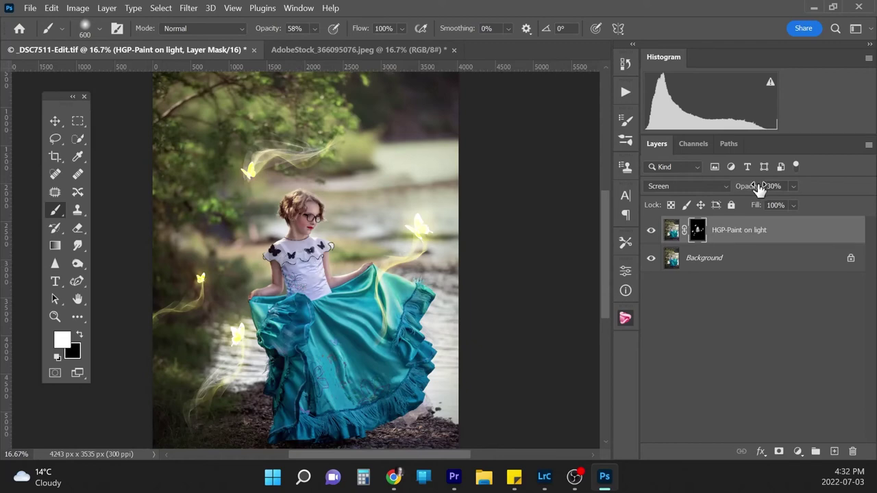
Compare the image with and without the HGP-Paint on light layer at different zoom levels
{"action": "left_click", "coordinate": [651, 231]}
{"action": "left_click", "coordinate": [651, 231]}
{"action": "key", "text": "ctrl+minus"}
{"action": "key", "text": "ctrl+minus"}
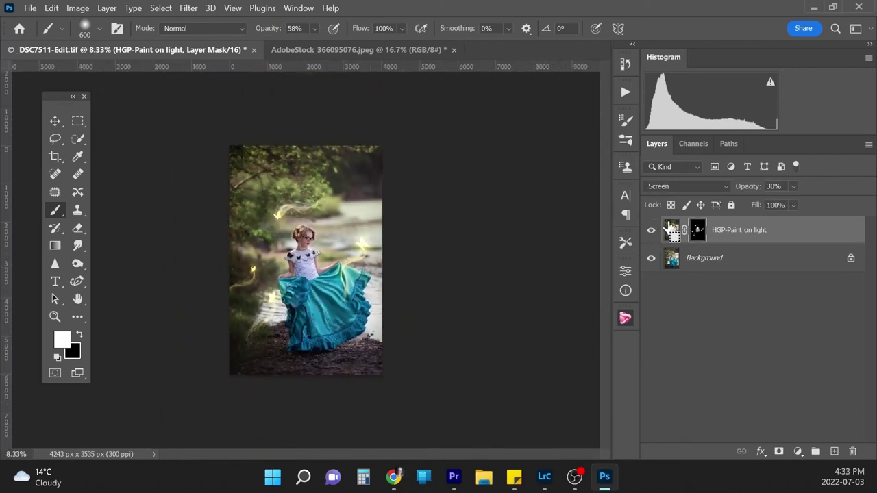
{"action": "key", "text": "ctrl+plus"}
{"action": "left_click", "coordinate": [651, 231]}
{"action": "left_click", "coordinate": [651, 231]}
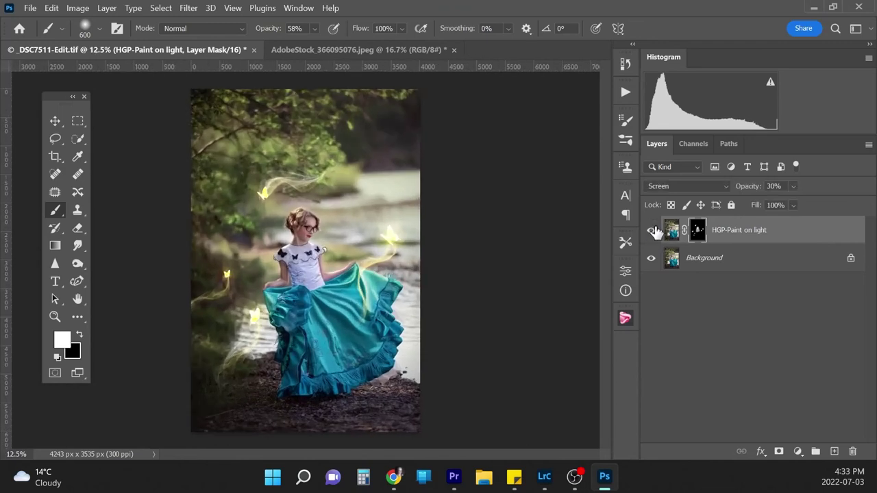
Flatten the painted light layer into the Background
{"action": "left_click", "coordinate": [765, 265]}
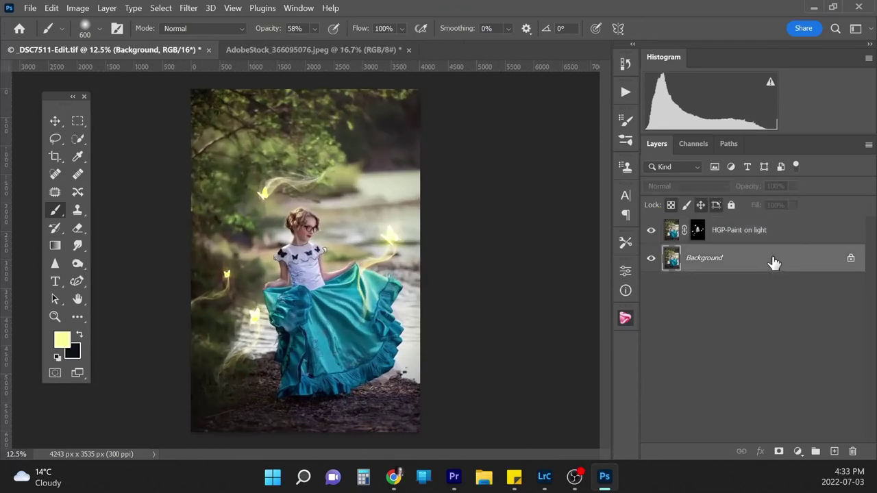
{"action": "right_click", "coordinate": [773, 263]}
{"action": "left_click", "coordinate": [818, 213]}
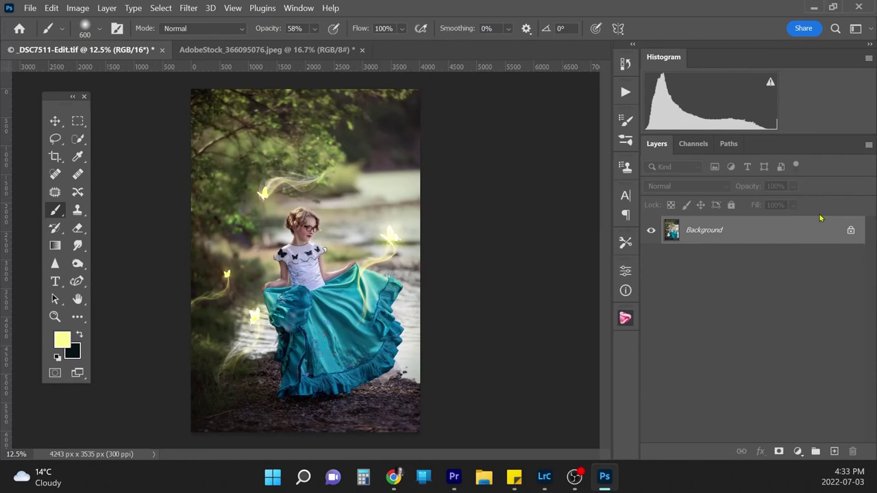
Run the Painterly Vingette action on the flattened image and continue through its messages
{"action": "left_click", "coordinate": [626, 96]}
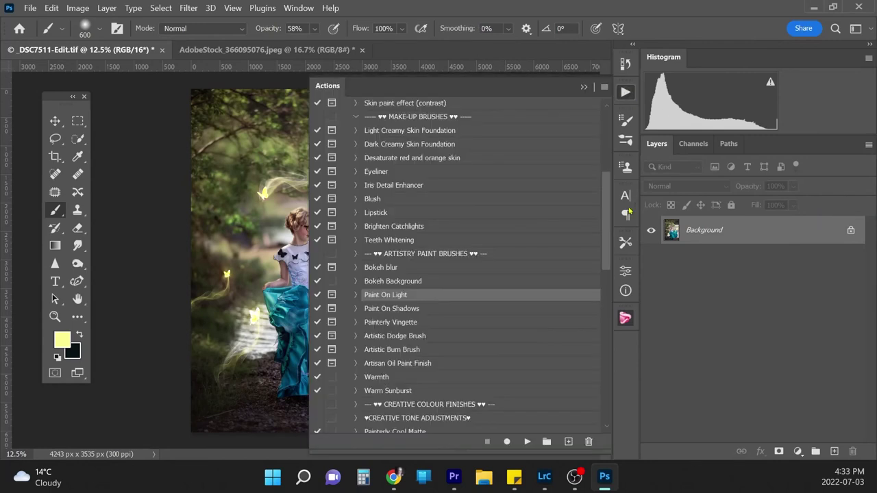
{"action": "left_click", "coordinate": [410, 322]}
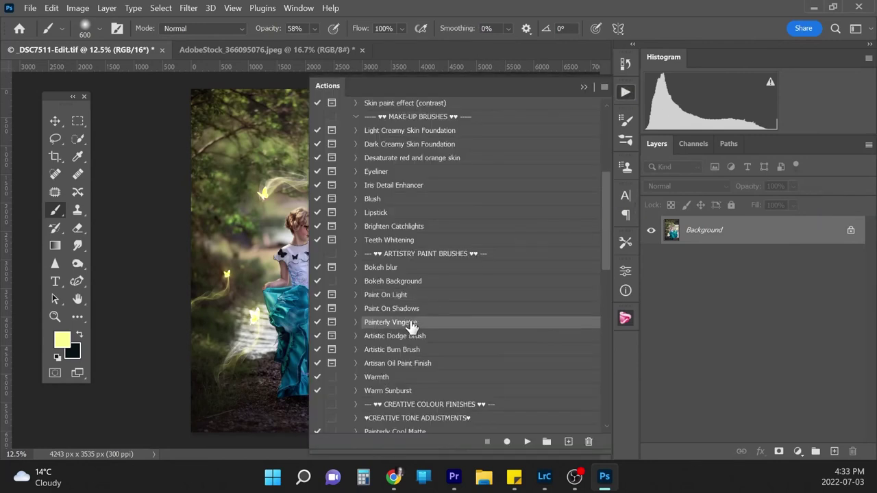
{"action": "left_click", "coordinate": [527, 442]}
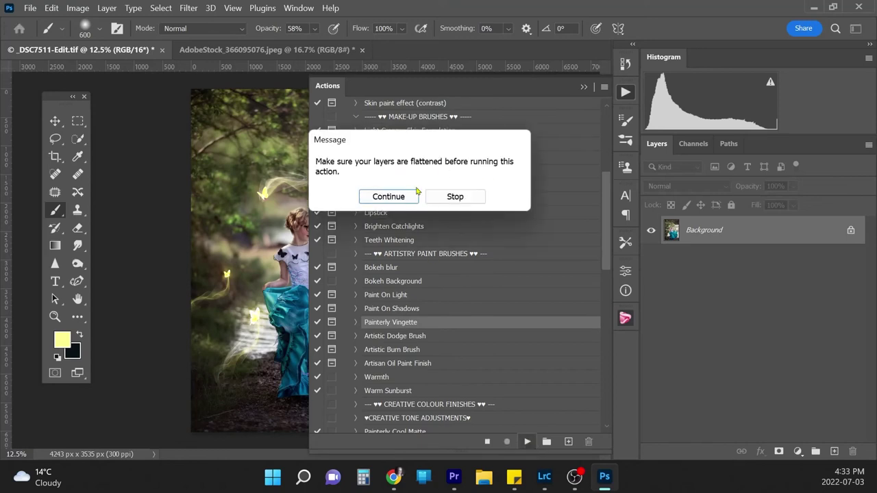
{"action": "left_click", "coordinate": [391, 196]}
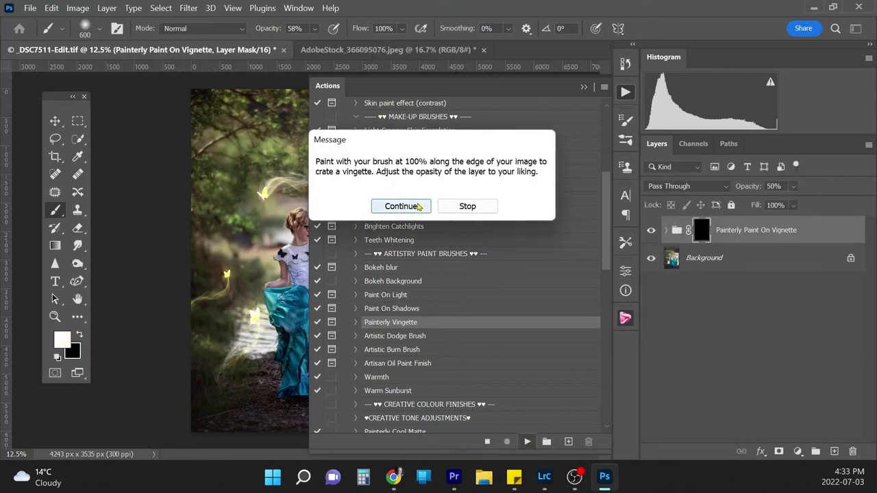
{"action": "left_click", "coordinate": [420, 204]}
{"action": "left_click", "coordinate": [584, 87]}
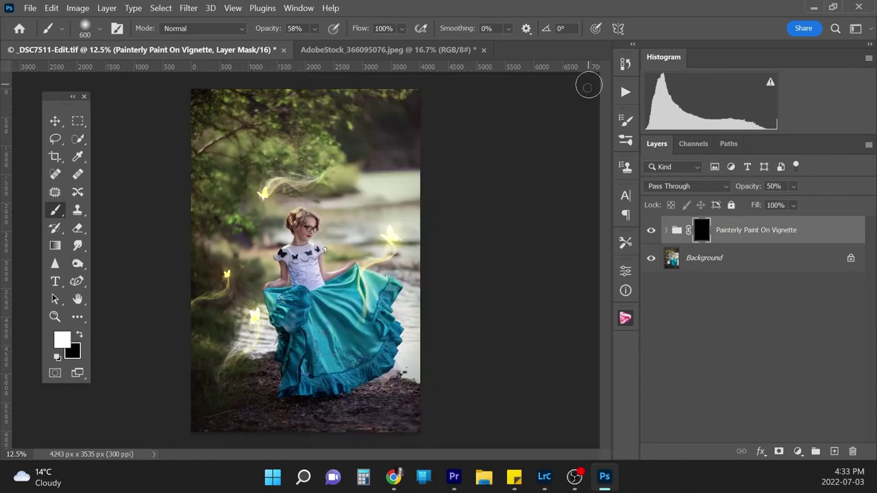
Set the brush to 100% opacity and 1300 px and paint a vignette along the edges of the photo
{"action": "left_click", "coordinate": [316, 28]}
{"action": "left_click_drag", "start_coordinate": [329, 44], "coordinate": [339, 44]}
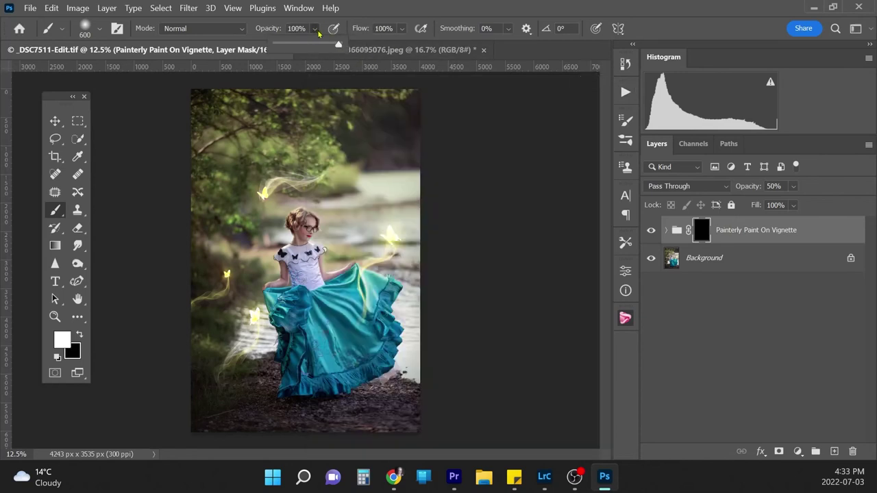
{"action": "key", "text": "bracketright"}
{"action": "key", "text": "bracketright"}
{"action": "key", "text": "bracketright"}
{"action": "key", "text": "bracketright"}
{"action": "key", "text": "bracketright"}
{"action": "key", "text": "bracketright"}
{"action": "key", "text": "bracketright"}
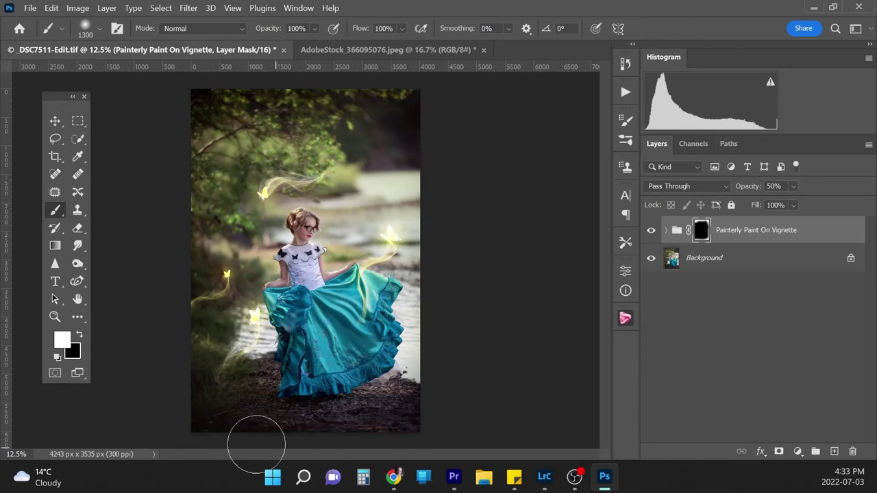
{"action": "left_click_drag", "start_coordinate": [182, 272], "coordinate": [209, 98]}
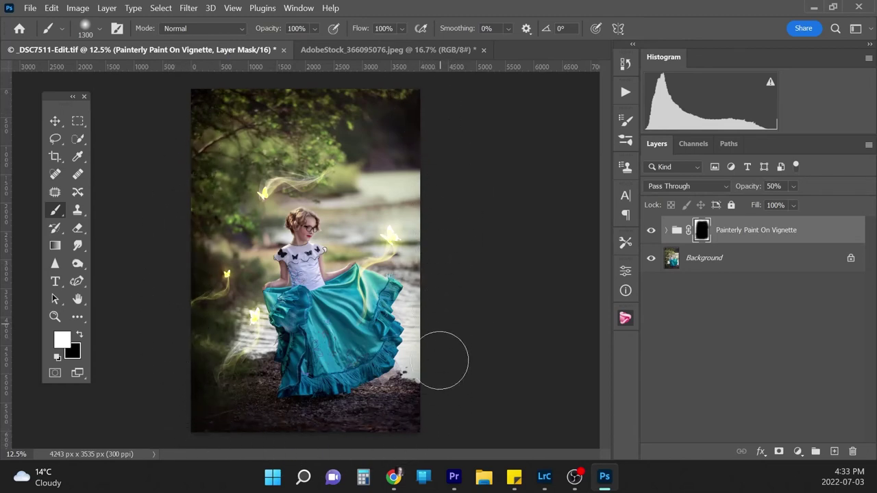
Set the opacity of the Painterly Paint On Vignette group to 30%
{"action": "left_click", "coordinate": [793, 204]}
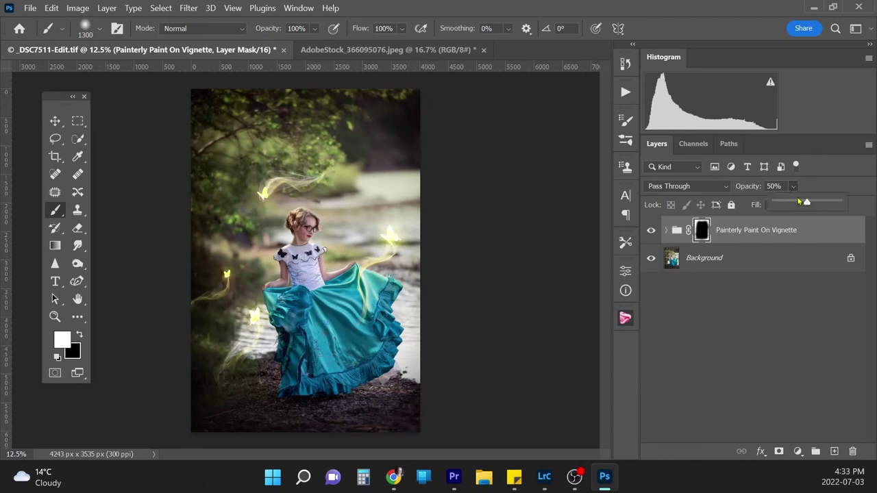
{"action": "left_click_drag", "start_coordinate": [797, 203], "coordinate": [796, 203]}
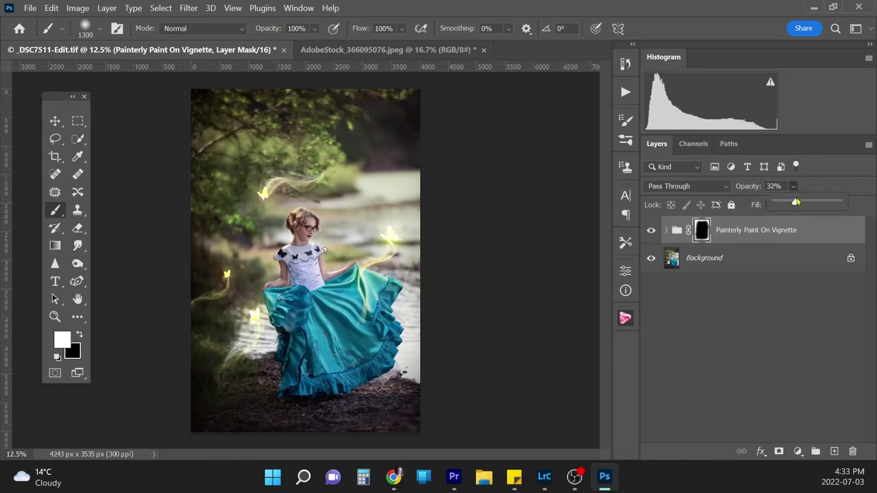
{"action": "double_click", "coordinate": [783, 186]}
{"action": "type", "text": "30"}
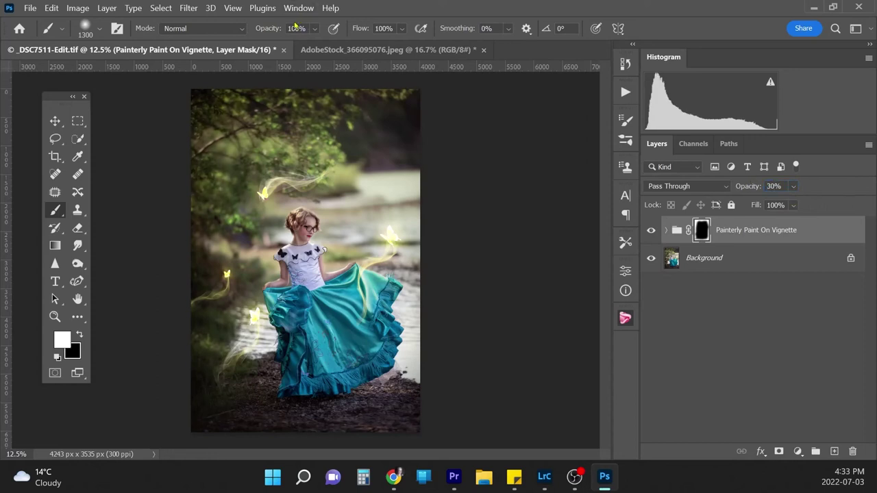
Set the brush to 25% opacity and 1500 px, extend the vignette softly inward around the photo, and compare it with the group hidden
{"action": "left_click_drag", "start_coordinate": [316, 29], "coordinate": [295, 45]}
{"action": "left_click", "coordinate": [315, 30]}
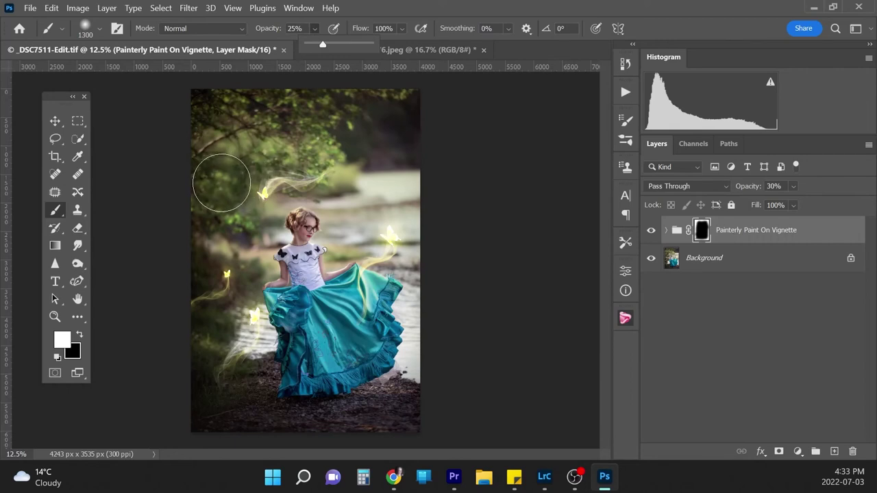
{"action": "key", "text": "bracketright"}
{"action": "key", "text": "bracketright"}
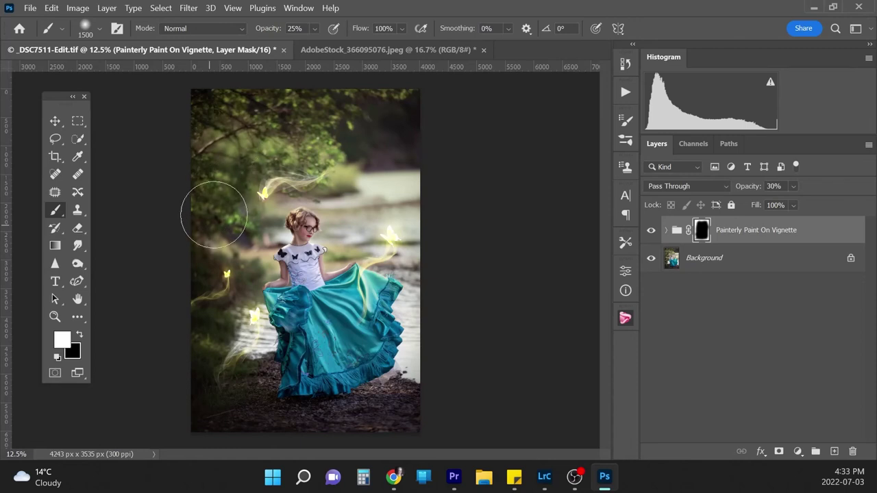
{"action": "mouse_move", "coordinate": [309, 104]}
{"action": "left_mouse_down"}
{"action": "mouse_move", "coordinate": [241, 177]}
{"action": "mouse_move", "coordinate": [246, 392]}
{"action": "mouse_move", "coordinate": [289, 436]}
{"action": "left_mouse_up"}
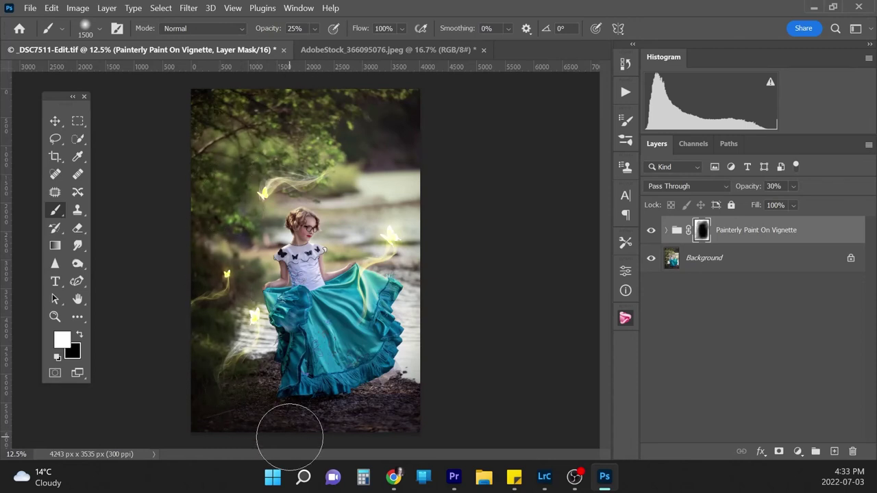
{"action": "left_click", "coordinate": [651, 231]}
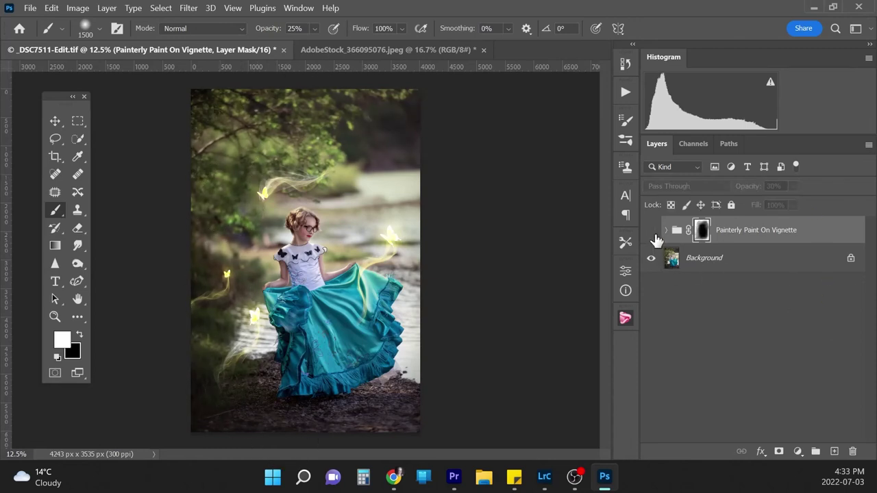
{"action": "left_click", "coordinate": [652, 233]}
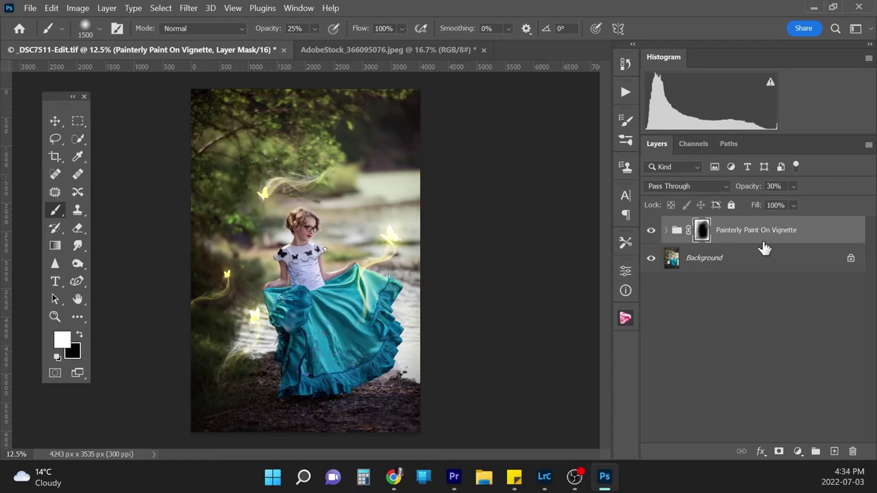
Flatten the Painterly Paint On Vignette group into the Background
{"action": "left_click", "coordinate": [750, 262]}
{"action": "right_click", "coordinate": [766, 264]}
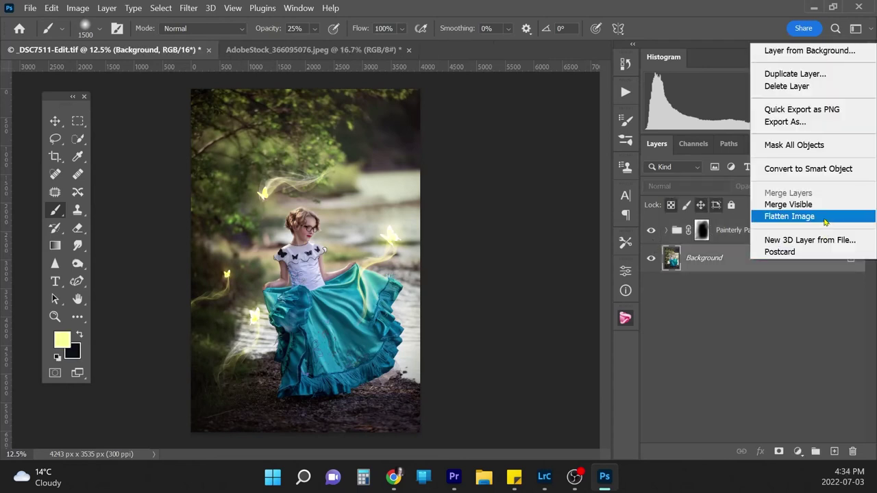
{"action": "left_click", "coordinate": [789, 216]}
Run the Hazy Matte action from the matte finishes on the flattened image
{"action": "left_click", "coordinate": [625, 92]}
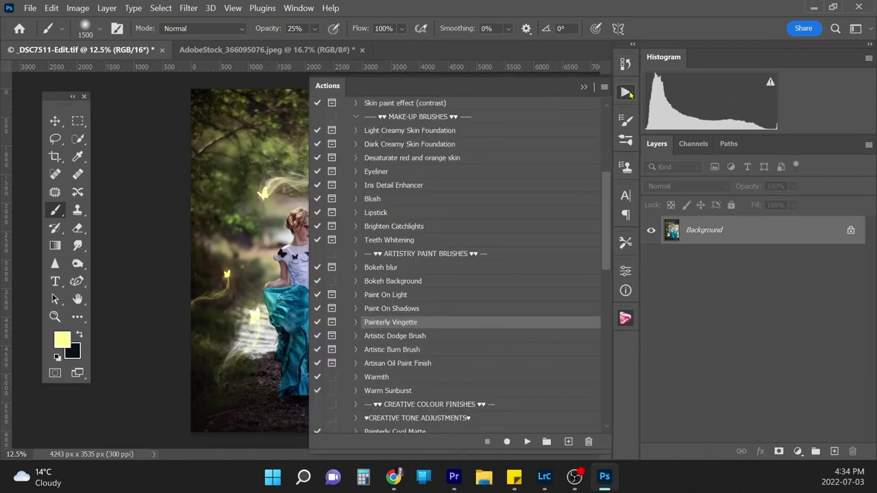
{"action": "left_click_drag", "start_coordinate": [606, 248], "coordinate": [605, 301]}
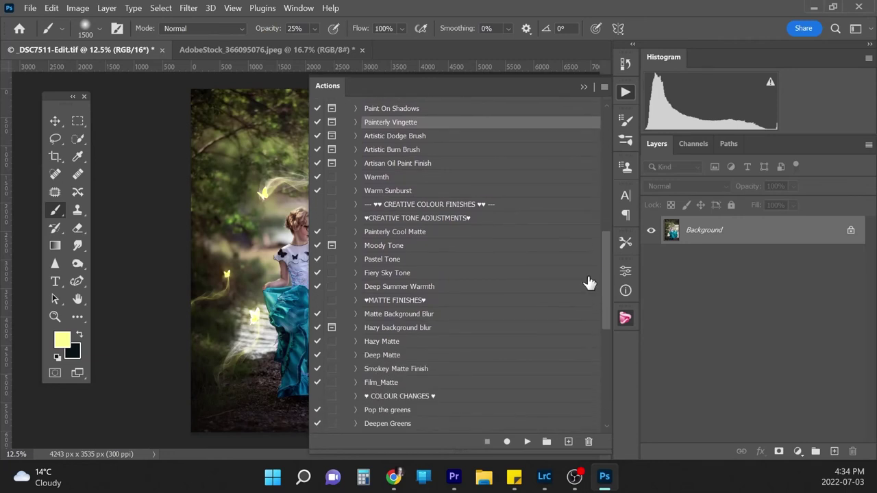
{"action": "left_click", "coordinate": [396, 343]}
{"action": "left_click", "coordinate": [527, 441]}
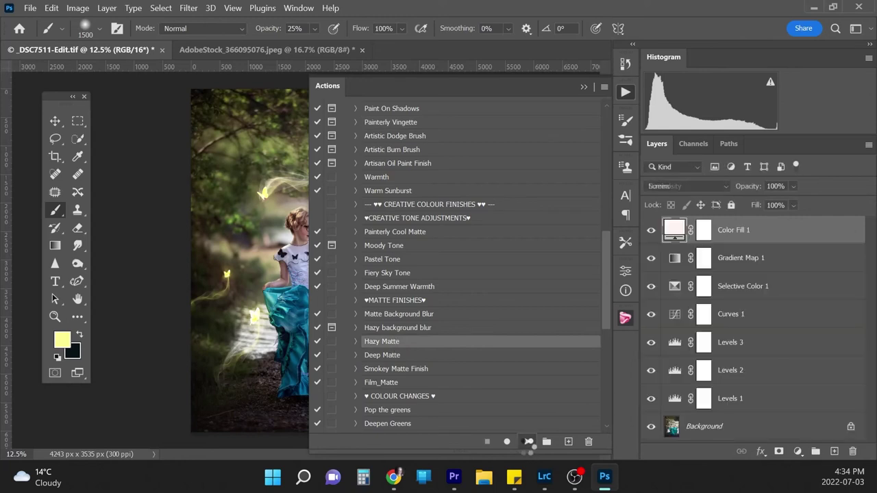
{"action": "left_click", "coordinate": [584, 88]}
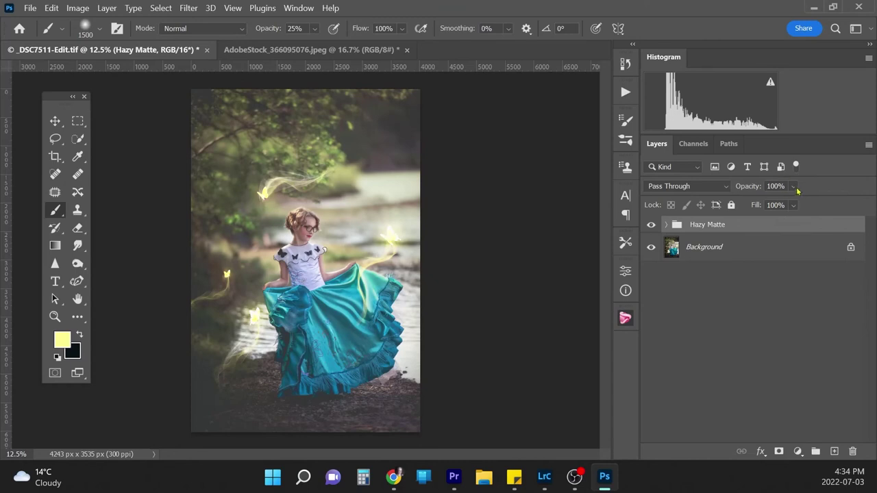
Set the opacity of the Hazy Matte group to 15% and compare the photo with and without it
{"action": "left_click", "coordinate": [775, 186]}
{"action": "type", "text": "15"}
{"action": "left_click", "coordinate": [651, 226]}
{"action": "left_click", "coordinate": [650, 229]}
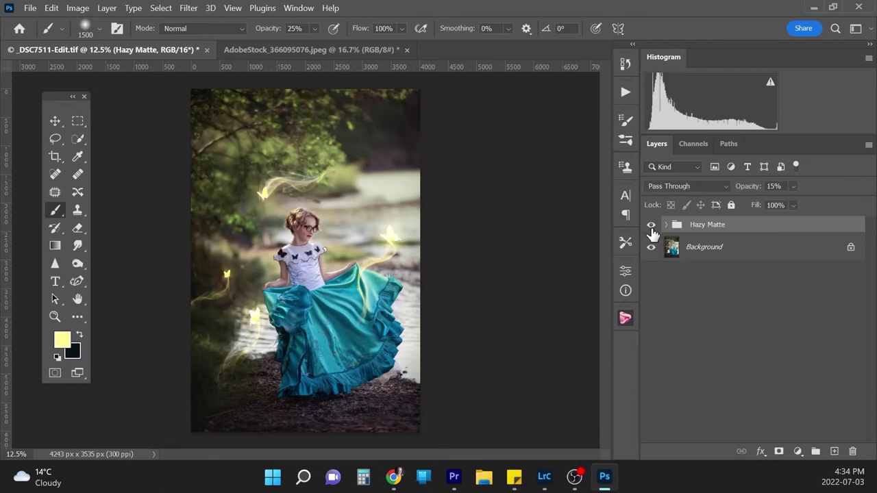
{"action": "left_click", "coordinate": [651, 226]}
{"action": "left_click", "coordinate": [651, 228]}
{"action": "left_click", "coordinate": [651, 227]}
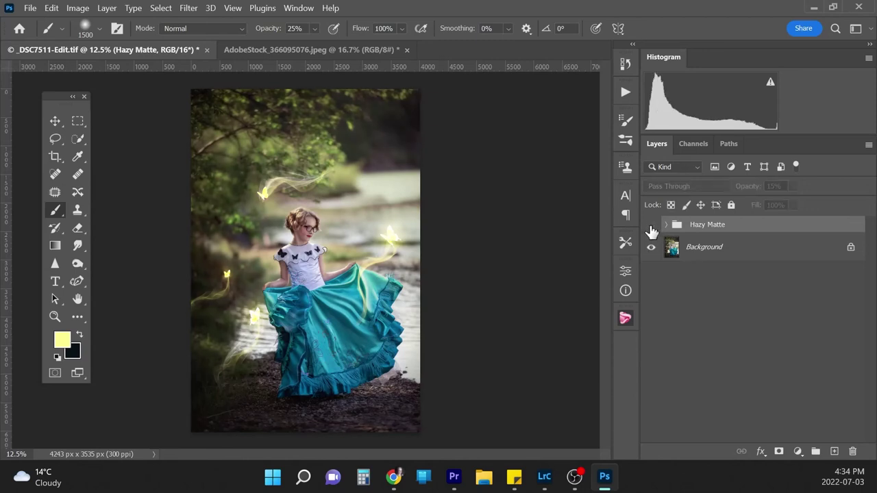
{"action": "left_click", "coordinate": [651, 227]}
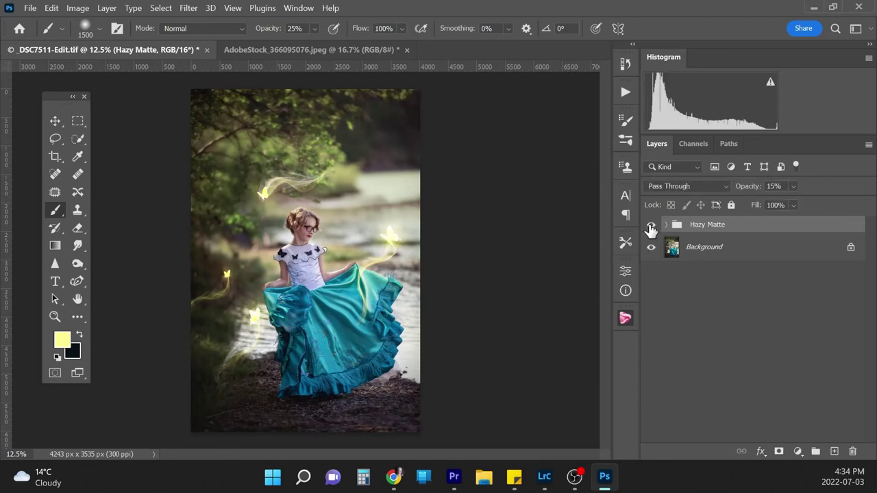
Check the Hazy Matte effect once more by toggling its visibility and flatten the image into the Background
{"action": "left_click", "coordinate": [750, 250]}
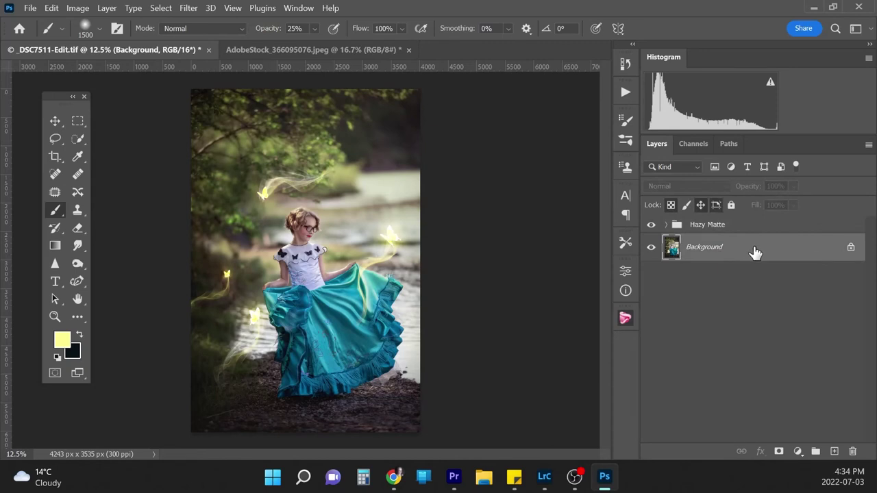
{"action": "left_click", "coordinate": [651, 226]}
{"action": "left_click", "coordinate": [651, 226]}
{"action": "right_click", "coordinate": [783, 251]}
{"action": "left_click", "coordinate": [811, 203]}
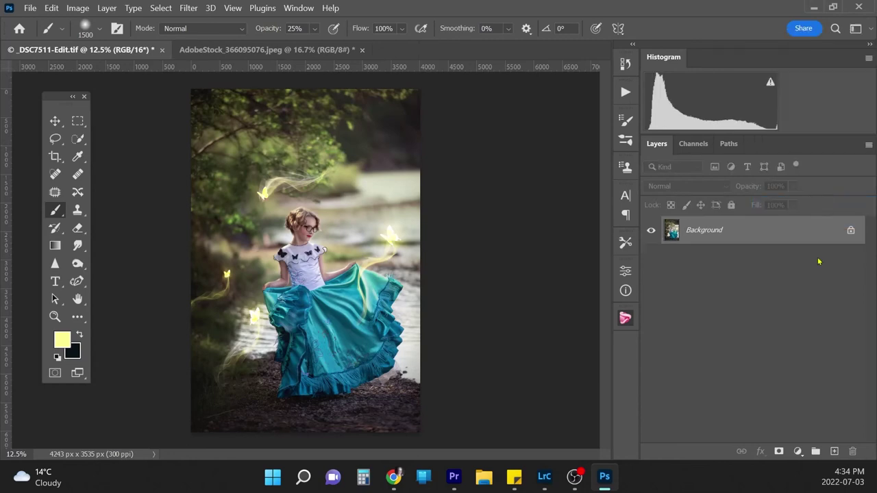
Run the Artisan Oil Paint Finish action on the flattened image and continue through its messages
{"action": "left_click", "coordinate": [31, 8]}
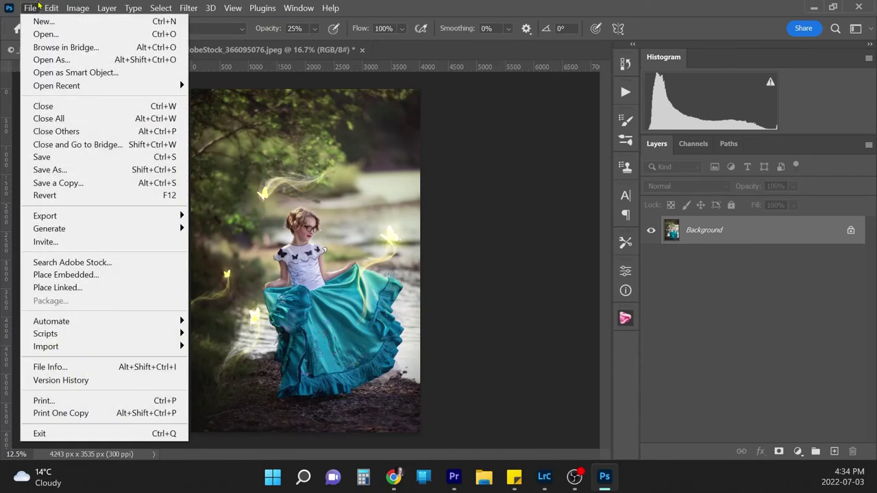
{"action": "left_click", "coordinate": [626, 93]}
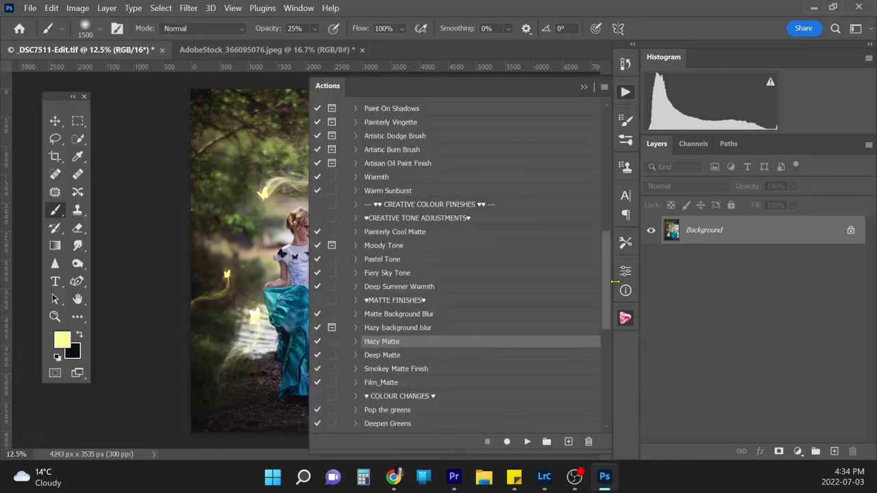
{"action": "scroll", "coordinate": [608, 309], "scroll_direction": "down", "scroll_amount": 3}
{"action": "scroll", "coordinate": [608, 309], "scroll_direction": "down", "scroll_amount": 2}
{"action": "scroll", "coordinate": [607, 288], "scroll_direction": "up", "scroll_amount": 7}
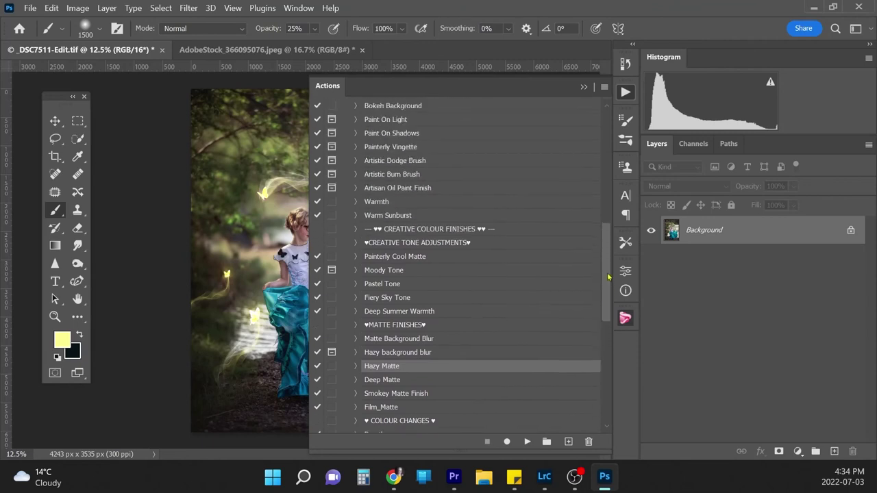
{"action": "left_click_drag", "start_coordinate": [607, 269], "coordinate": [610, 238]}
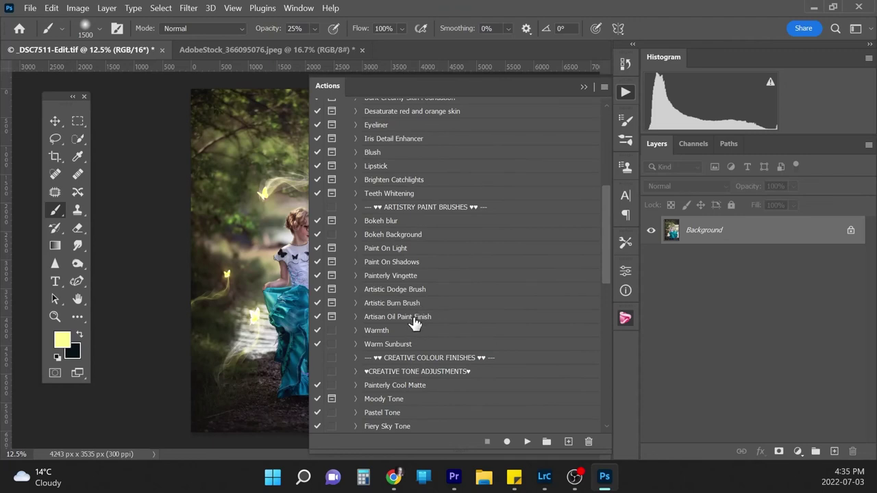
{"action": "mouse_move", "coordinate": [608, 255]}
{"action": "left_mouse_down"}
{"action": "mouse_move", "coordinate": [607, 179]}
{"action": "mouse_move", "coordinate": [604, 256]}
{"action": "left_mouse_up"}
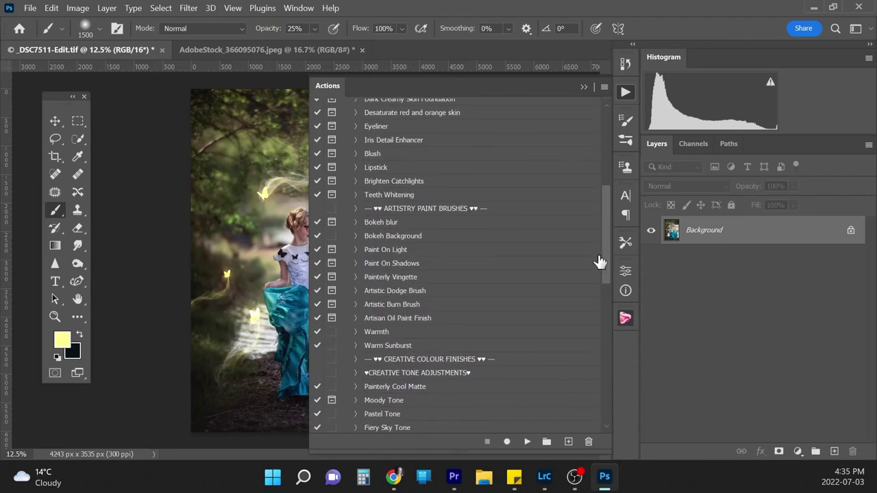
{"action": "left_click", "coordinate": [416, 320]}
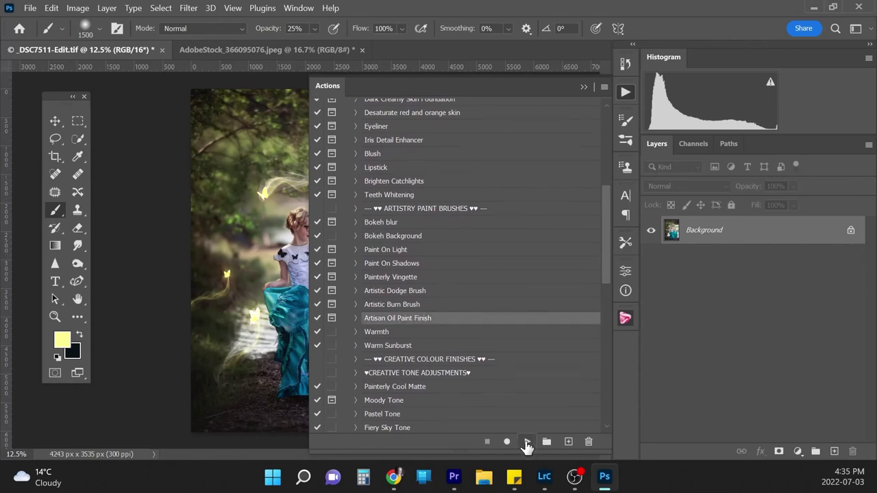
{"action": "left_click", "coordinate": [527, 442]}
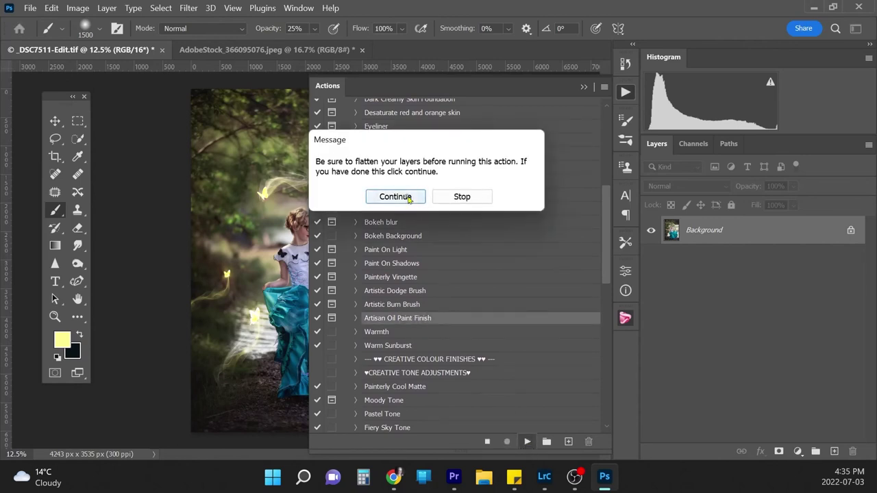
{"action": "left_click", "coordinate": [394, 196]}
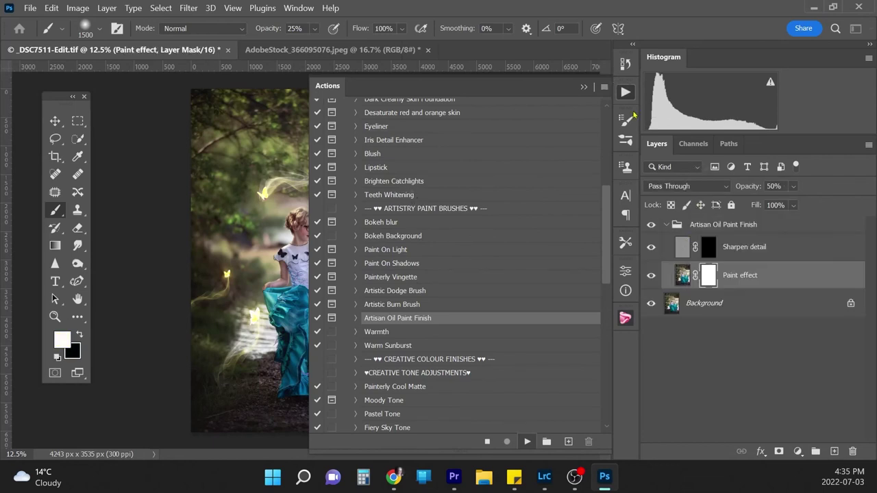
{"action": "left_click", "coordinate": [413, 228]}
{"action": "left_click", "coordinate": [584, 87]}
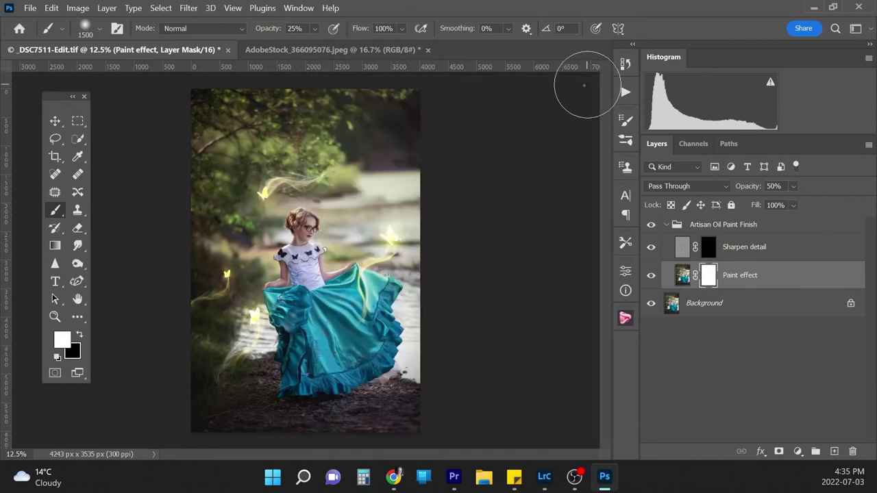
Examine the Paint effect layer's influence on the girl and her skirt up close by comparing it hidden and shown
{"action": "key", "text": "ctrl+plus"}
{"action": "key", "text": "ctrl+plus"}
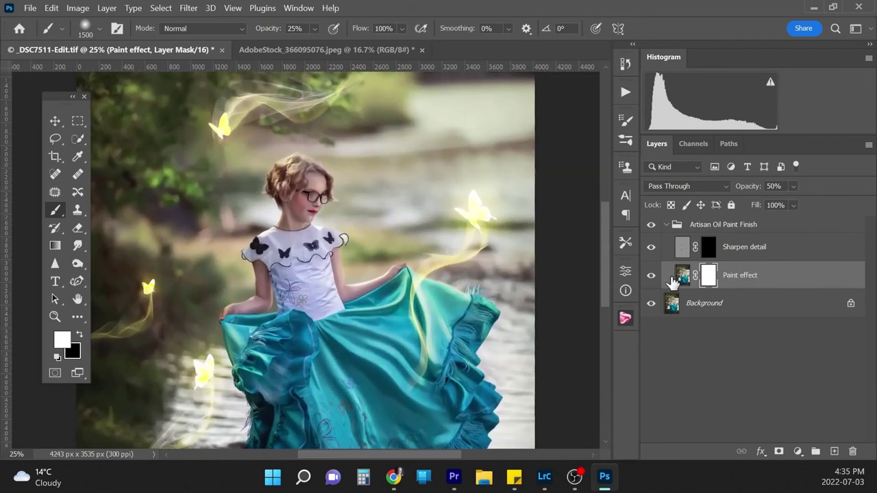
{"action": "left_click", "coordinate": [651, 278]}
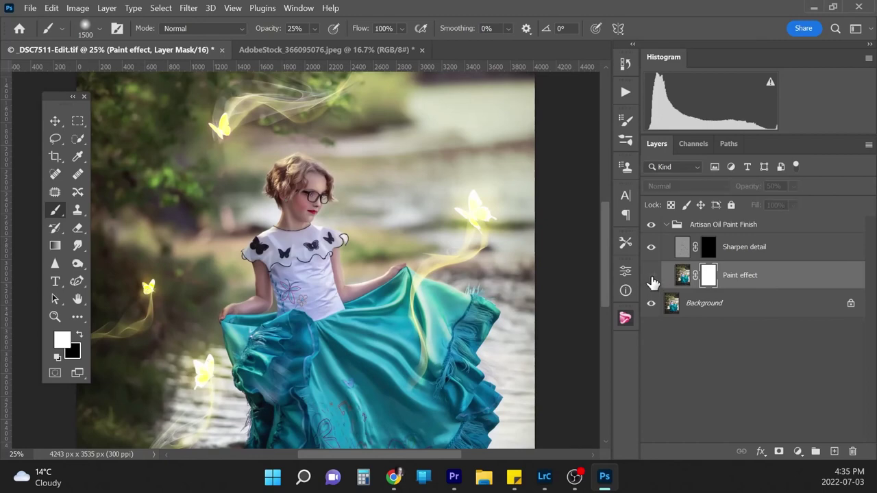
{"action": "left_click", "coordinate": [652, 278]}
{"action": "key", "text": "ctrl+plus"}
{"action": "key", "text": "ctrl+plus"}
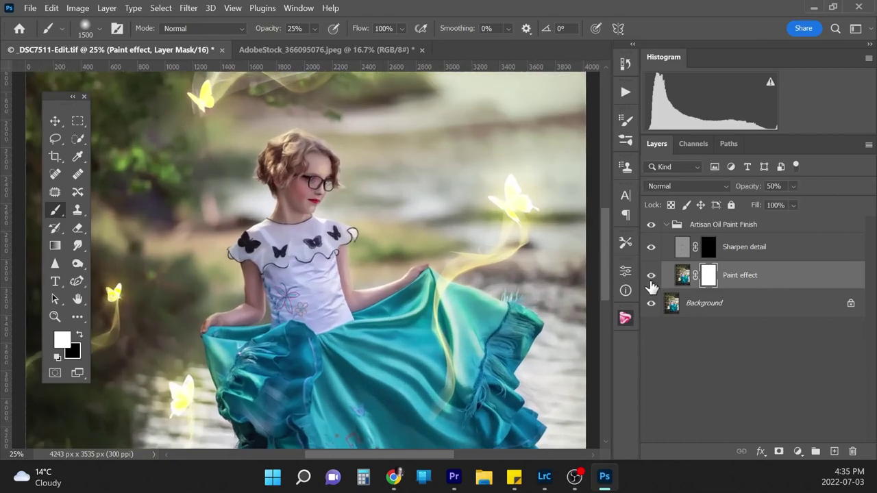
{"action": "scroll", "coordinate": [589, 274], "scroll_direction": "down", "scroll_amount": 10}
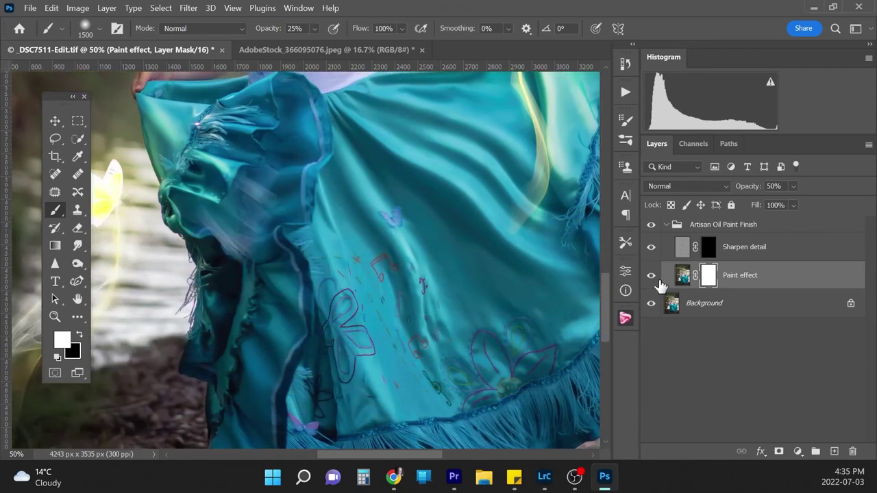
{"action": "left_click", "coordinate": [652, 277]}
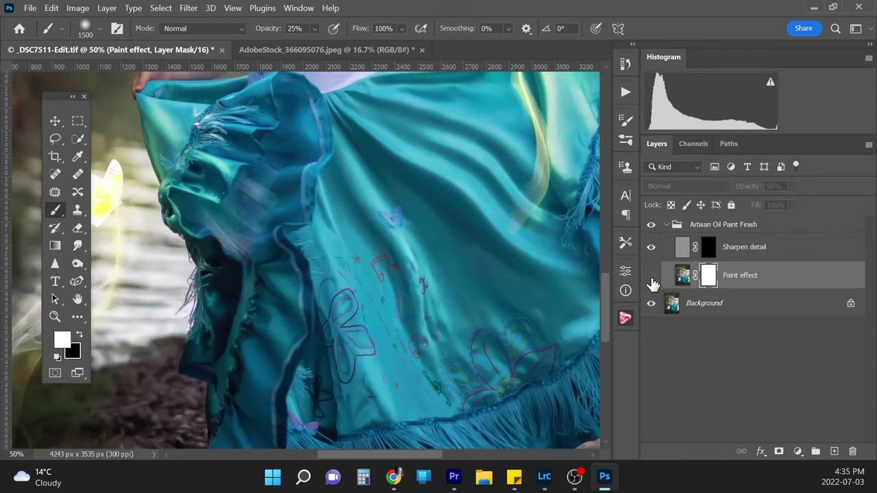
{"action": "left_click", "coordinate": [653, 278]}
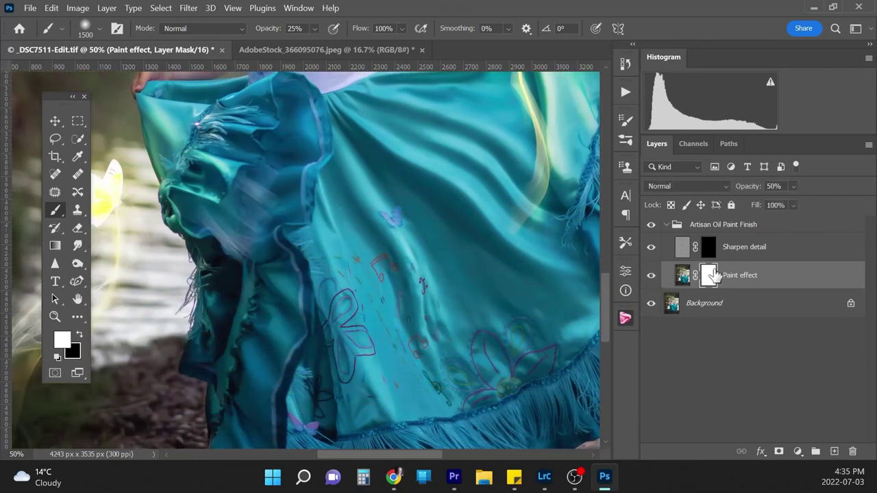
{"action": "scroll", "coordinate": [606, 288], "scroll_direction": "up", "scroll_amount": 10}
{"action": "scroll", "coordinate": [604, 258], "scroll_direction": "up", "scroll_amount": 3}
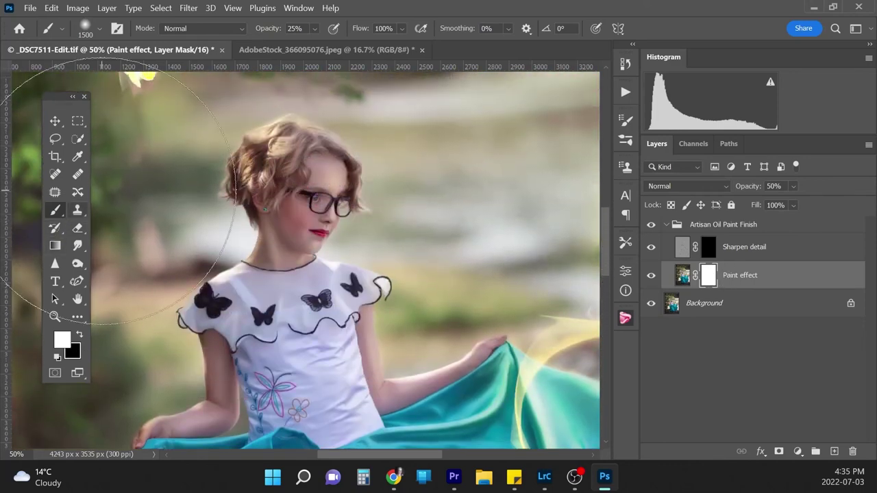
With a black brush at 100% opacity and 60 px, mask the Paint effect off the girl's facial features and compare the result
{"action": "left_click", "coordinate": [80, 335]}
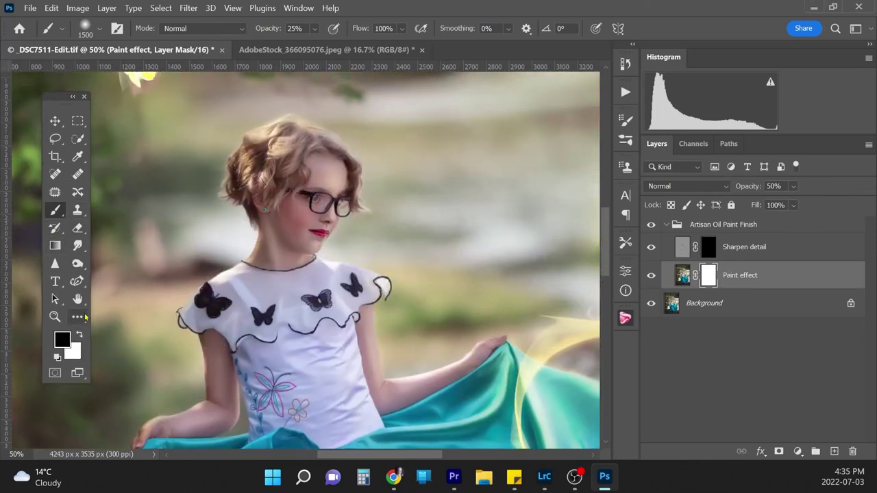
{"action": "left_click", "coordinate": [314, 28]}
{"action": "left_click_drag", "start_coordinate": [323, 44], "coordinate": [370, 44]}
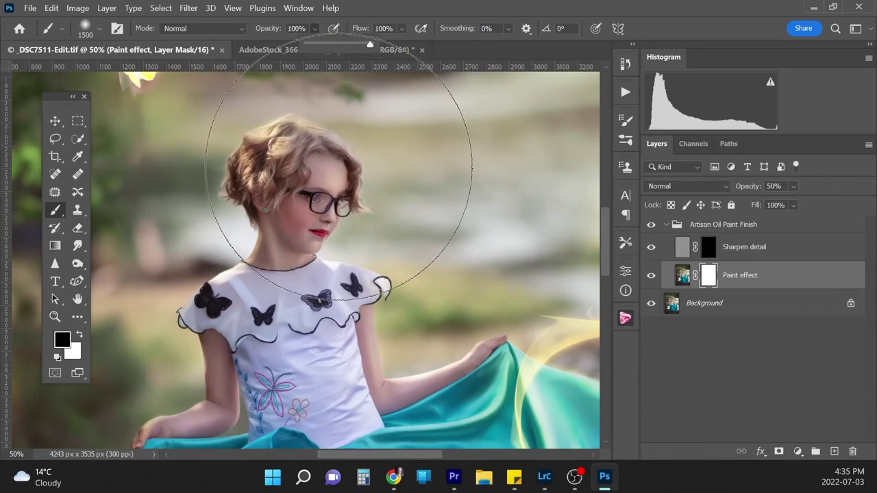
{"action": "key", "text": "bracketleft"}
{"action": "key", "text": "bracketleft"}
{"action": "key", "text": "bracketleft"}
{"action": "key", "text": "bracketleft"}
{"action": "key", "text": "bracketleft"}
{"action": "key", "text": "bracketleft"}
{"action": "key", "text": "bracketleft"}
{"action": "key", "text": "bracketleft"}
{"action": "key", "text": "bracketleft"}
{"action": "key", "text": "bracketleft"}
{"action": "key", "text": "bracketleft"}
{"action": "key", "text": "bracketleft"}
{"action": "key", "text": "bracketleft"}
{"action": "key", "text": "bracketleft"}
{"action": "key", "text": "bracketleft"}
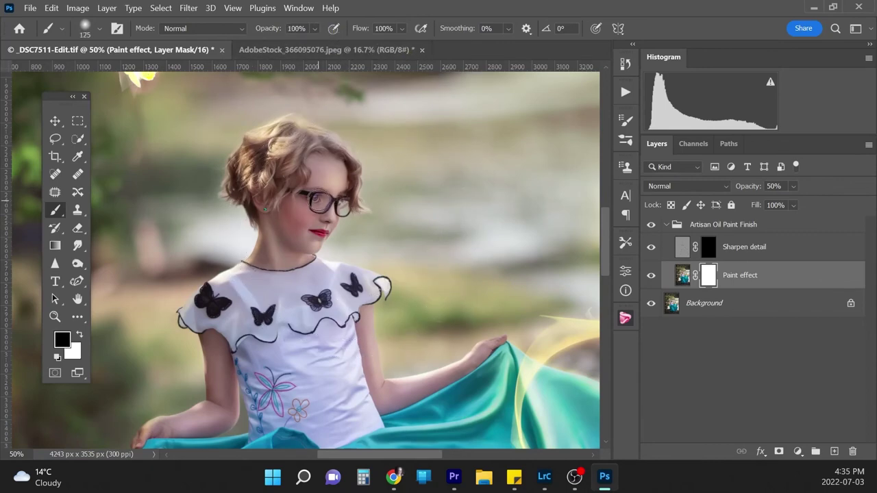
{"action": "key", "text": "bracketleft"}
{"action": "key", "text": "bracketleft"}
{"action": "key", "text": "bracketleft"}
{"action": "key", "text": "bracketleft"}
{"action": "key", "text": "bracketleft"}
{"action": "key", "text": "bracketleft"}
{"action": "key", "text": "bracketleft"}
{"action": "left_click", "coordinate": [652, 276]}
{"action": "left_click", "coordinate": [652, 277]}
Paint the Sharpen detail layer's mask white at 100 px to bring out the girl's facial features and blouse details
{"action": "left_click", "coordinate": [709, 248]}
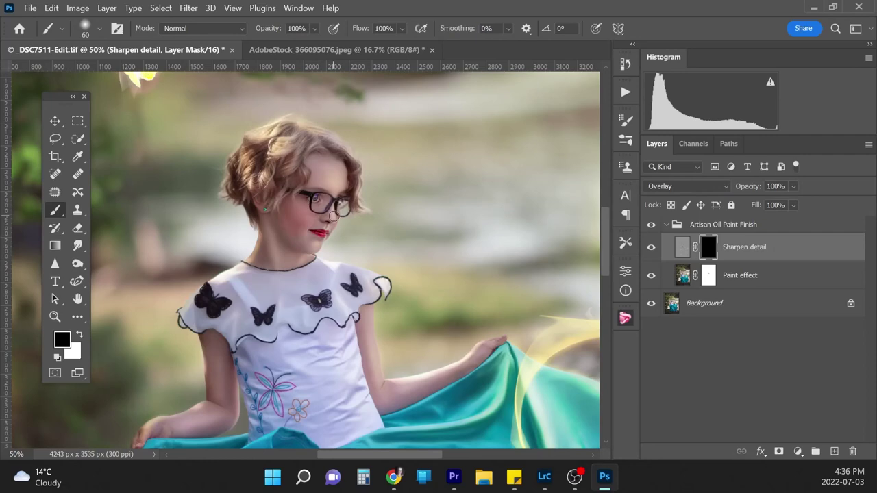
{"action": "key", "text": "bracketright"}
{"action": "left_click", "coordinate": [80, 336]}
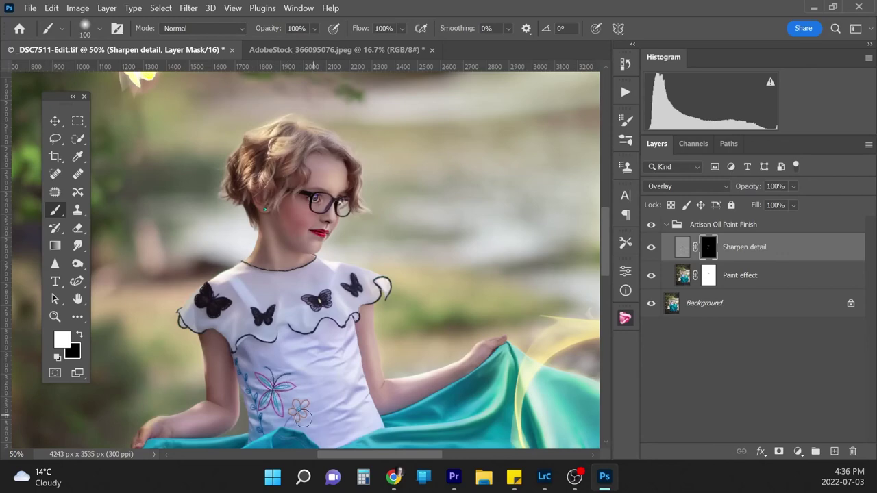
Enlarge the brush to 200 px and reveal the Sharpen detail layer over the skirt's embroidery and fringes
{"action": "left_click_drag", "start_coordinate": [608, 264], "coordinate": [607, 333]}
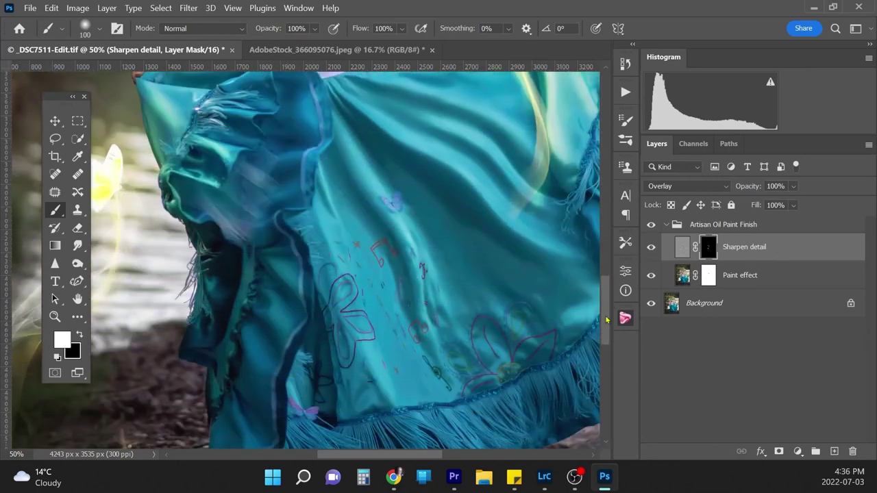
{"action": "key", "text": "bracketright"}
{"action": "left_click_drag", "start_coordinate": [406, 459], "coordinate": [442, 458]}
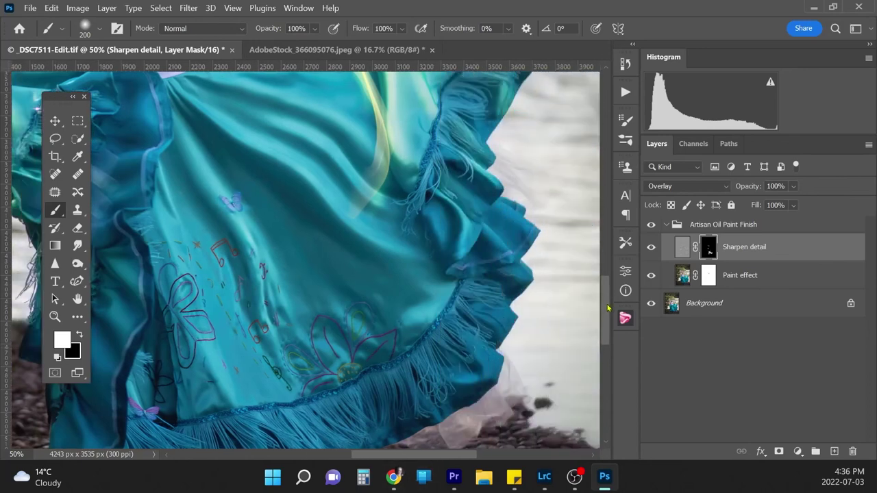
{"action": "left_click_drag", "start_coordinate": [607, 308], "coordinate": [608, 262]}
{"action": "key", "text": "ctrl+minus"}
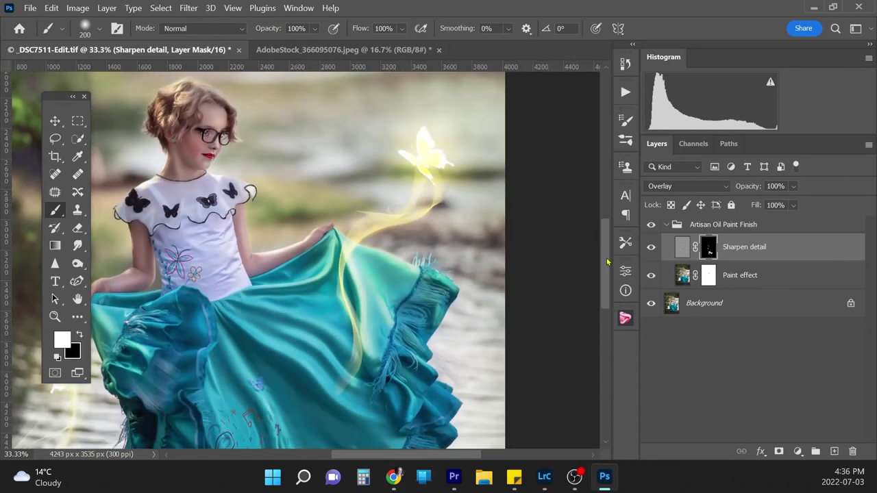
{"action": "key", "text": "ctrl+minus"}
{"action": "key", "text": "ctrl+minus"}
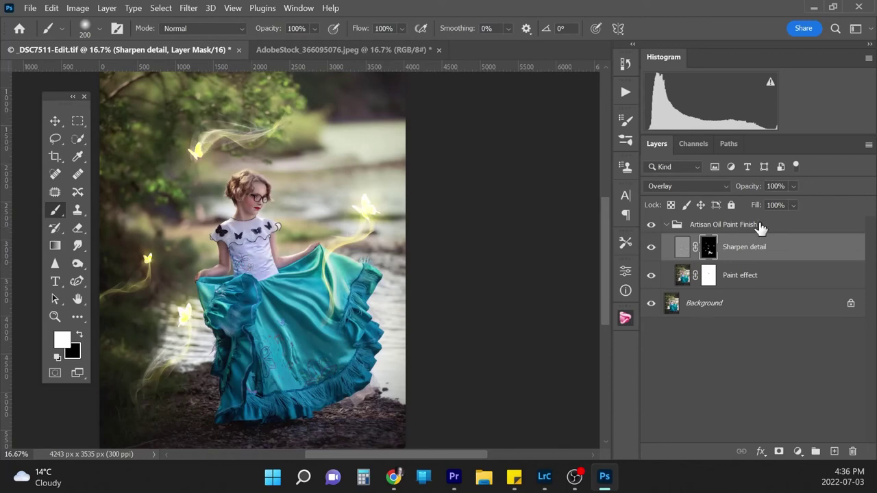
Collapse the Artisan Oil Paint Finish group, add a new layer above it and set its blend mode to Overlay
{"action": "left_click", "coordinate": [667, 224]}
{"action": "left_click", "coordinate": [833, 452]}
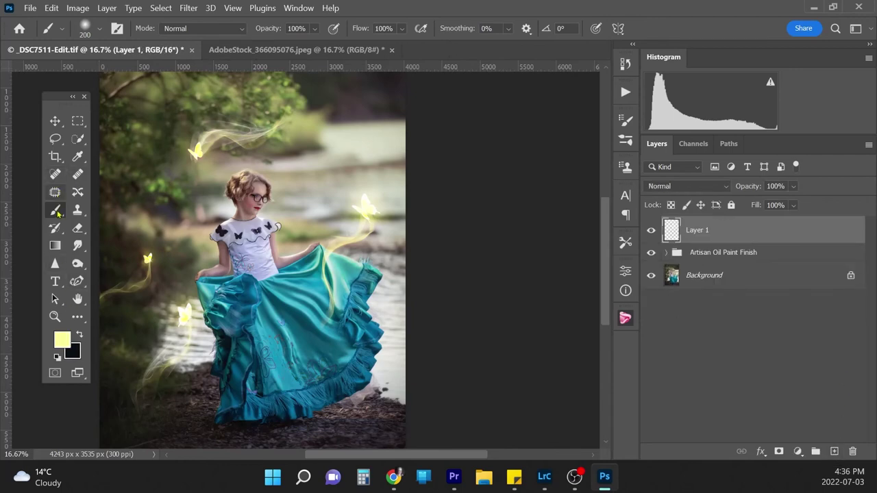
{"action": "left_click", "coordinate": [100, 29]}
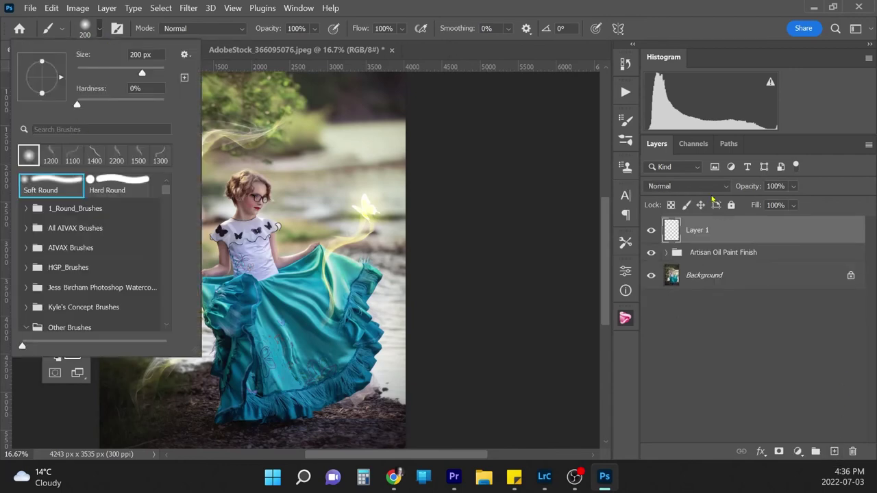
{"action": "left_click", "coordinate": [685, 185]}
{"action": "left_click", "coordinate": [668, 280]}
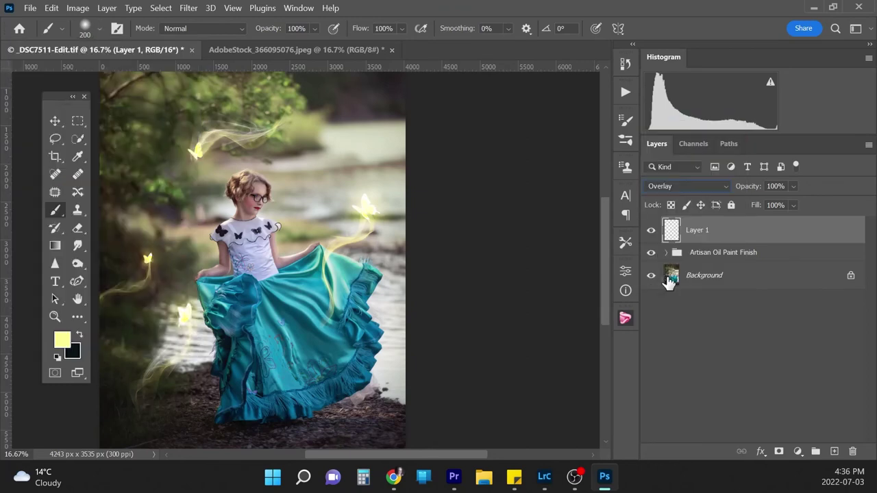
{"action": "left_click", "coordinate": [102, 30]}
{"action": "left_click", "coordinate": [103, 32]}
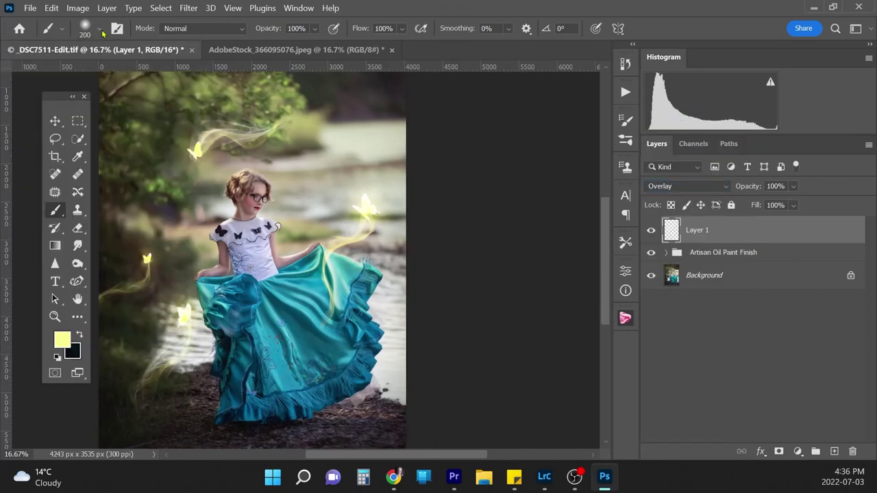
Paint pale yellow highlights into the girl's eyes on the Overlay layer with a soft 6 px brush
{"action": "key", "text": "ctrl+plus"}
{"action": "key", "text": "ctrl+plus"}
{"action": "key", "text": "ctrl+plus"}
{"action": "key", "text": "ctrl+plus"}
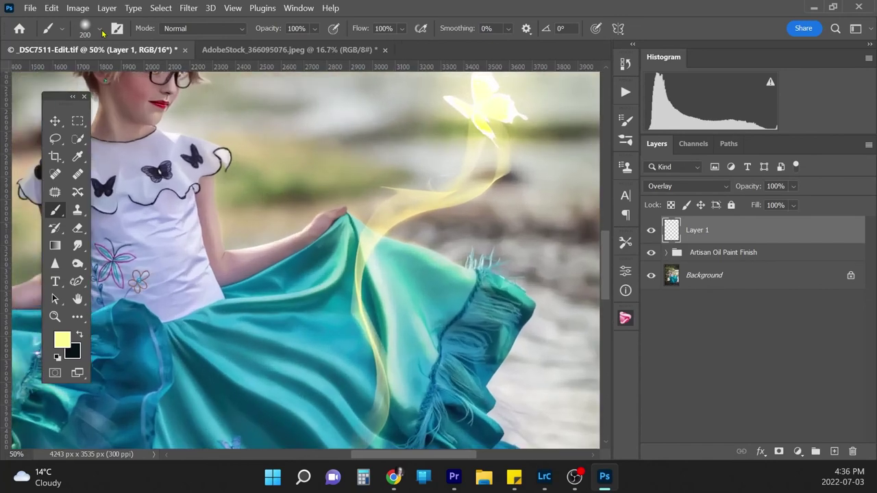
{"action": "left_click_drag", "start_coordinate": [444, 455], "coordinate": [381, 454]}
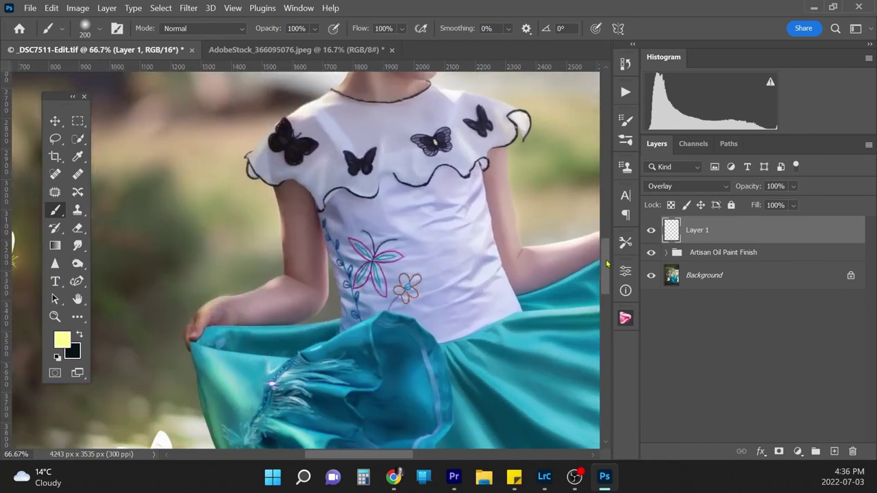
{"action": "left_click_drag", "start_coordinate": [606, 264], "coordinate": [607, 226]}
{"action": "key", "text": "ctrl+plus"}
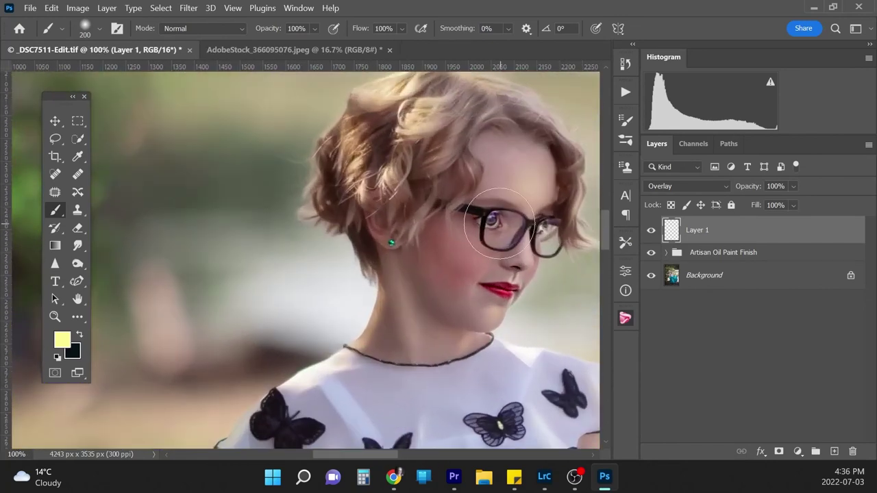
{"action": "key", "text": "bracketleft"}
{"action": "key", "text": "bracketleft"}
{"action": "key", "text": "bracketleft"}
{"action": "key", "text": "bracketleft"}
{"action": "key", "text": "bracketleft"}
{"action": "key", "text": "bracketleft"}
{"action": "key", "text": "bracketleft"}
{"action": "key", "text": "bracketleft"}
{"action": "key", "text": "bracketleft"}
{"action": "key", "text": "bracketleft"}
{"action": "key", "text": "bracketleft"}
{"action": "key", "text": "bracketleft"}
{"action": "key", "text": "bracketleft"}
{"action": "key", "text": "bracketleft"}
{"action": "key", "text": "bracketleft"}
{"action": "key", "text": "bracketleft"}
{"action": "key", "text": "bracketleft"}
{"action": "left_click_drag", "start_coordinate": [492, 219], "coordinate": [496, 219]}
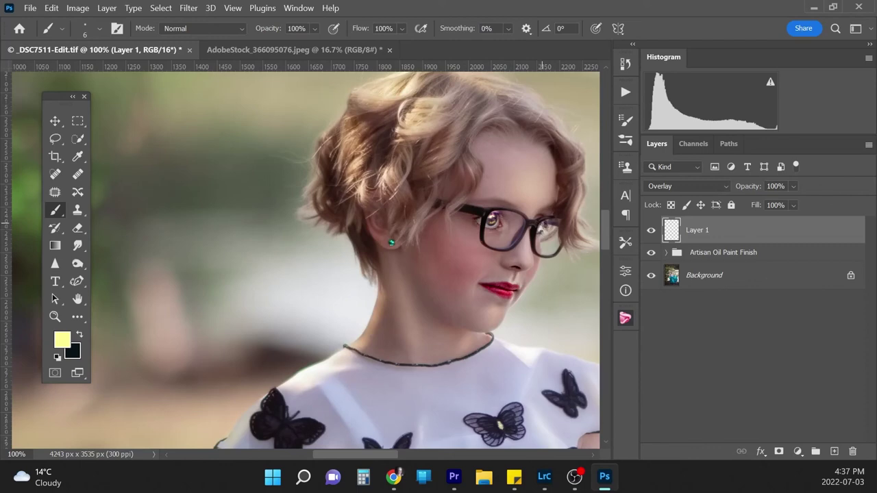
Reduce the eye highlight layer's opacity to 78% and compare the portrait with that layer hidden and shown
{"action": "left_click", "coordinate": [794, 187]}
{"action": "left_click", "coordinate": [806, 202]}
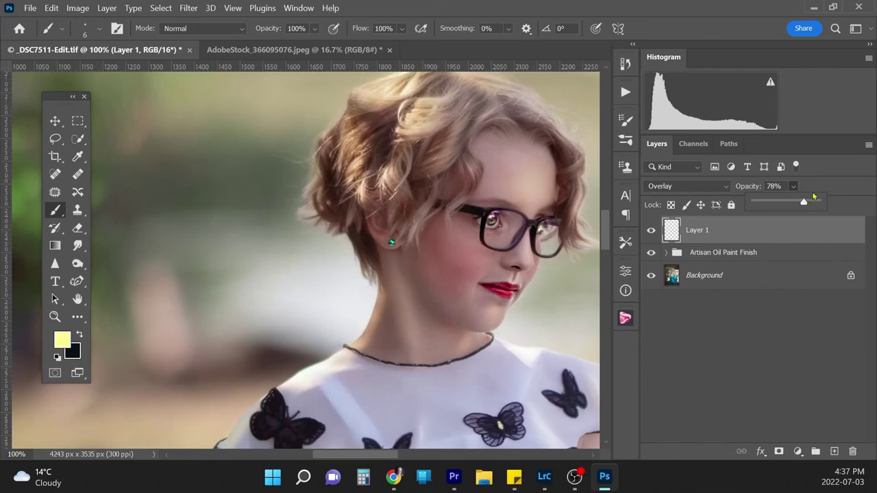
{"action": "key", "text": "ctrl+minus"}
{"action": "key", "text": "ctrl+minus"}
{"action": "key", "text": "ctrl+minus"}
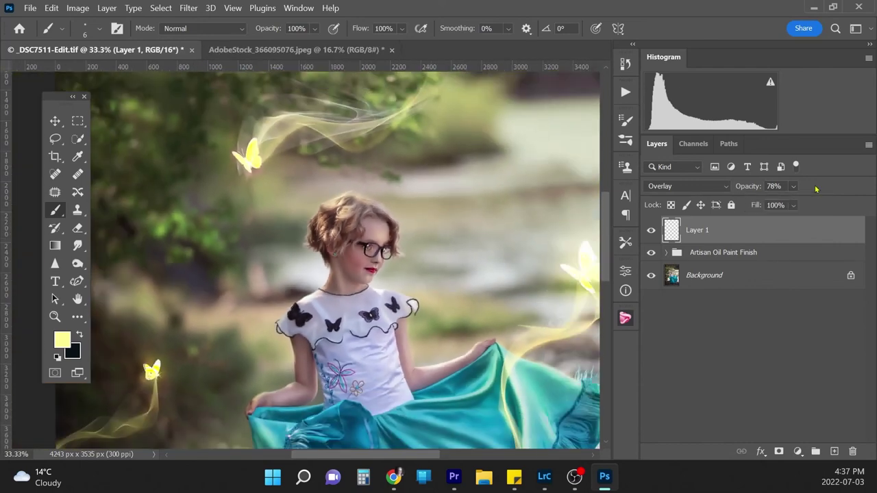
{"action": "left_click", "coordinate": [651, 231]}
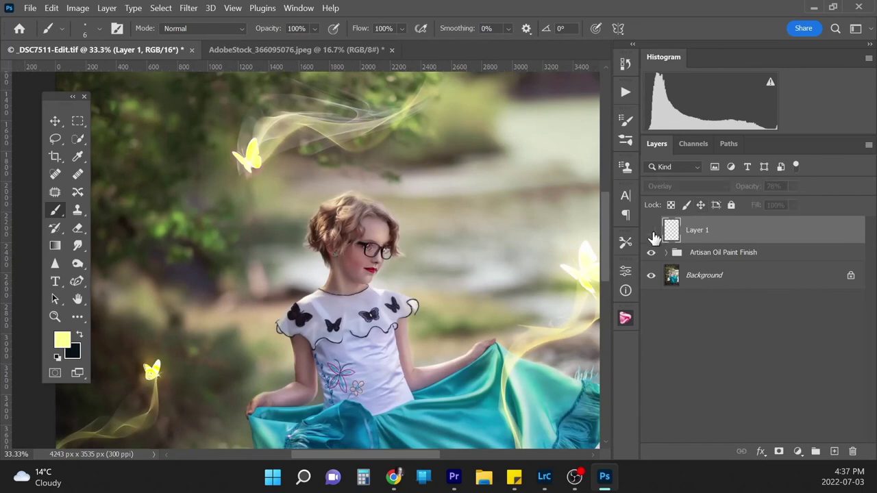
{"action": "left_click", "coordinate": [652, 230]}
Review the whole portrait and flatten the eye highlight layer and oil paint group into the Background
{"action": "key", "text": "ctrl+minus"}
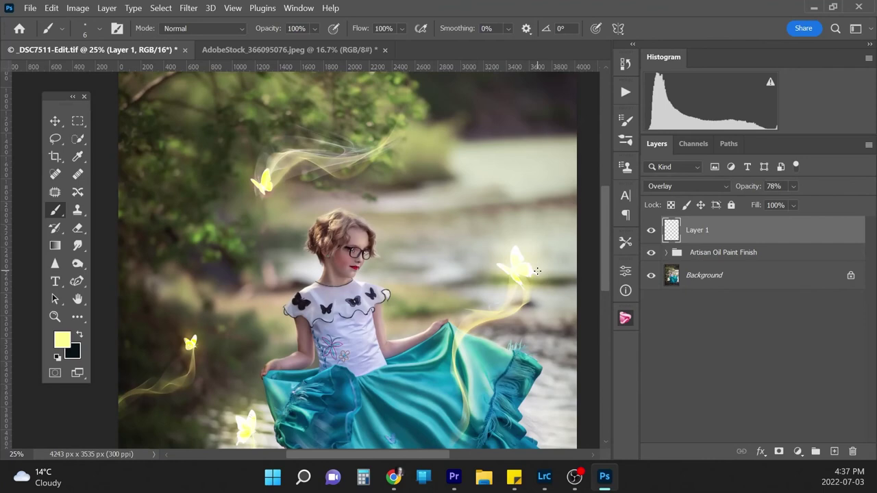
{"action": "key", "text": "ctrl+minus"}
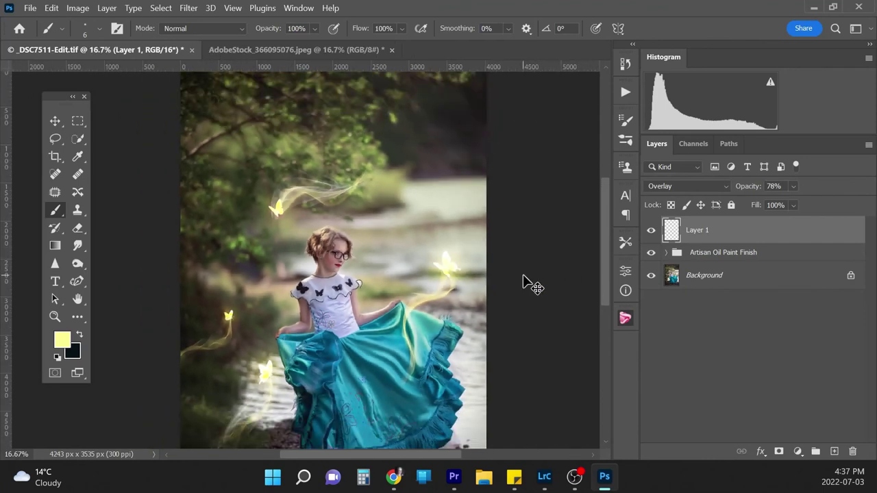
{"action": "key", "text": "ctrl+plus"}
{"action": "key", "text": "ctrl+plus"}
{"action": "key", "text": "ctrl+plus"}
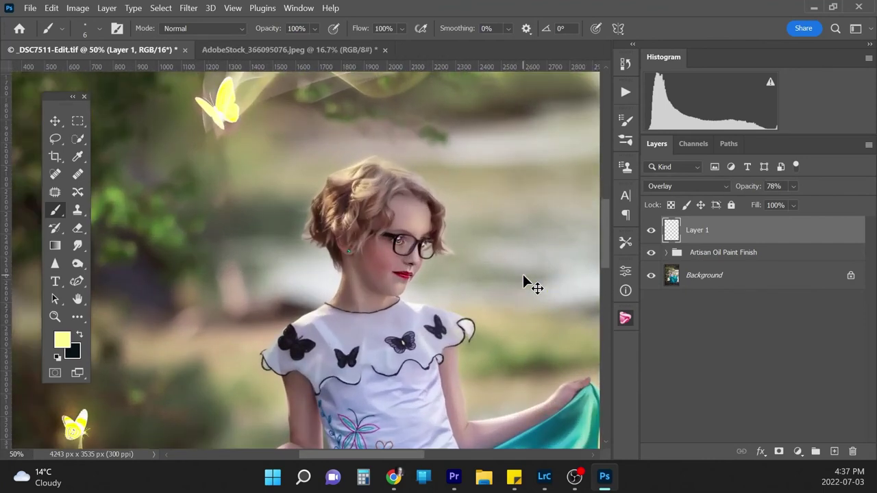
{"action": "key", "text": "ctrl+minus"}
{"action": "key", "text": "ctrl+minus"}
{"action": "key", "text": "ctrl+minus"}
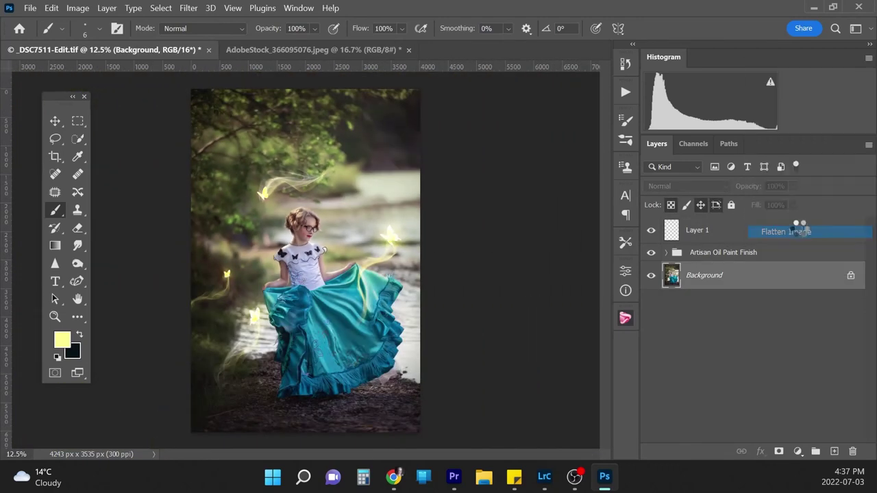
Run the Sharpen for Print action from the finishing actions and continue through its message
{"action": "left_click", "coordinate": [631, 96]}
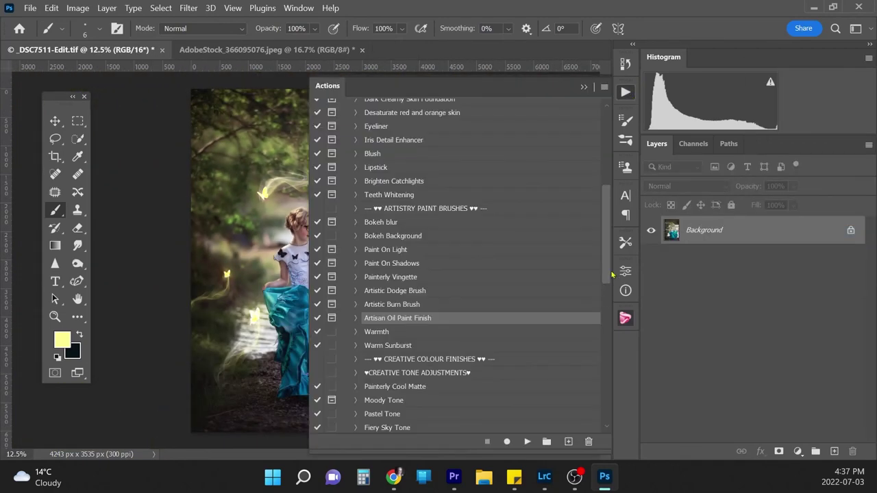
{"action": "left_click_drag", "start_coordinate": [612, 274], "coordinate": [600, 377]}
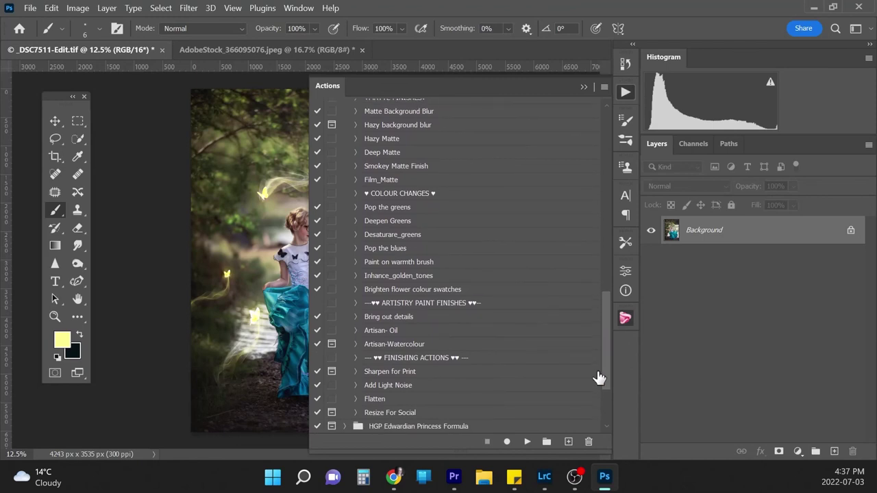
{"action": "left_click", "coordinate": [404, 373]}
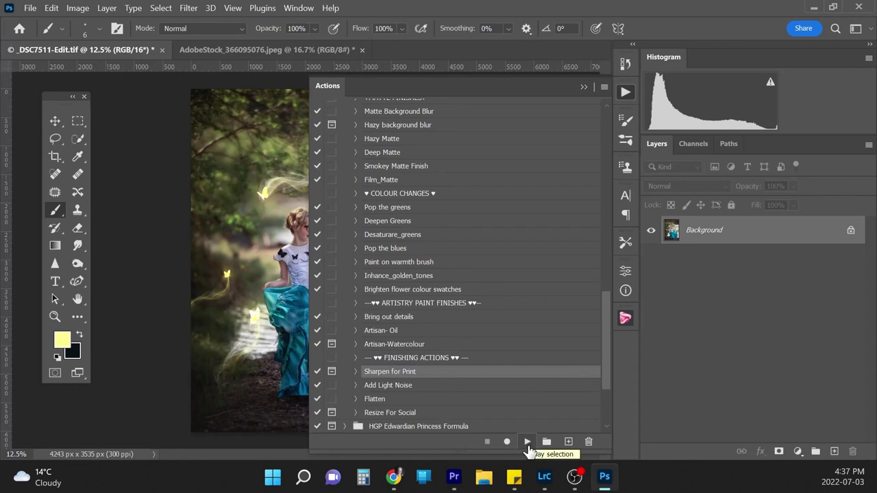
{"action": "left_click", "coordinate": [528, 442]}
{"action": "left_click", "coordinate": [399, 201]}
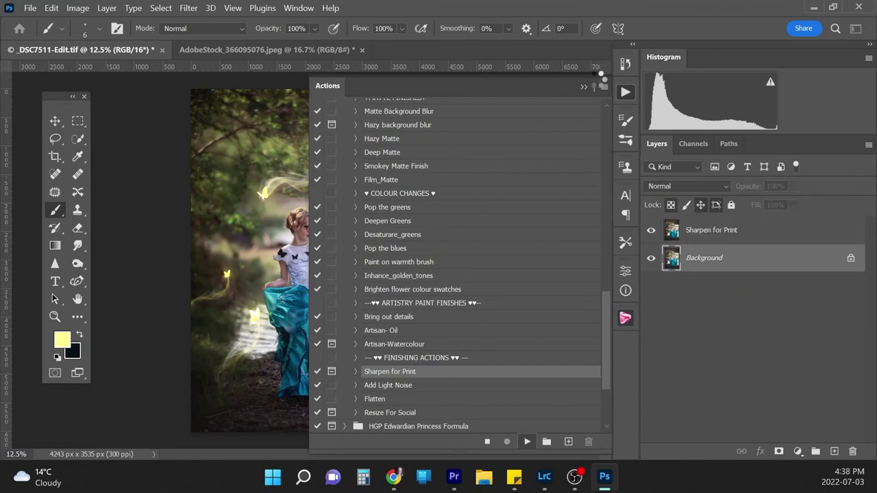
{"action": "left_click", "coordinate": [583, 88]}
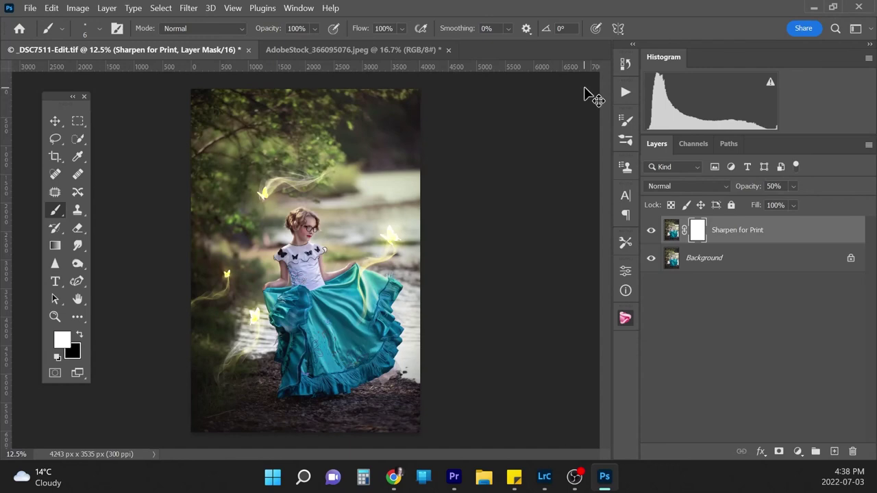
Compare the portrait with the Sharpen for Print layer hidden and shown, and flatten the image into the Background
{"action": "key", "text": "ctrl+plus"}
{"action": "key", "text": "ctrl+plus"}
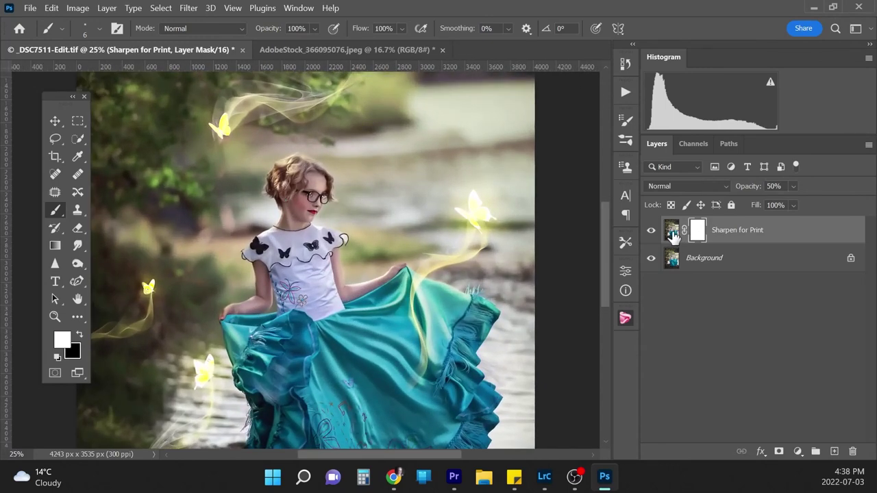
{"action": "left_click", "coordinate": [652, 232]}
{"action": "left_click", "coordinate": [653, 234]}
{"action": "left_click", "coordinate": [652, 235]}
{"action": "left_click", "coordinate": [651, 235]}
{"action": "left_click", "coordinate": [740, 260]}
{"action": "right_click", "coordinate": [739, 264]}
{"action": "left_click", "coordinate": [760, 213]}
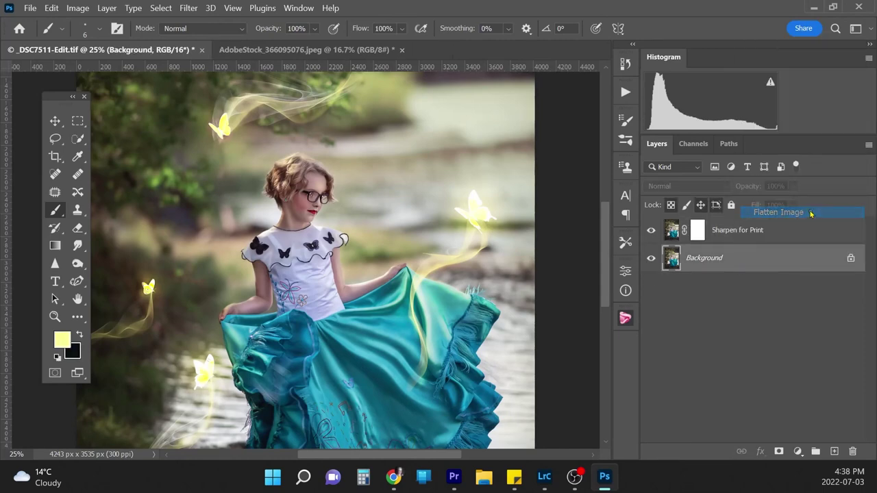
Run the Add Light Noise finishing action on the flattened image
{"action": "left_click", "coordinate": [626, 92]}
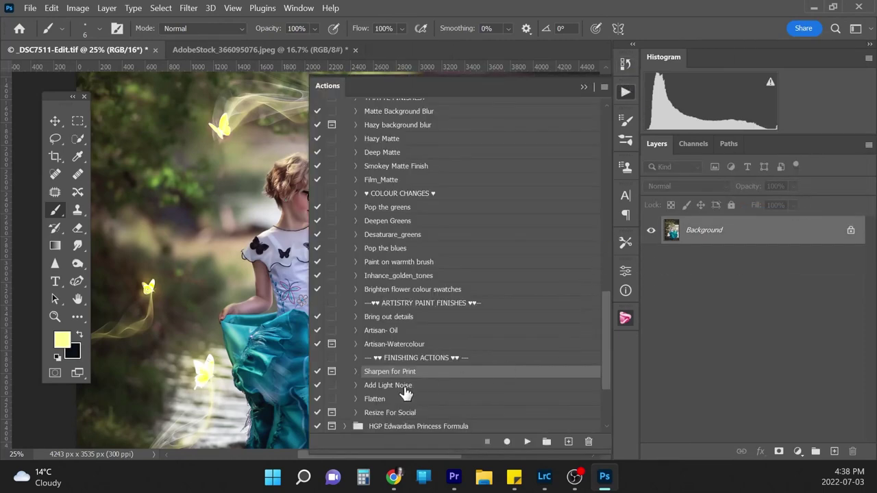
{"action": "left_click", "coordinate": [404, 387]}
{"action": "left_click", "coordinate": [527, 442]}
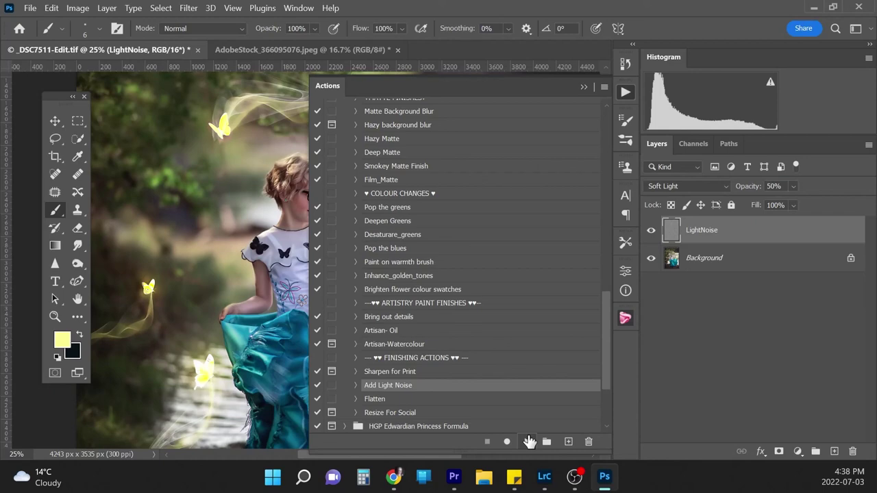
{"action": "left_click", "coordinate": [583, 87]}
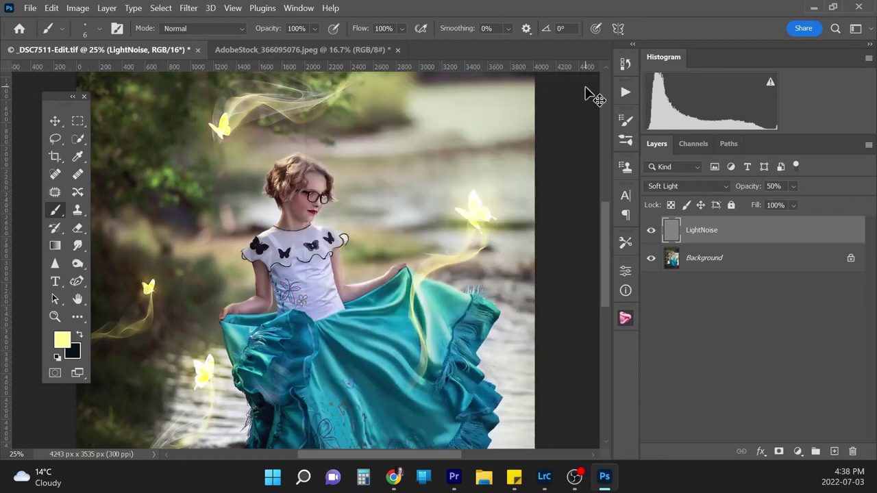
Set the LightNoise layer's opacity to 30% and compare the portrait with that layer hidden and shown
{"action": "key", "text": "ctrl+plus"}
{"action": "key", "text": "ctrl+plus"}
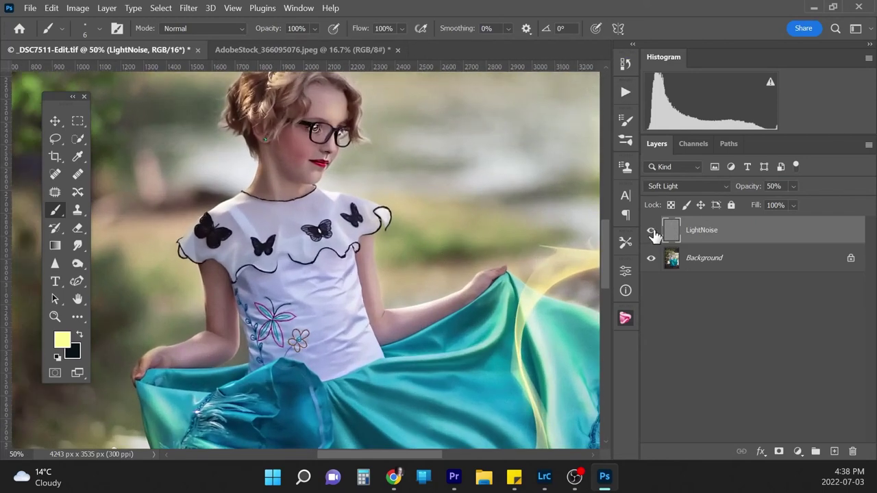
{"action": "left_click", "coordinate": [651, 231]}
{"action": "left_click", "coordinate": [651, 231]}
{"action": "left_click", "coordinate": [783, 187]}
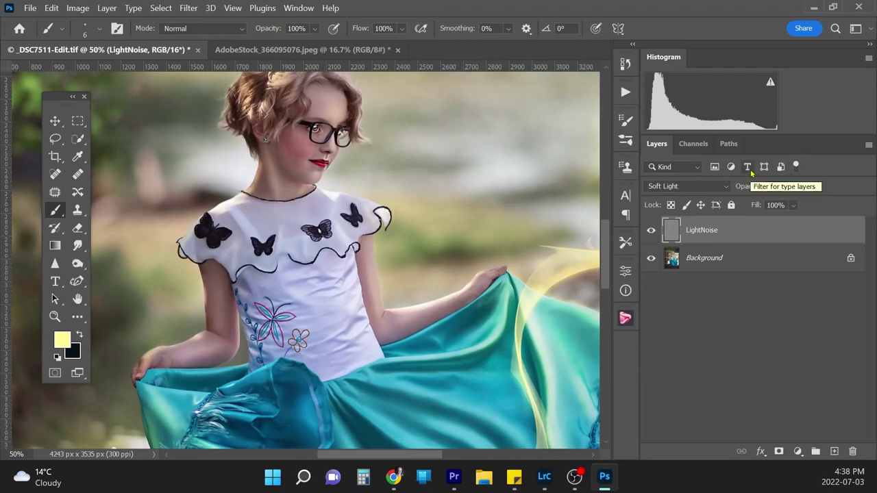
{"action": "type", "text": "30"}
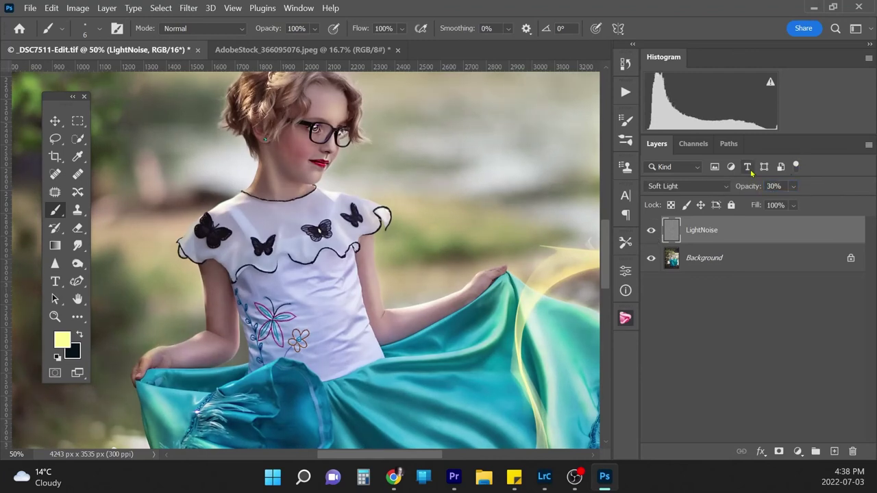
{"action": "left_click", "coordinate": [651, 232]}
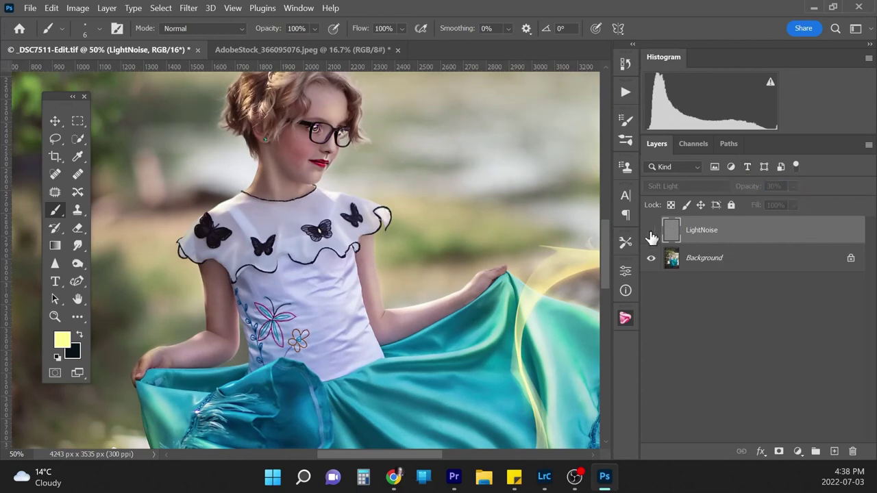
{"action": "left_click", "coordinate": [651, 231]}
Add a new empty layer directly above the Background and set its blend mode to Overlay
{"action": "key", "text": "ctrl+0"}
{"action": "left_click", "coordinate": [799, 270]}
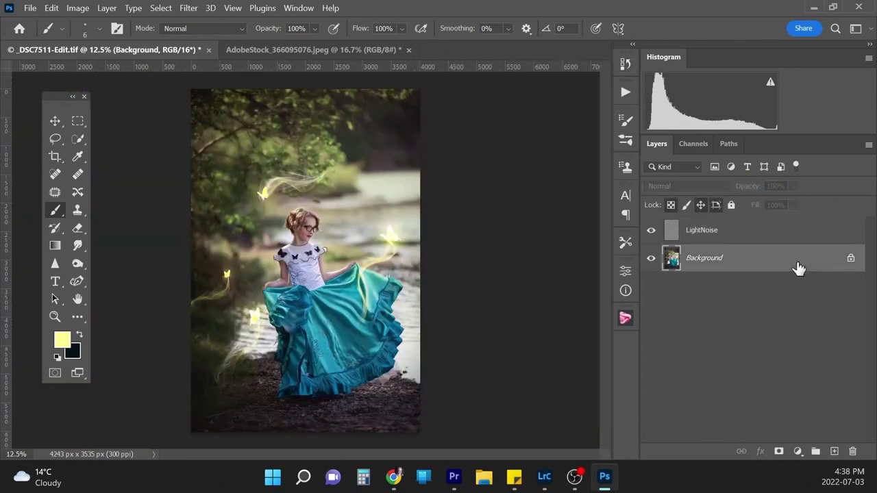
{"action": "left_click", "coordinate": [835, 452]}
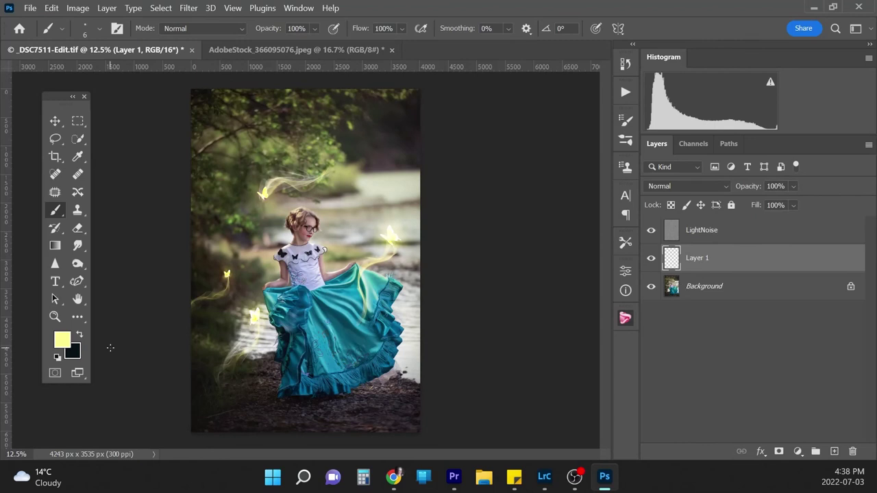
{"action": "left_click", "coordinate": [685, 186]}
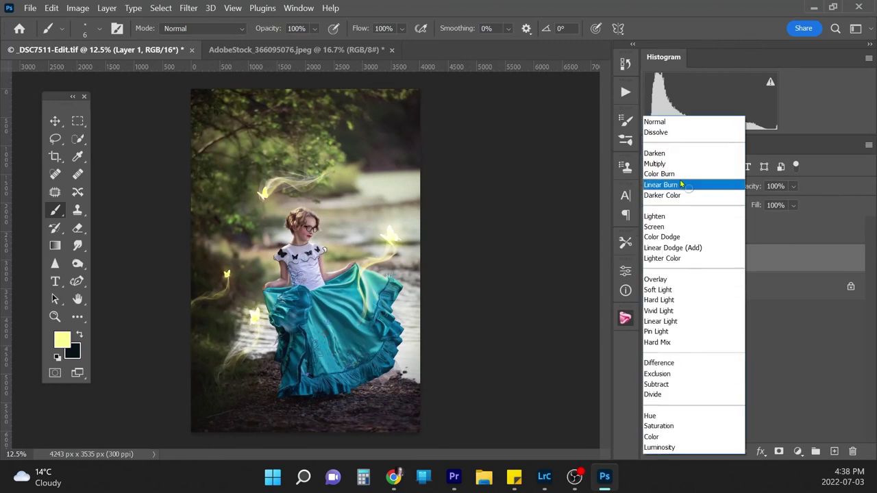
{"action": "left_click", "coordinate": [669, 279]}
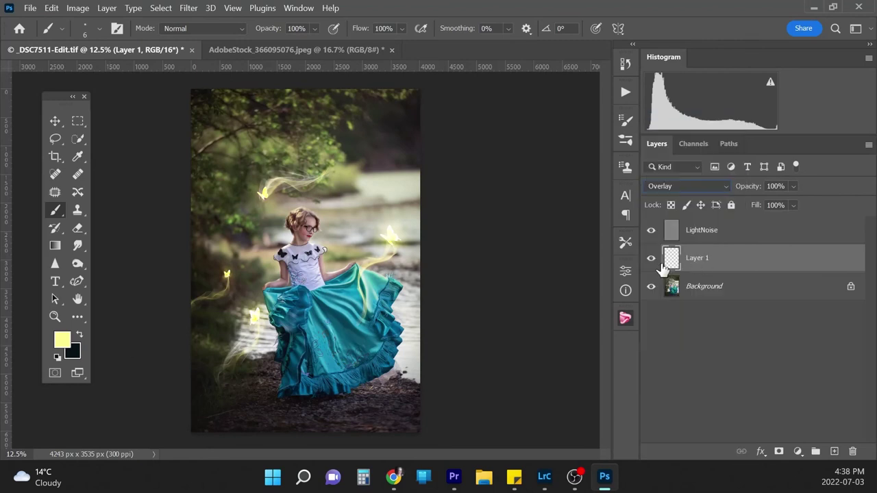
Enlarge the brush to 50 px and set its opacity to 10% for painting on the Overlay layer
{"action": "key", "text": "ctrl+plus"}
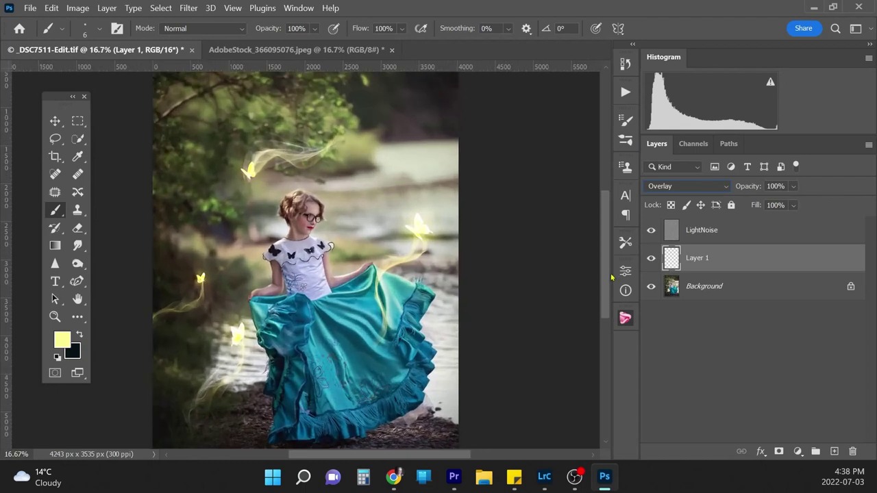
{"action": "left_click_drag", "start_coordinate": [605, 276], "coordinate": [604, 307]}
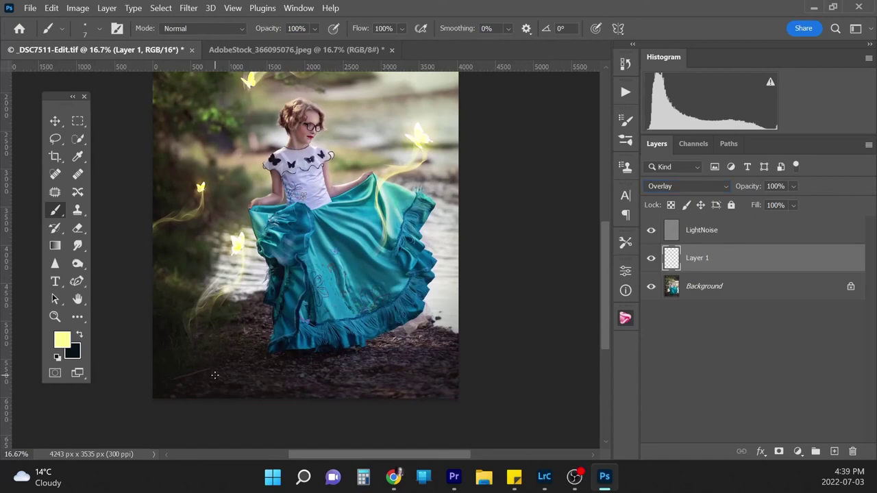
{"action": "key", "text": "bracketright"}
{"action": "key", "text": "bracketright"}
{"action": "key", "text": "bracketright"}
{"action": "key", "text": "bracketright"}
{"action": "key", "text": "bracketright"}
{"action": "key", "text": "bracketright"}
{"action": "key", "text": "bracketright"}
{"action": "key", "text": "bracketright"}
{"action": "key", "text": "bracketright"}
{"action": "key", "text": "bracketright"}
{"action": "left_click", "coordinate": [315, 29]}
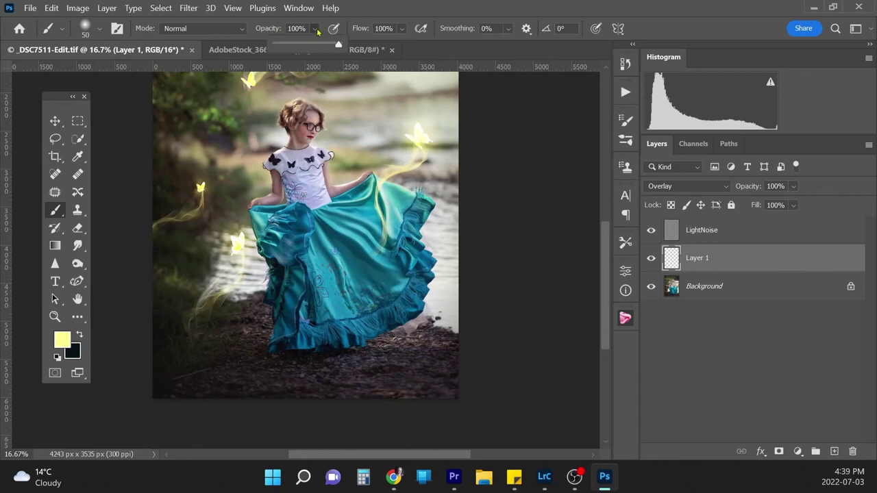
{"action": "left_click_drag", "start_coordinate": [288, 46], "coordinate": [286, 46]}
{"action": "left_click", "coordinate": [283, 28]}
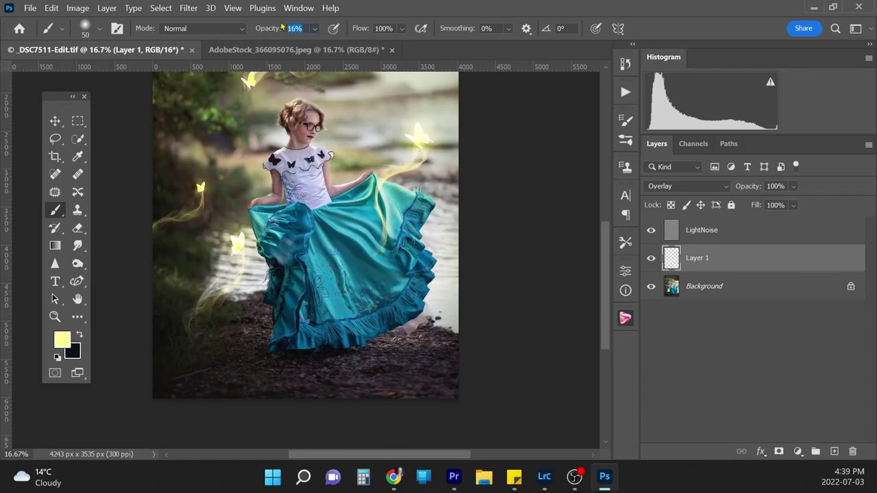
{"action": "type", "text": "10"}
Paint faint yellow light over the dark grass and ground left of the dress, using brush sizes from 400 down to 100 px
{"action": "key", "text": "bracketright"}
{"action": "key", "text": "bracketright"}
{"action": "key", "text": "bracketright"}
{"action": "key", "text": "bracketright"}
{"action": "key", "text": "bracketright"}
{"action": "key", "text": "bracketright"}
{"action": "key", "text": "bracketright"}
{"action": "key", "text": "bracketright"}
{"action": "key", "text": "bracketright"}
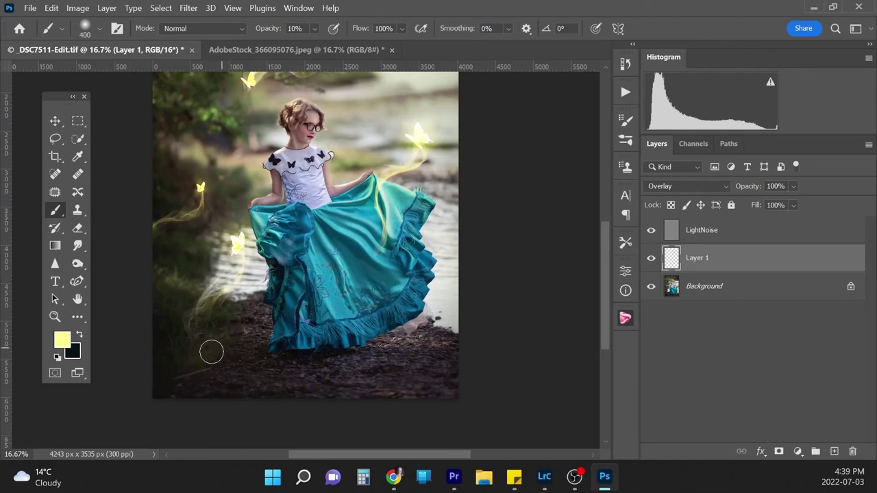
{"action": "key", "text": "bracketleft"}
{"action": "key", "text": "bracketleft"}
{"action": "key", "text": "bracketleft"}
{"action": "key", "text": "bracketleft"}
{"action": "key", "text": "bracketleft"}
{"action": "key", "text": "bracketleft"}
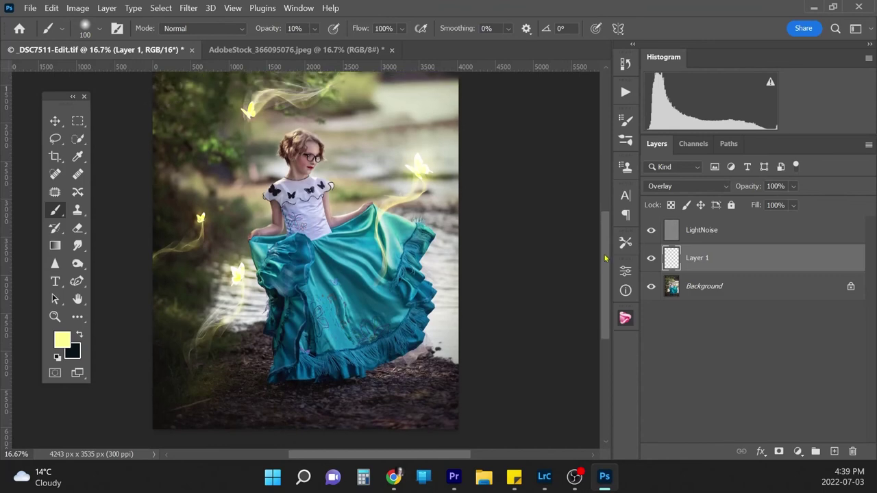
Compare the whole portrait with the painted light on Layer 1 hidden and shown
{"action": "left_click", "coordinate": [651, 258]}
{"action": "left_click", "coordinate": [651, 259]}
{"action": "key", "text": "ctrl+minus"}
{"action": "key", "text": "ctrl+minus"}
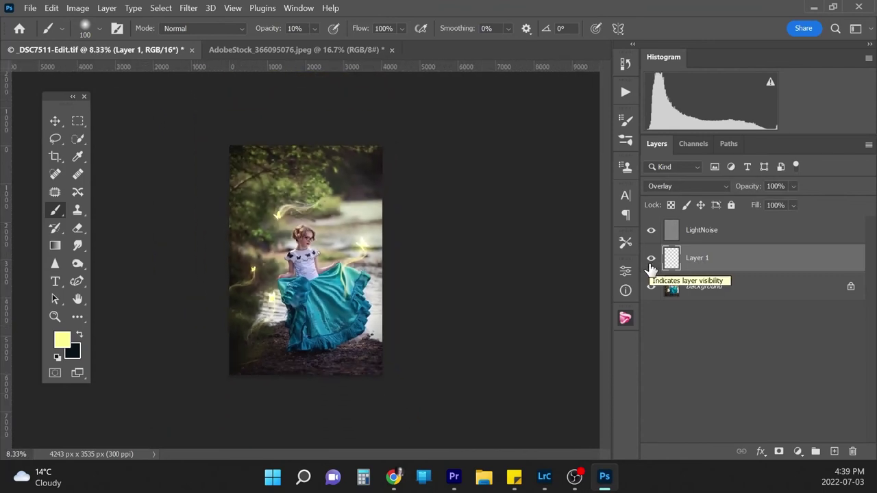
{"action": "left_click", "coordinate": [651, 264]}
{"action": "left_click", "coordinate": [651, 264]}
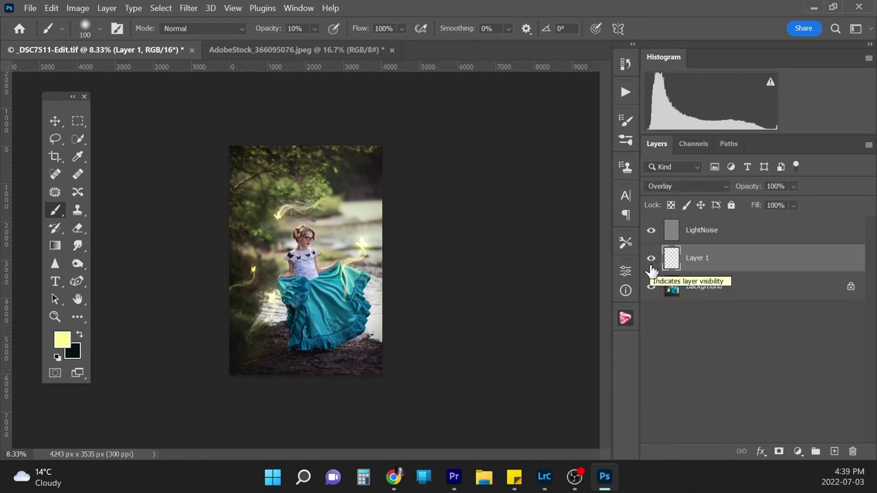
{"action": "left_click", "coordinate": [80, 335]}
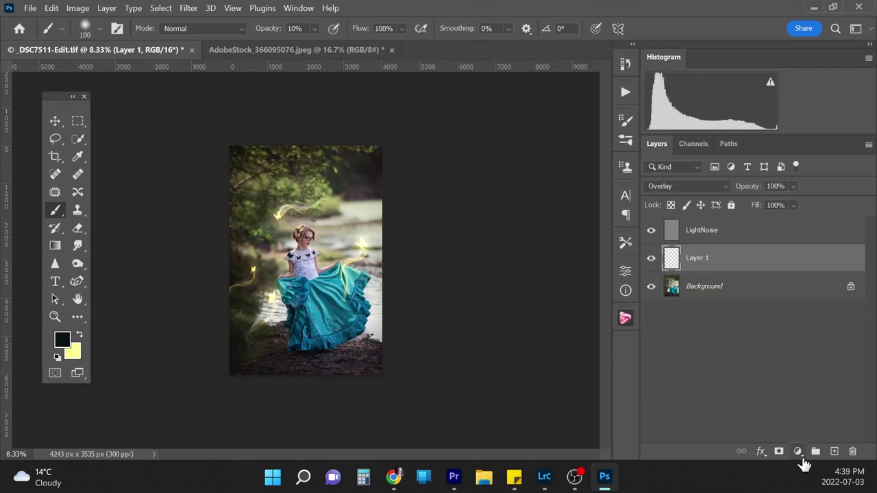
{"action": "left_click", "coordinate": [797, 452]}
{"action": "left_click", "coordinate": [751, 431]}
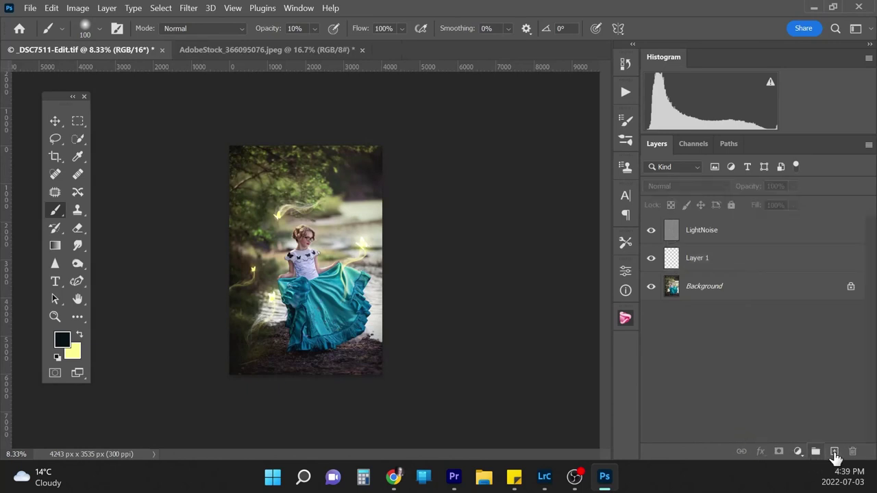
{"action": "left_click", "coordinate": [834, 452]}
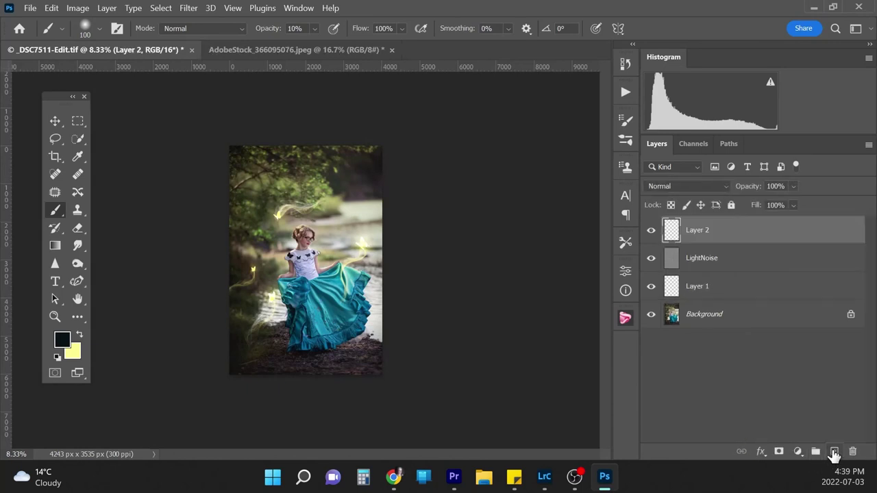
{"action": "key", "text": "ctrl+z"}
Add a layer mask to Layer 1 and make black the foreground colour
{"action": "left_click", "coordinate": [738, 265]}
{"action": "left_click", "coordinate": [778, 451]}
{"action": "key", "text": "x"}
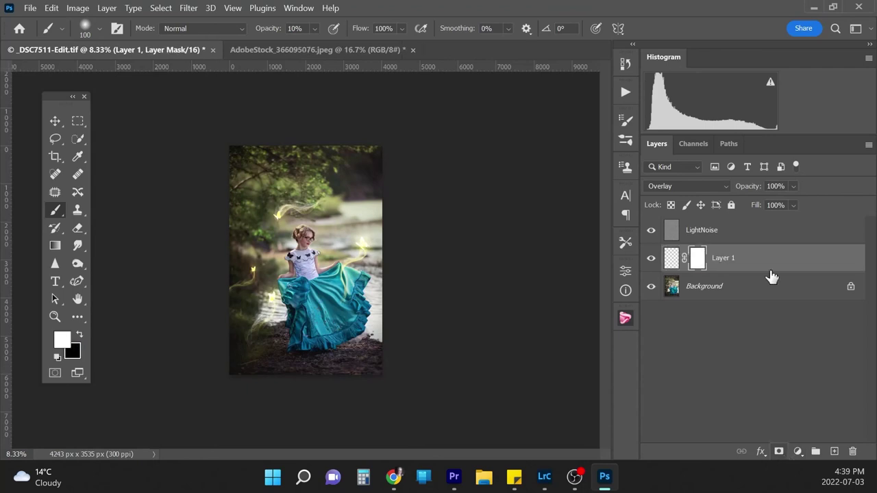
{"action": "left_click", "coordinate": [80, 335]}
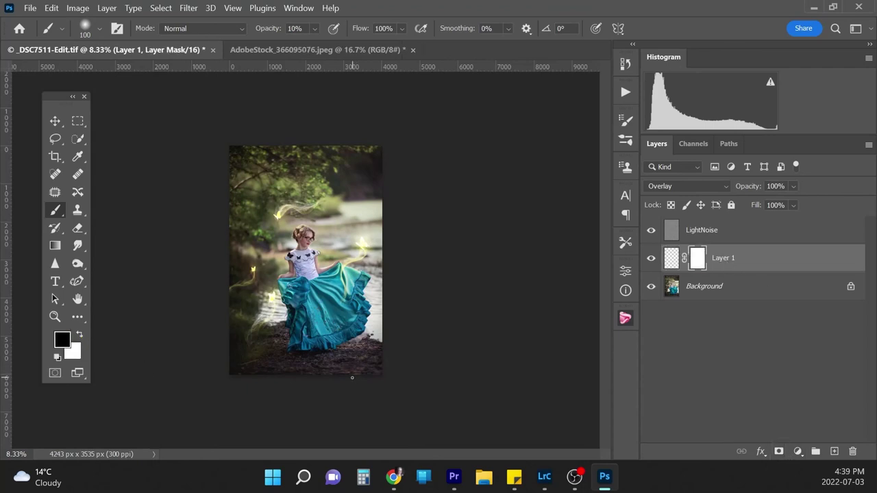
Mask the painted light off the photo's lower right ground with a 600 px black brush at 100% opacity, and compare Layer 1 hidden and shown
{"action": "key", "text": "bracketright"}
{"action": "key", "text": "bracketright"}
{"action": "key", "text": "bracketright"}
{"action": "key", "text": "bracketright"}
{"action": "key", "text": "bracketright"}
{"action": "key", "text": "bracketright"}
{"action": "key", "text": "bracketright"}
{"action": "key", "text": "bracketright"}
{"action": "left_click", "coordinate": [315, 29]}
{"action": "left_click_drag", "start_coordinate": [319, 46], "coordinate": [402, 47]}
{"action": "left_click", "coordinate": [650, 260]}
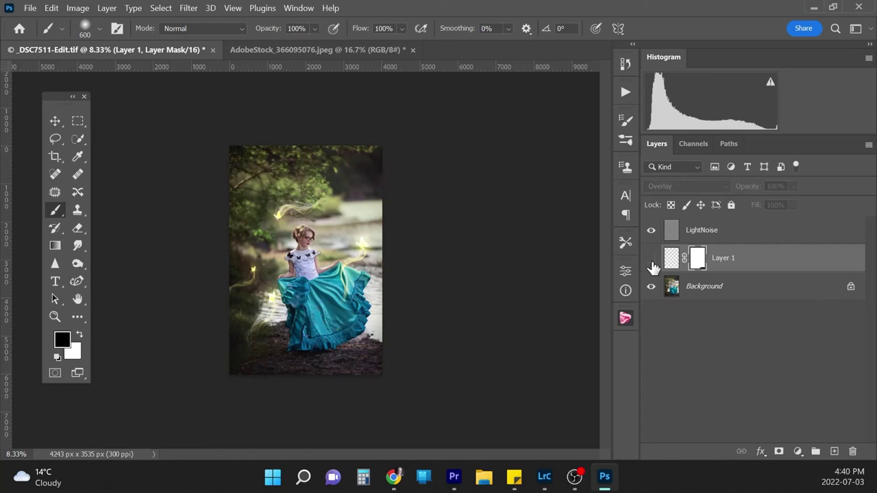
{"action": "left_click", "coordinate": [651, 258]}
Soften the painted light in the photo's lower left on Layer 1's mask with a 250 px brush at 25% opacity, and compare the result
{"action": "left_click", "coordinate": [315, 29]}
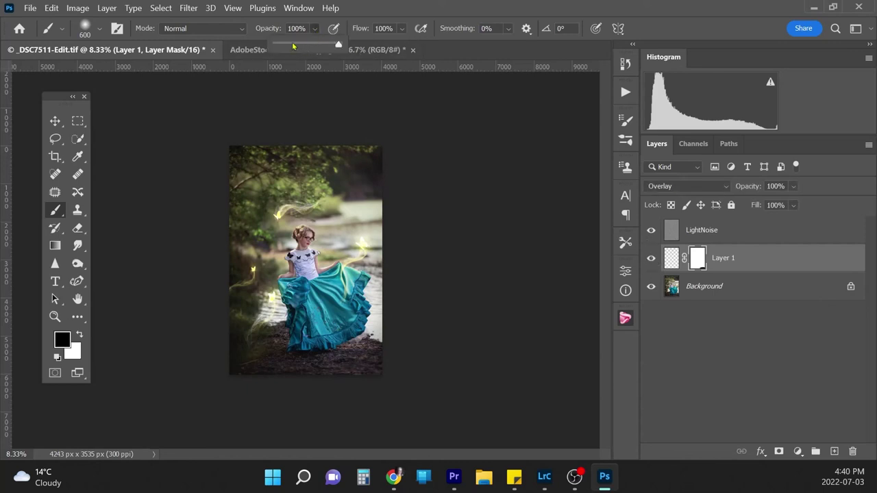
{"action": "left_click_drag", "start_coordinate": [292, 46], "coordinate": [288, 45]}
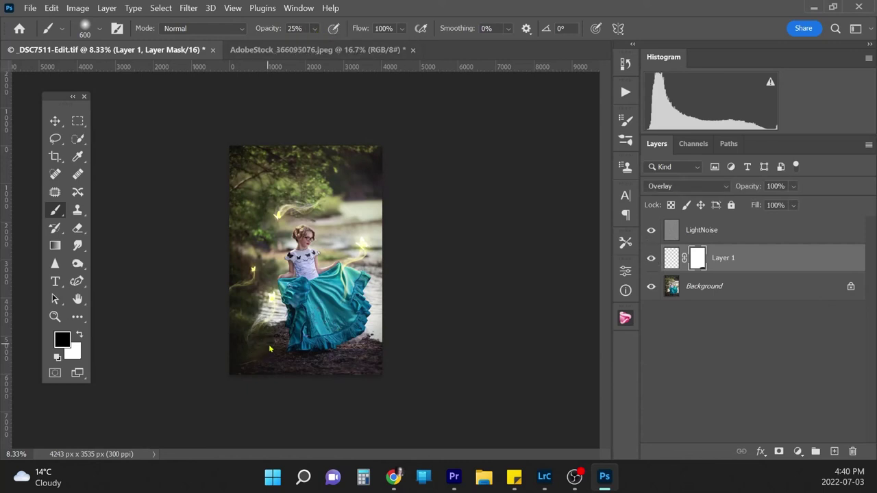
{"action": "key", "text": "bracketleft"}
{"action": "key", "text": "bracketleft"}
{"action": "key", "text": "bracketleft"}
{"action": "key", "text": "bracketleft"}
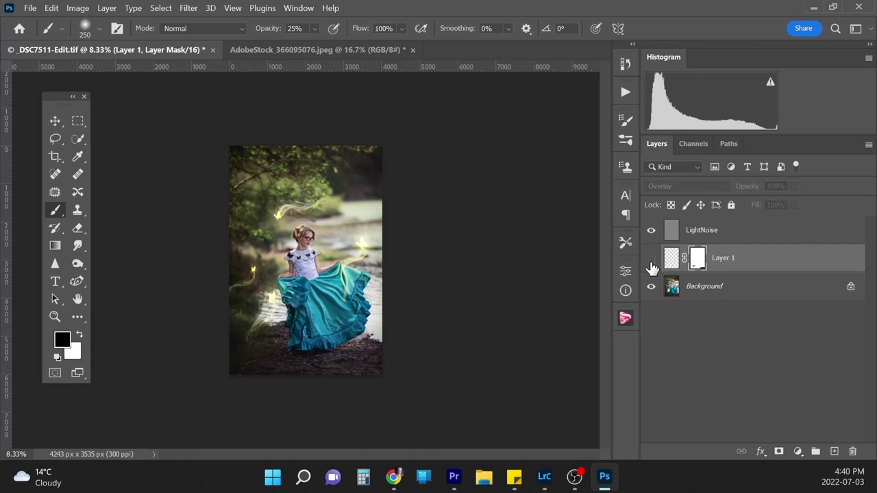
{"action": "key", "text": "ctrl+plus"}
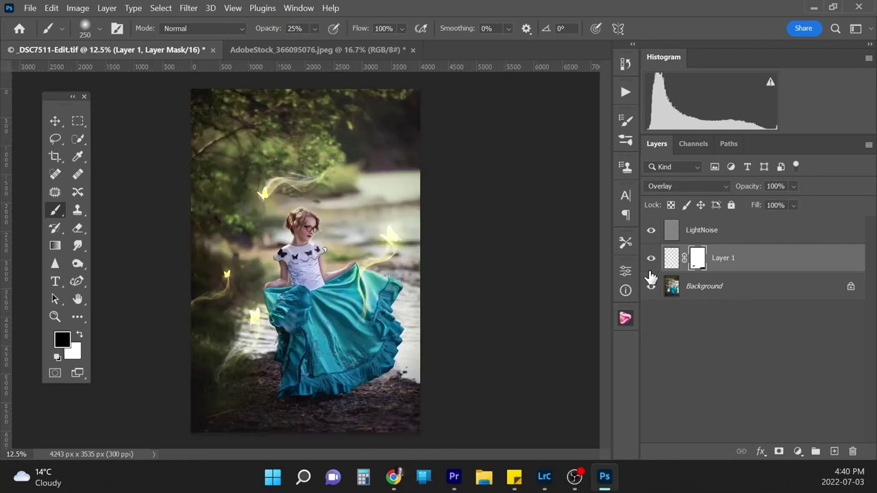